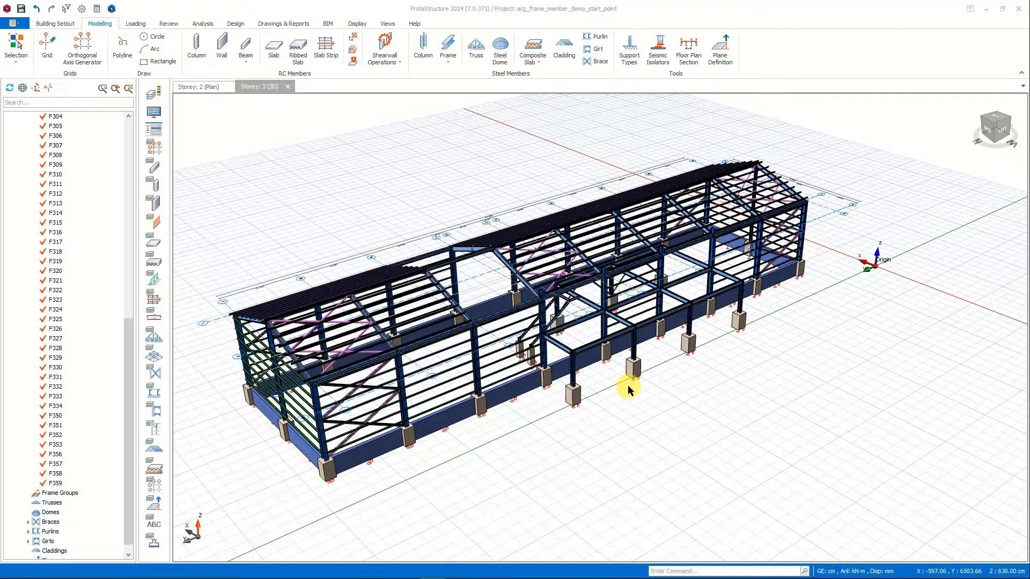
{"action": "left_click", "coordinate": [628, 386]}
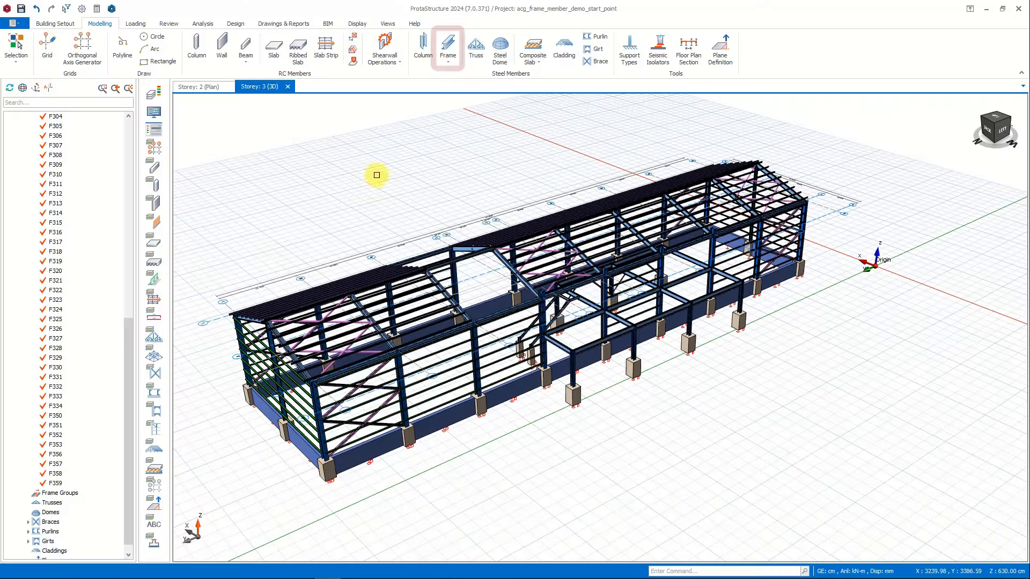
{"action": "left_click", "coordinate": [448, 56]}
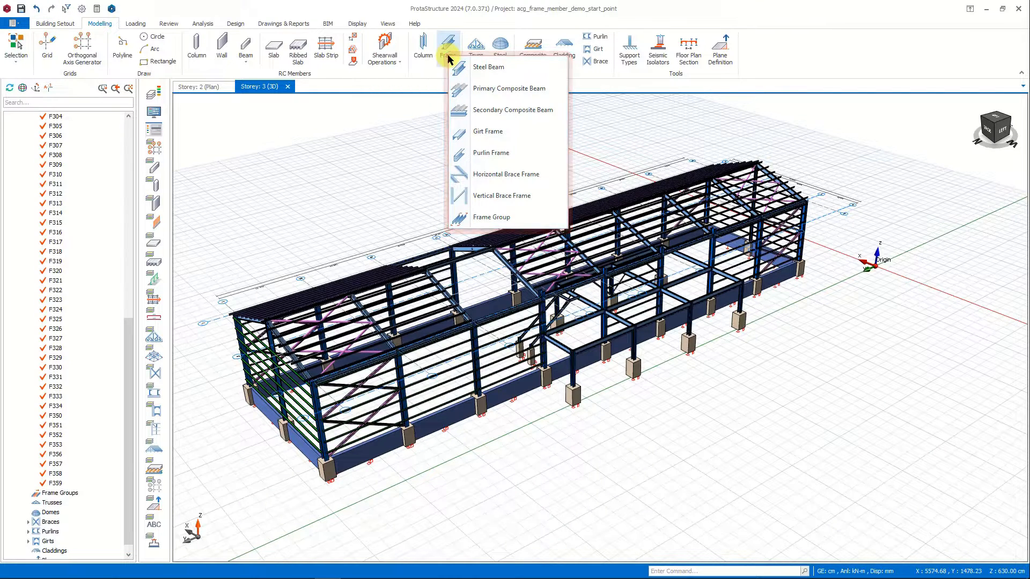
{"action": "left_click", "coordinate": [583, 161]}
Delete the steel ridge beam spanning the roof bay without purlins.
{"action": "scroll", "coordinate": [462, 246], "scroll_direction": "up", "scroll_amount": 5}
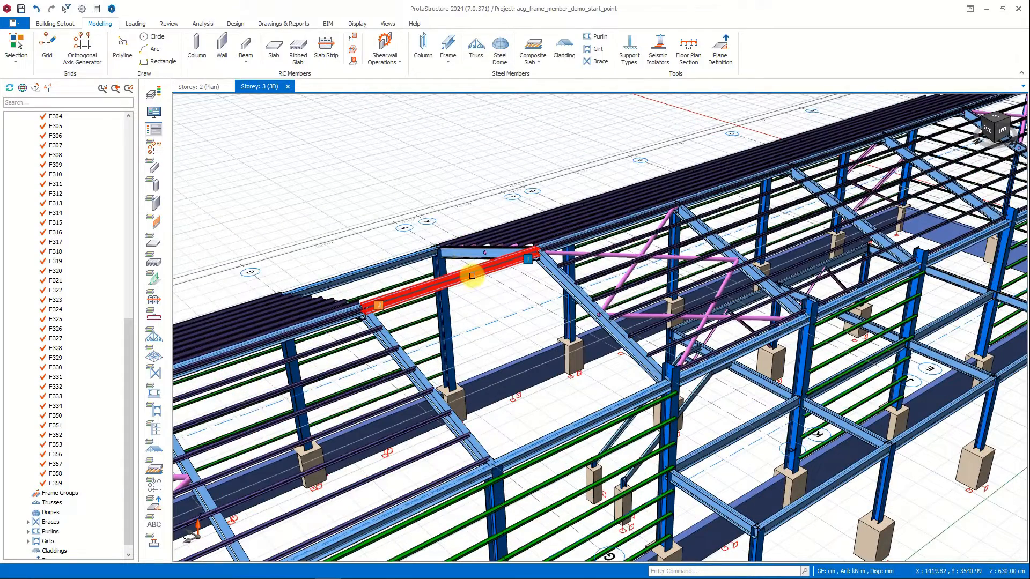
{"action": "left_click", "coordinate": [472, 275]}
{"action": "key", "text": "Delete"}
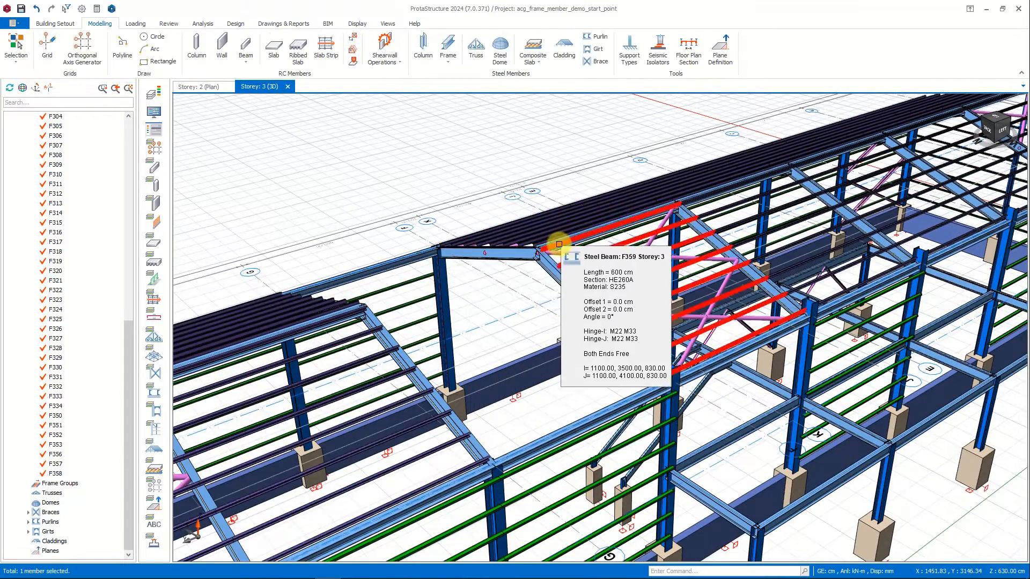
Insert a new HE260A steel beam across the open ridge bay between the two rafter peaks, using the adjacent ridge beam's properties.
{"action": "left_click", "coordinate": [545, 244]}
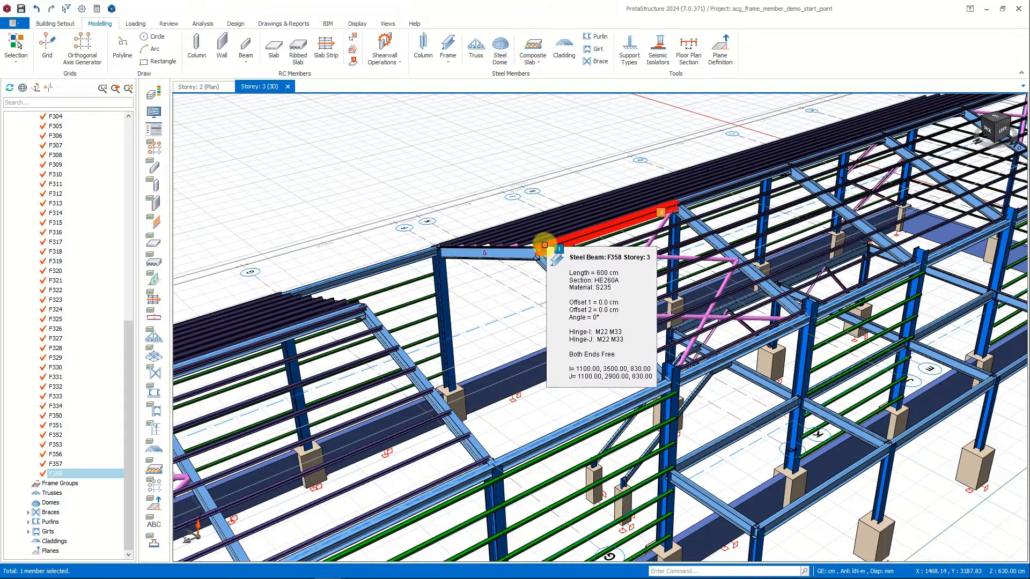
{"action": "double_click", "coordinate": [544, 244]}
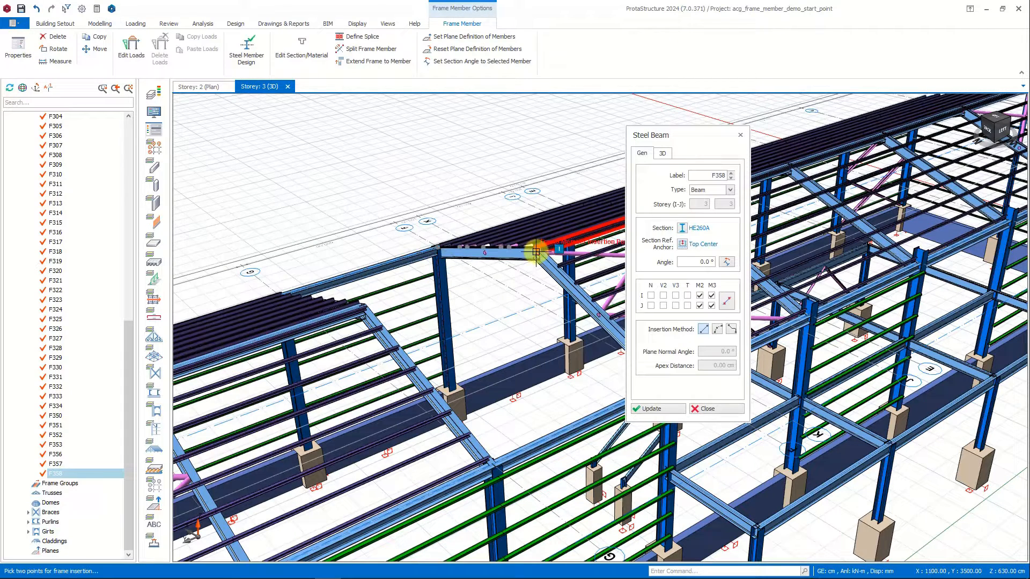
{"action": "left_click", "coordinate": [536, 252]}
{"action": "scroll", "coordinate": [391, 299], "scroll_direction": "up", "scroll_amount": 2}
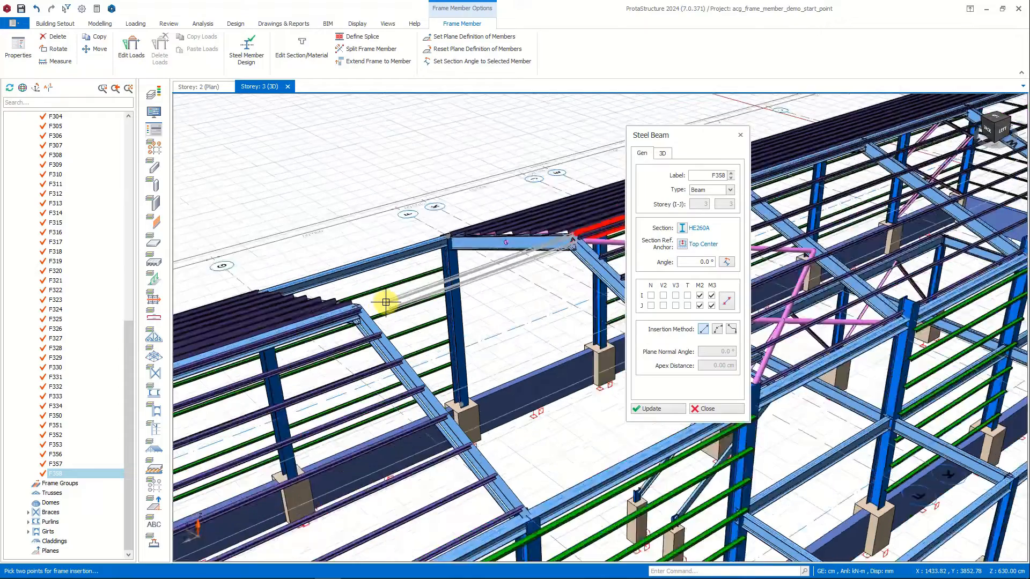
{"action": "left_click", "coordinate": [346, 303]}
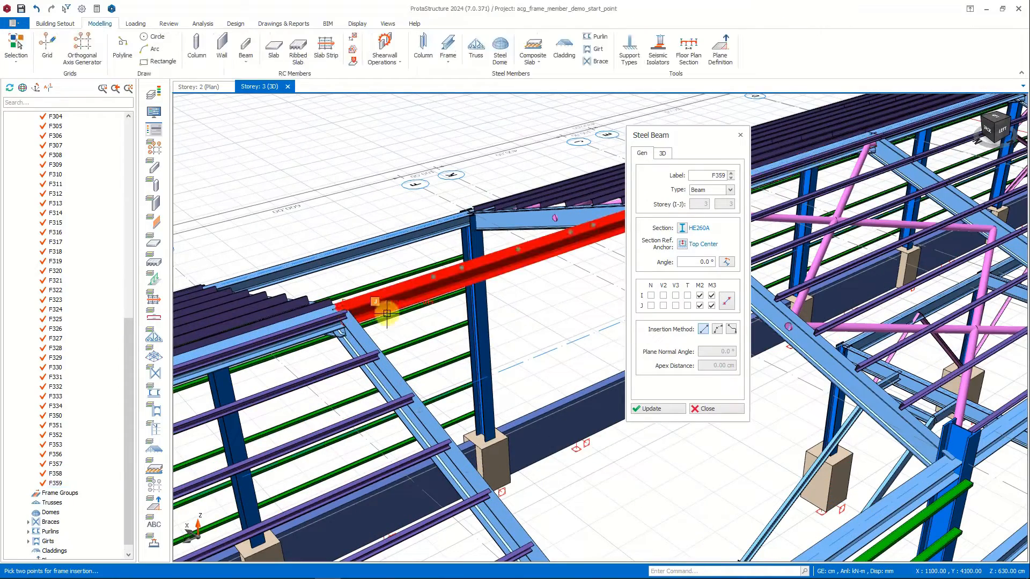
Set the new ridge beam's label to F361 and review the available member types, keeping Beam.
{"action": "middle_click_drag", "start_coordinate": [473, 298], "coordinate": [409, 332]}
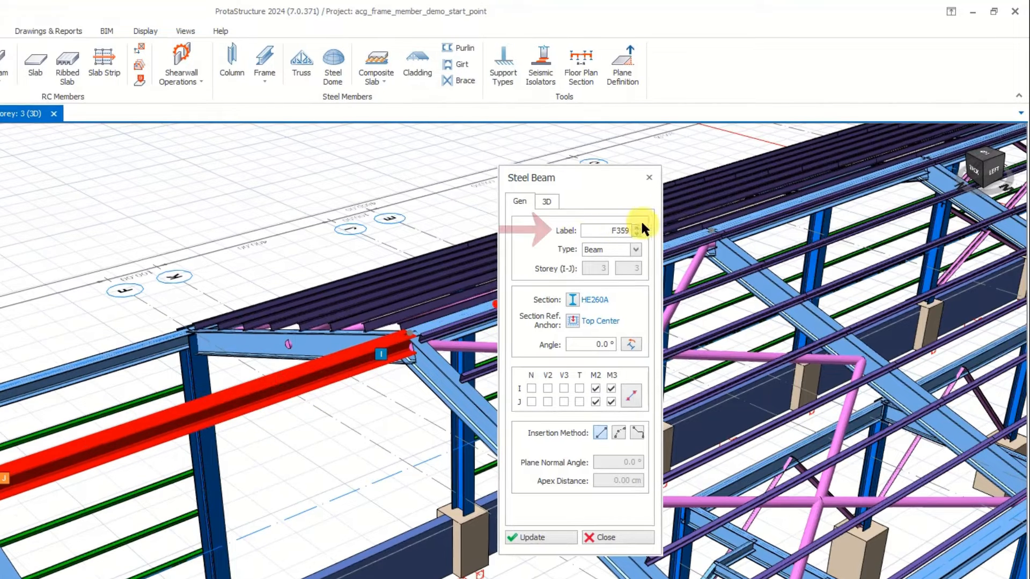
{"action": "left_click", "coordinate": [638, 228]}
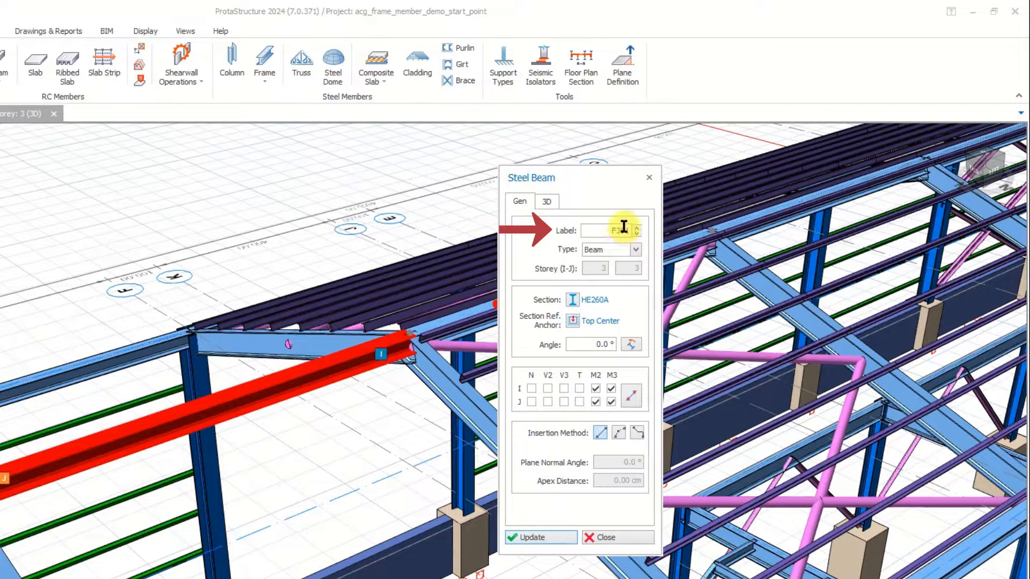
{"action": "left_click", "coordinate": [635, 249]}
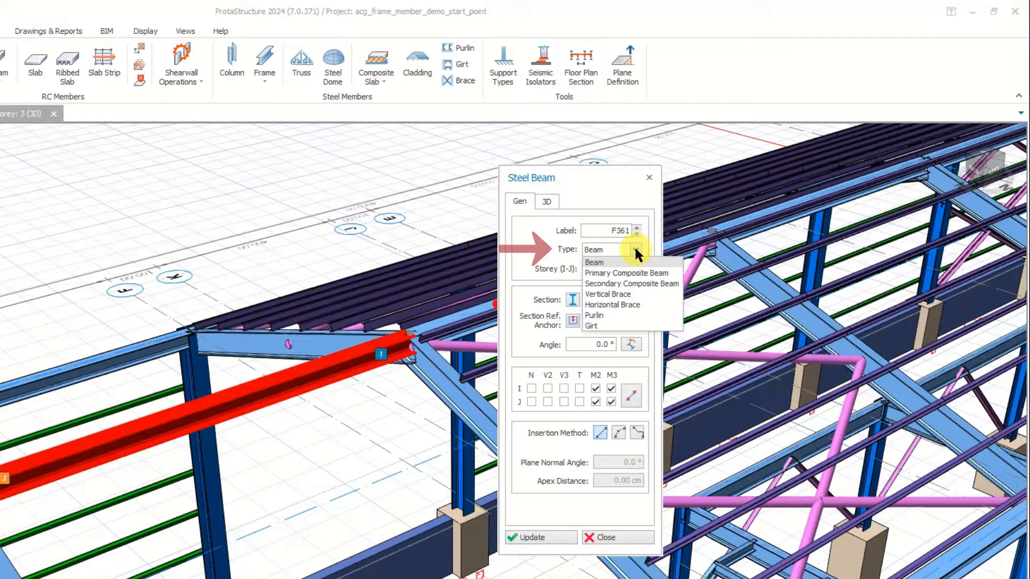
{"action": "left_click", "coordinate": [635, 249]}
{"action": "left_click", "coordinate": [635, 249]}
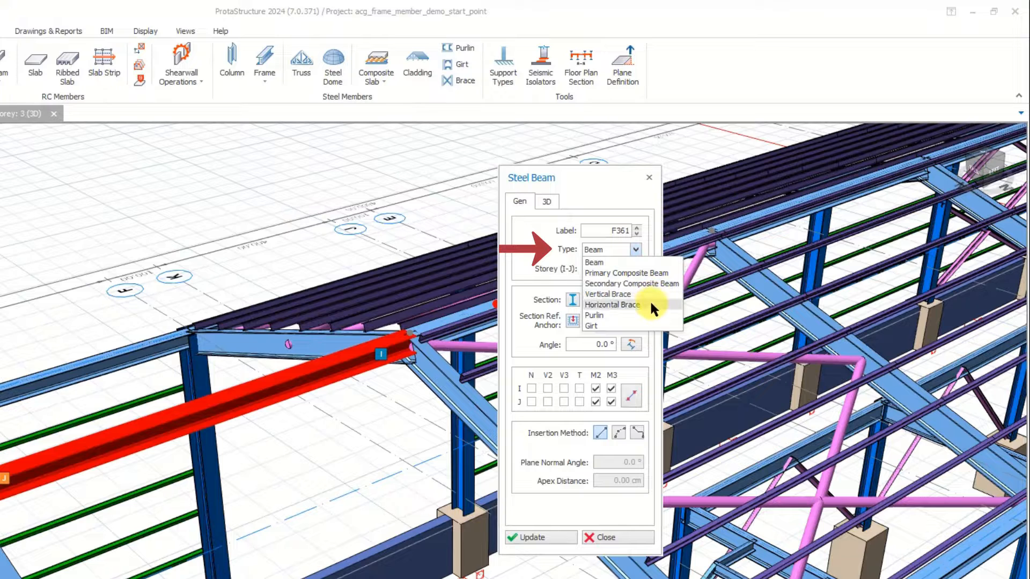
{"action": "left_click", "coordinate": [549, 332]}
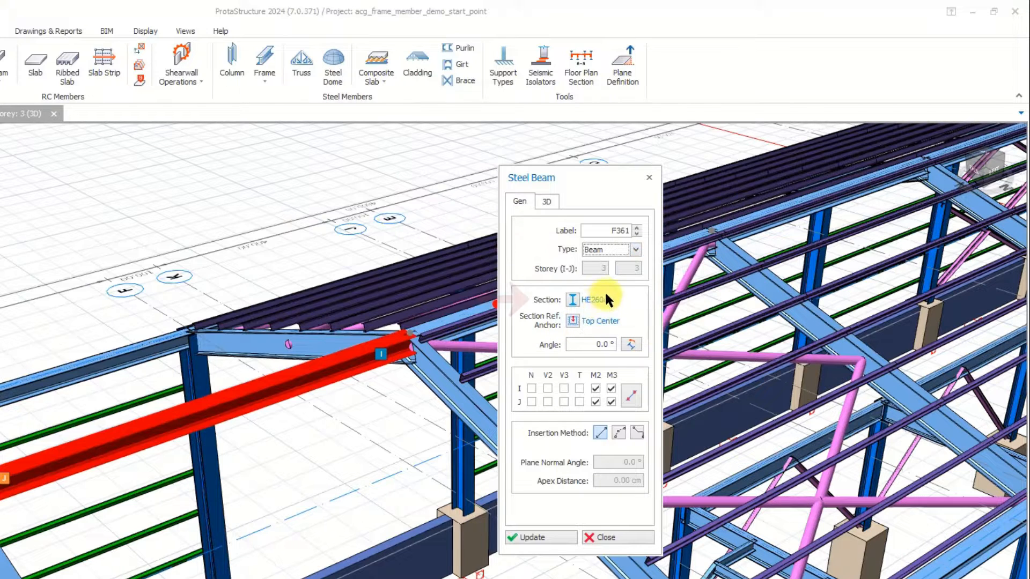
Examine the regional steel section catalogues available for the ridge beam, leaving its section as is.
{"action": "left_click", "coordinate": [571, 300]}
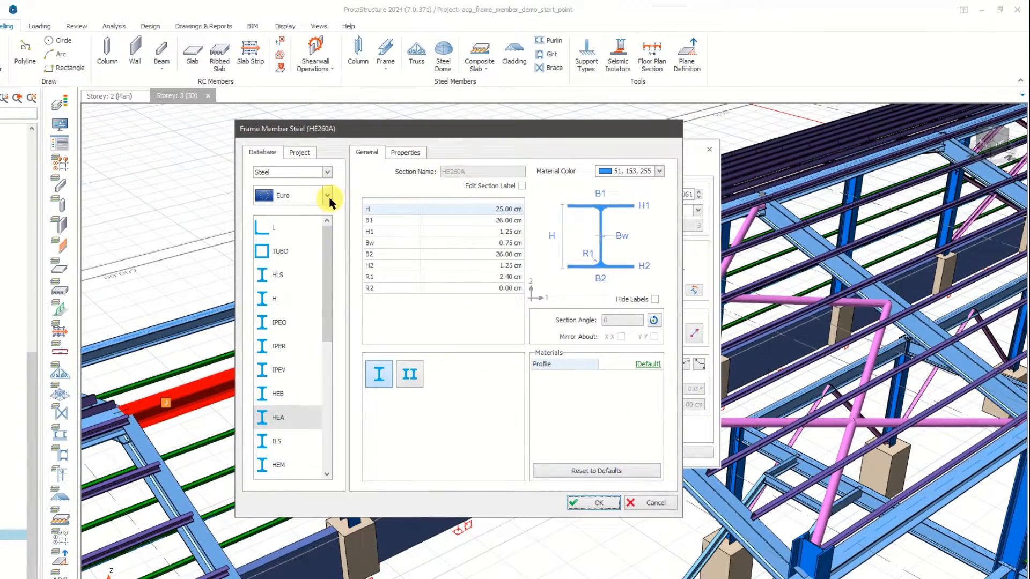
{"action": "left_click", "coordinate": [329, 198]}
{"action": "left_click_drag", "start_coordinate": [328, 226], "coordinate": [328, 202]}
{"action": "left_click", "coordinate": [329, 198]}
{"action": "left_click", "coordinate": [642, 503]}
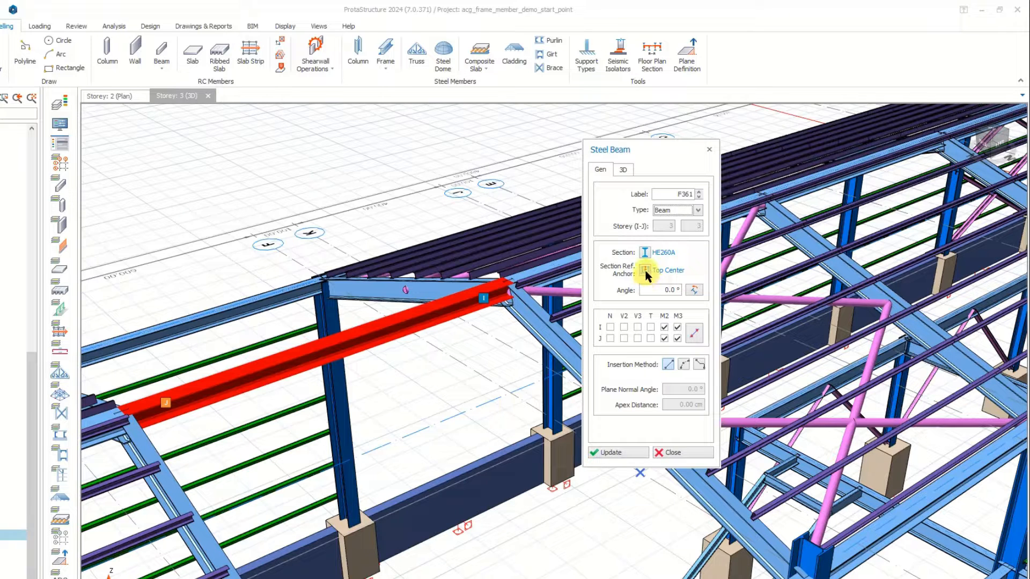
Try the Euro HE500A section on the ridge beam with its Top Center anchor, and undo the update.
{"action": "left_click", "coordinate": [645, 252]}
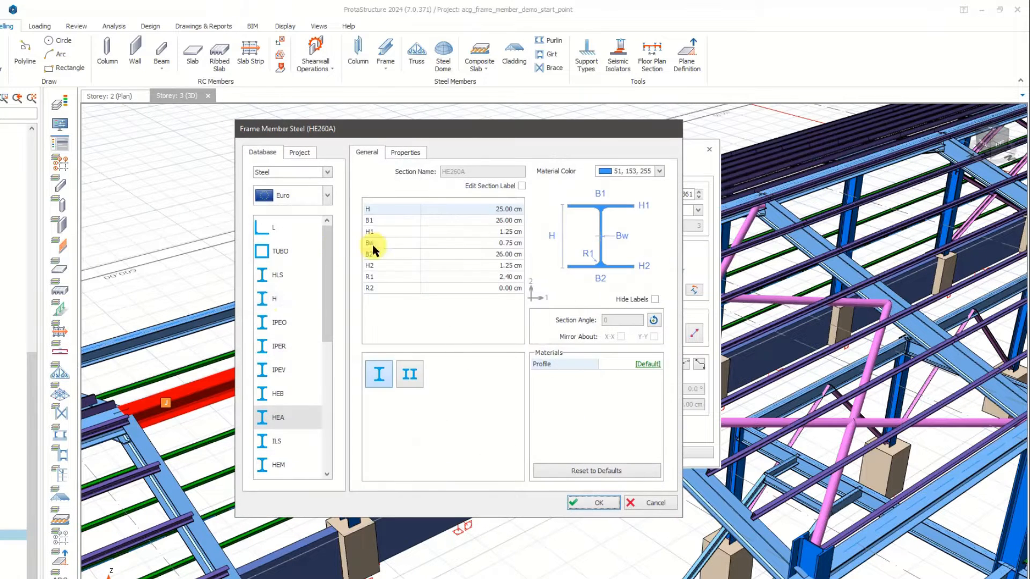
{"action": "left_click", "coordinate": [287, 418]}
{"action": "left_click", "coordinate": [368, 362]}
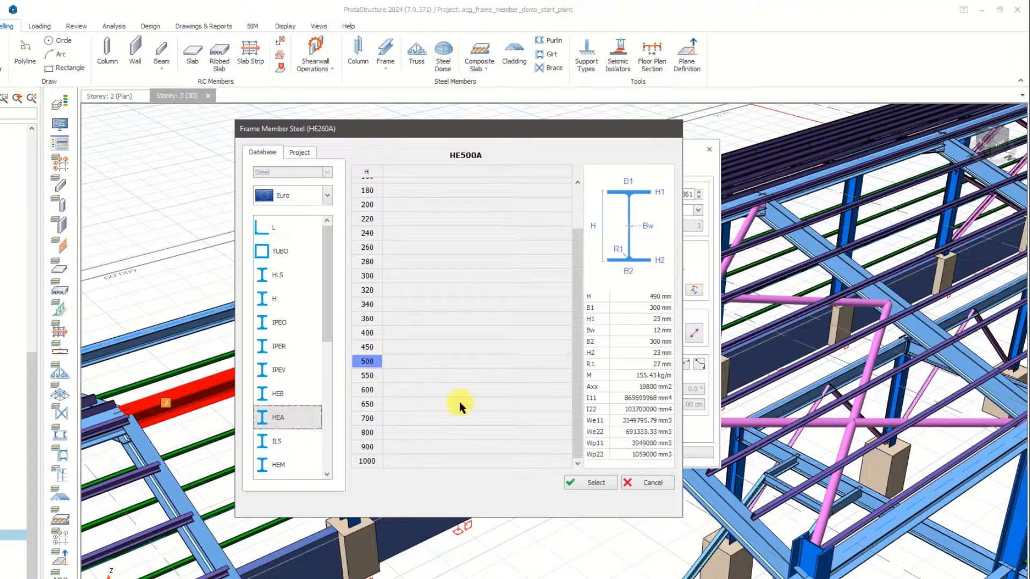
{"action": "left_click", "coordinate": [592, 479]}
{"action": "left_click", "coordinate": [591, 501]}
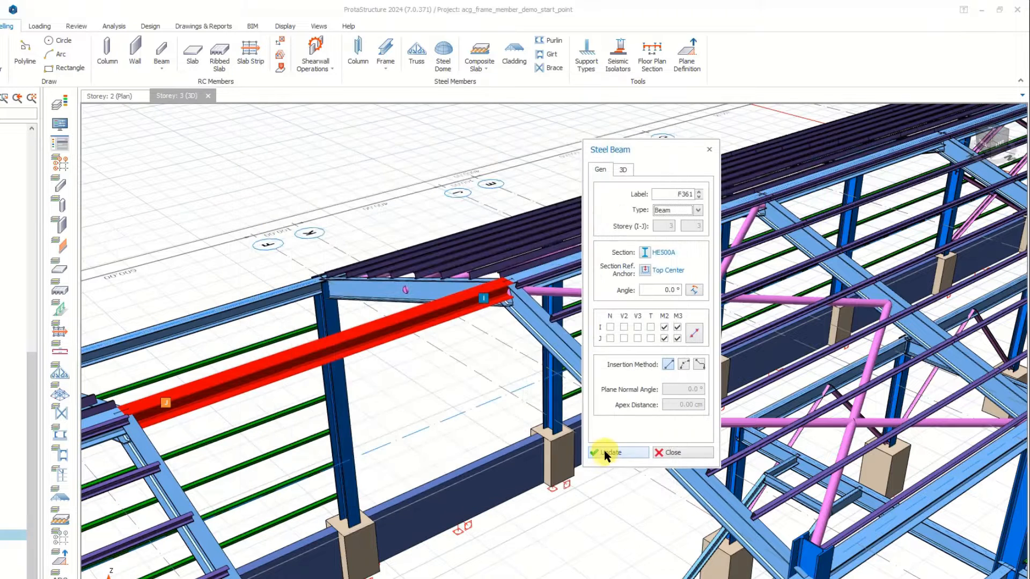
{"action": "left_click", "coordinate": [619, 453]}
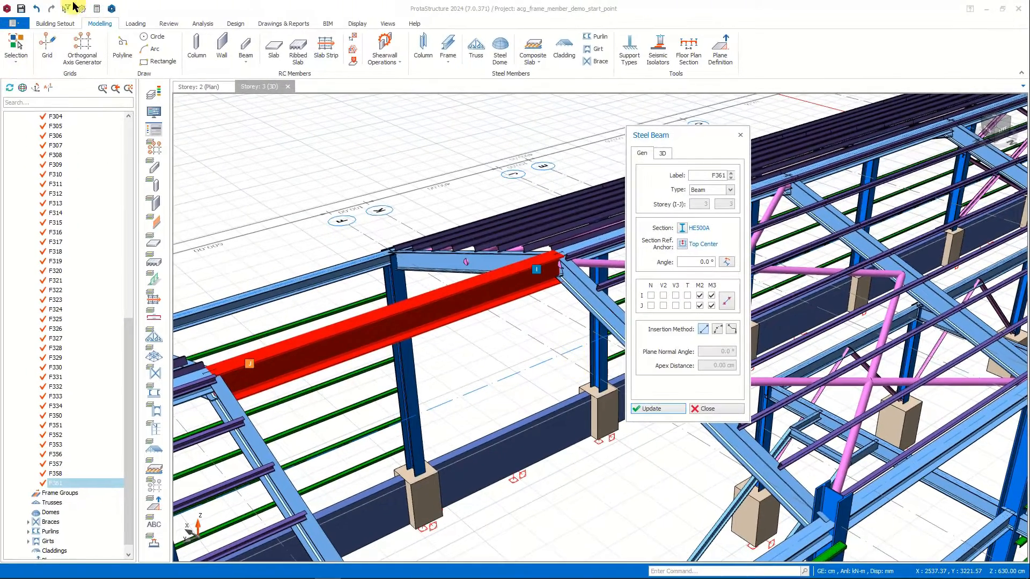
{"action": "left_click", "coordinate": [37, 9]}
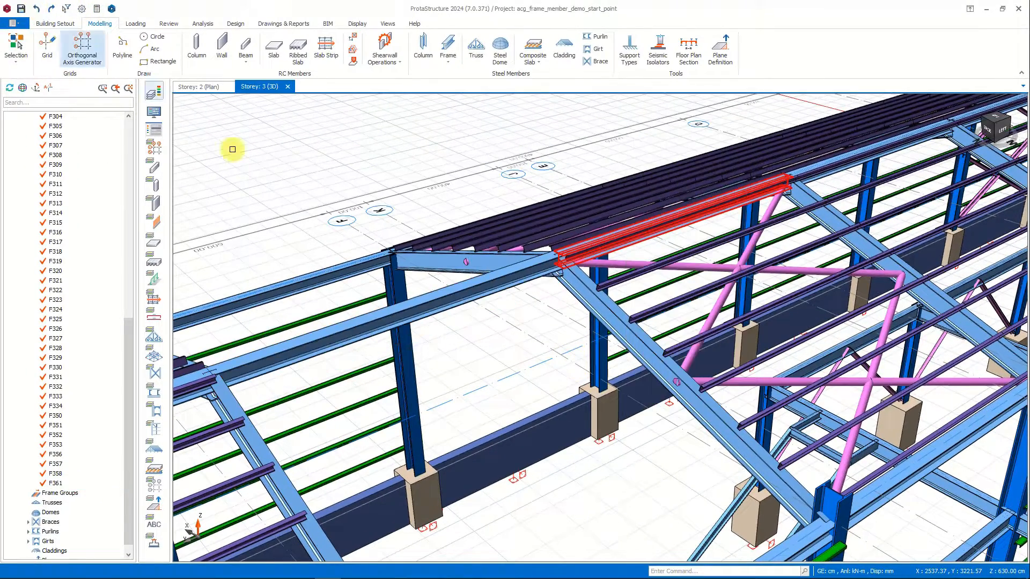
Reopen the ridge beam's properties and set its section reference anchor to Bottom Center.
{"action": "left_click", "coordinate": [432, 294]}
{"action": "double_click", "coordinate": [430, 301]}
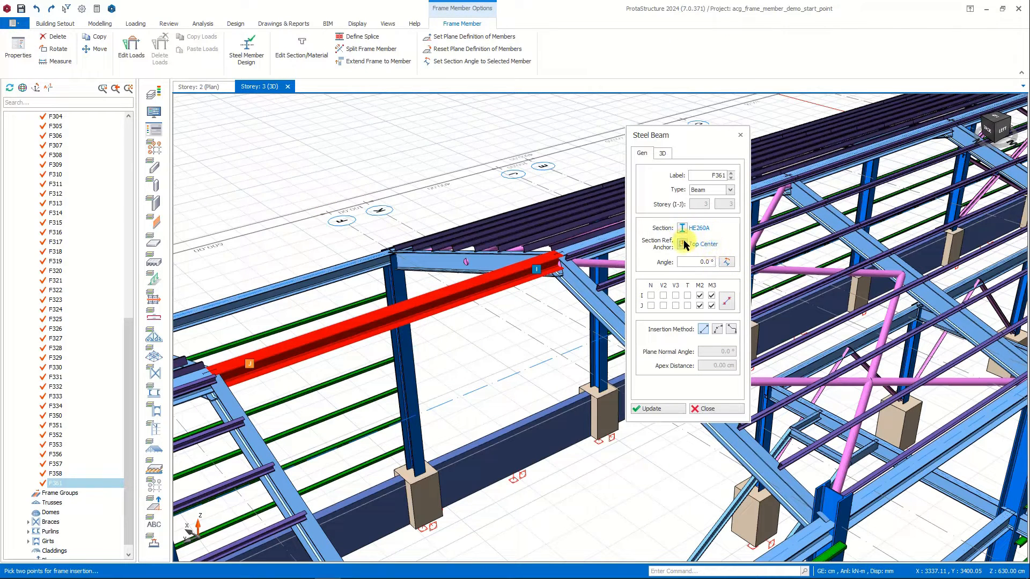
{"action": "left_click", "coordinate": [683, 243]}
{"action": "left_click", "coordinate": [714, 263]}
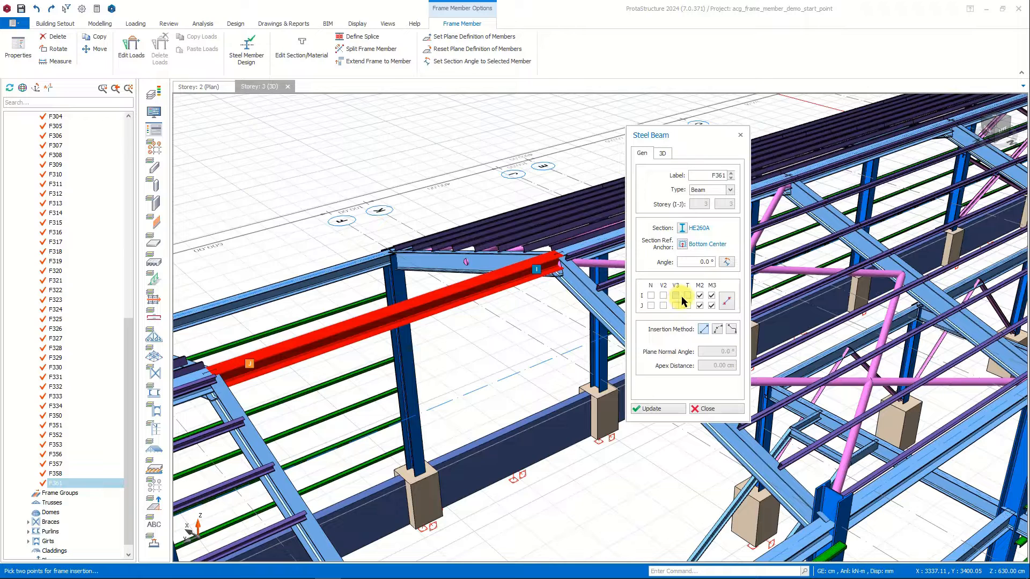
Try the Euro HE500A section on the ridge beam with the Bottom Center anchor, and undo the update.
{"action": "left_click", "coordinate": [683, 229]}
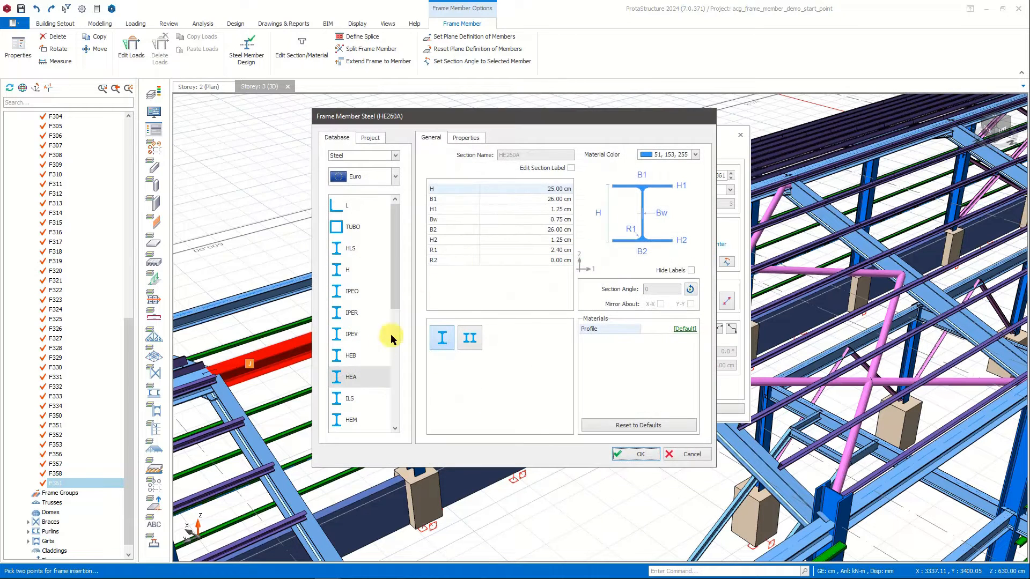
{"action": "left_click", "coordinate": [354, 377]}
{"action": "left_click", "coordinate": [472, 326]}
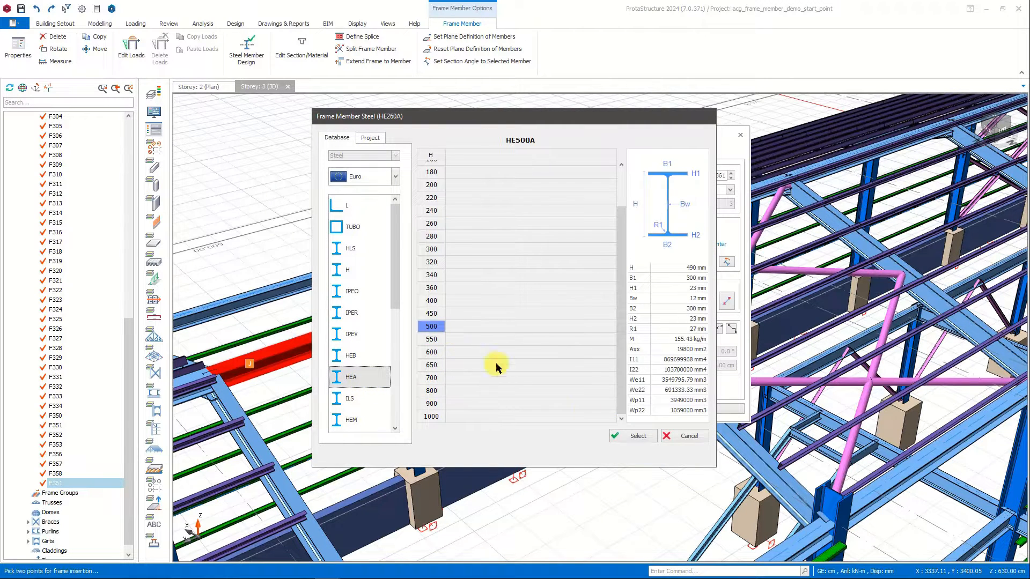
{"action": "left_click", "coordinate": [645, 437]}
{"action": "left_click", "coordinate": [628, 455]}
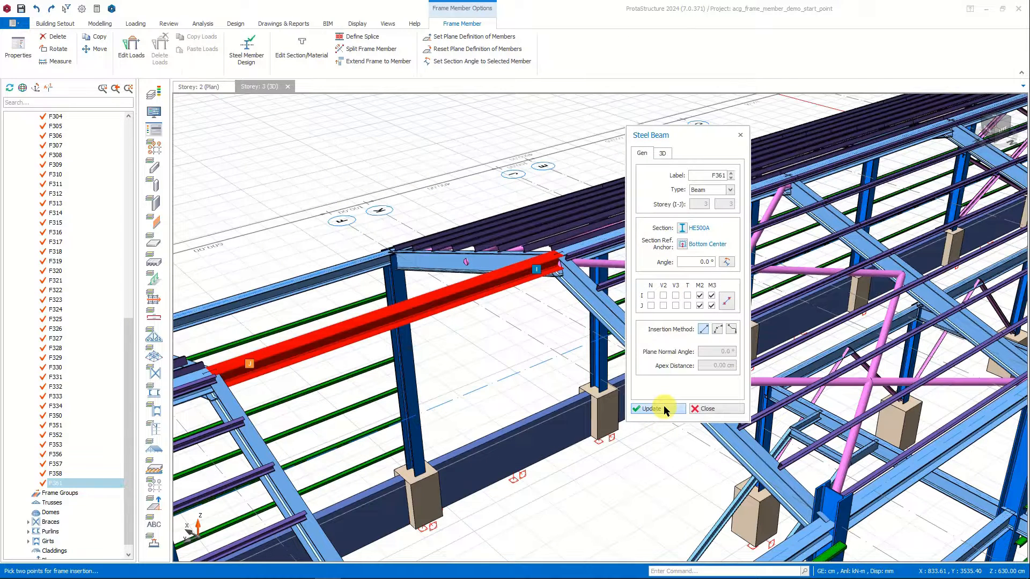
{"action": "left_click", "coordinate": [664, 410]}
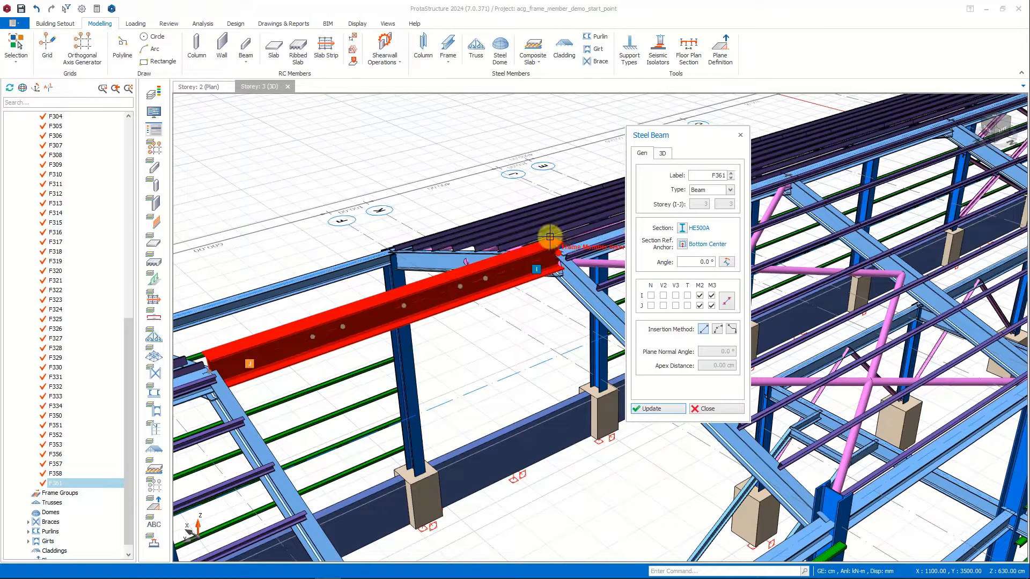
{"action": "left_click", "coordinate": [35, 10]}
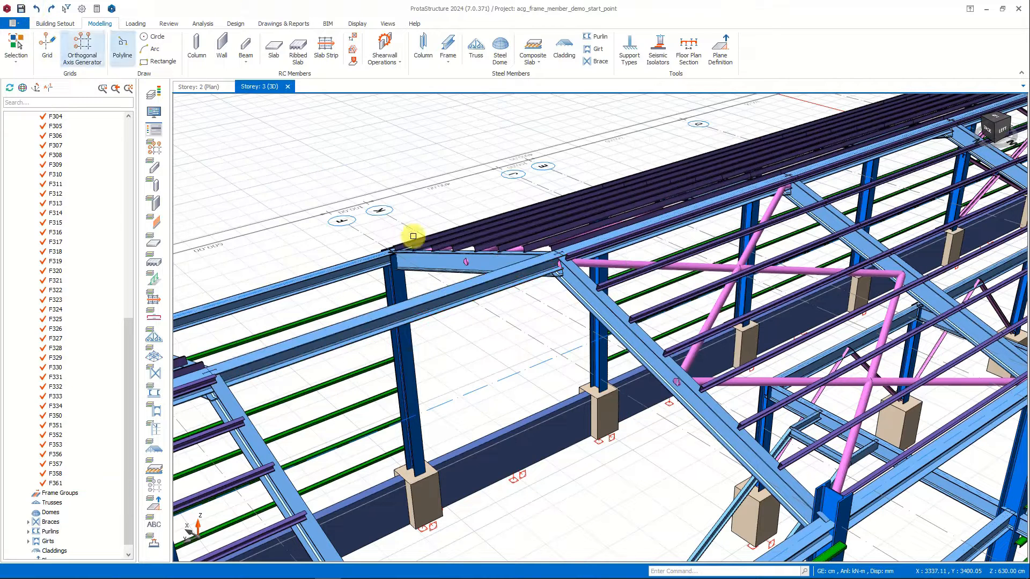
Set the ridge beam's section angle to 45° and update the member.
{"action": "left_click", "coordinate": [443, 295]}
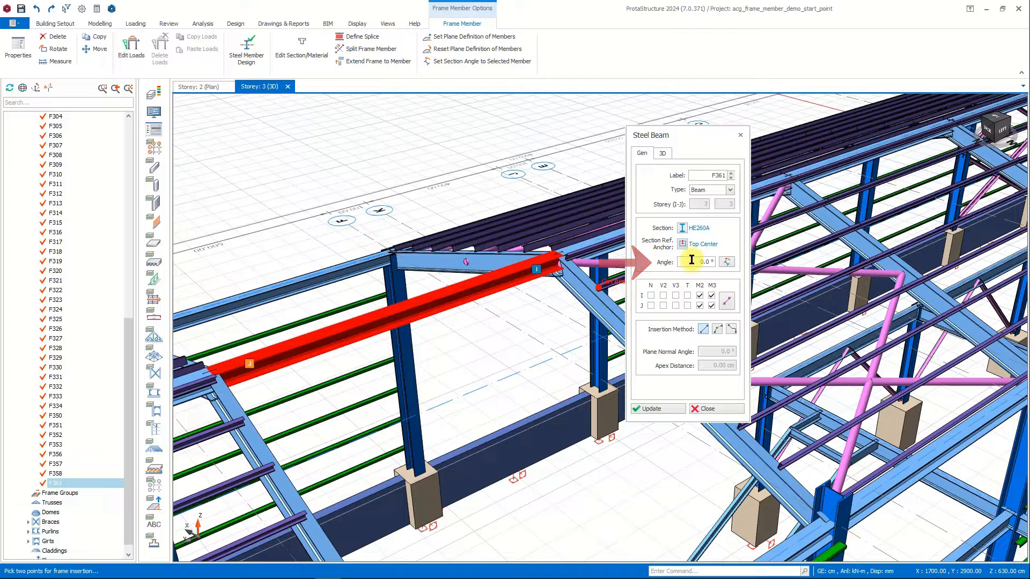
{"action": "double_click", "coordinate": [705, 261]}
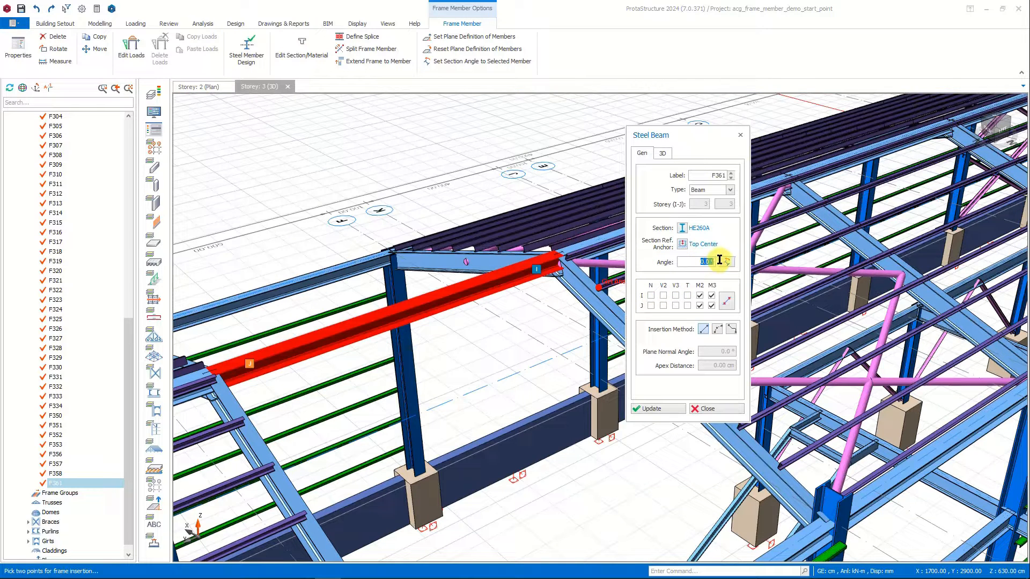
{"action": "type", "text": "45,"}
{"action": "left_click", "coordinate": [651, 409]}
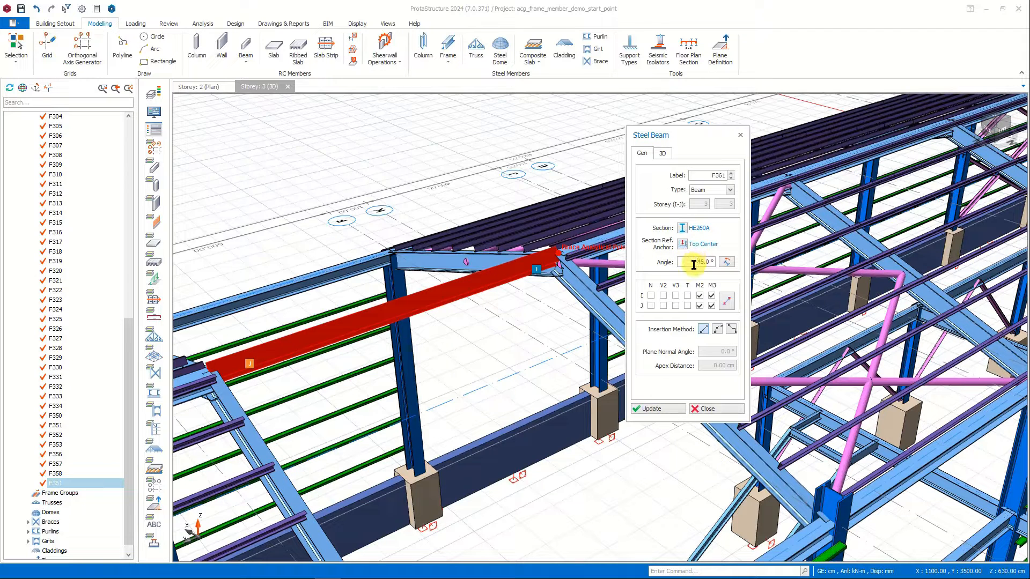
Change the ridge beam's section angle to -45° and update the member.
{"action": "left_click", "coordinate": [693, 263]}
{"action": "type", "text": "-"}
{"action": "left_click", "coordinate": [657, 408]}
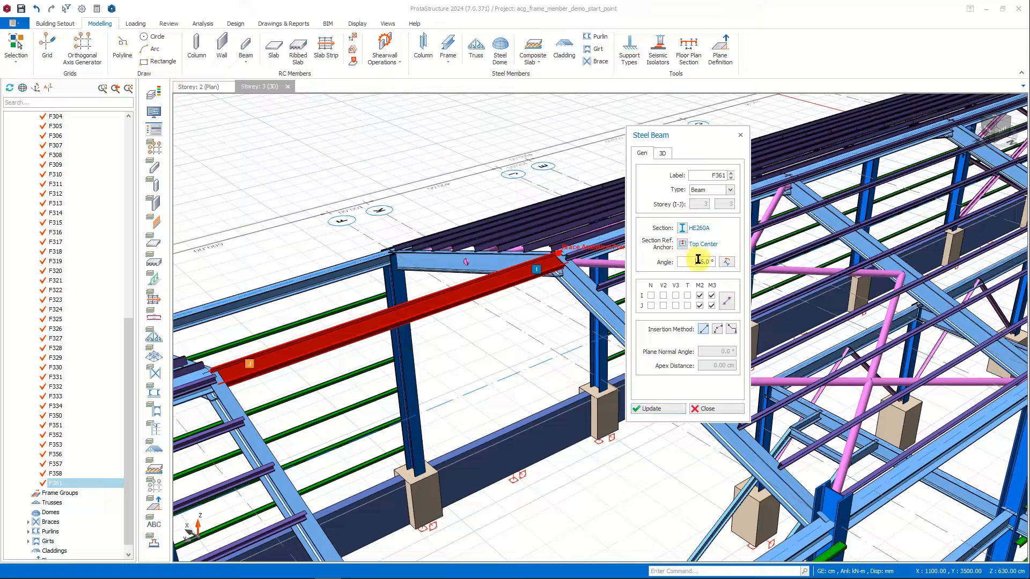
Set the ridge beam's section angle to 10° and update the member.
{"action": "left_click_drag", "start_coordinate": [692, 262], "coordinate": [724, 259]}
{"action": "type", "text": "10"}
{"action": "left_click", "coordinate": [658, 408]}
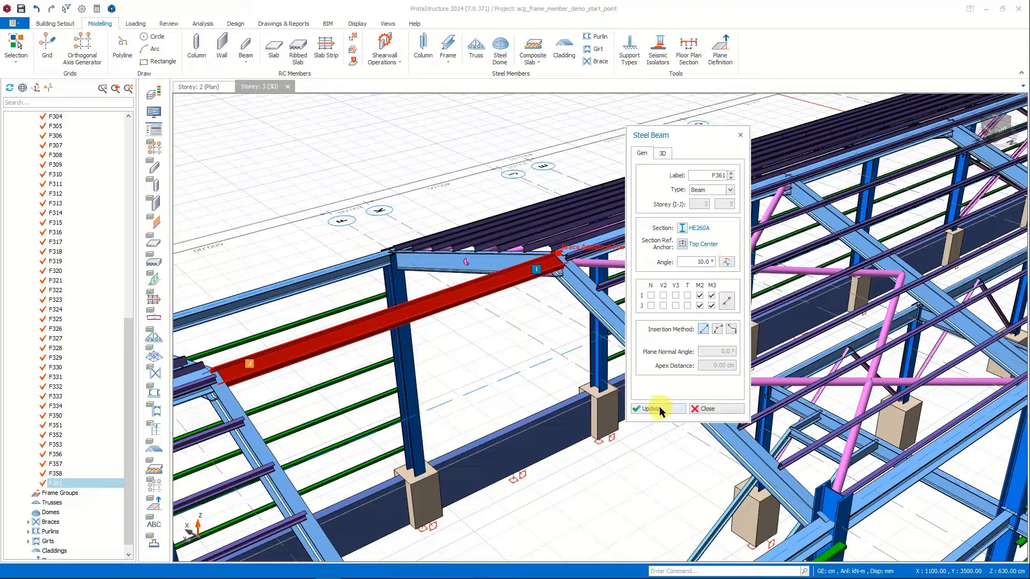
Match the ridge beam's section angle to the adjoining inclined rafter and update the member.
{"action": "left_click", "coordinate": [727, 262]}
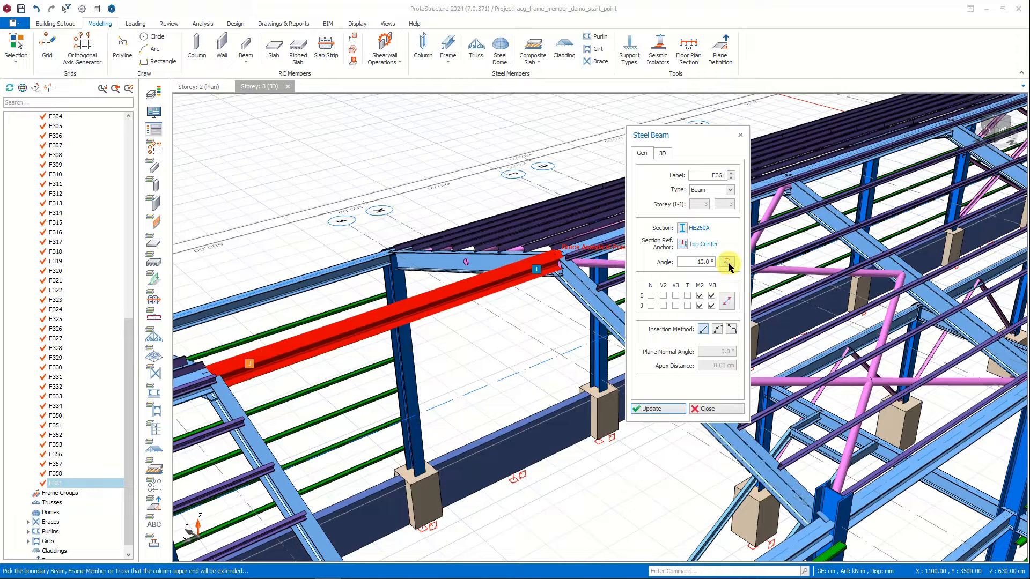
{"action": "left_click", "coordinate": [585, 285]}
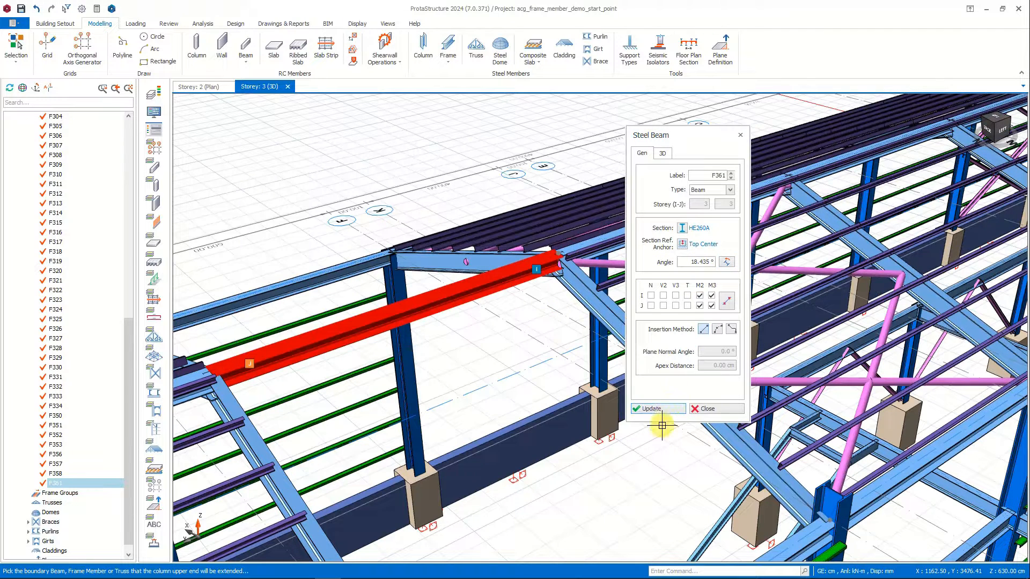
{"action": "left_click", "coordinate": [663, 409]}
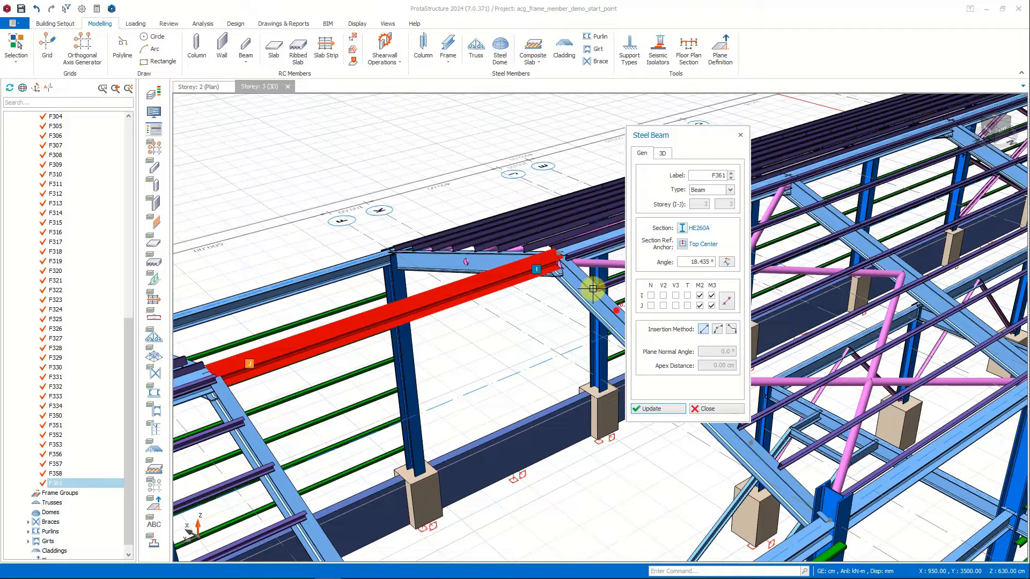
Set the ridge beam's section angle to 0° and update the member.
{"action": "double_click", "coordinate": [689, 261]}
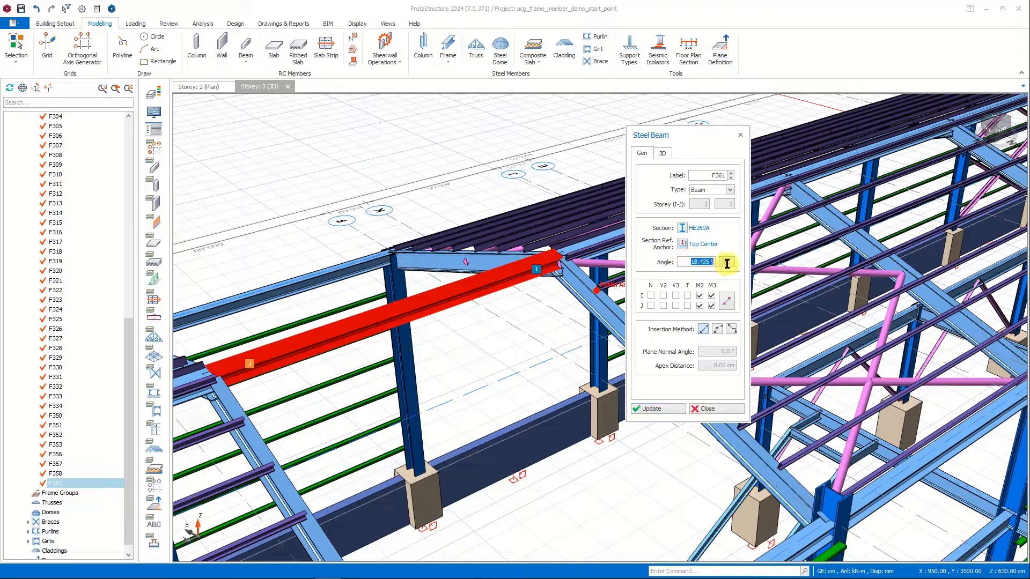
{"action": "type", "text": "0"}
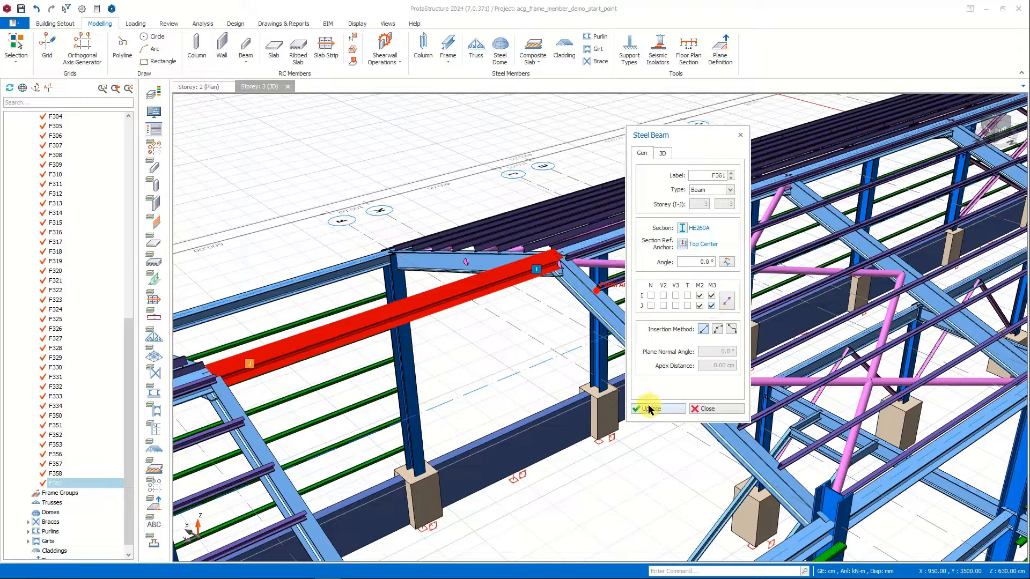
{"action": "left_click", "coordinate": [649, 408]}
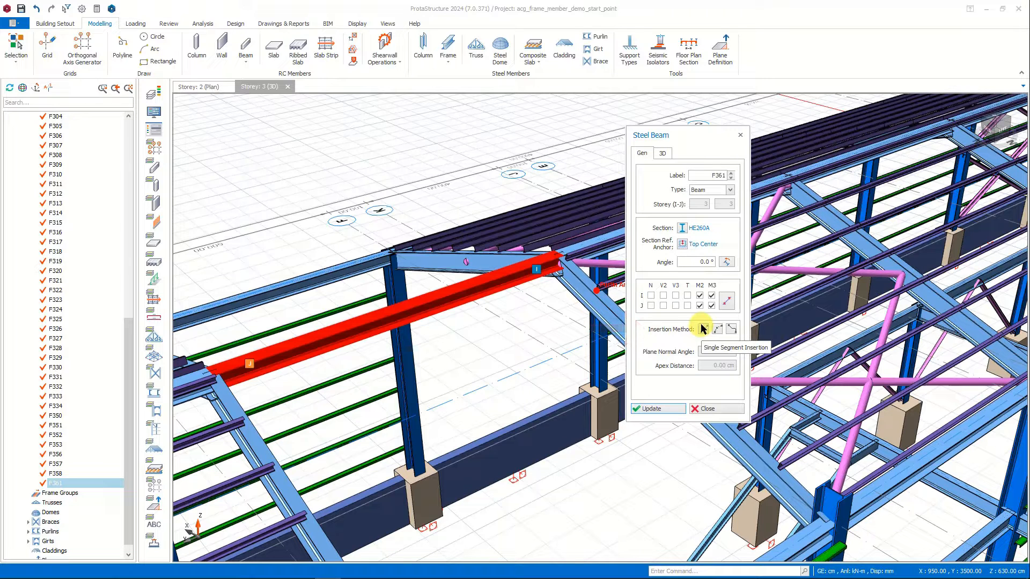
Change the ridge beam's insertion method to curved with an apex distance of 50 cm and update the member.
{"action": "left_click", "coordinate": [718, 329]}
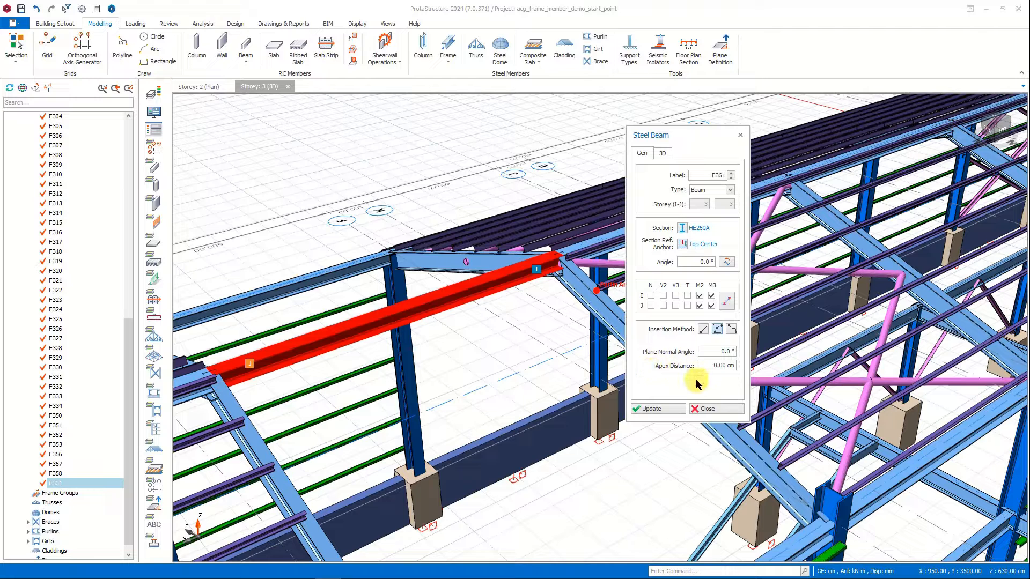
{"action": "left_click_drag", "start_coordinate": [709, 366], "coordinate": [731, 365]}
{"action": "left_click", "coordinate": [655, 409]}
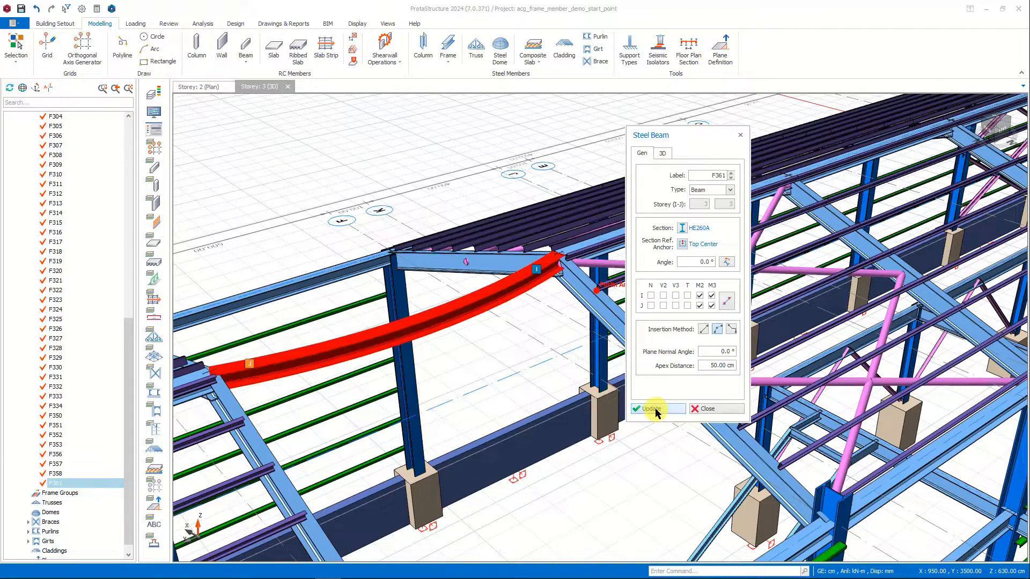
Set the curved ridge beam's plane normal angle to 90° and update the member.
{"action": "mouse_move", "coordinate": [487, 361]}
{"action": "middle_mouse_down"}
{"action": "mouse_move", "coordinate": [537, 358]}
{"action": "mouse_move", "coordinate": [464, 347]}
{"action": "middle_mouse_up"}
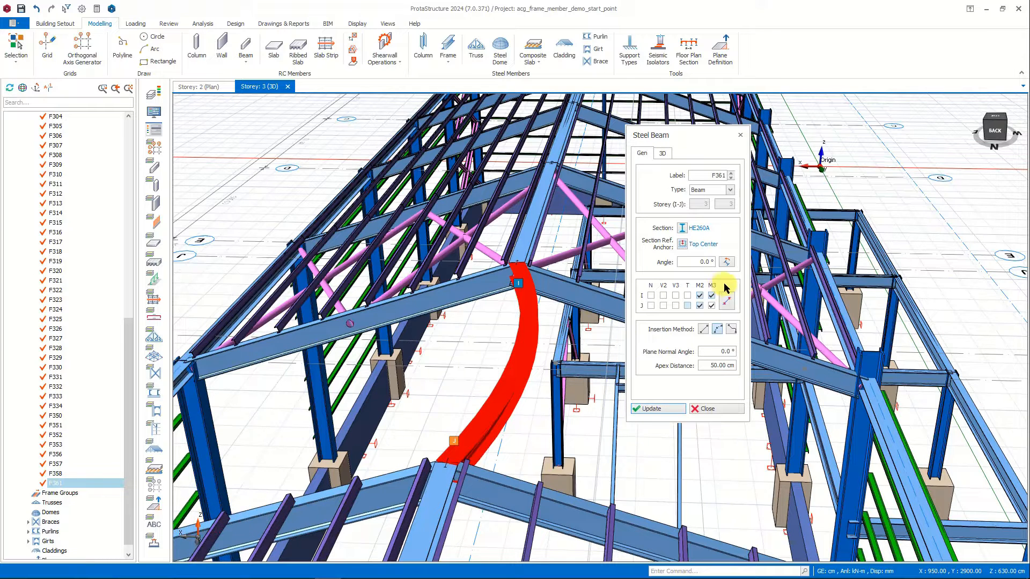
{"action": "left_click", "coordinate": [720, 353]}
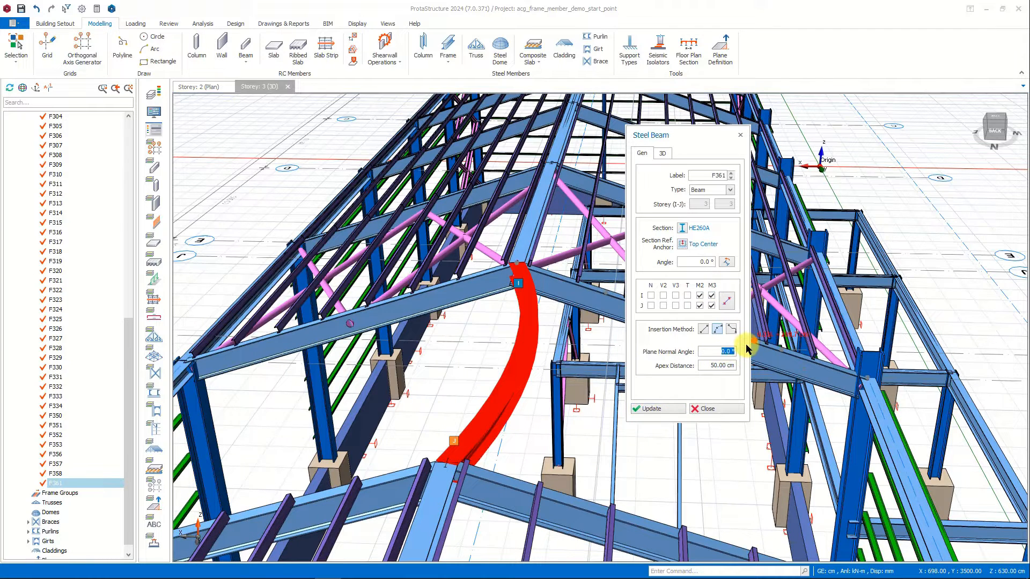
{"action": "left_click", "coordinate": [656, 408]}
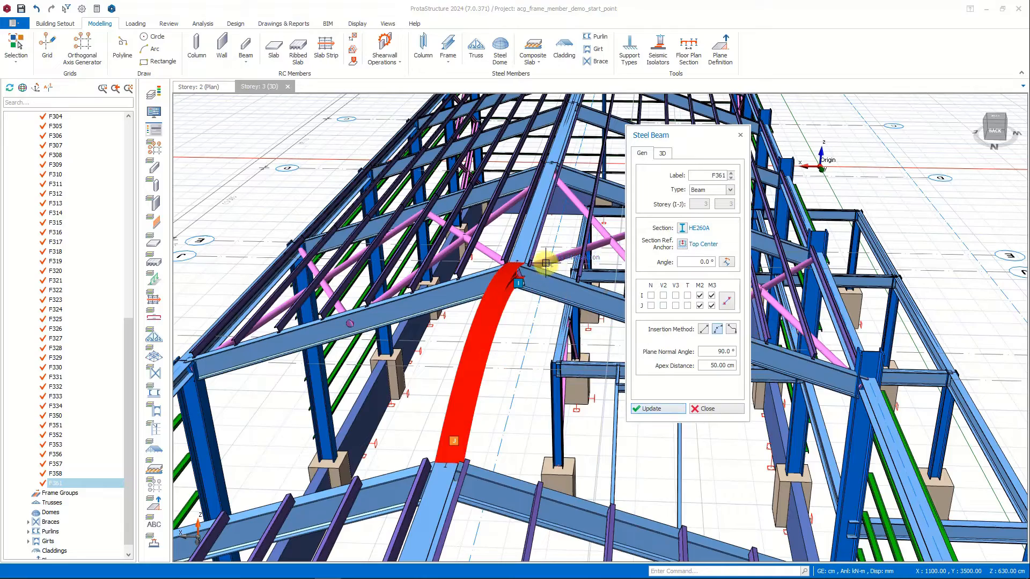
Update the curved ridge beam with a plane normal angle of -90°, and restore it to single segment insertion.
{"action": "middle_click_drag", "start_coordinate": [568, 298], "coordinate": [533, 295]}
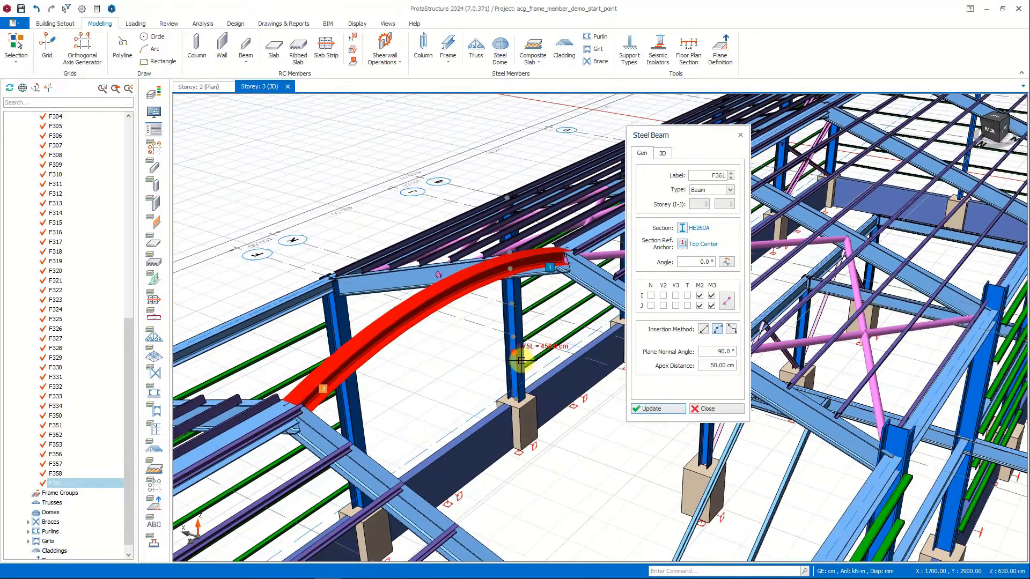
{"action": "left_click", "coordinate": [712, 351]}
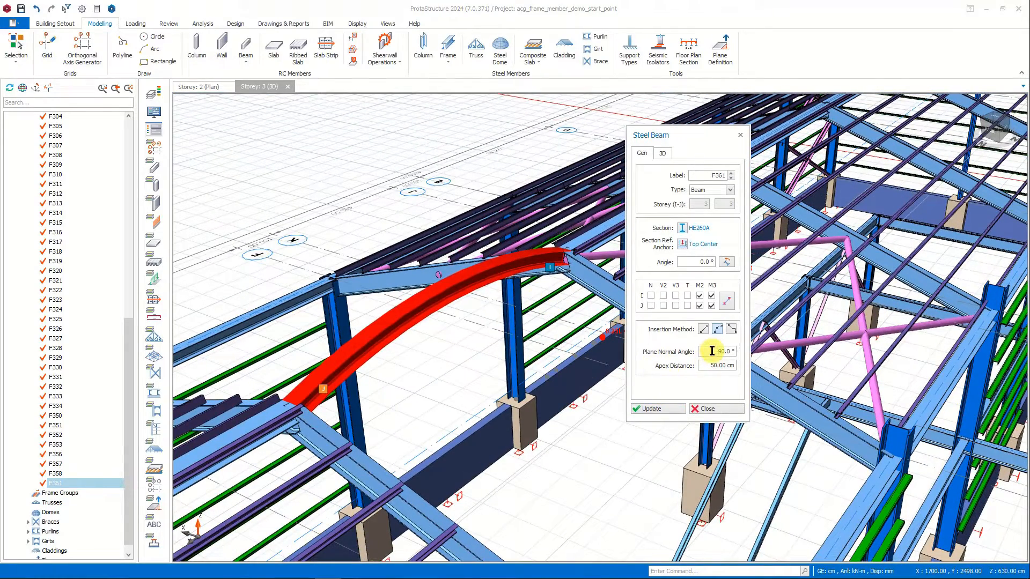
{"action": "type", "text": "-"}
{"action": "left_click", "coordinate": [657, 409]}
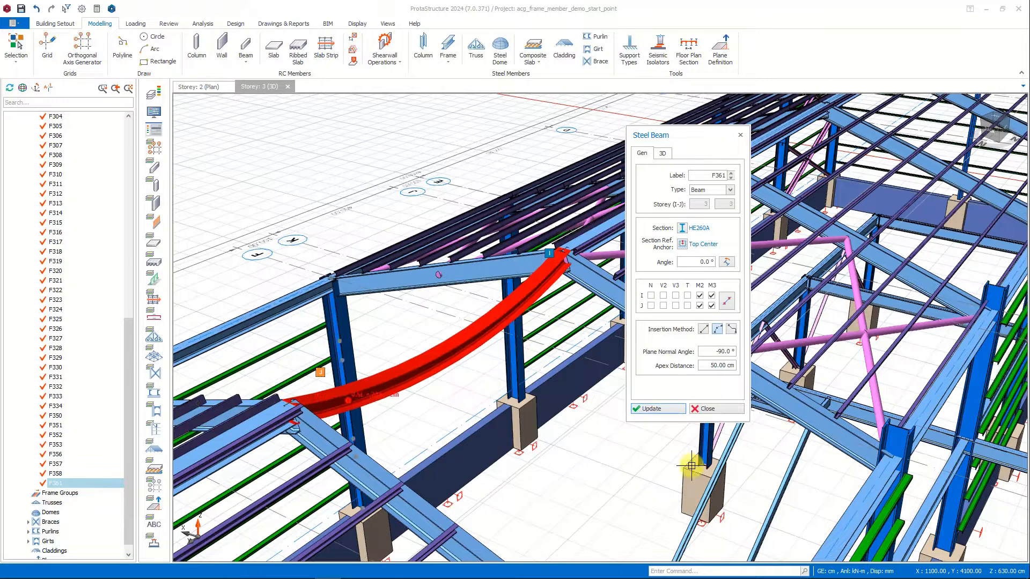
{"action": "left_click", "coordinate": [703, 329]}
{"action": "left_click", "coordinate": [665, 410]}
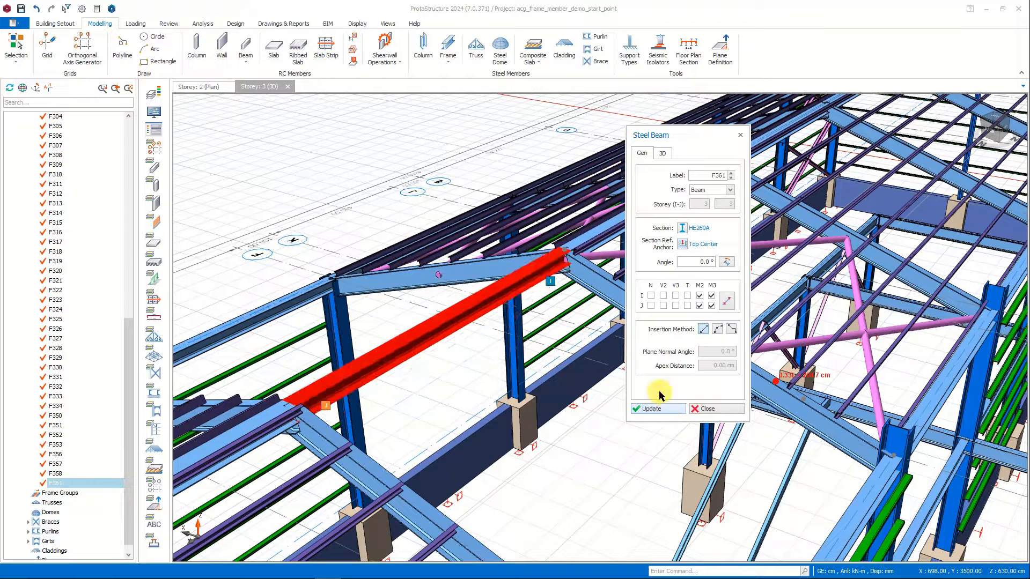
Set the ridge beam's I-end analytical X offset to 100 cm and update the member.
{"action": "left_click", "coordinate": [663, 154]}
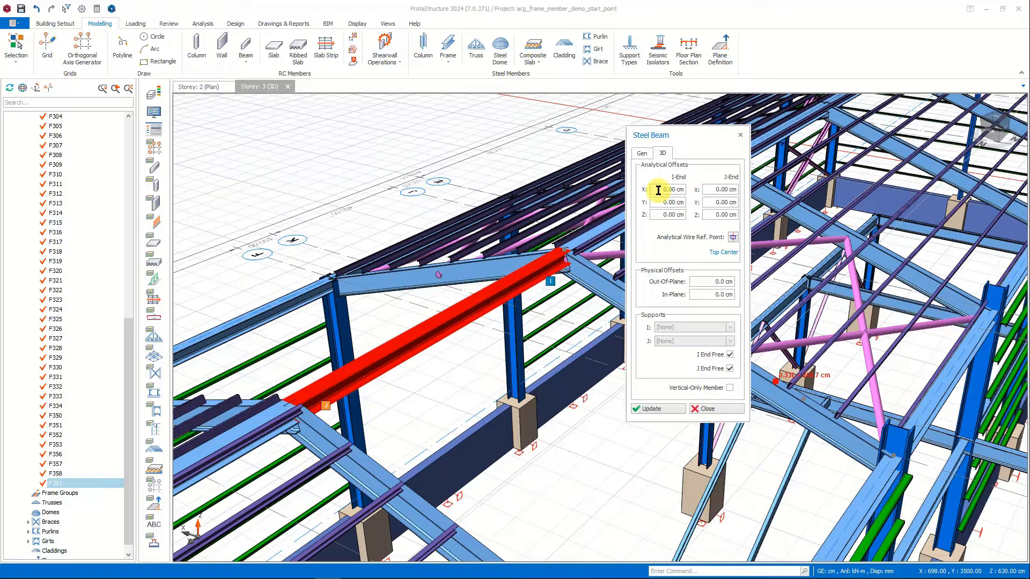
{"action": "left_click_drag", "start_coordinate": [659, 190], "coordinate": [685, 190]}
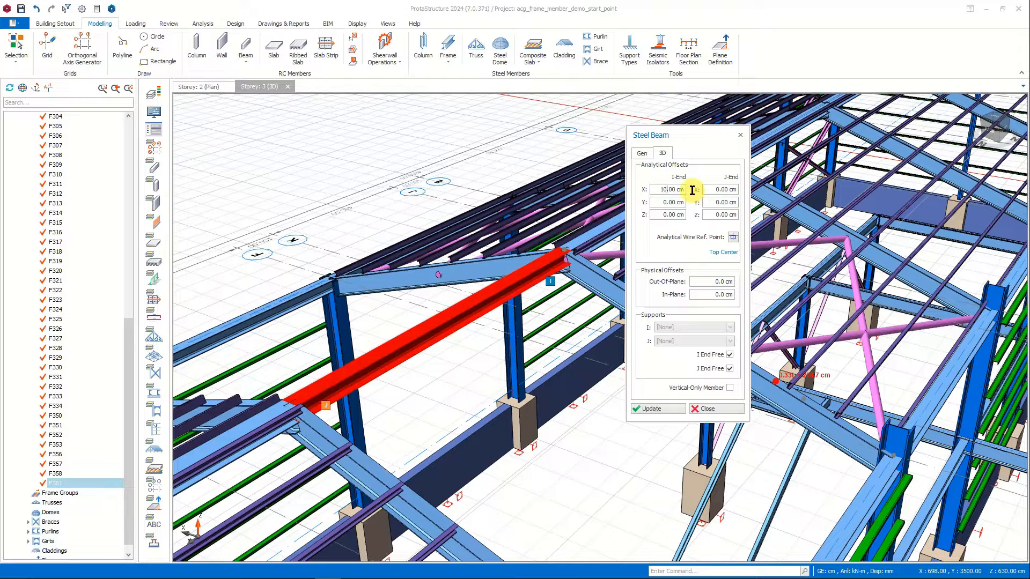
{"action": "type", "text": "100"}
{"action": "left_click", "coordinate": [650, 409]}
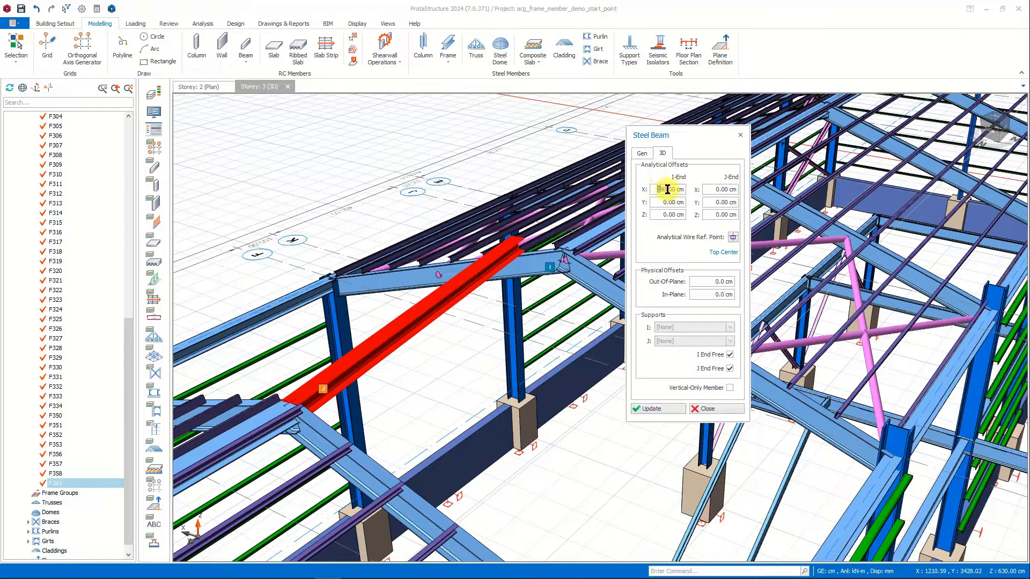
Reset the ridge beam's I-end analytical X offset to 0 cm and update the member.
{"action": "left_click_drag", "start_coordinate": [657, 190], "coordinate": [682, 190]}
{"action": "type", "text": "0"}
{"action": "left_click", "coordinate": [665, 408]}
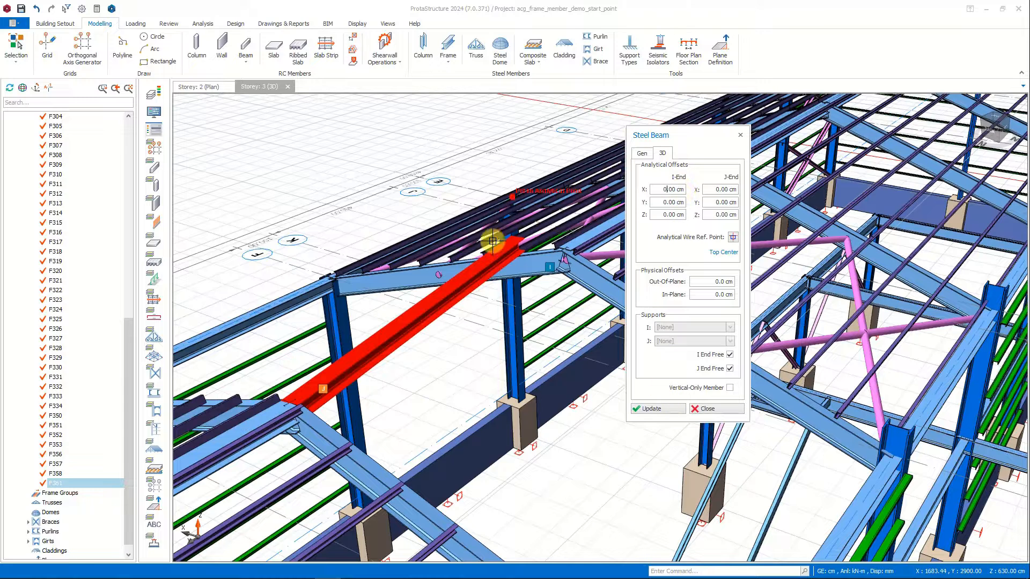
{"action": "left_click", "coordinate": [650, 409]}
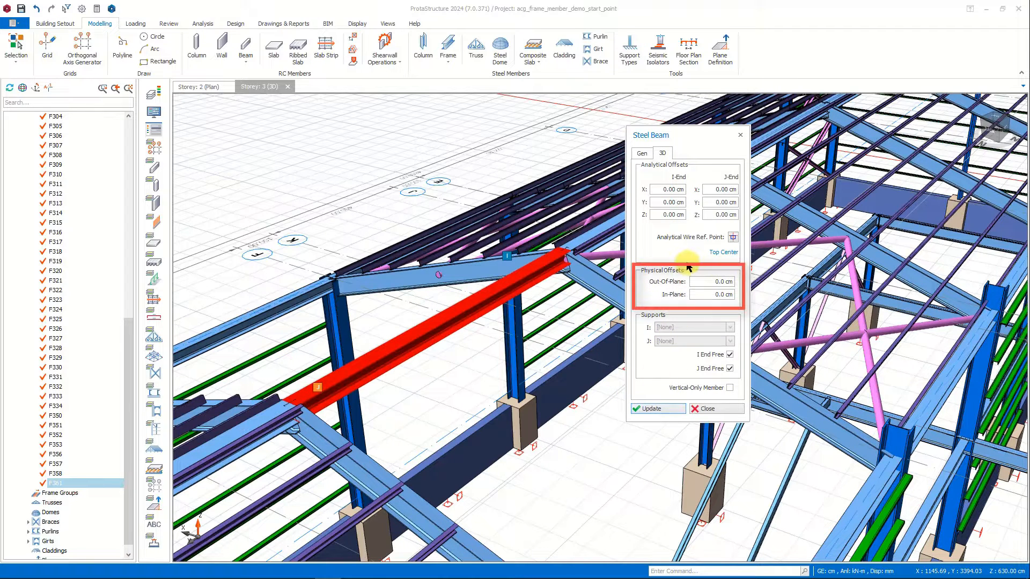
Update the ridge beam with a physical out-of-plane offset of 100 cm, and reset that offset to 0 cm.
{"action": "left_click_drag", "start_coordinate": [708, 283], "coordinate": [732, 282]}
{"action": "type", "text": "1"}
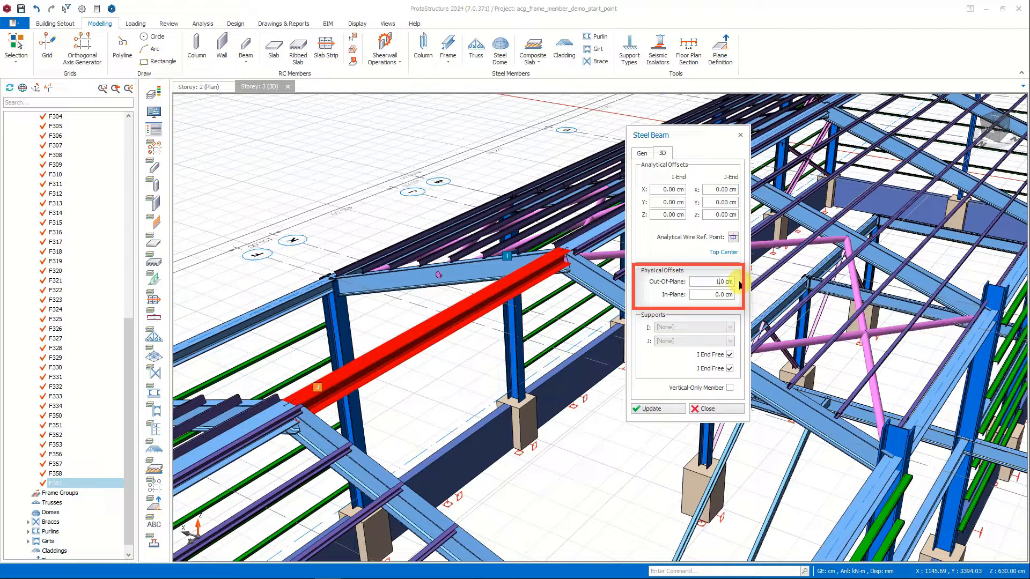
{"action": "type", "text": "00"}
{"action": "left_click", "coordinate": [657, 411]}
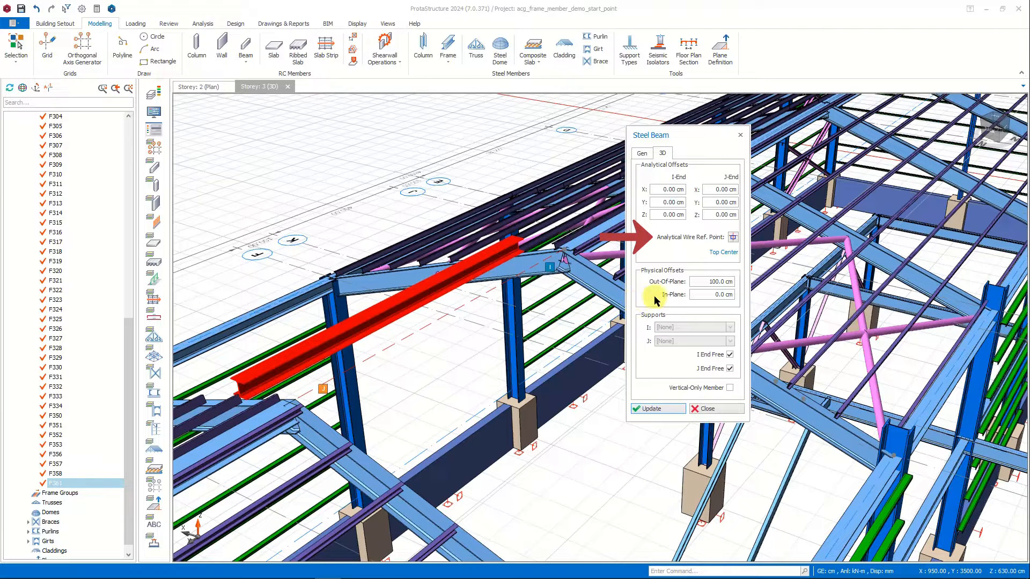
{"action": "double_click", "coordinate": [712, 282]}
{"action": "type", "text": "0"}
Set the ridge beam's analytical wire reference point to Bottom Center and update the member.
{"action": "left_click", "coordinate": [733, 237]}
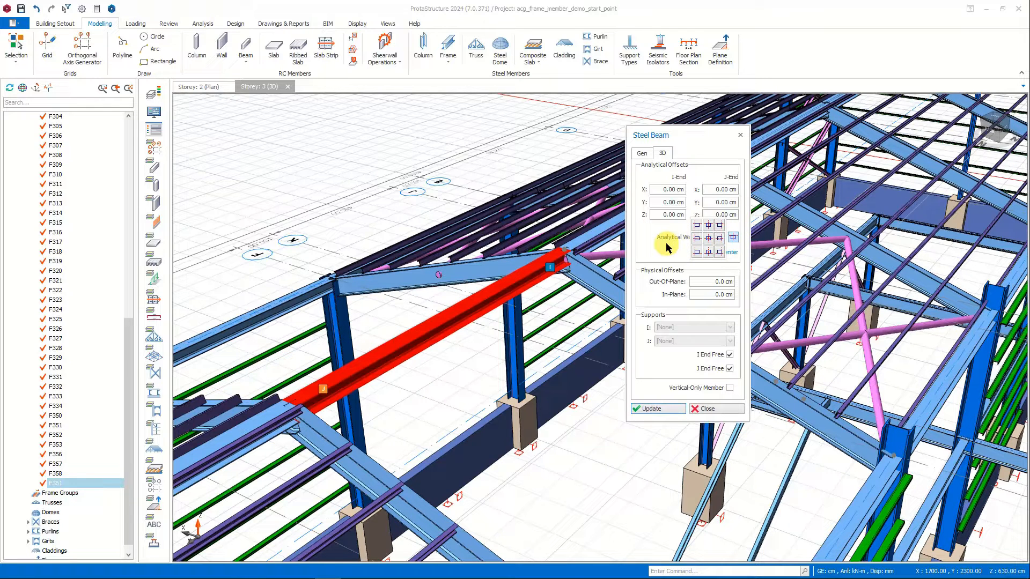
{"action": "left_click", "coordinate": [709, 252]}
{"action": "left_click", "coordinate": [653, 410]}
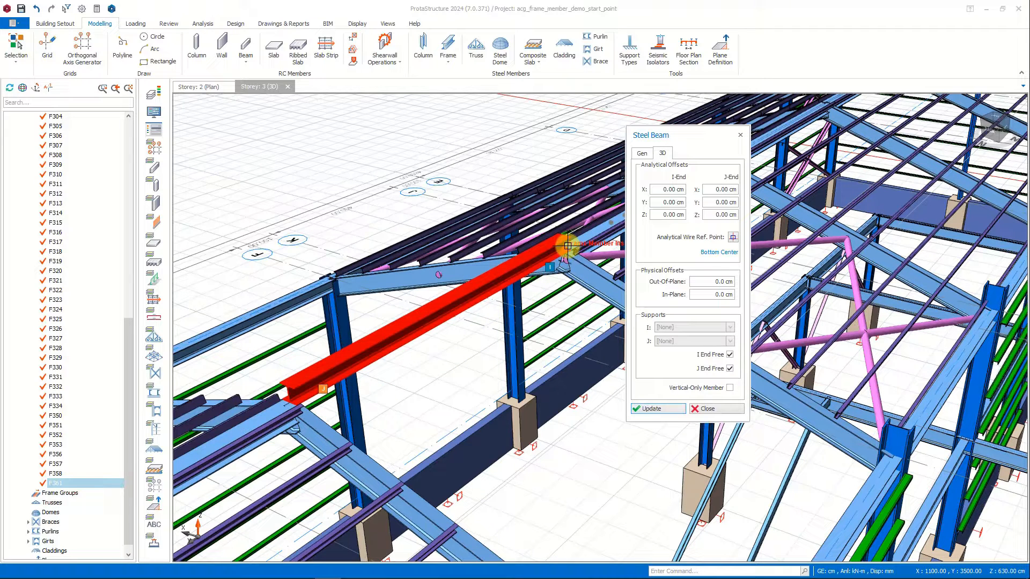
Change the ridge beam's analytical wire reference point to Middle Left and update the member.
{"action": "left_click", "coordinate": [733, 236]}
{"action": "left_click", "coordinate": [700, 237]}
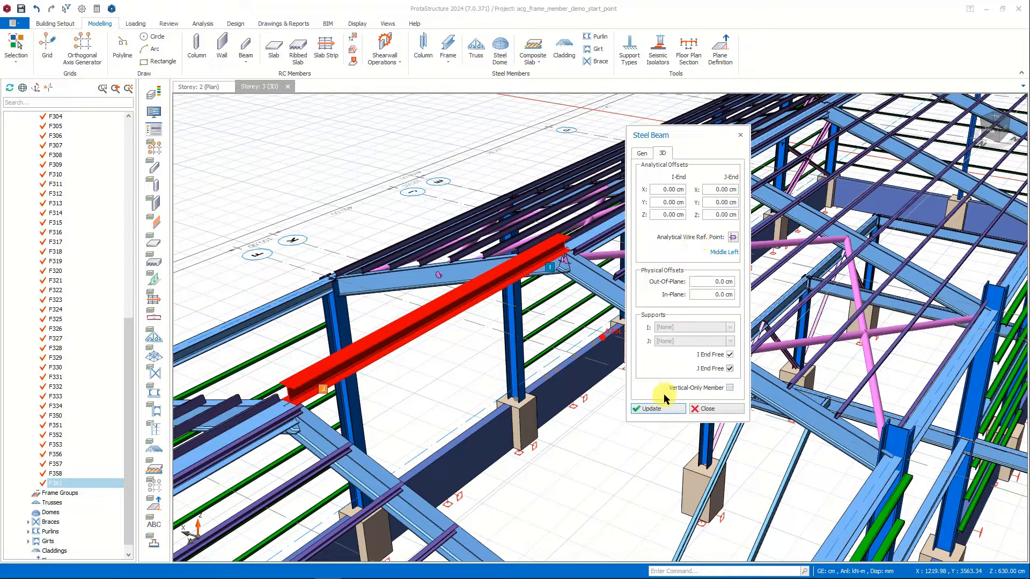
{"action": "left_click", "coordinate": [660, 411]}
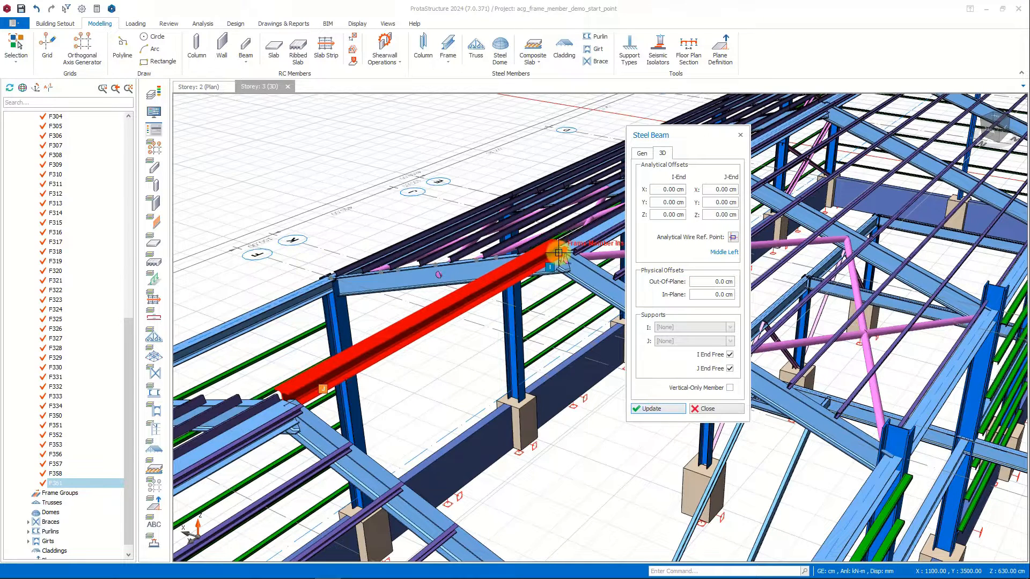
Return the ridge beam's analytical wire reference point to Top Center and update the member.
{"action": "left_click", "coordinate": [733, 236]}
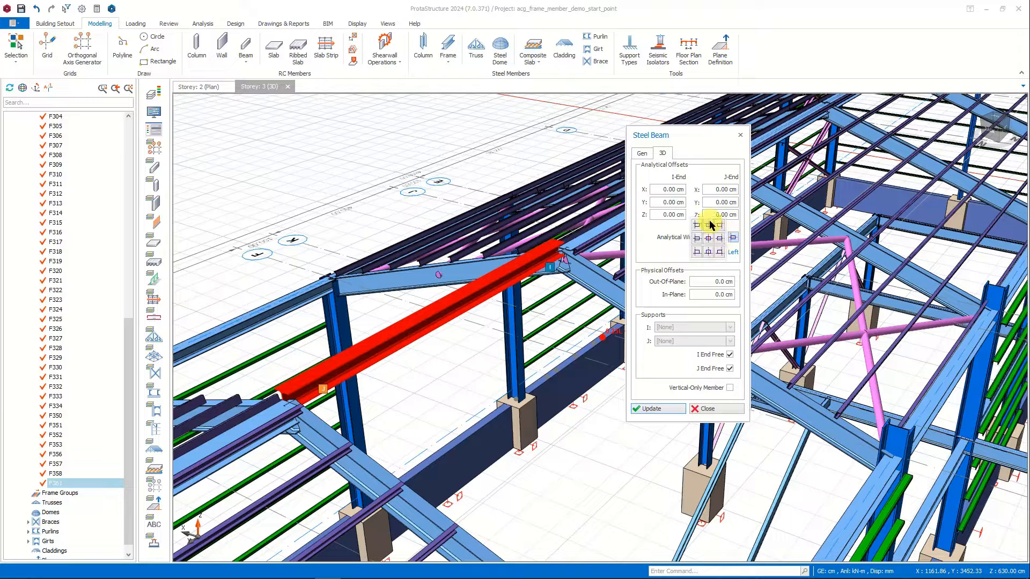
{"action": "left_click", "coordinate": [714, 220]}
{"action": "left_click", "coordinate": [655, 409]}
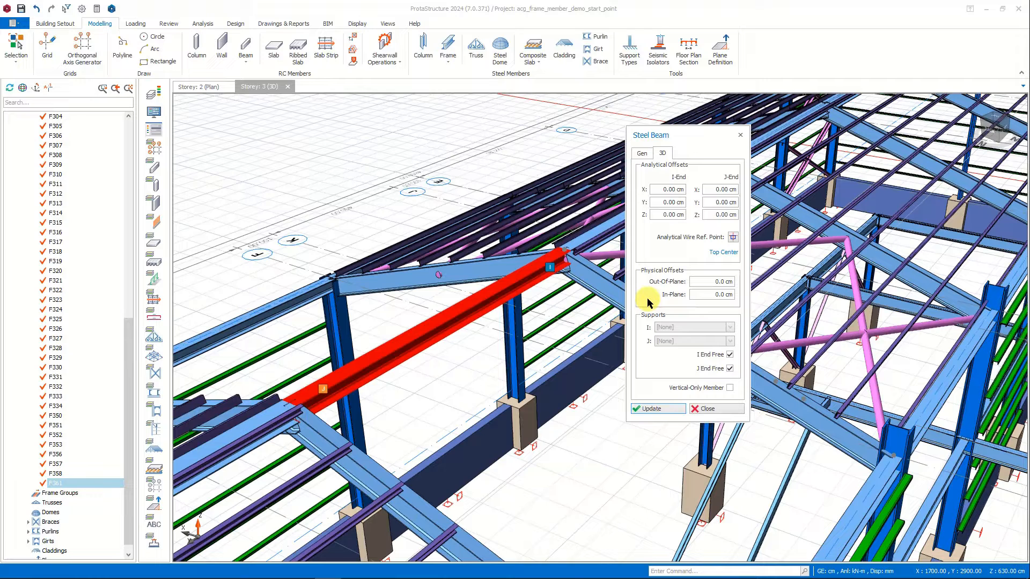
Set the ridge beam's analytical Z offset to 100 cm at both the I-end and J-end and update the member.
{"action": "left_click", "coordinate": [662, 213]}
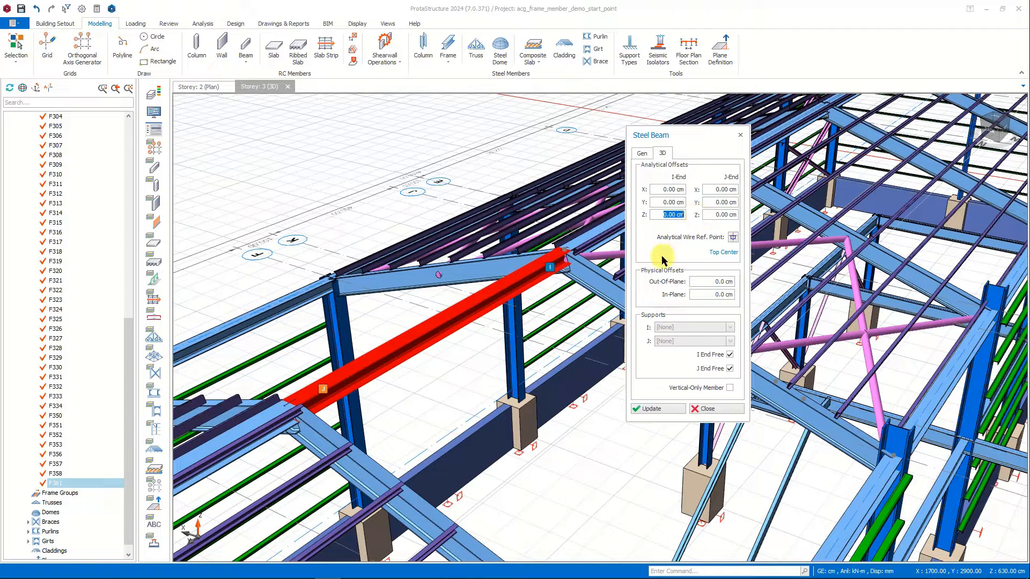
{"action": "type", "text": "100"}
{"action": "left_click", "coordinate": [736, 214]}
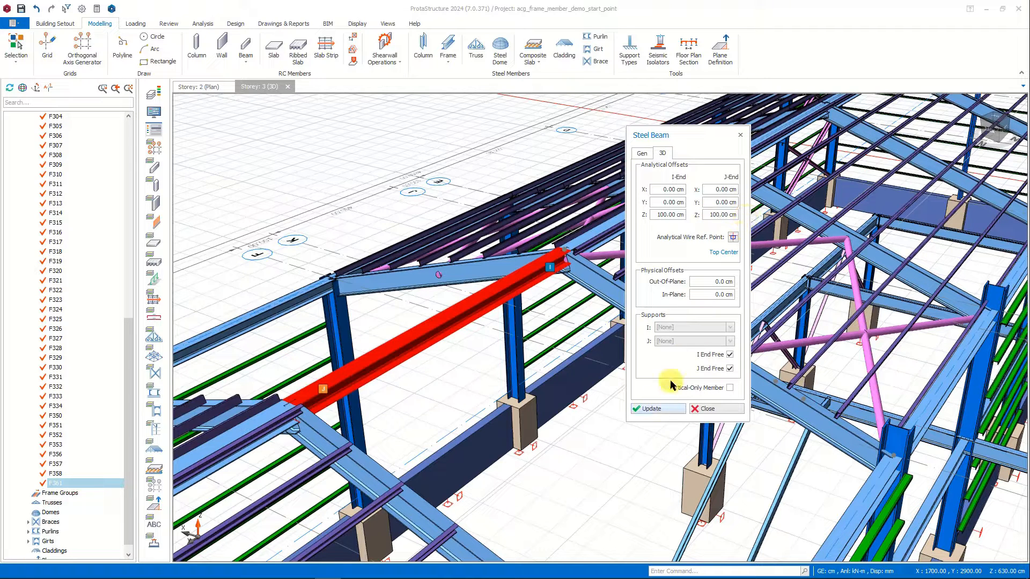
Disable the I End Free and J End Free options, assign Support to both beam ends, and update the member.
{"action": "left_click", "coordinate": [730, 354]}
{"action": "left_click", "coordinate": [730, 368]}
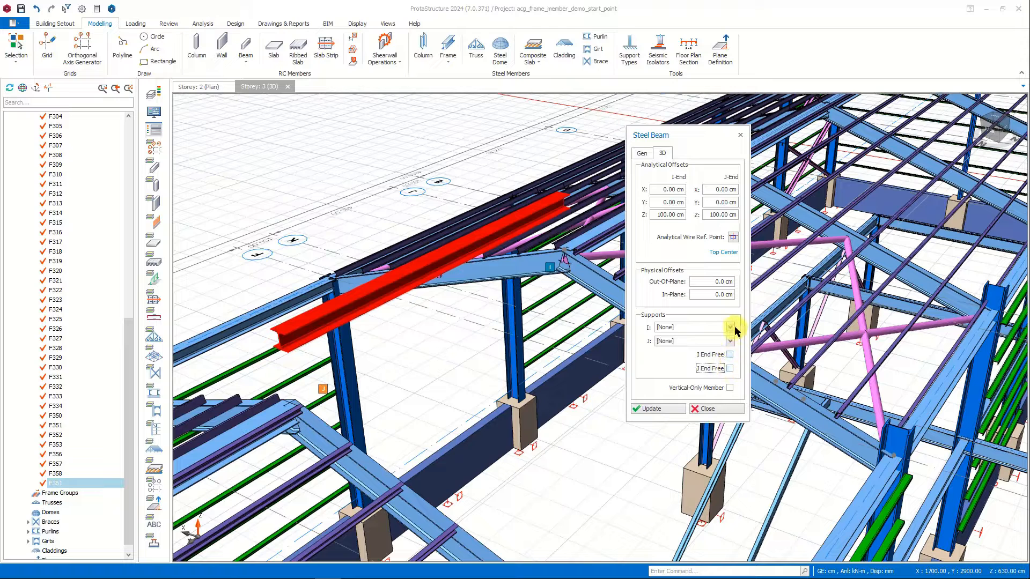
{"action": "left_click", "coordinate": [730, 327]}
{"action": "left_click", "coordinate": [718, 344]}
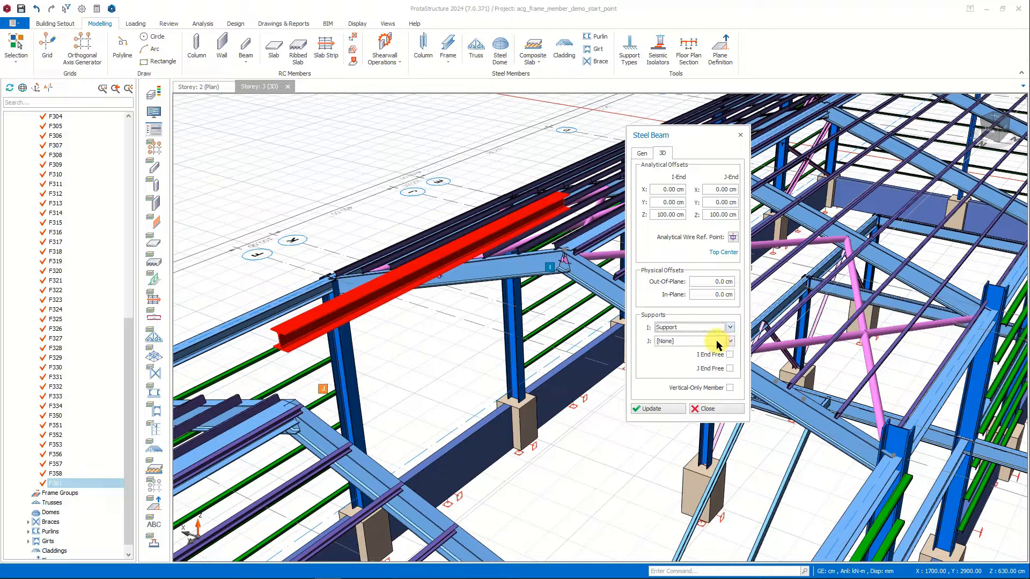
{"action": "left_click", "coordinate": [716, 341]}
{"action": "left_click", "coordinate": [668, 359]}
{"action": "left_click", "coordinate": [650, 409]}
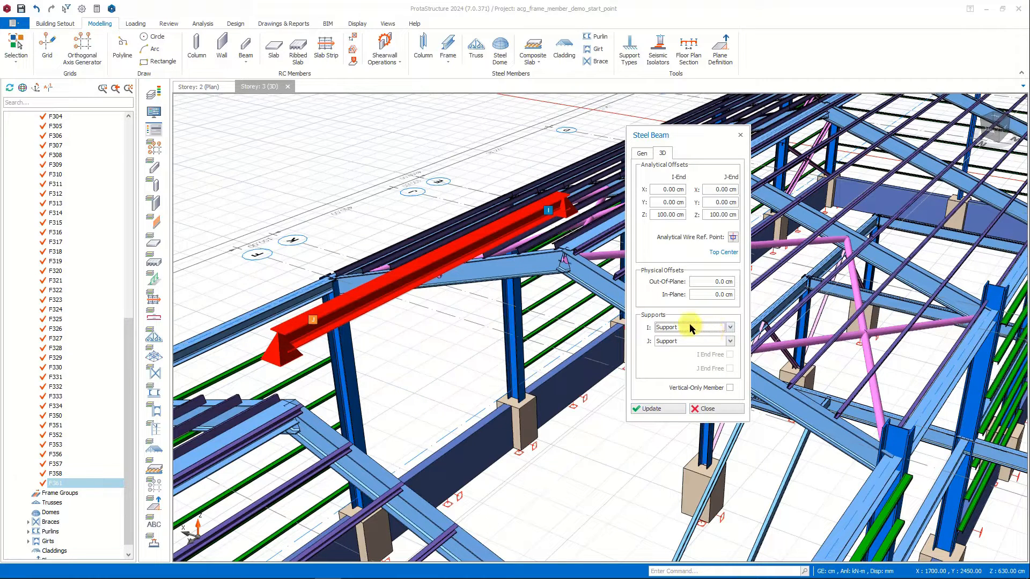
Undo the ridge beam's support and Z offset changes, and check its restored 3D properties.
{"action": "left_click", "coordinate": [36, 9]}
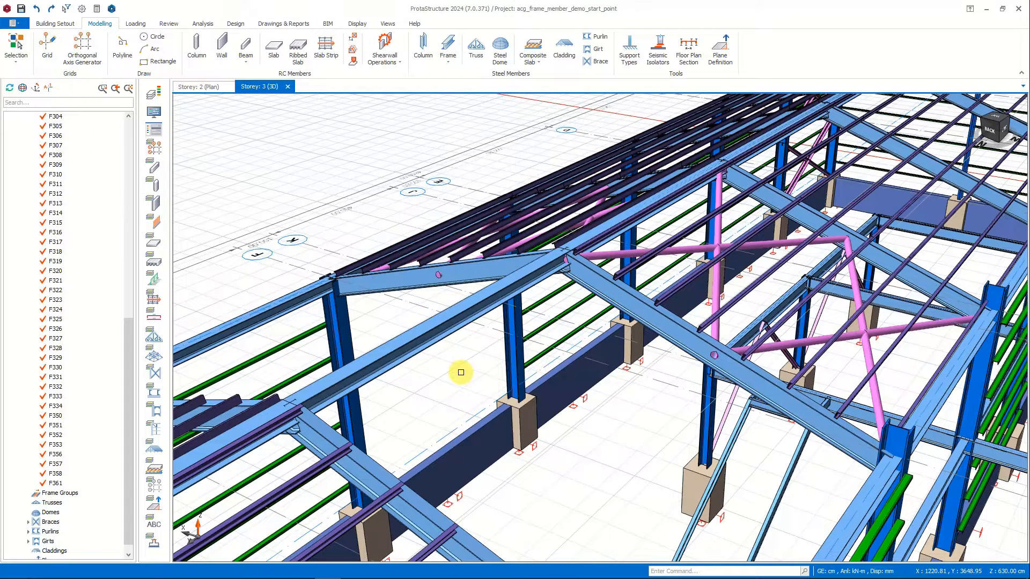
{"action": "double_click", "coordinate": [460, 317]}
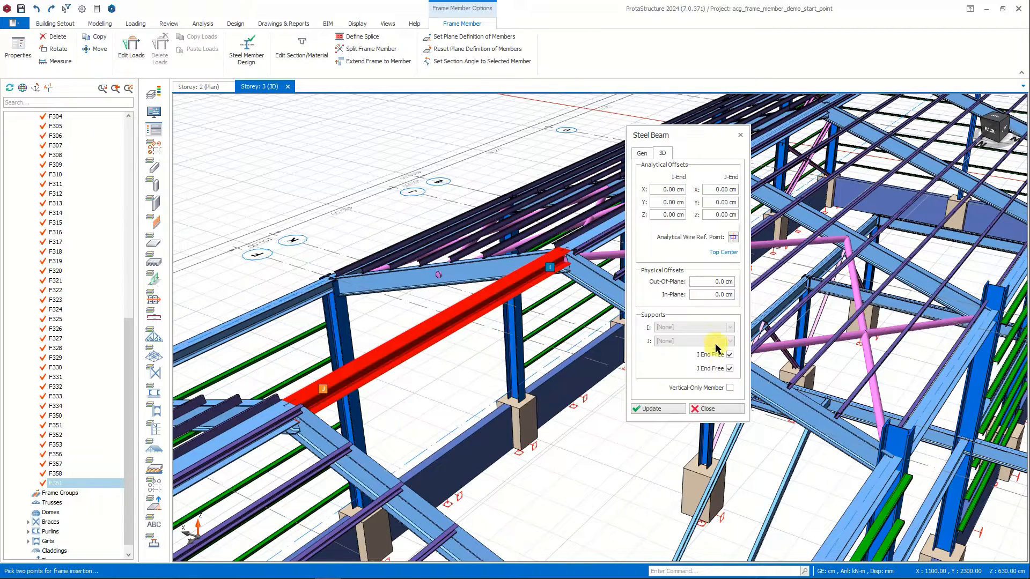
{"action": "left_click", "coordinate": [729, 407]}
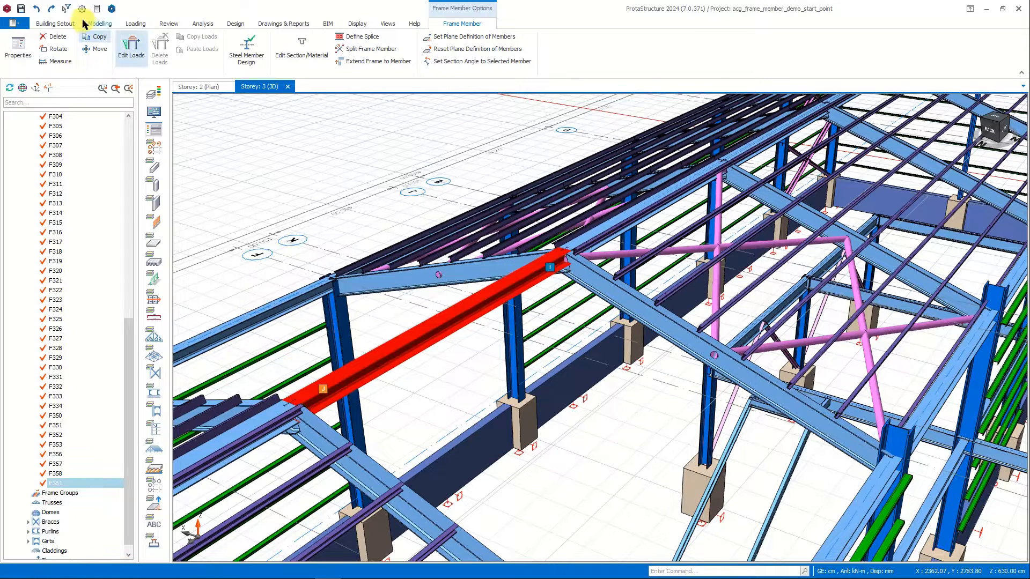
Try enabling VOM for the load combinations G *F, G+Q, G+Qp1 and G+Qp2, and close the Load Combination Editor without saving.
{"action": "left_click", "coordinate": [130, 23]}
{"action": "left_click", "coordinate": [25, 47]}
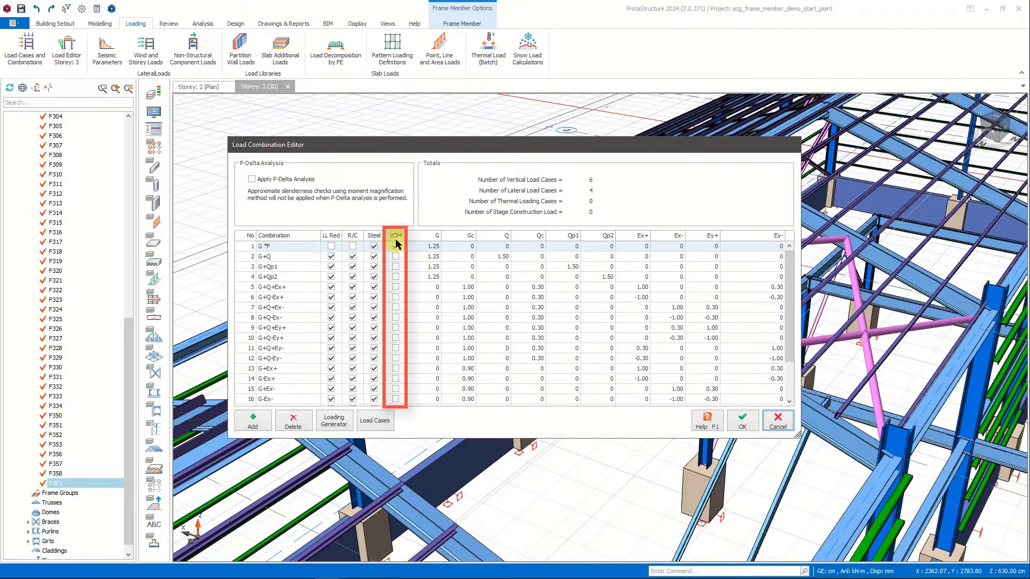
{"action": "left_click", "coordinate": [396, 246]}
{"action": "left_click", "coordinate": [397, 256]}
{"action": "left_click", "coordinate": [397, 266]}
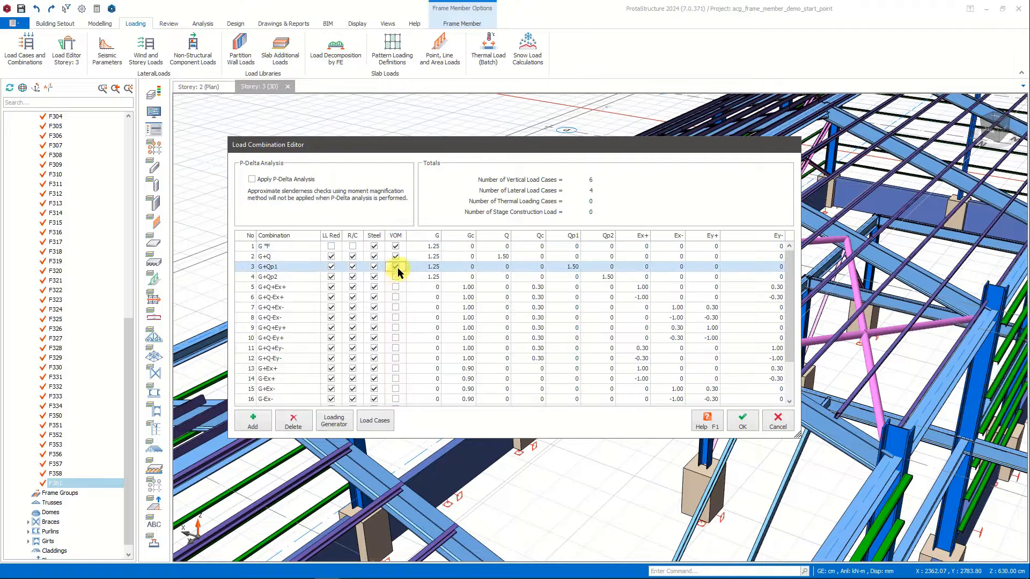
{"action": "left_click", "coordinate": [398, 277]}
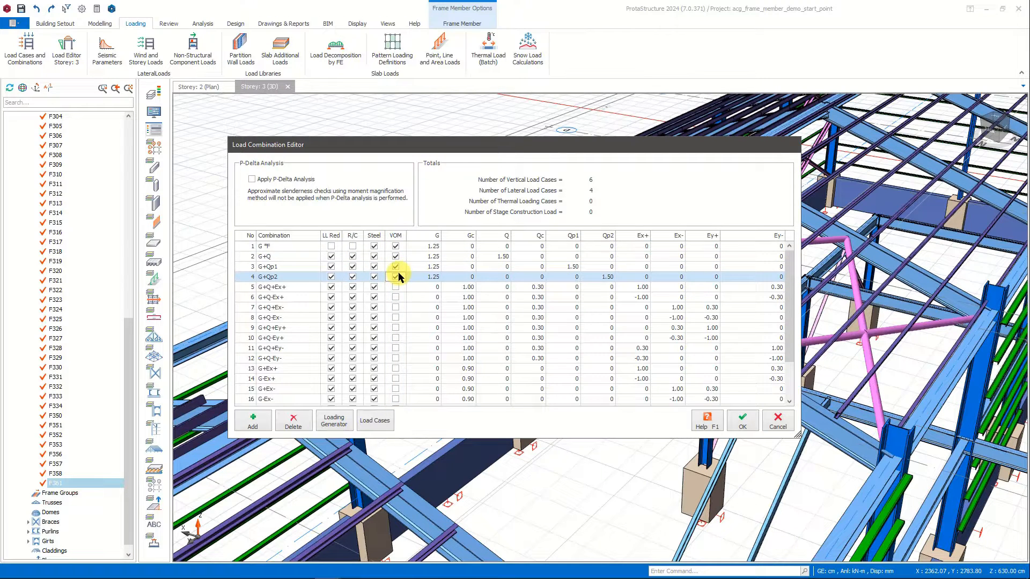
{"action": "left_click", "coordinate": [396, 257]}
{"action": "left_click", "coordinate": [396, 267]}
{"action": "left_click", "coordinate": [396, 277]}
{"action": "left_click", "coordinate": [779, 424]}
{"action": "left_click", "coordinate": [618, 436]}
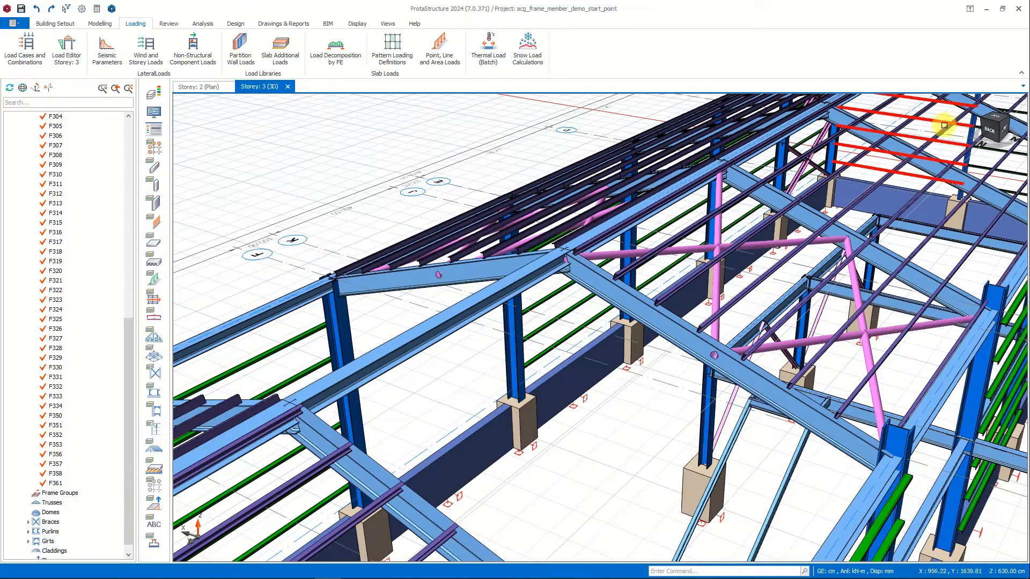
Compare the Default and Support restraints in the support type definitions, and add a support type named Support2.
{"action": "left_click", "coordinate": [998, 126]}
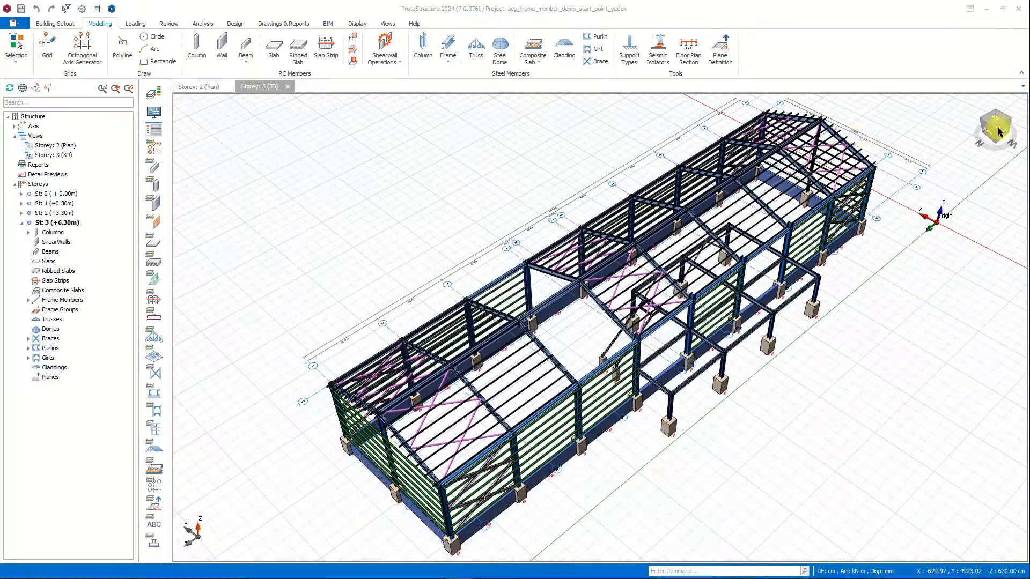
{"action": "left_click", "coordinate": [629, 54]}
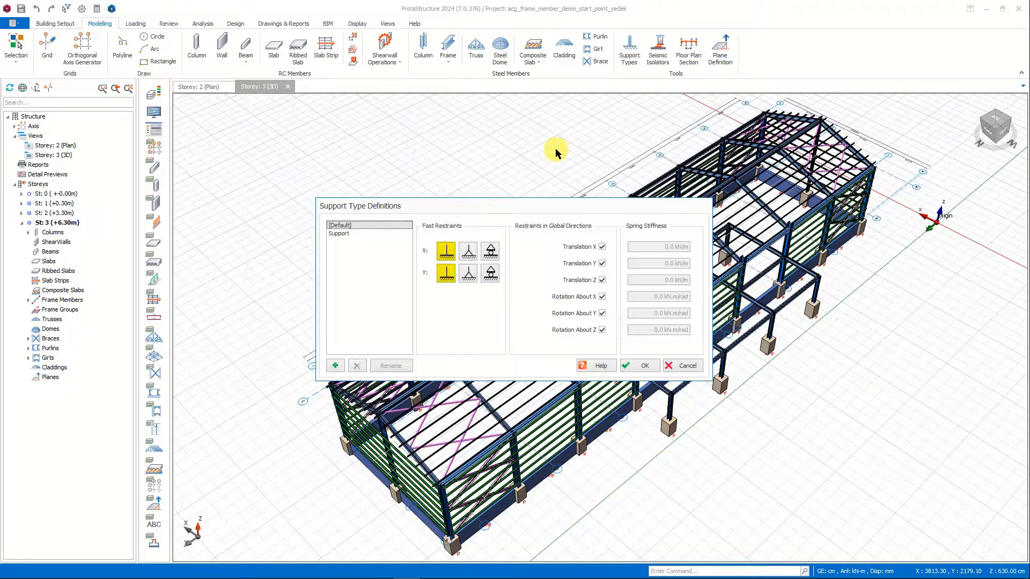
{"action": "left_click", "coordinate": [346, 234]}
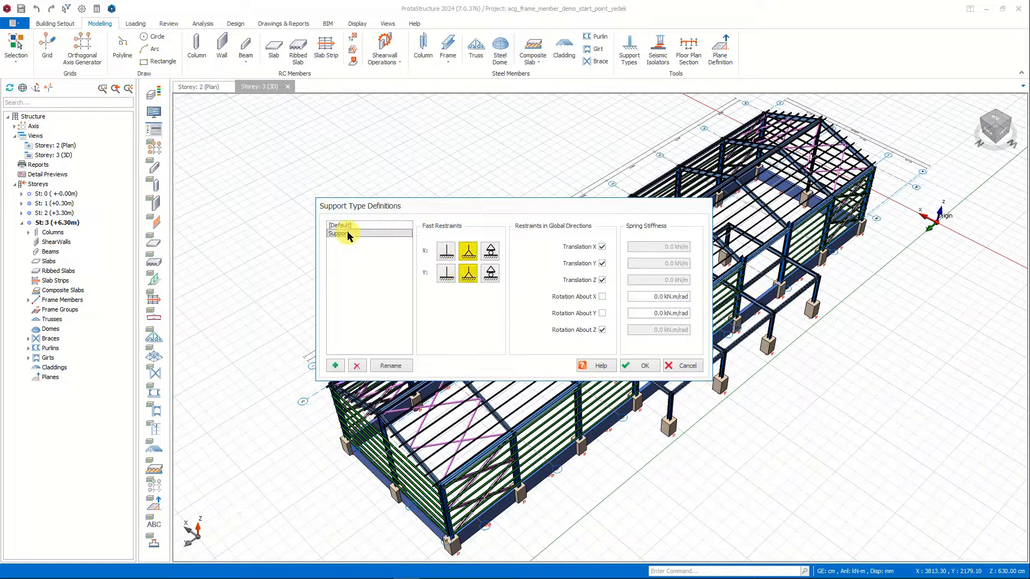
{"action": "left_click", "coordinate": [346, 226]}
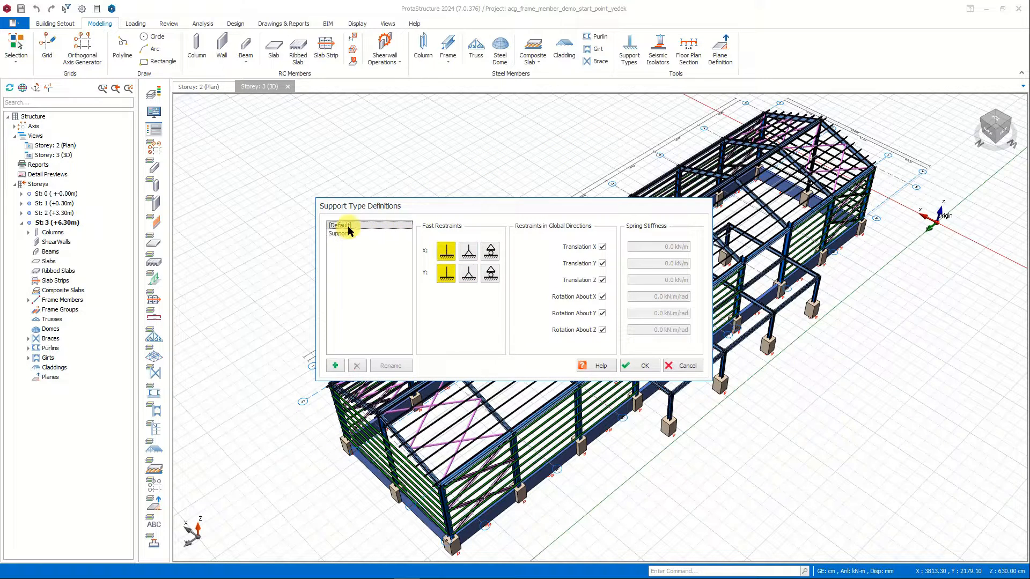
{"action": "left_click", "coordinate": [335, 367]}
{"action": "left_click", "coordinate": [474, 294]}
{"action": "type", "text": "2"}
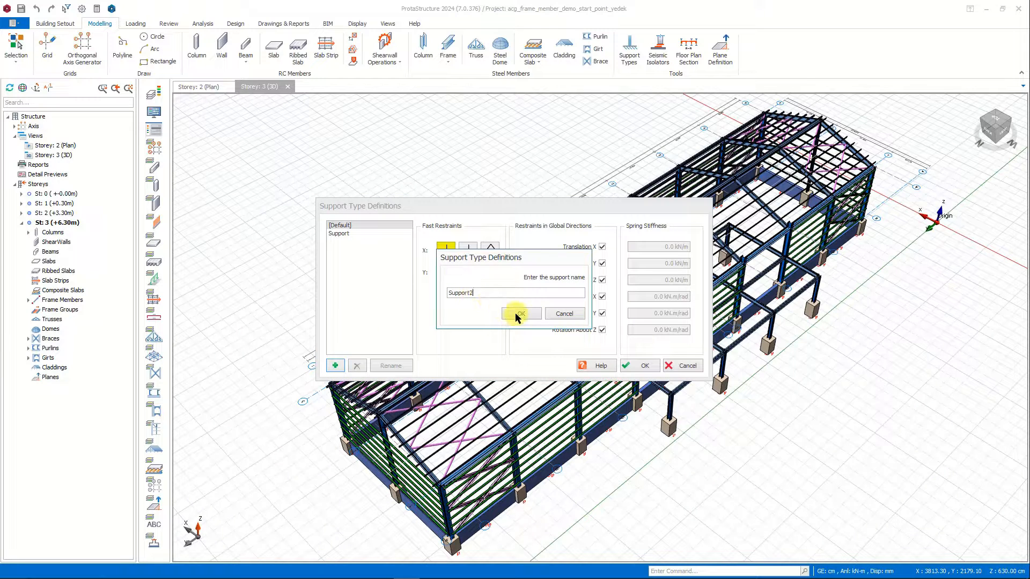
{"action": "left_click", "coordinate": [519, 316]}
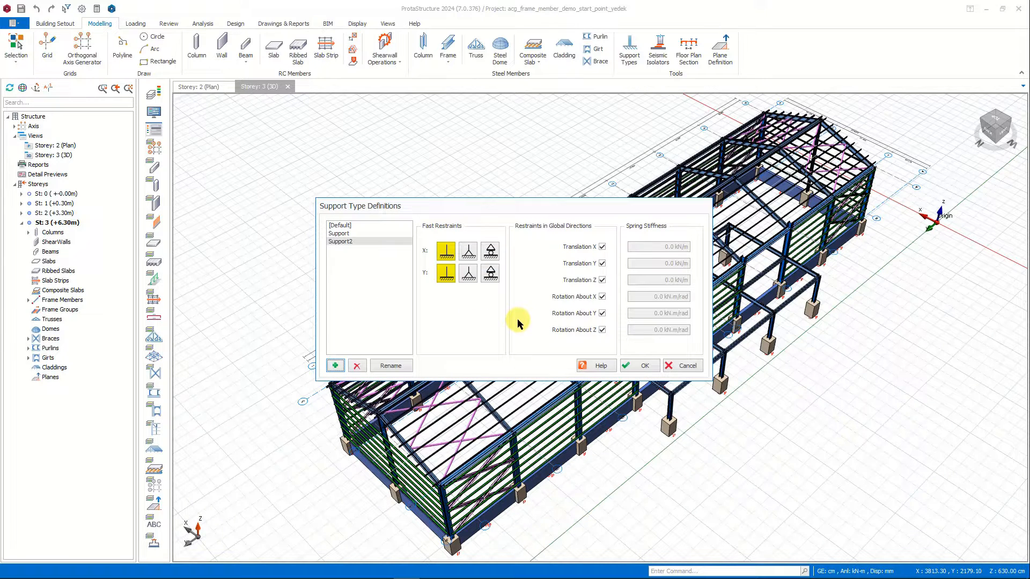
Try X roller with Y pinned, and X pinned with Y roller restraints for Support2, check its spring stiffness inputs, and cancel the definitions.
{"action": "left_click", "coordinate": [490, 251]}
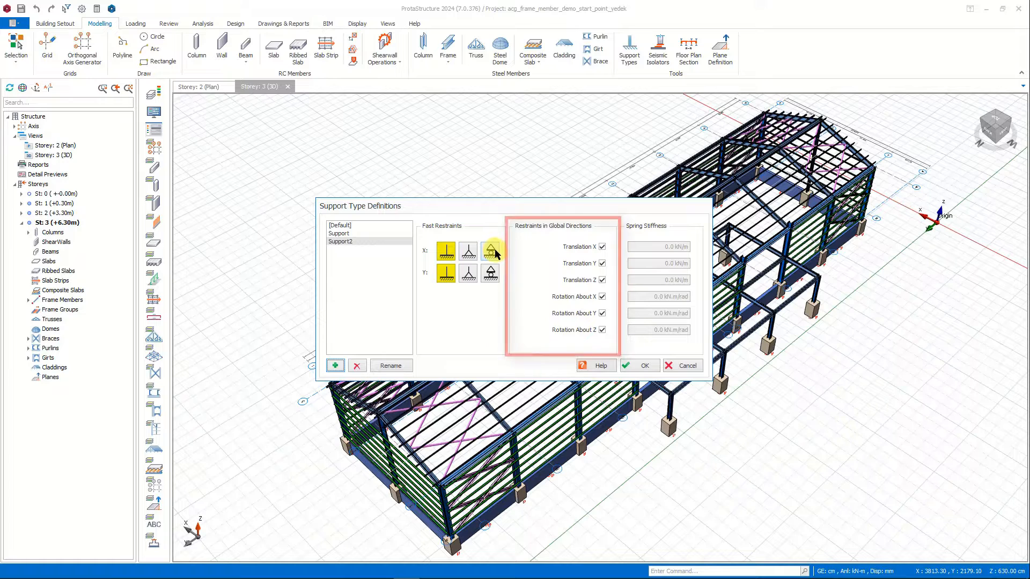
{"action": "left_click", "coordinate": [468, 273]}
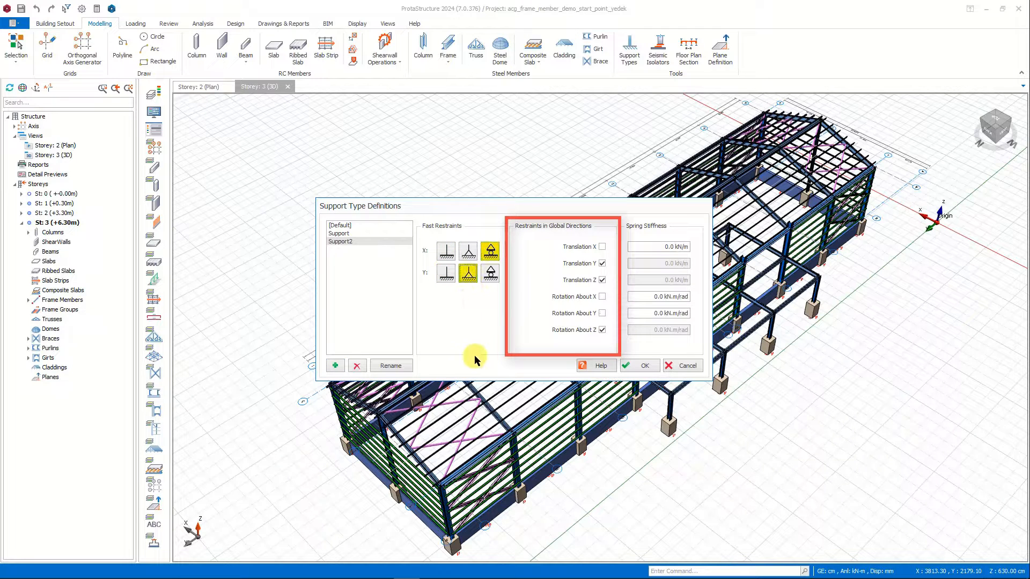
{"action": "left_click", "coordinate": [468, 251]}
{"action": "left_click", "coordinate": [490, 273]}
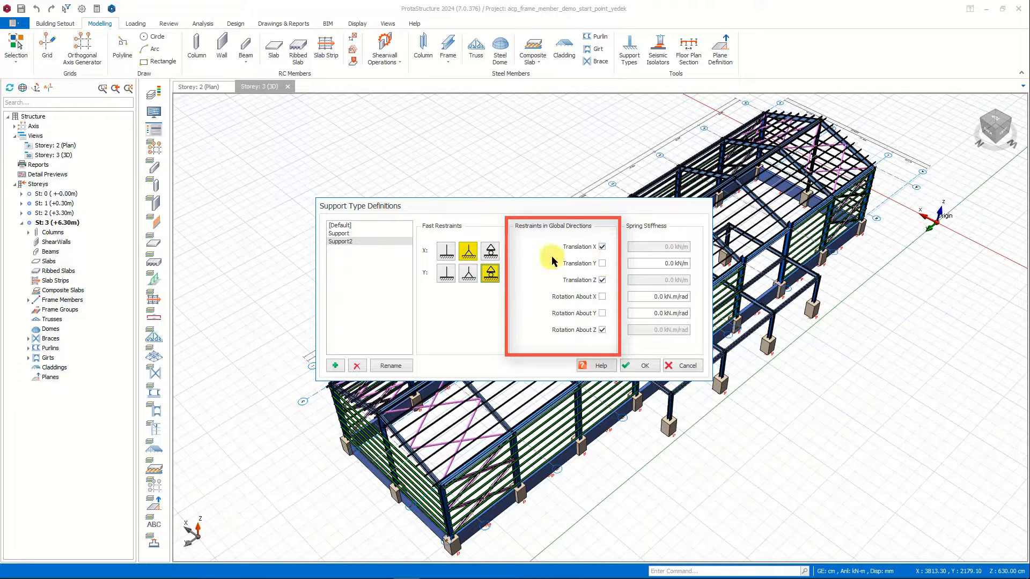
{"action": "left_click_drag", "start_coordinate": [655, 263], "coordinate": [707, 265]}
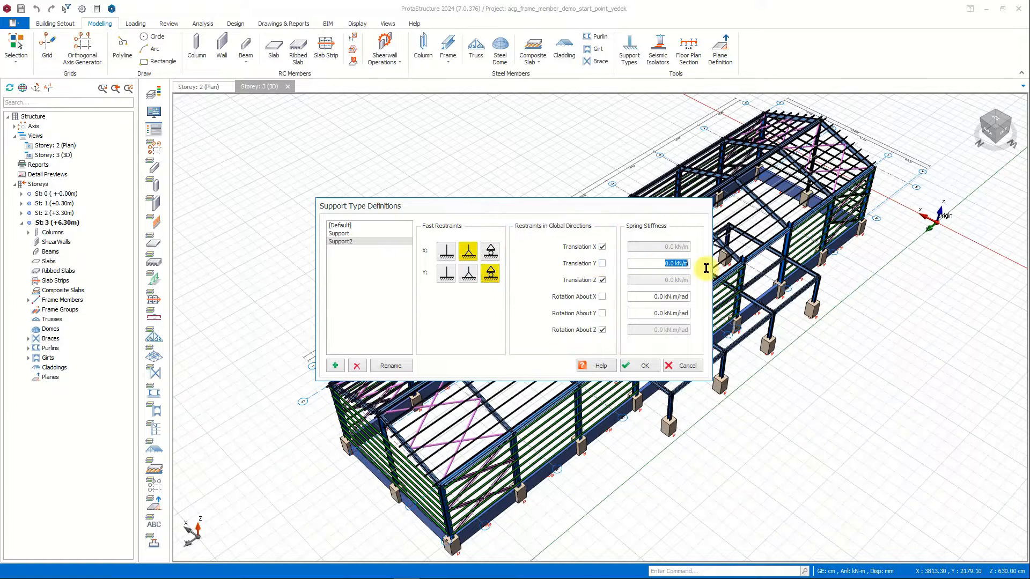
{"action": "left_click_drag", "start_coordinate": [652, 297], "coordinate": [699, 316]}
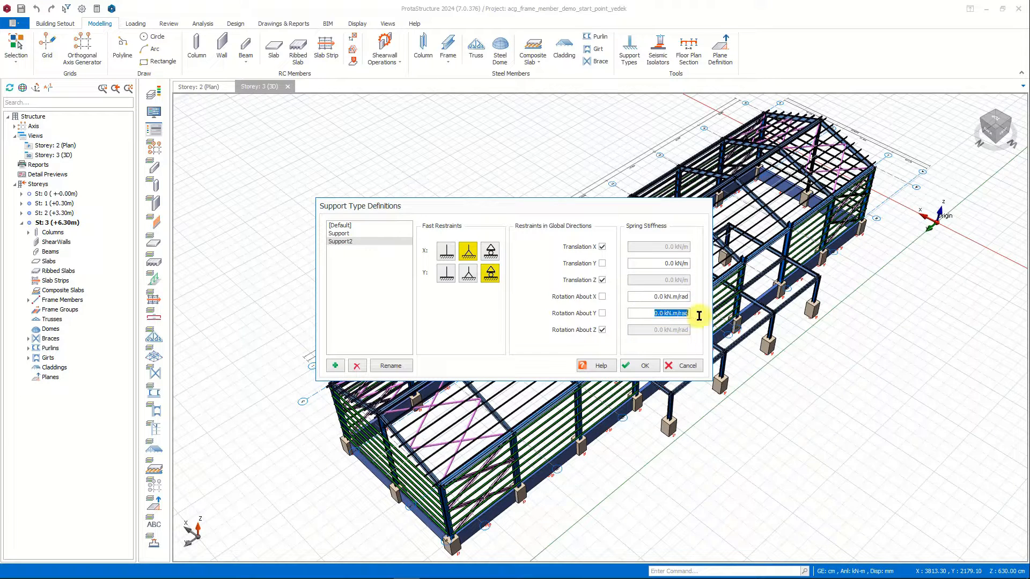
{"action": "left_click", "coordinate": [687, 367]}
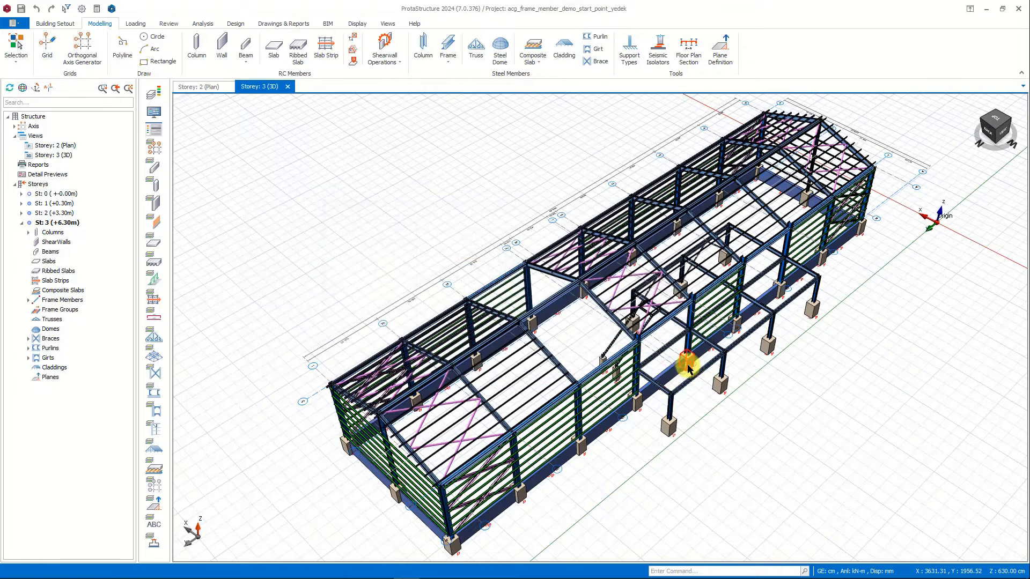
Insert two HE260A steel beams in the Storey 2 plan, from axis 1 to axis 4 along axes I and H.
{"action": "left_click", "coordinate": [205, 86]}
{"action": "left_click", "coordinate": [448, 51]}
{"action": "left_click", "coordinate": [472, 69]}
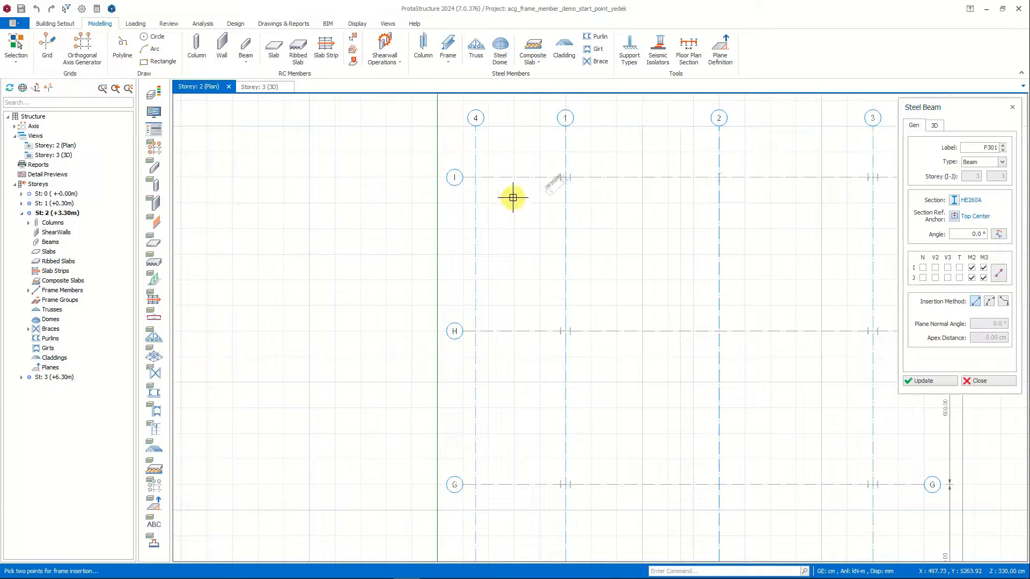
{"action": "left_click", "coordinate": [565, 177]}
{"action": "left_click", "coordinate": [475, 177]}
{"action": "left_click", "coordinate": [564, 331]}
{"action": "left_click", "coordinate": [475, 331]}
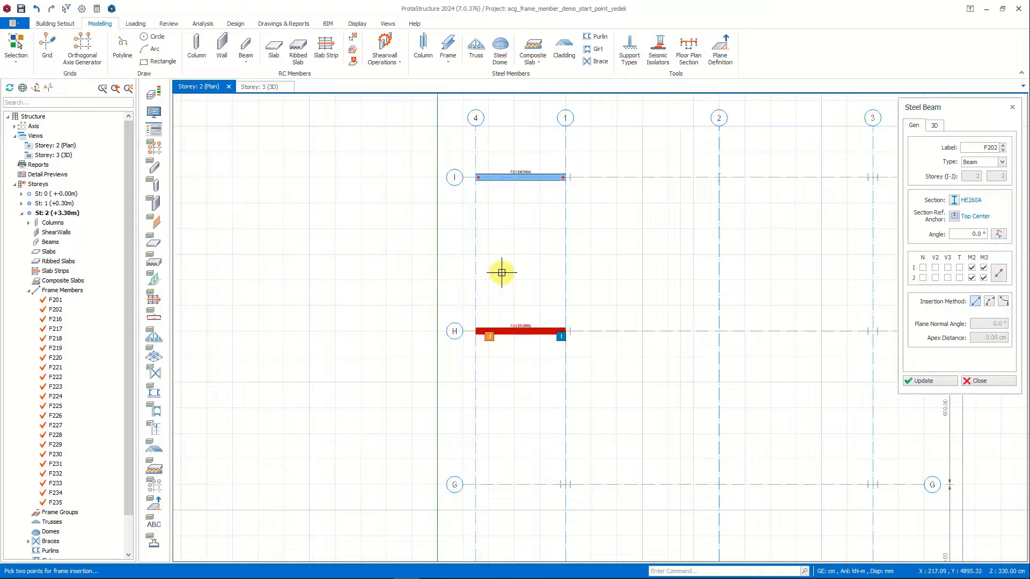
{"action": "key", "text": "Escape"}
Check the J End Free setting in the 3D properties of the cantilever beam on axis I.
{"action": "left_click", "coordinate": [527, 171]}
{"action": "mouse_move", "coordinate": [527, 172]}
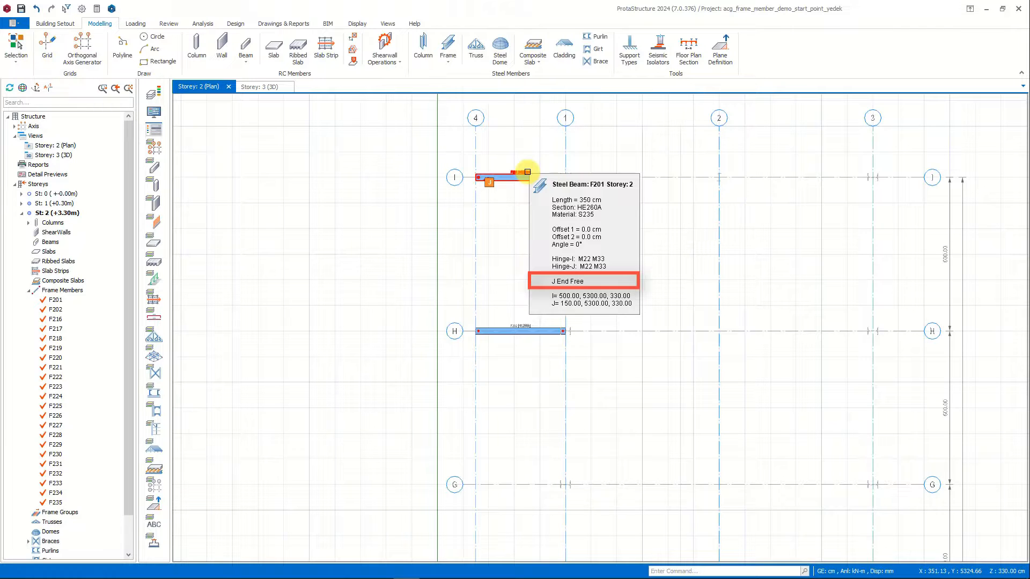
{"action": "double_click", "coordinate": [527, 171]}
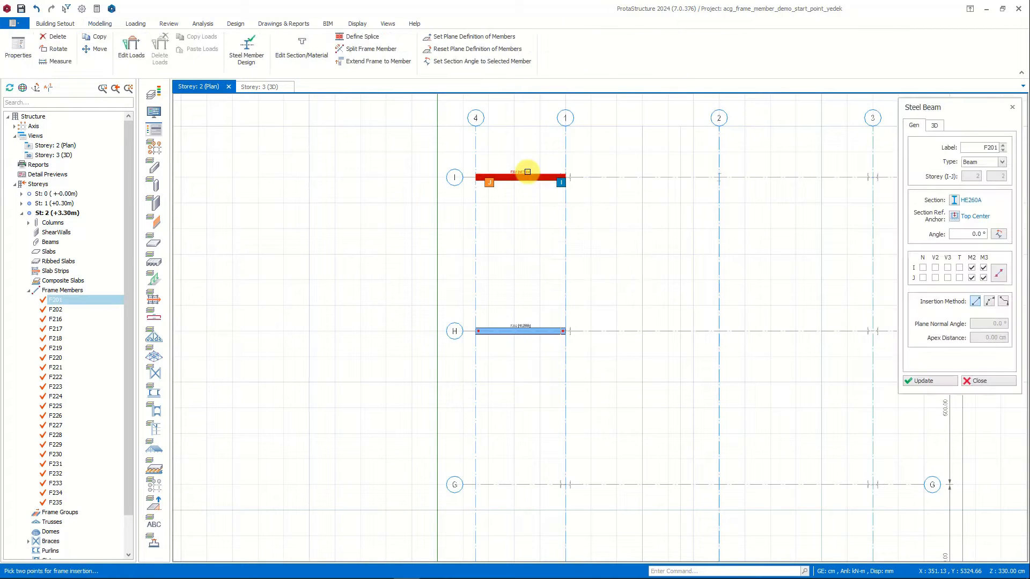
{"action": "left_click", "coordinate": [935, 126]}
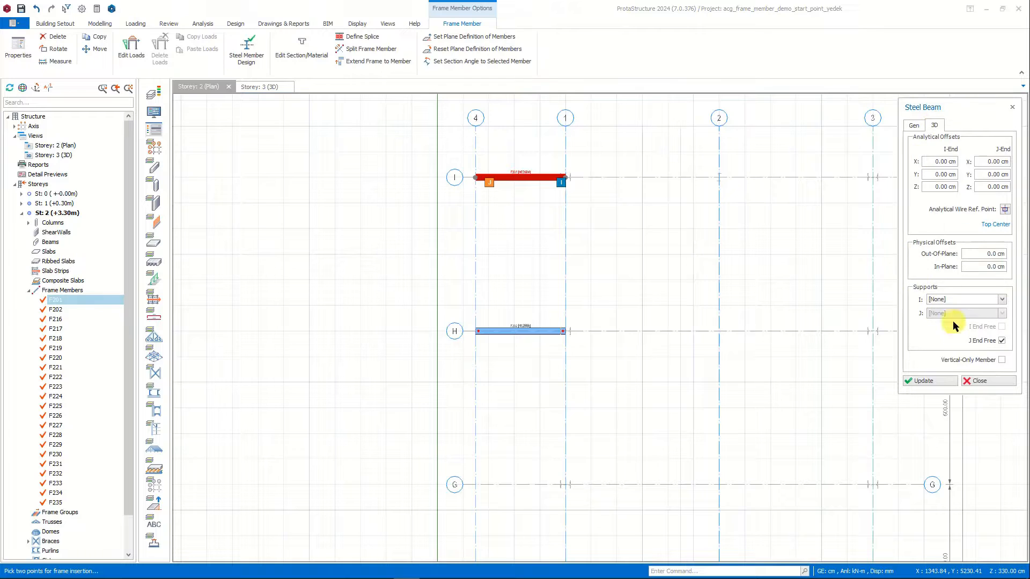
{"action": "left_click", "coordinate": [998, 382]}
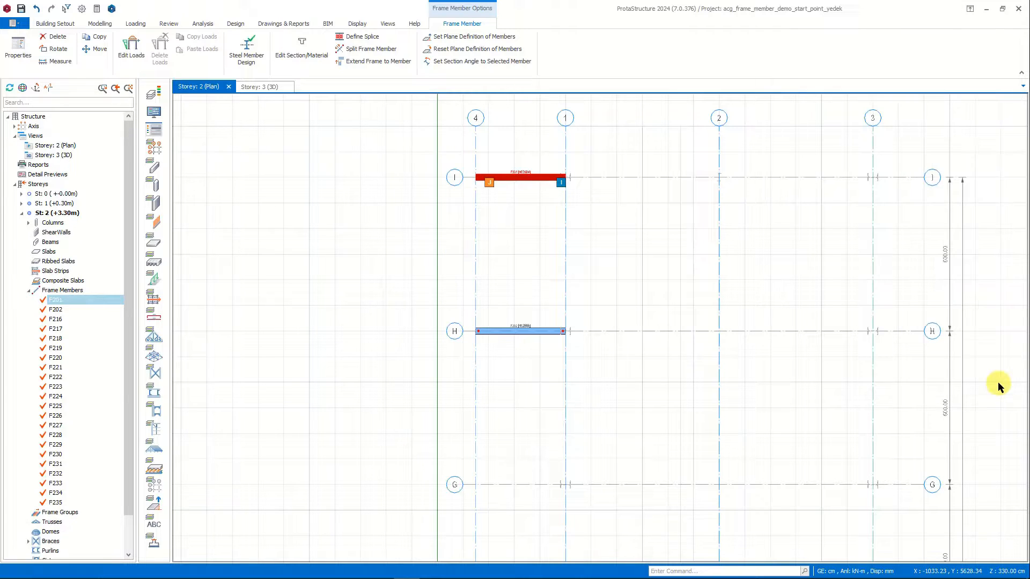
Change the section of both cantilever beams on axes I and H to HE500A.
{"action": "left_click", "coordinate": [537, 331]}
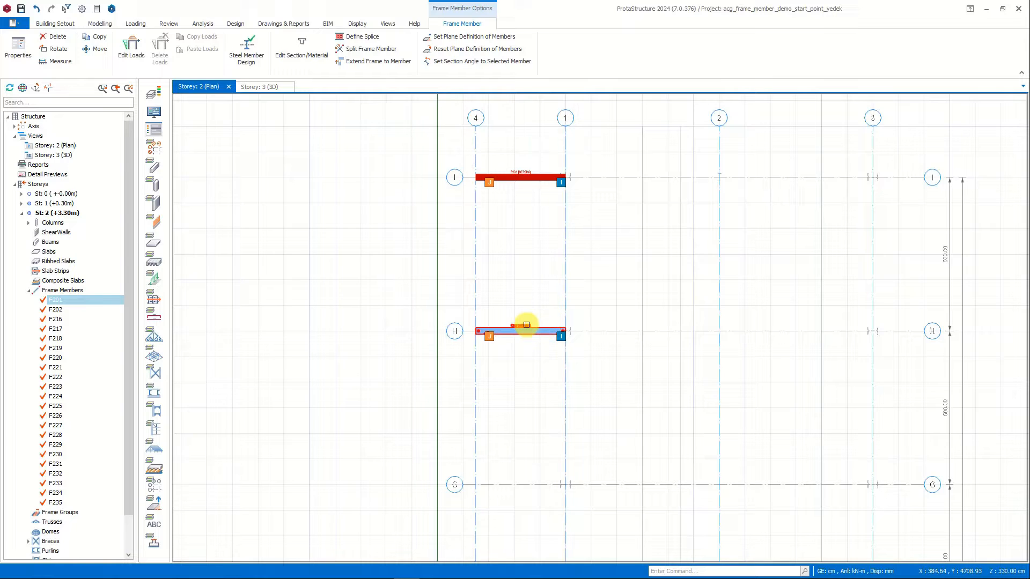
{"action": "right_click", "coordinate": [521, 327]}
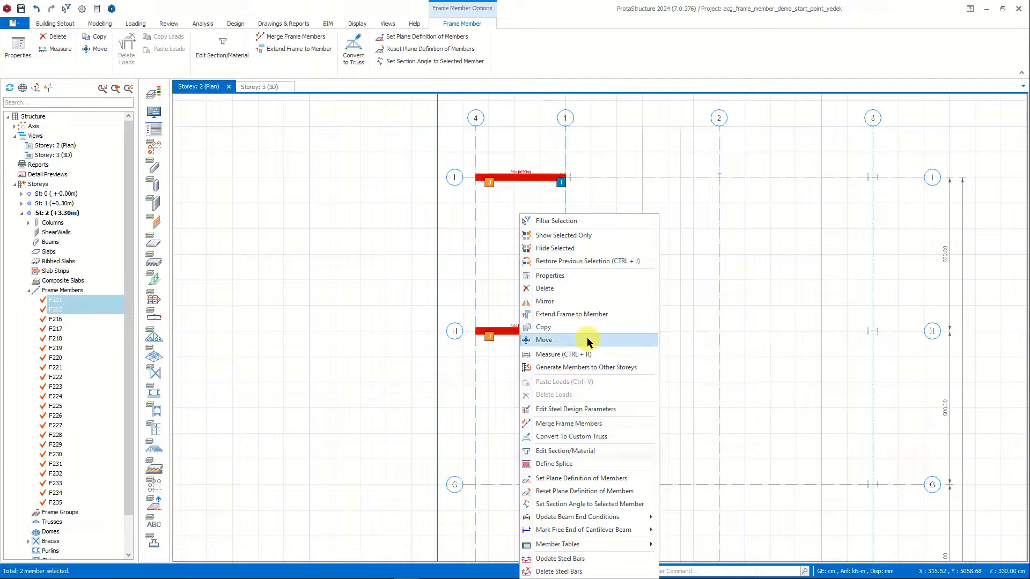
{"action": "left_click", "coordinate": [612, 451]}
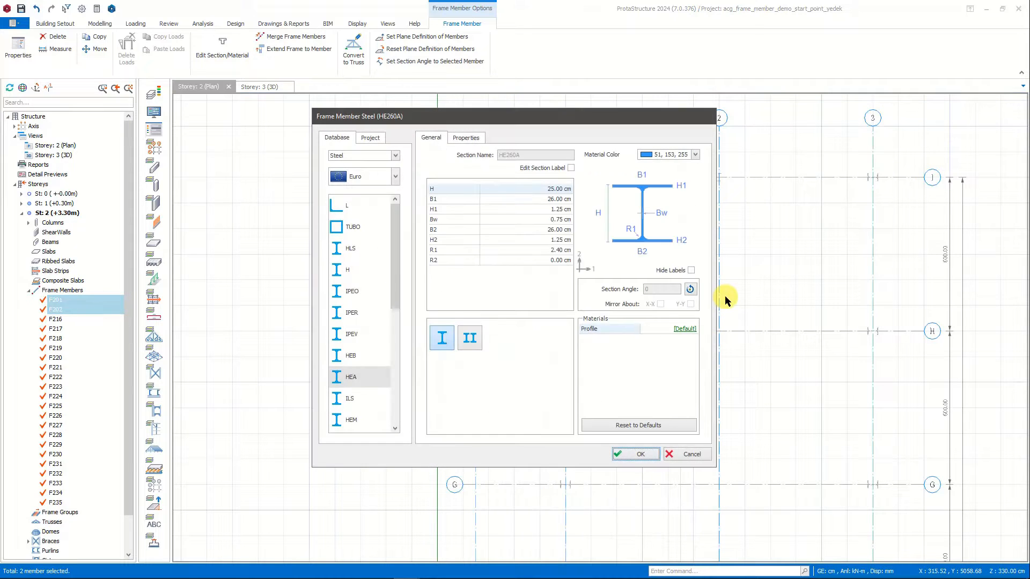
{"action": "left_click", "coordinate": [362, 376]}
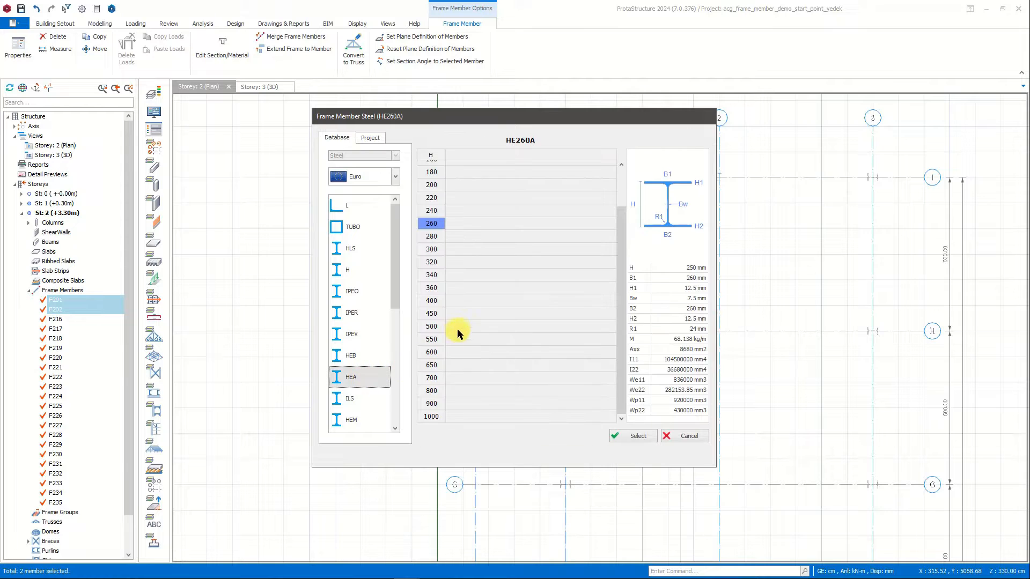
{"action": "left_click", "coordinate": [432, 327]}
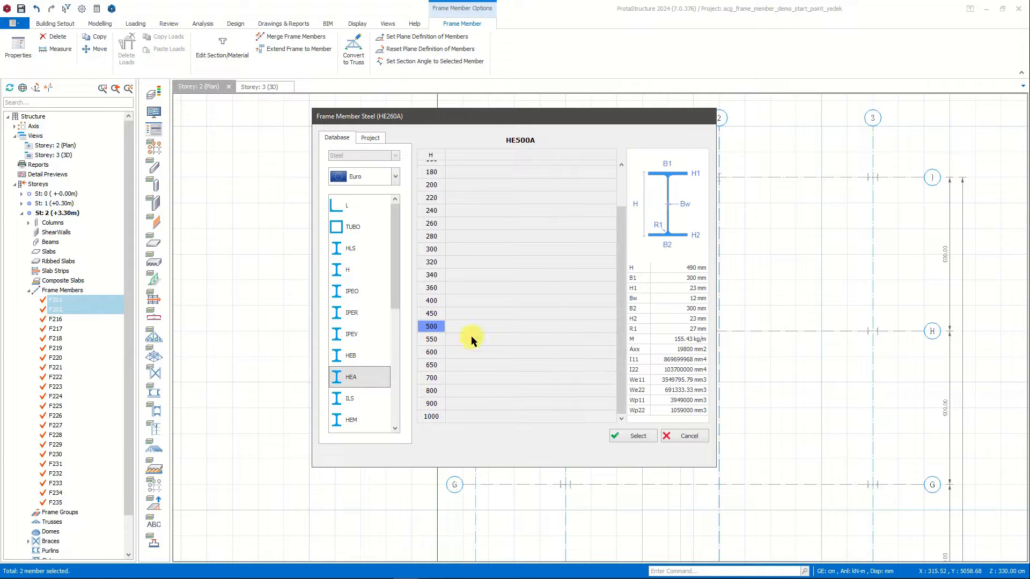
{"action": "left_click", "coordinate": [638, 436]}
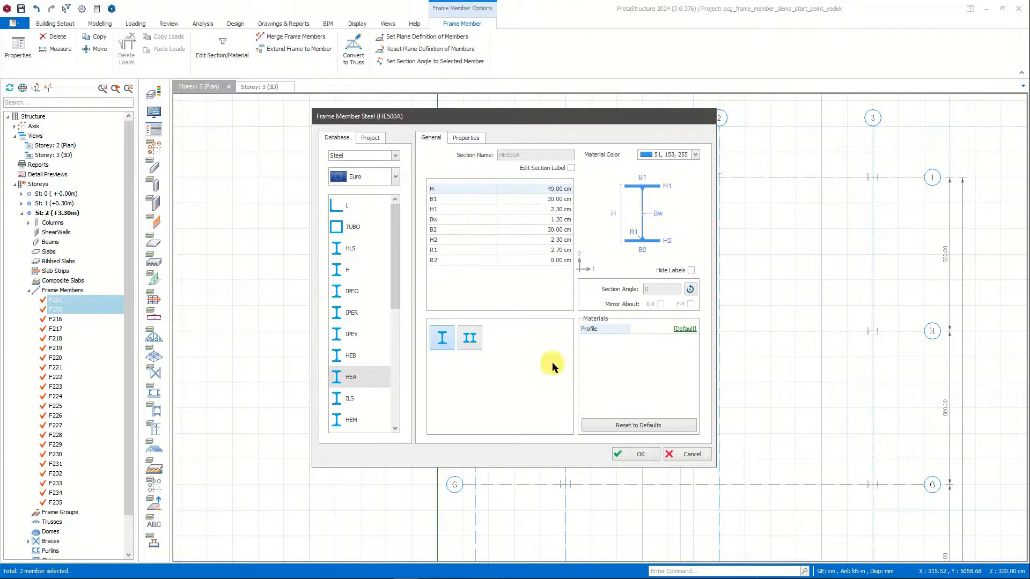
{"action": "left_click", "coordinate": [635, 456]}
{"action": "key", "text": "Escape"}
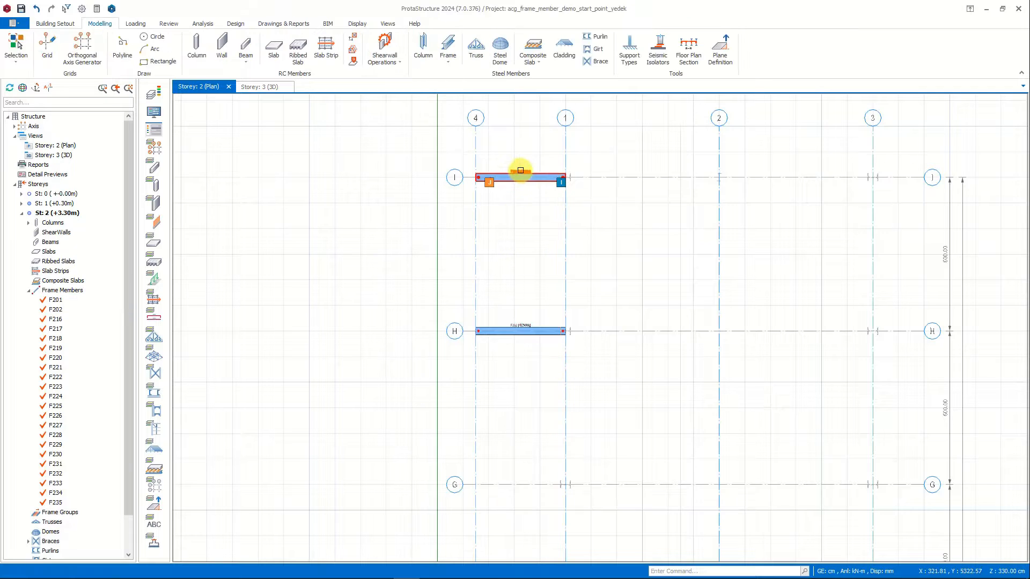
Inspect the two resized cantilever beams in plan and in the Storey 3 3D view, and select both.
{"action": "scroll", "coordinate": [520, 172], "scroll_direction": "up", "scroll_amount": 6}
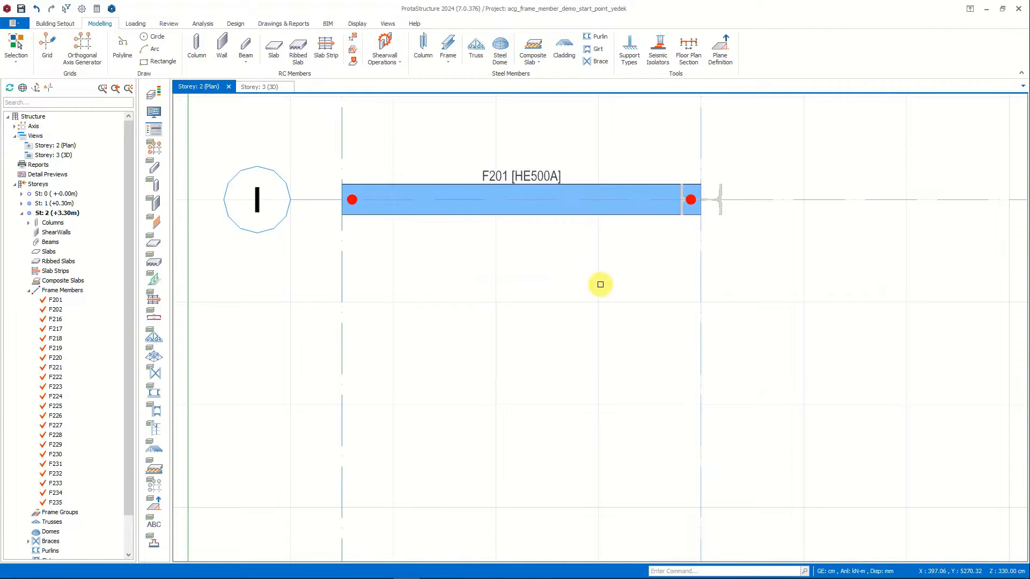
{"action": "scroll", "coordinate": [600, 284], "scroll_direction": "down", "scroll_amount": 5}
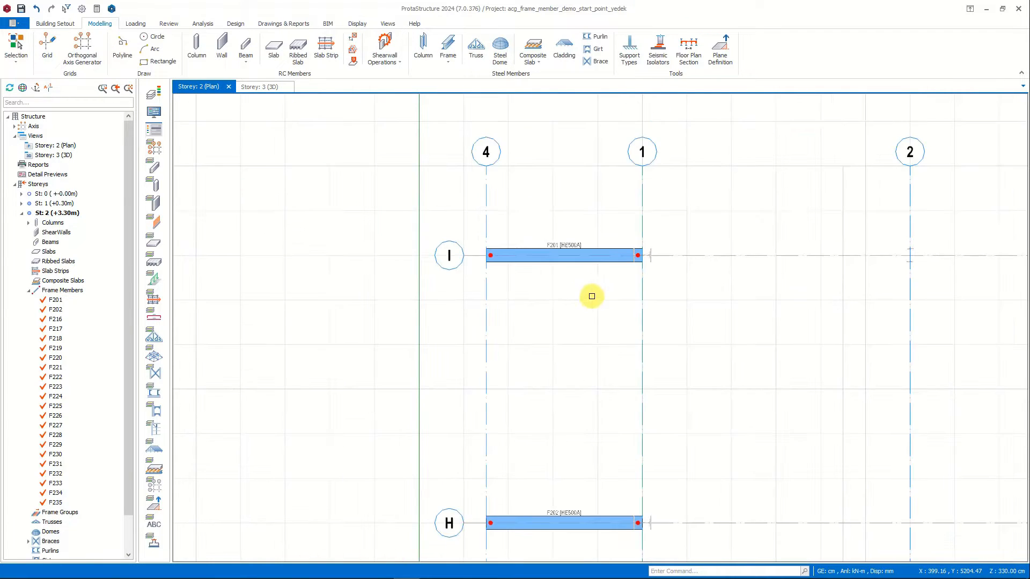
{"action": "left_click", "coordinate": [254, 87]}
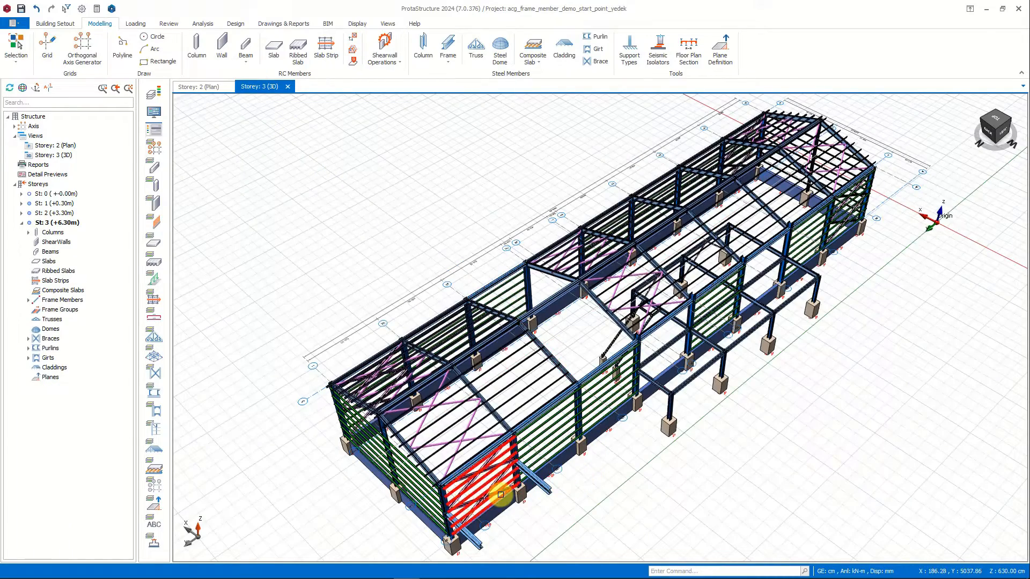
{"action": "scroll", "coordinate": [499, 492], "scroll_direction": "up", "scroll_amount": 3}
{"action": "scroll", "coordinate": [500, 494], "scroll_direction": "up", "scroll_amount": 3}
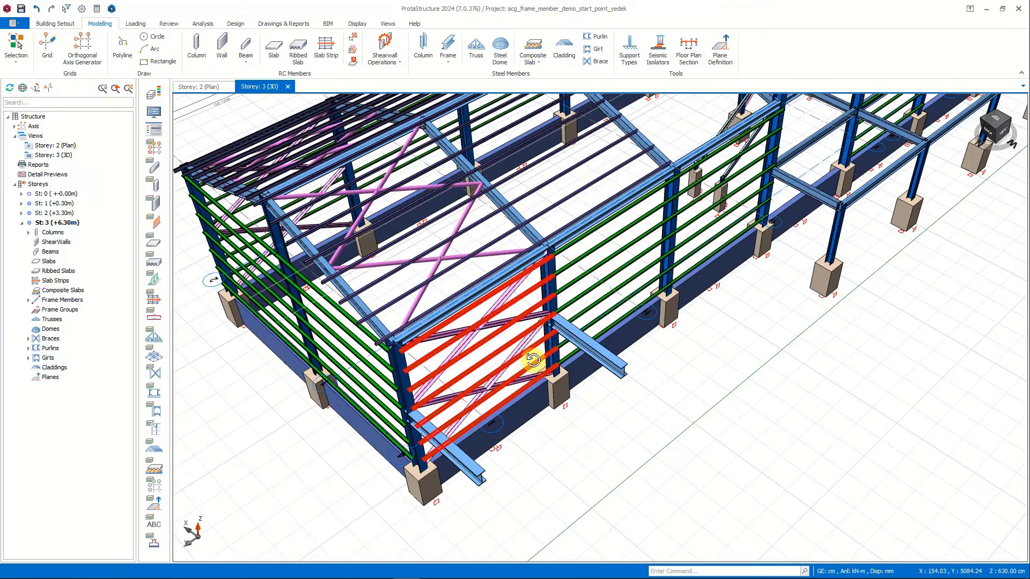
{"action": "scroll", "coordinate": [533, 360], "scroll_direction": "down", "scroll_amount": 5}
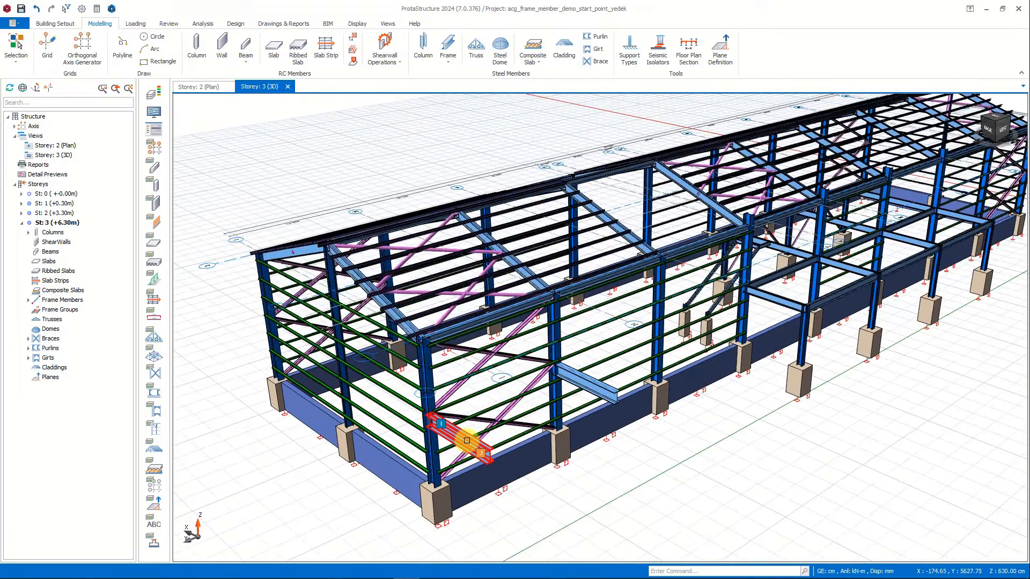
{"action": "left_click", "coordinate": [467, 441]}
{"action": "left_click", "coordinate": [587, 384]}
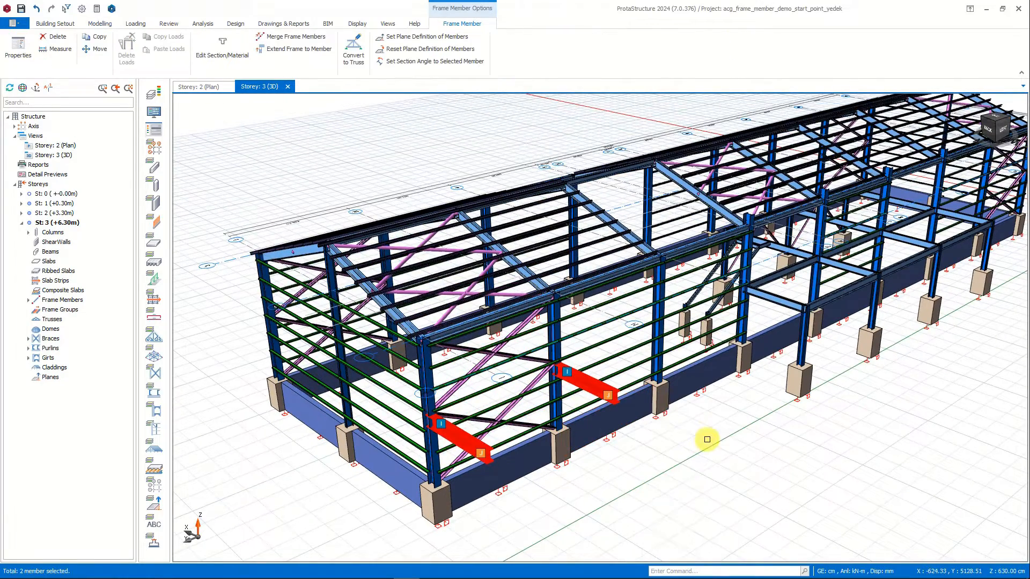
Open the Frame Member table for the two selected cantilever beams and check the batch-editing options for their Type values.
{"action": "right_click", "coordinate": [707, 439]}
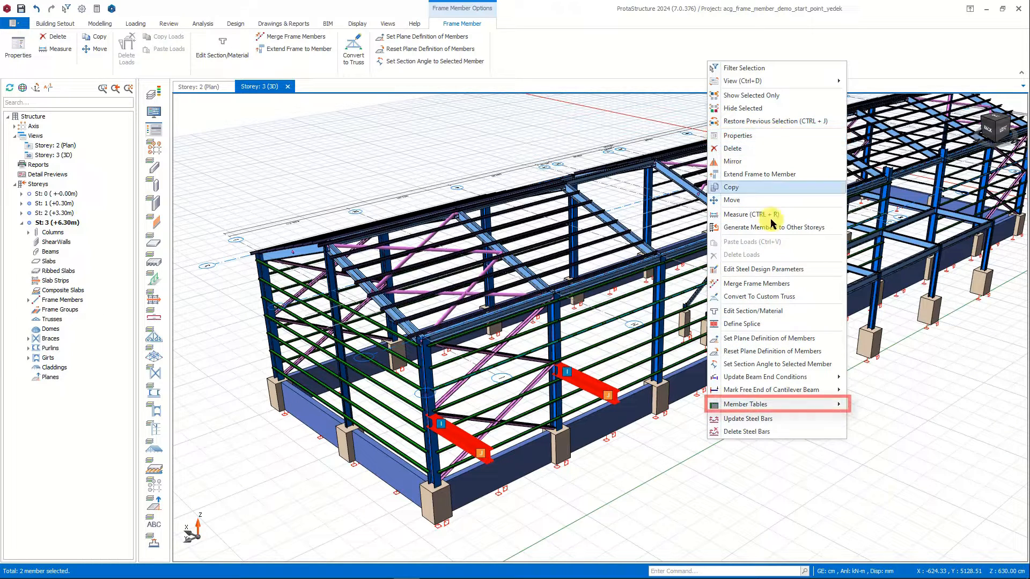
{"action": "mouse_move", "coordinate": [834, 405]}
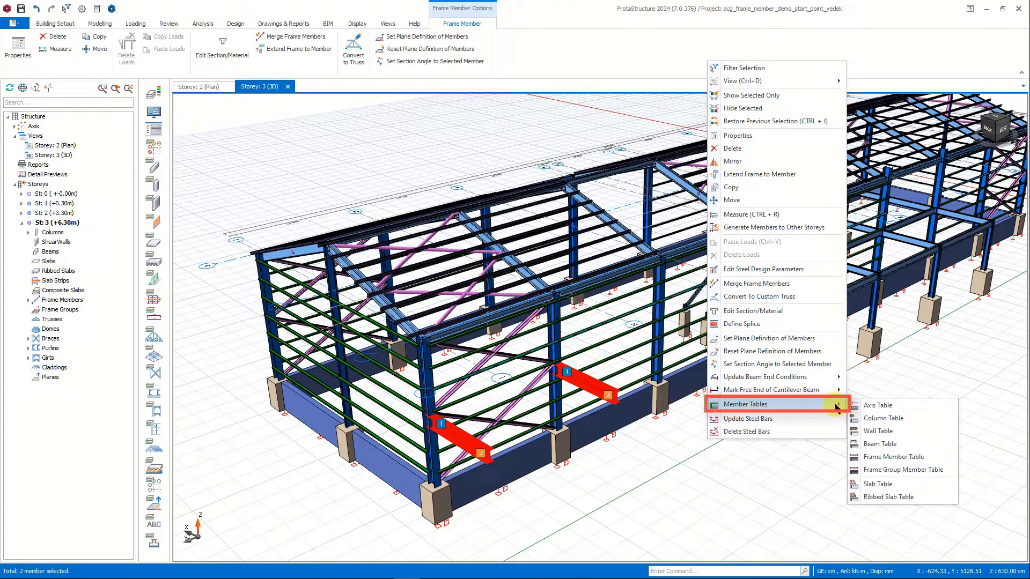
{"action": "left_click", "coordinate": [939, 456]}
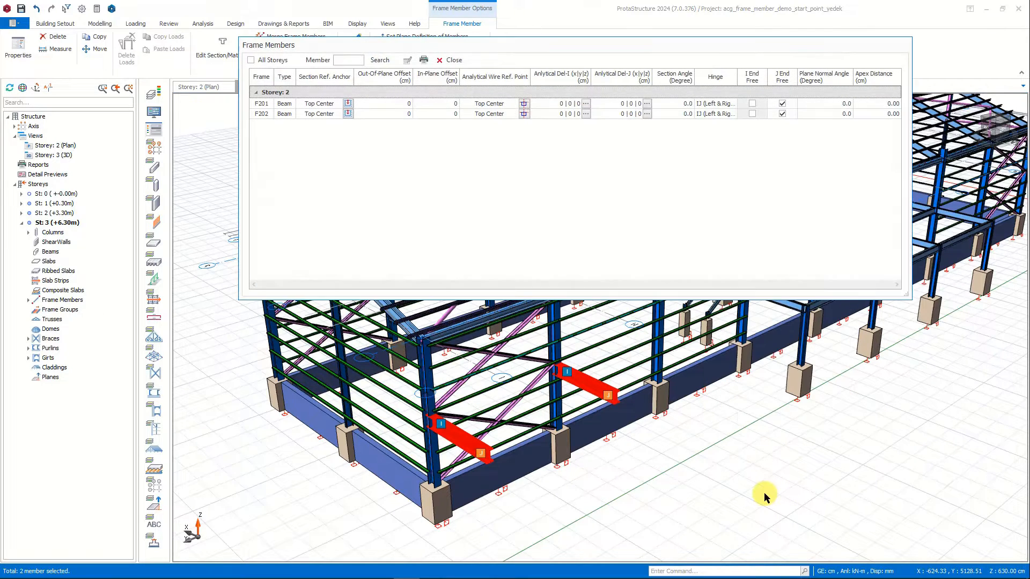
{"action": "left_click_drag", "start_coordinate": [537, 41], "coordinate": [485, 53]}
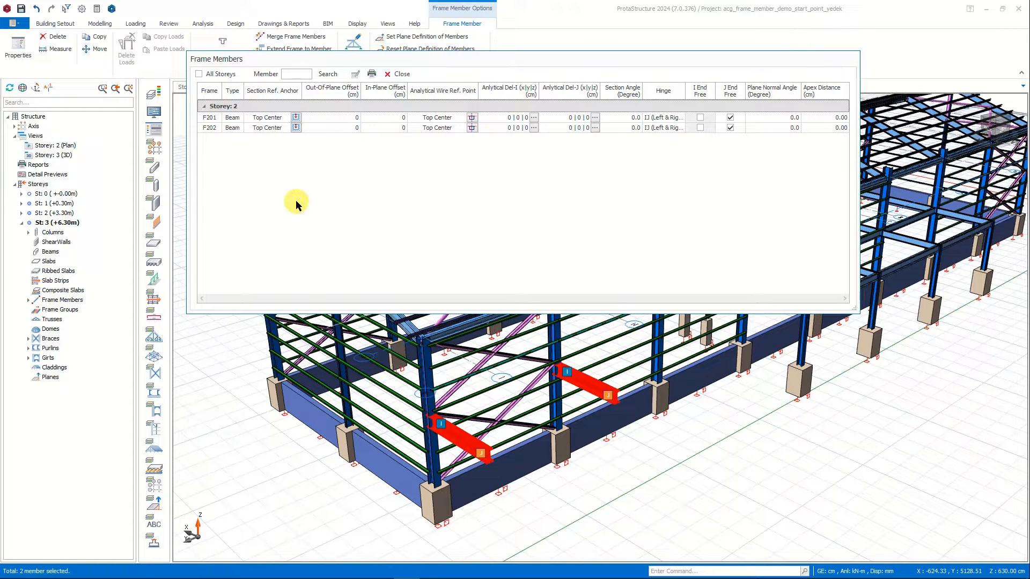
{"action": "left_click", "coordinate": [235, 96]}
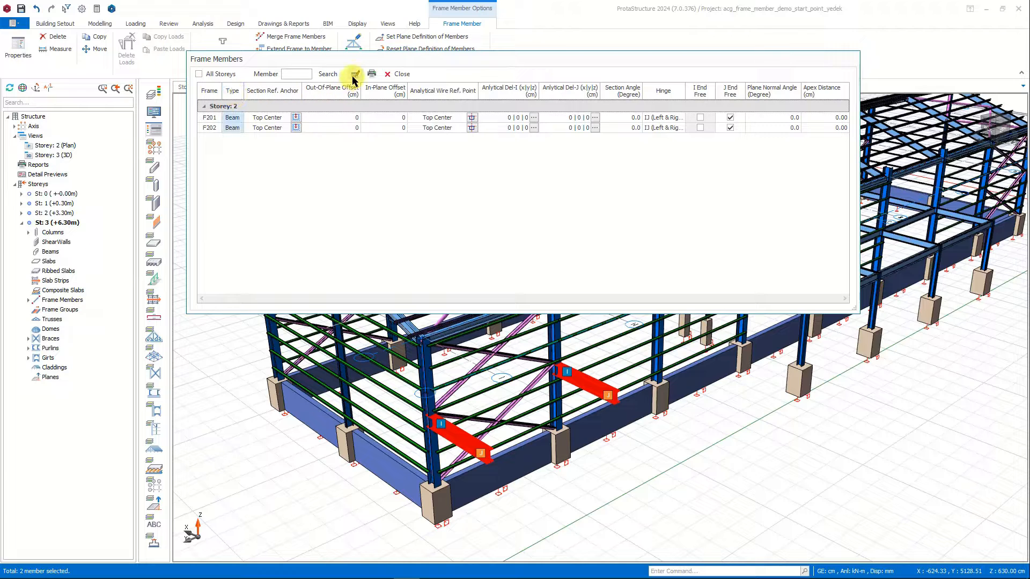
{"action": "left_click", "coordinate": [356, 74]}
{"action": "left_click", "coordinate": [525, 162]}
{"action": "left_click", "coordinate": [572, 193]}
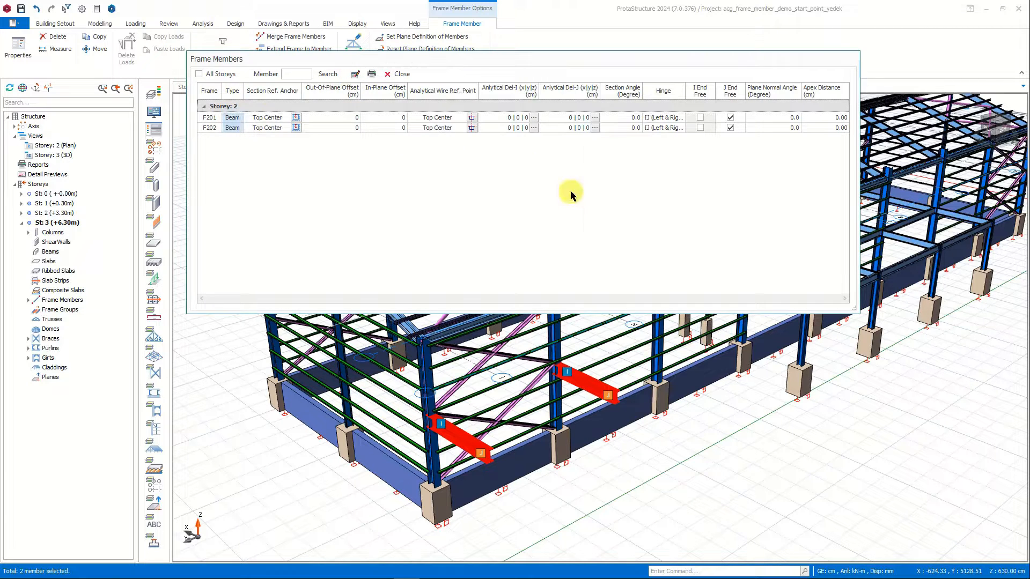
Batch-edit the offsets of both beams in the table: out-of-plane offset 100 cm and in-plane offset -100 cm.
{"action": "left_click", "coordinate": [275, 95]}
{"action": "left_click", "coordinate": [326, 95]}
{"action": "left_click", "coordinate": [384, 96]}
{"action": "left_click", "coordinate": [351, 94]}
{"action": "left_click", "coordinate": [355, 75]}
{"action": "type", "text": "100"}
{"action": "left_click_drag", "start_coordinate": [467, 162], "coordinate": [433, 164]}
{"action": "left_click", "coordinate": [538, 194]}
{"action": "left_click", "coordinate": [383, 92]}
{"action": "left_click", "coordinate": [355, 75]}
{"action": "type", "text": "-100"}
{"action": "key", "text": "Return"}
Reset the out-of-plane and in-plane offsets of both beams to 0 in the table.
{"action": "left_click", "coordinate": [323, 95]}
{"action": "left_click", "coordinate": [355, 75]}
{"action": "type", "text": "0"}
{"action": "key", "text": "Return"}
{"action": "left_click", "coordinate": [355, 74]}
{"action": "type", "text": "0"}
{"action": "left_click", "coordinate": [533, 192]}
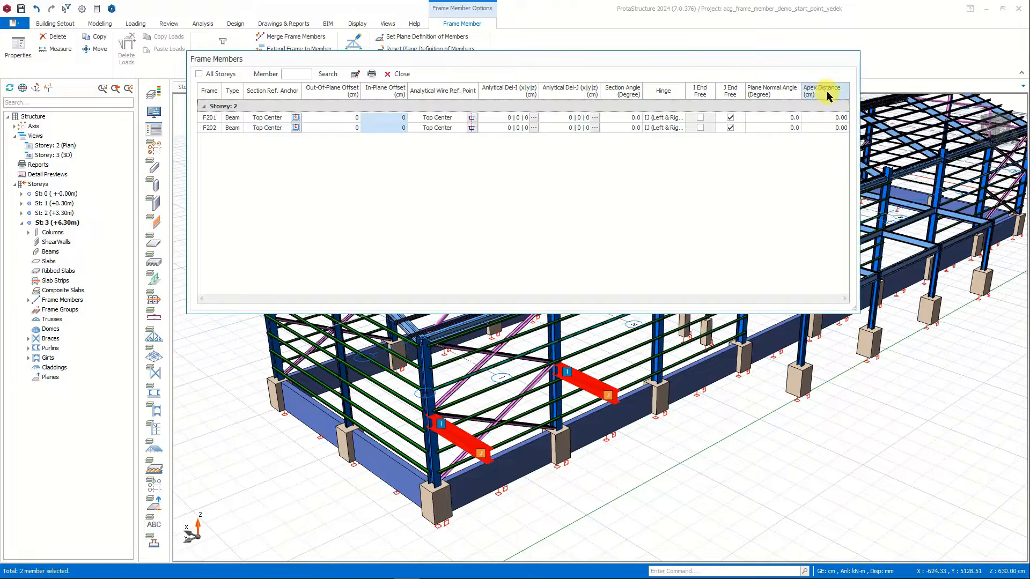
Close the Frame Member table and delete the two selected cantilever beams.
{"action": "left_click", "coordinate": [402, 75]}
{"action": "key", "text": "Delete"}
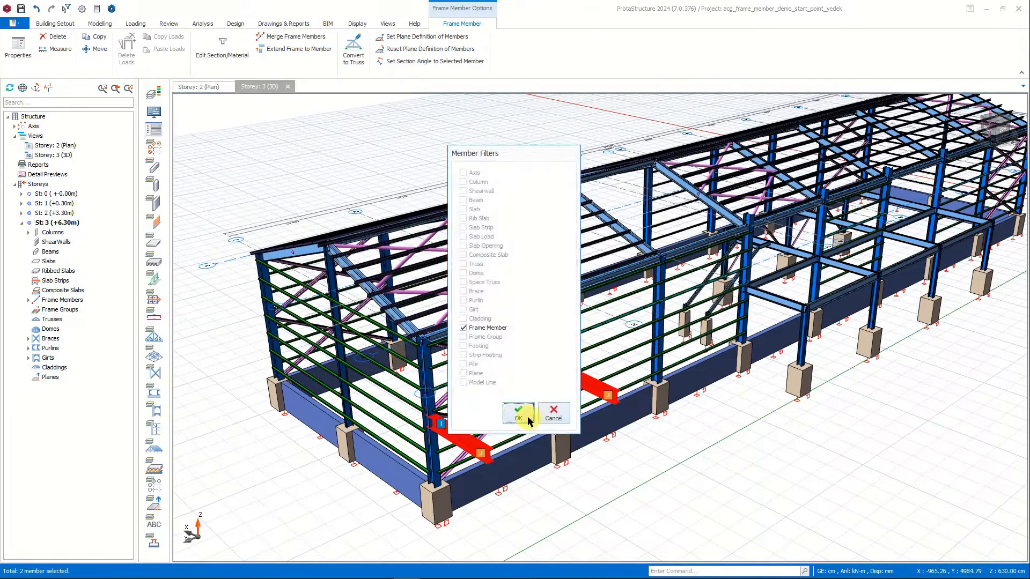
{"action": "left_click", "coordinate": [527, 416]}
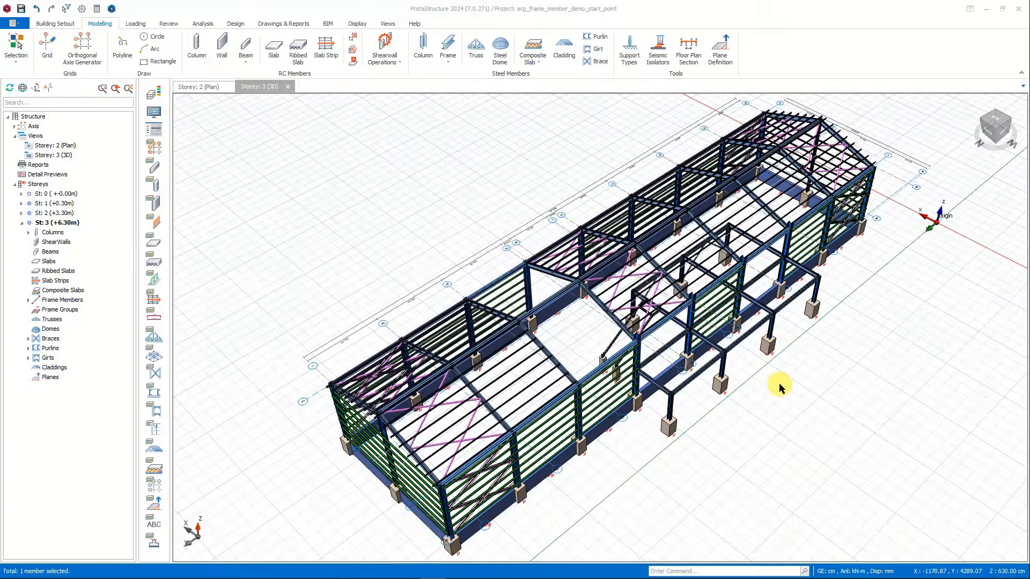
Insert an L80X8 vertical brace frame in the open Storey 1 bay, from the column base to just below the beam at the neighbouring column.
{"action": "left_click", "coordinate": [447, 54]}
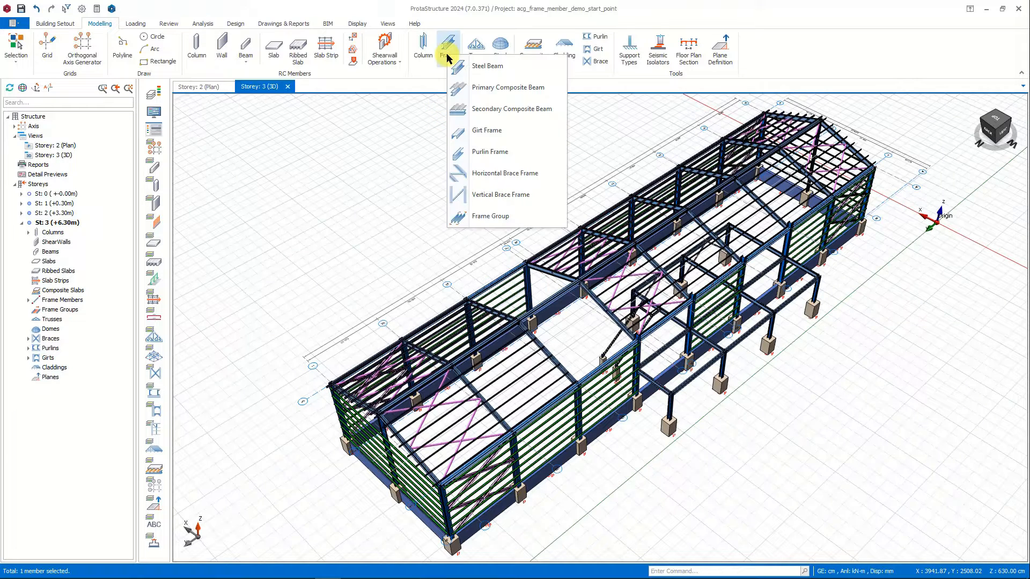
{"action": "left_click", "coordinate": [543, 199]}
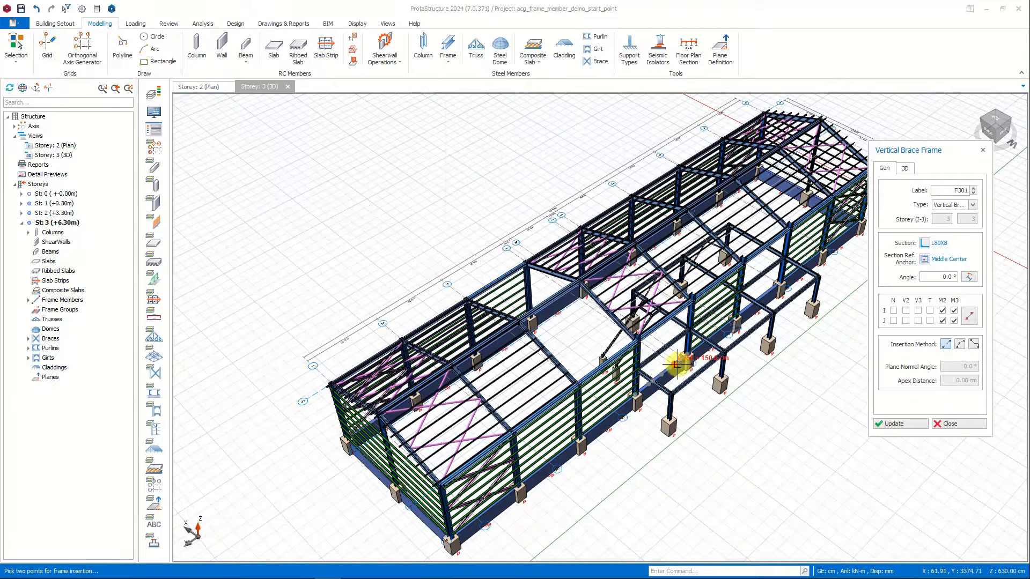
{"action": "scroll", "coordinate": [678, 365], "scroll_direction": "up", "scroll_amount": 5}
{"action": "scroll", "coordinate": [678, 365], "scroll_direction": "up", "scroll_amount": 5}
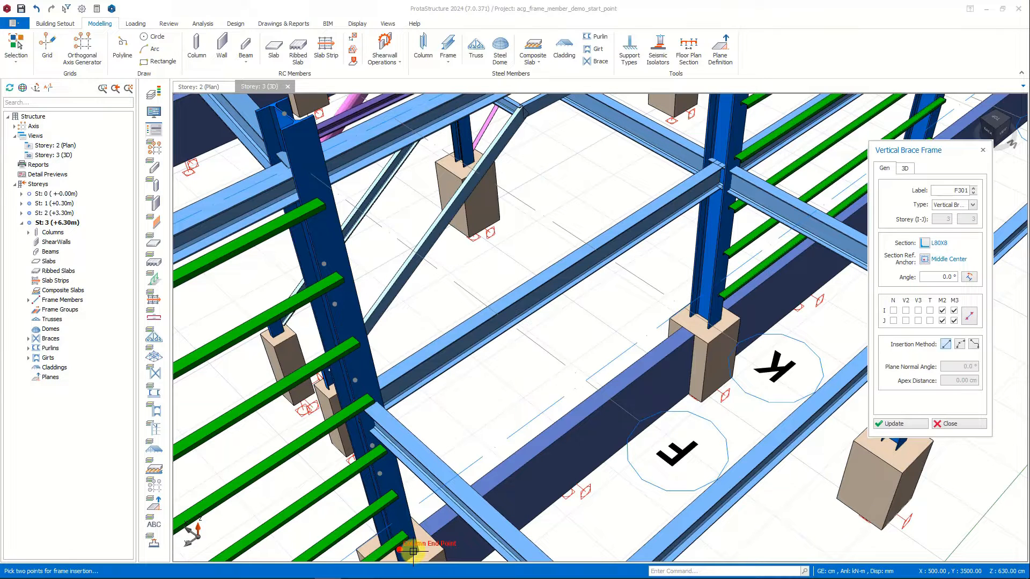
{"action": "left_click", "coordinate": [413, 551]}
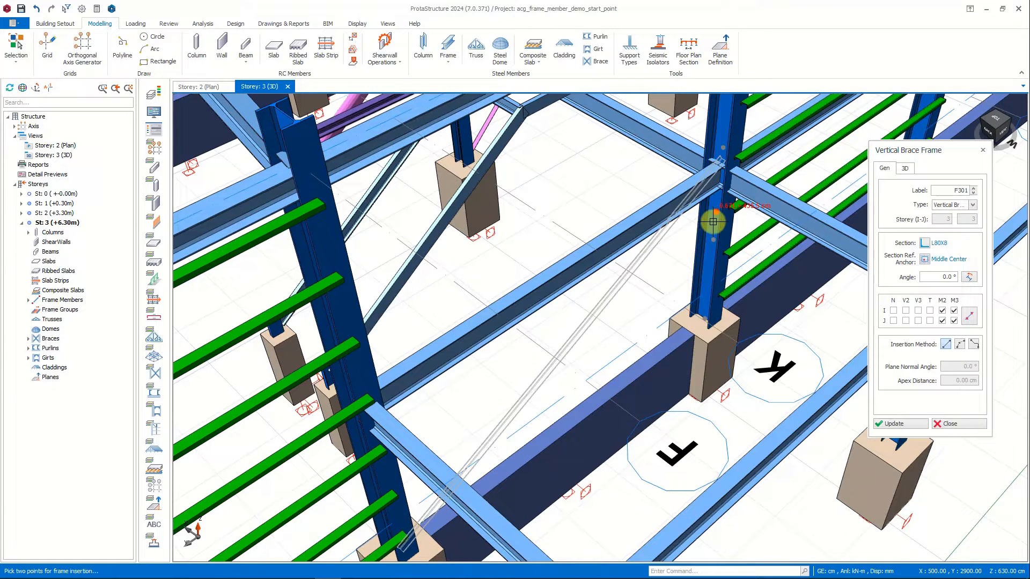
{"action": "scroll", "coordinate": [713, 222], "scroll_direction": "up", "scroll_amount": 3}
{"action": "key", "text": "ctrl"}
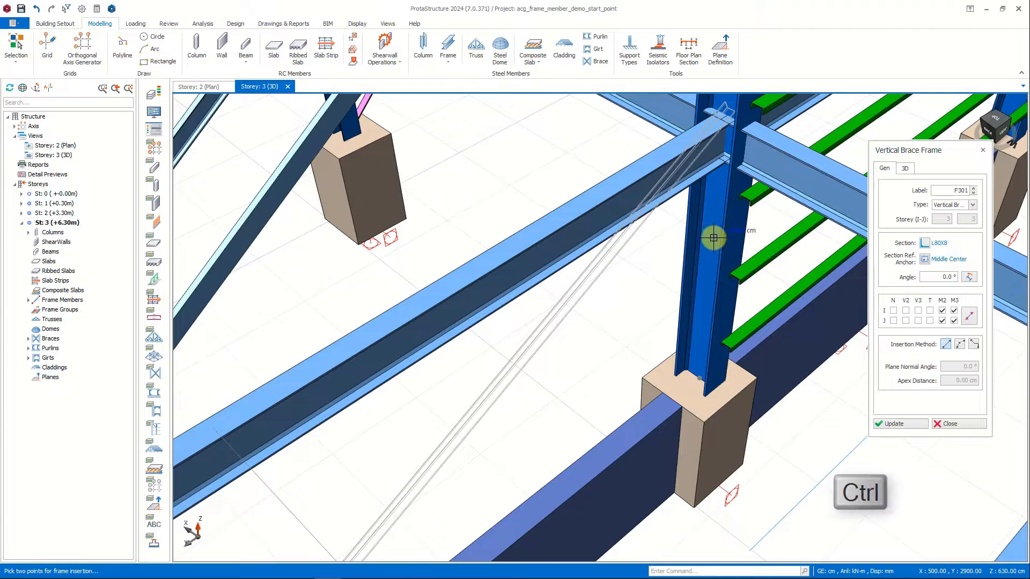
{"action": "left_click", "coordinate": [723, 169]}
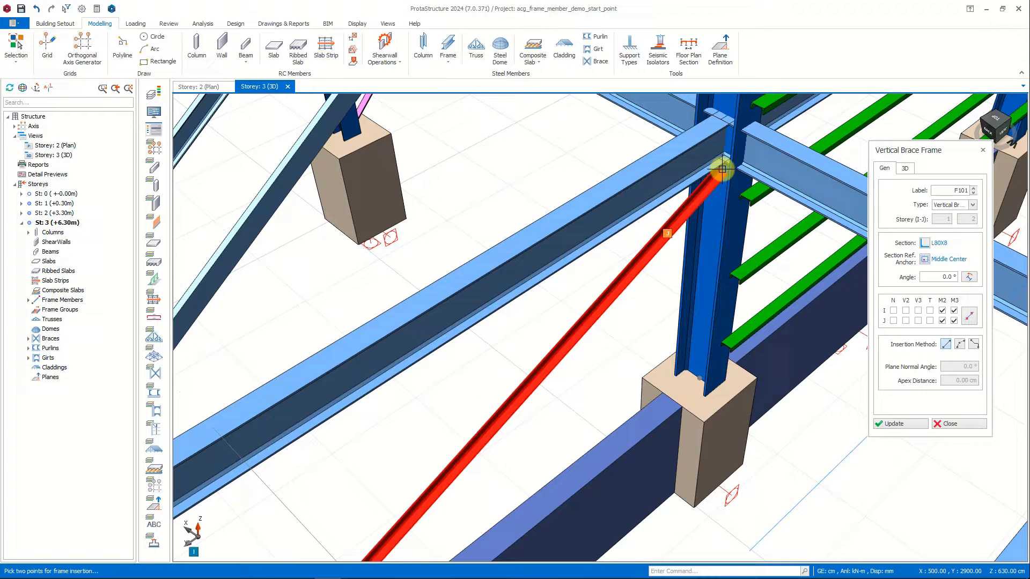
Change the section of the new vertical brace to the project's 2xL120X12-Gr1 profile.
{"action": "left_click", "coordinate": [926, 243]}
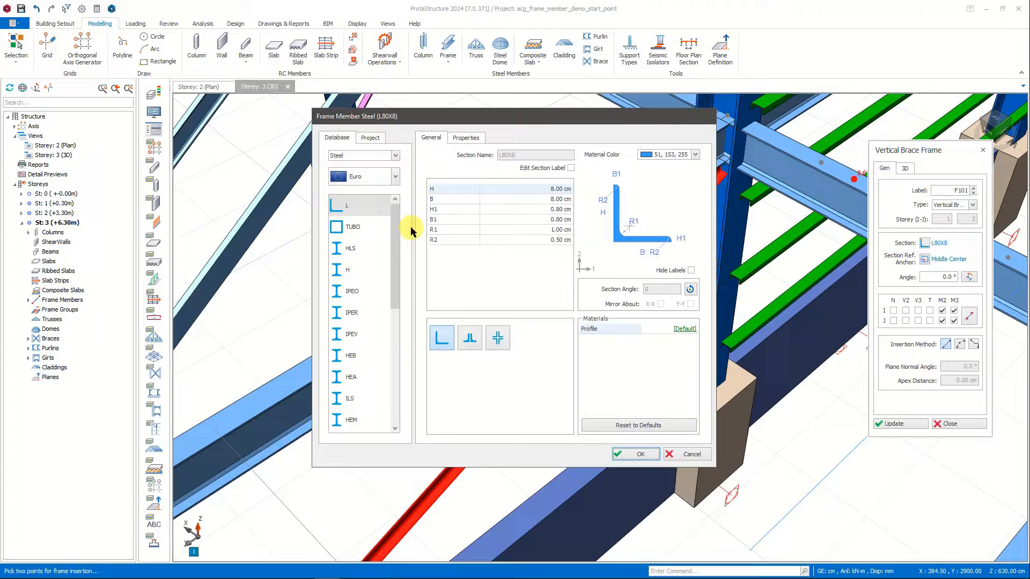
{"action": "left_click", "coordinate": [370, 138]}
{"action": "left_click", "coordinate": [351, 203]}
{"action": "left_click", "coordinate": [635, 454]}
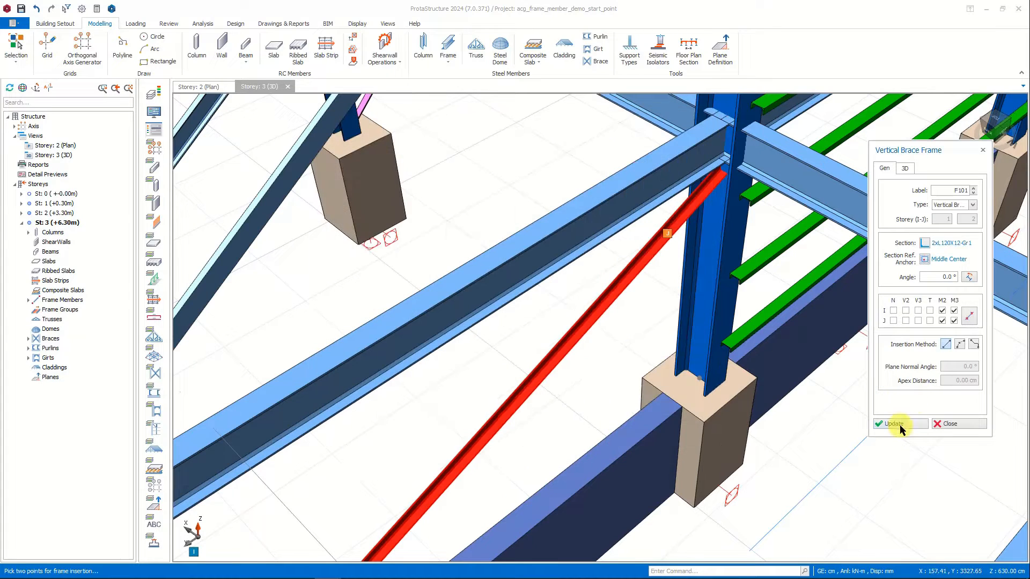
{"action": "left_click", "coordinate": [901, 425]}
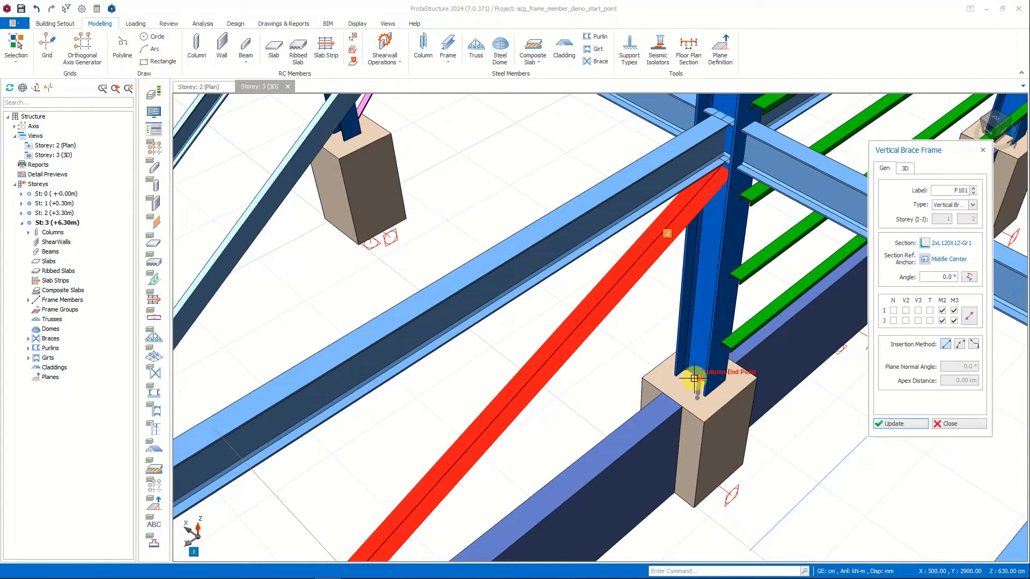
Insert the crossing diagonal brace from the opposite column base to just below the beam, accepting the split at the intersection, and end the command.
{"action": "middle_click_drag", "start_coordinate": [697, 385], "coordinate": [623, 278]}
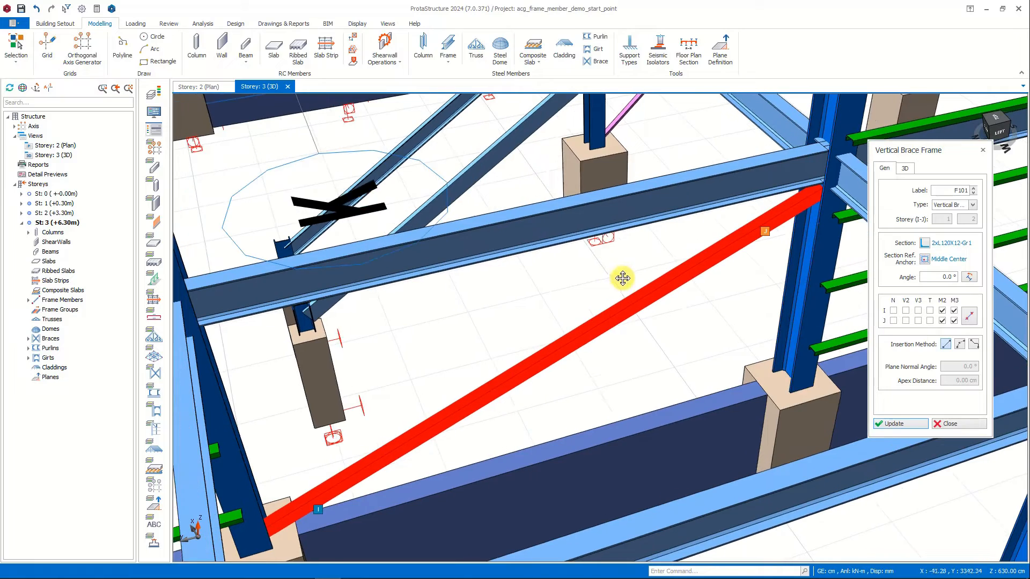
{"action": "left_click", "coordinate": [793, 379]}
{"action": "scroll", "coordinate": [226, 349], "scroll_direction": "up", "scroll_amount": 5}
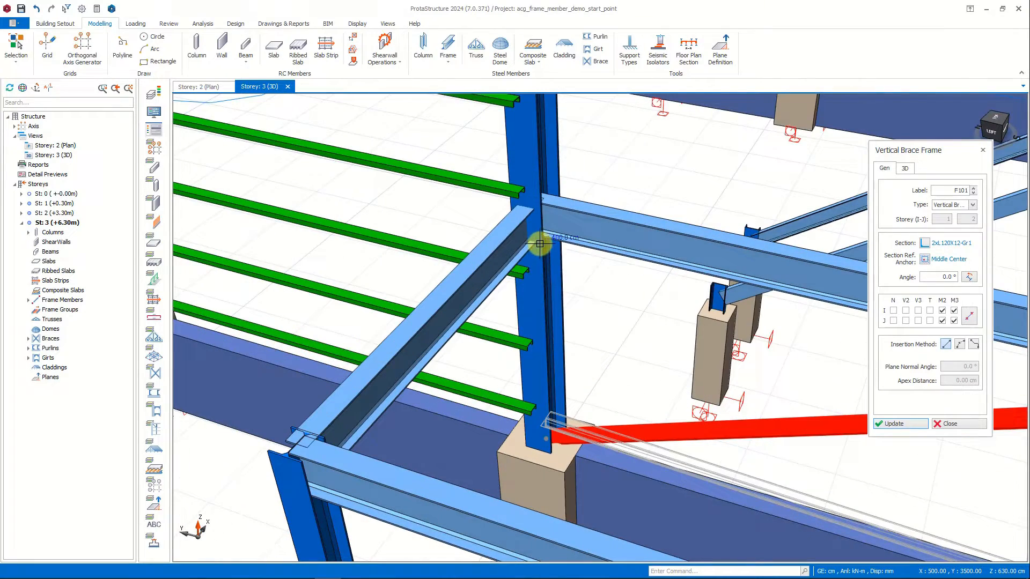
{"action": "left_click", "coordinate": [540, 244]}
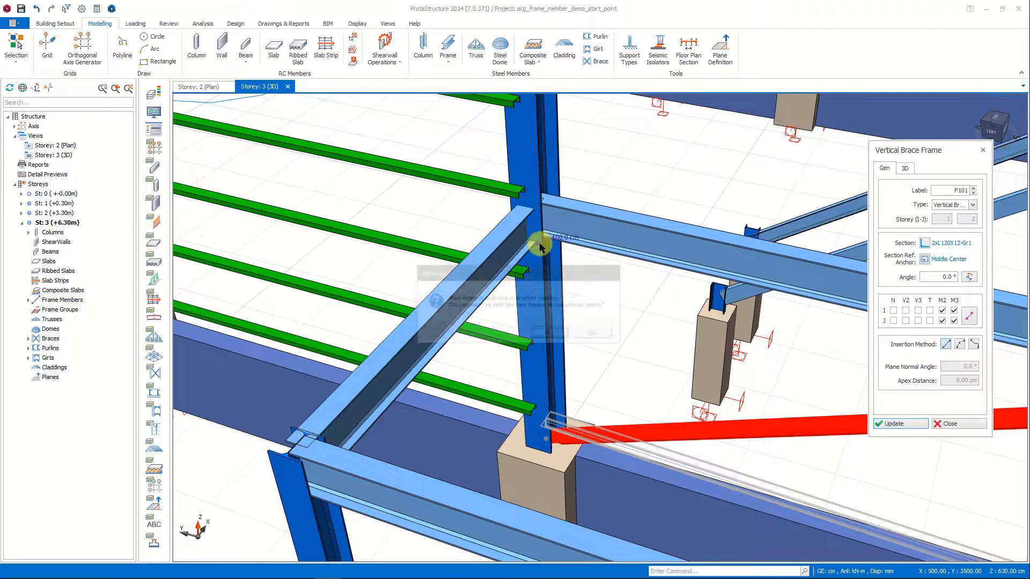
{"action": "left_click", "coordinate": [551, 333]}
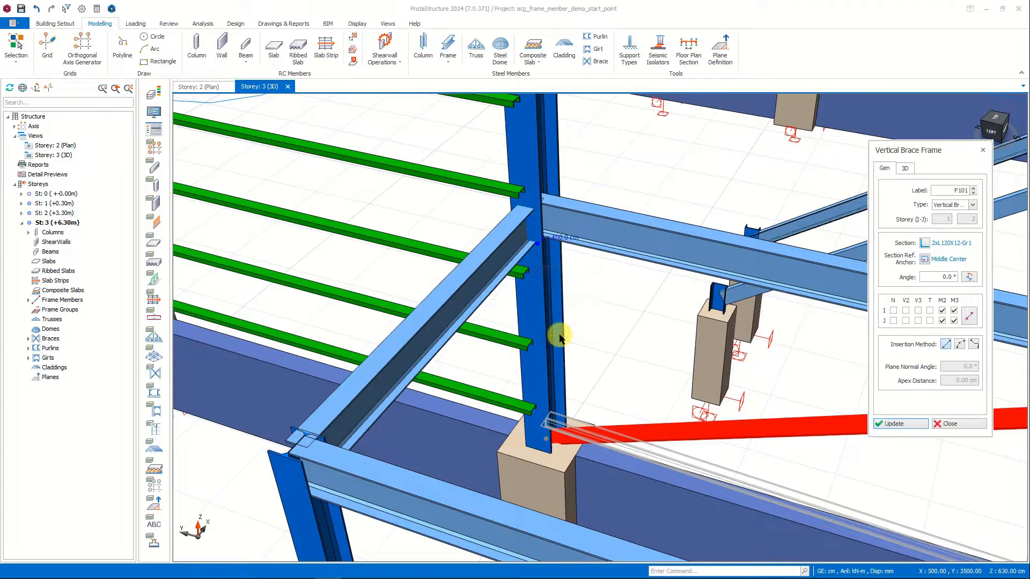
{"action": "scroll", "coordinate": [791, 342], "scroll_direction": "down", "scroll_amount": 3}
{"action": "middle_click_drag", "start_coordinate": [791, 342], "coordinate": [649, 309]}
{"action": "scroll", "coordinate": [649, 310], "scroll_direction": "up", "scroll_amount": 2}
{"action": "key", "text": "Escape"}
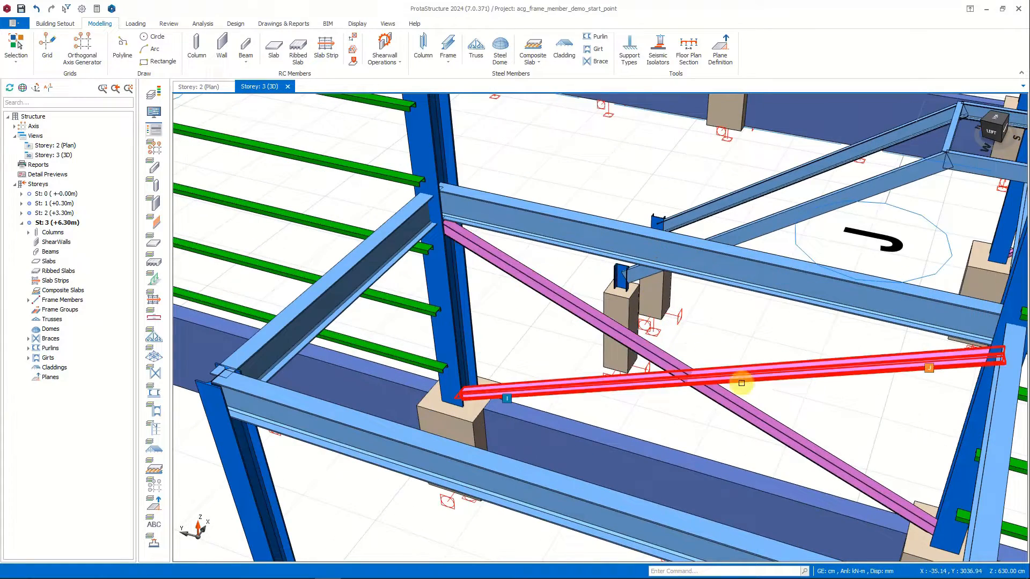
Restart the vertical brace frame from the existing split brace and insert the first upper diagonal, from the column-beam joint to below the eaves beam.
{"action": "mouse_move", "coordinate": [758, 412]}
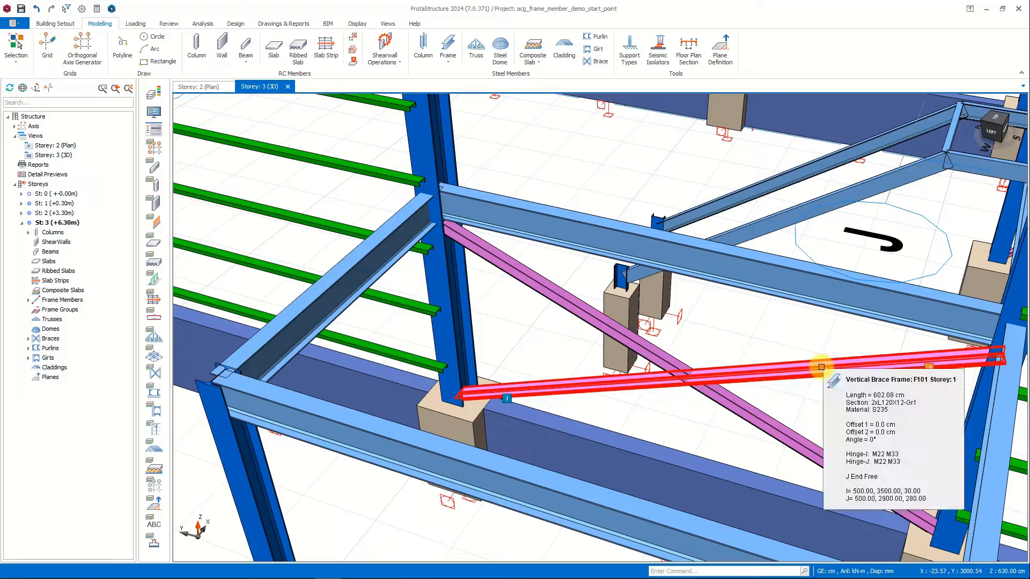
{"action": "scroll", "coordinate": [803, 391], "scroll_direction": "down", "scroll_amount": 3}
{"action": "scroll", "coordinate": [801, 347], "scroll_direction": "up", "scroll_amount": 3}
{"action": "double_click", "coordinate": [708, 465]}
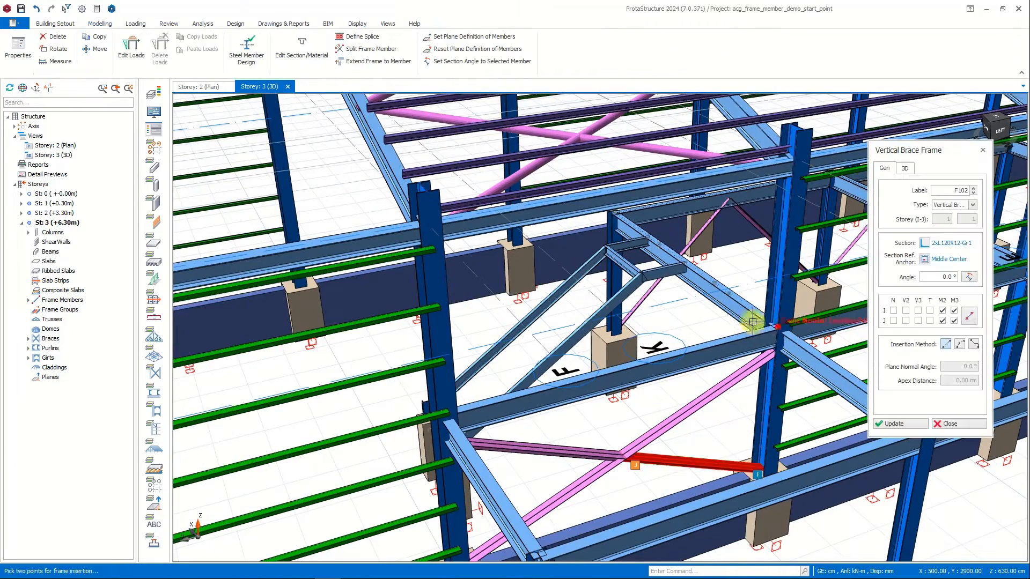
{"action": "middle_click_drag", "start_coordinate": [774, 328], "coordinate": [456, 215]}
{"action": "scroll", "coordinate": [455, 201], "scroll_direction": "up", "scroll_amount": 4}
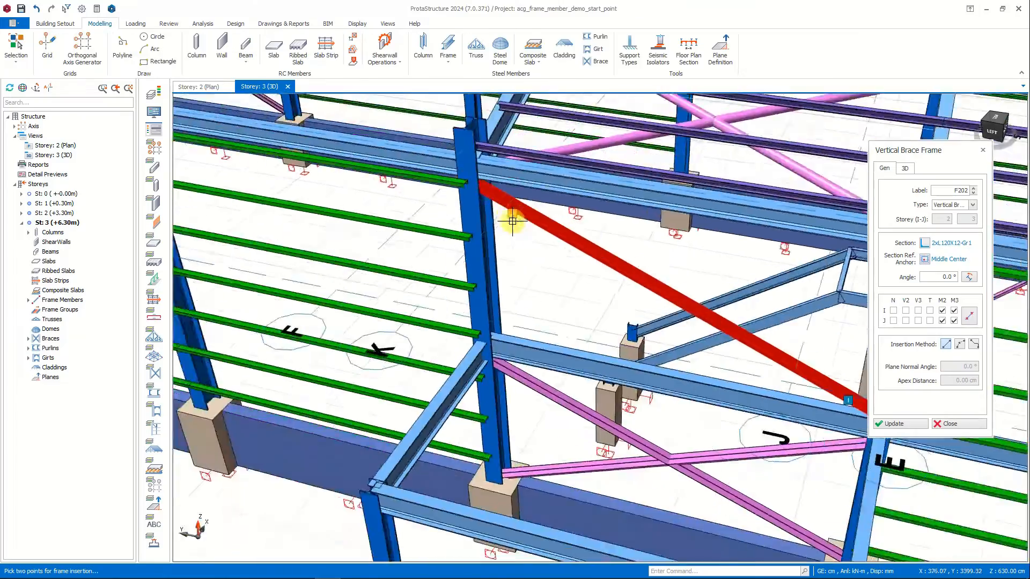
{"action": "middle_click_drag", "start_coordinate": [510, 218], "coordinate": [253, 459]}
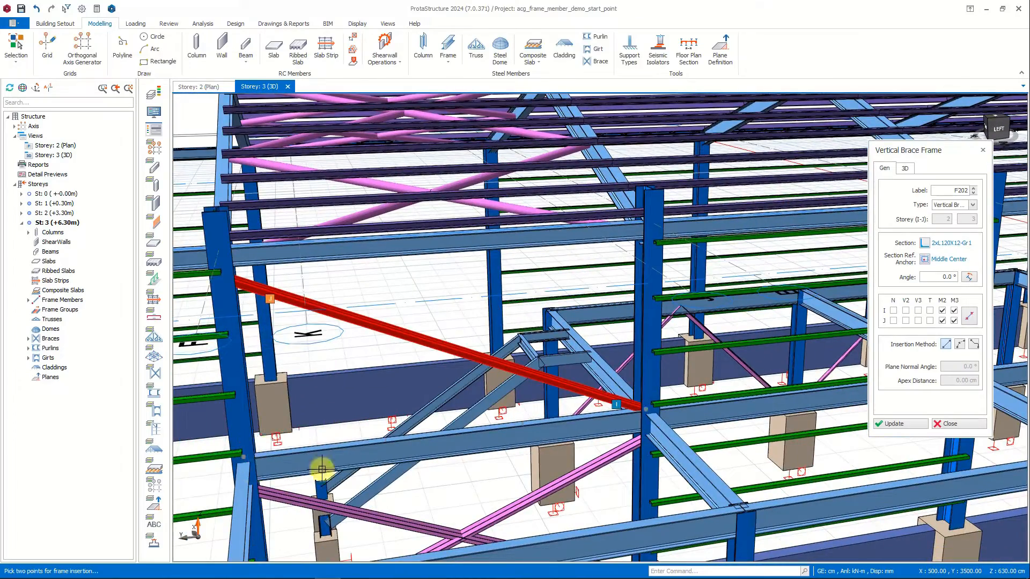
Insert the crossing upper diagonal from the other column-beam joint to below the eaves beam and end the command.
{"action": "left_click", "coordinate": [272, 454]}
{"action": "scroll", "coordinate": [649, 250], "scroll_direction": "up", "scroll_amount": 3}
{"action": "left_click", "coordinate": [649, 248]}
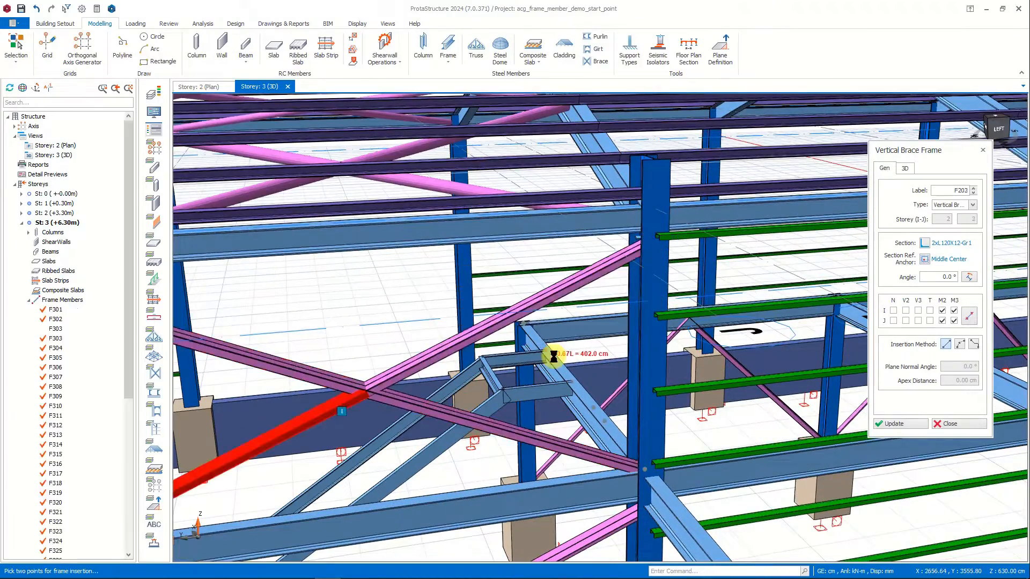
{"action": "scroll", "coordinate": [553, 356], "scroll_direction": "down", "scroll_amount": 4}
{"action": "key", "text": "Escape"}
{"action": "middle_click_drag", "start_coordinate": [511, 379], "coordinate": [539, 369]}
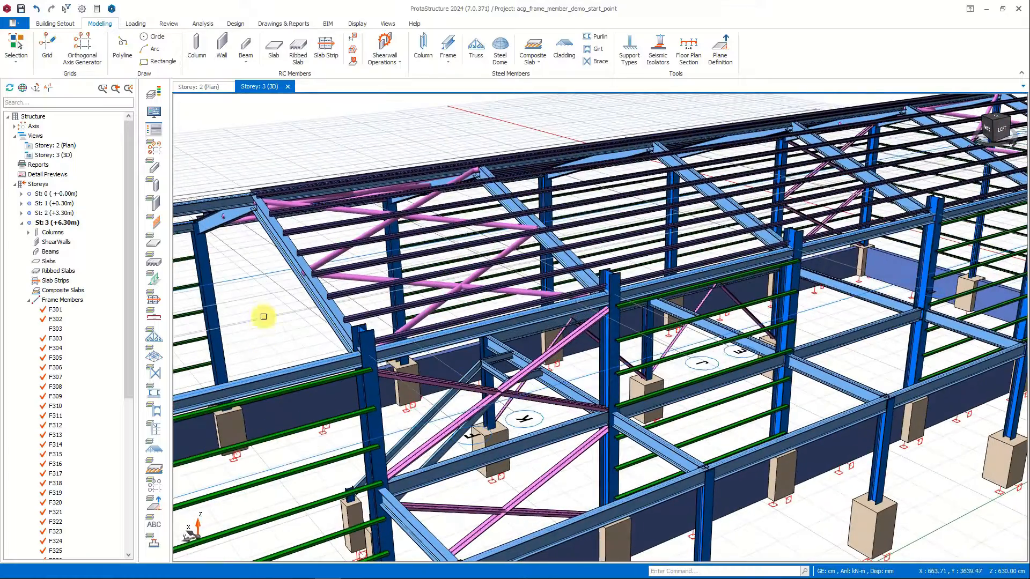
Select the six vertical brace frame members forming the lower and upper cross bracing in the side wall bay.
{"action": "middle_click_drag", "start_coordinate": [264, 291], "coordinate": [493, 246]}
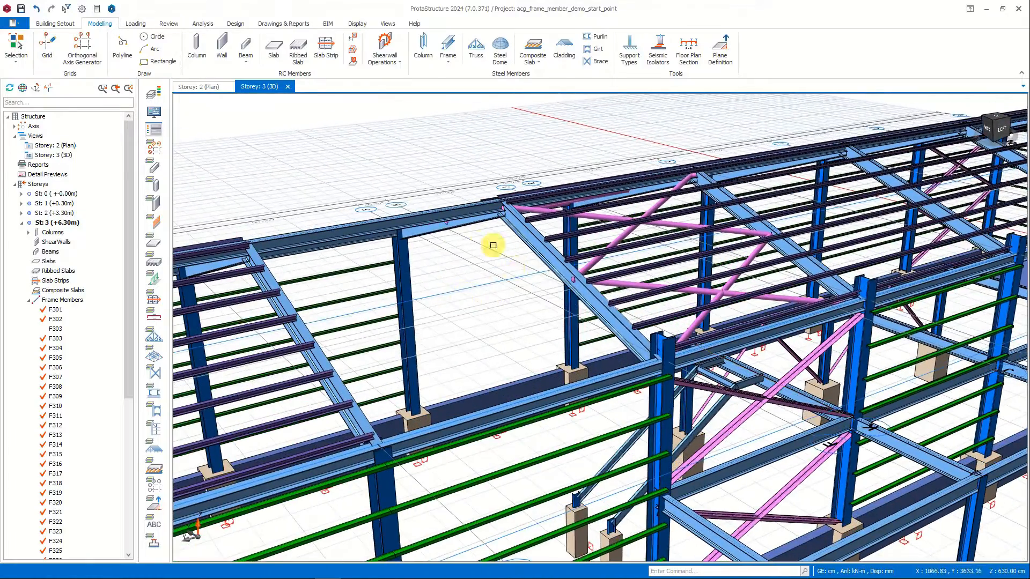
{"action": "middle_click_drag", "start_coordinate": [528, 277], "coordinate": [283, 285]}
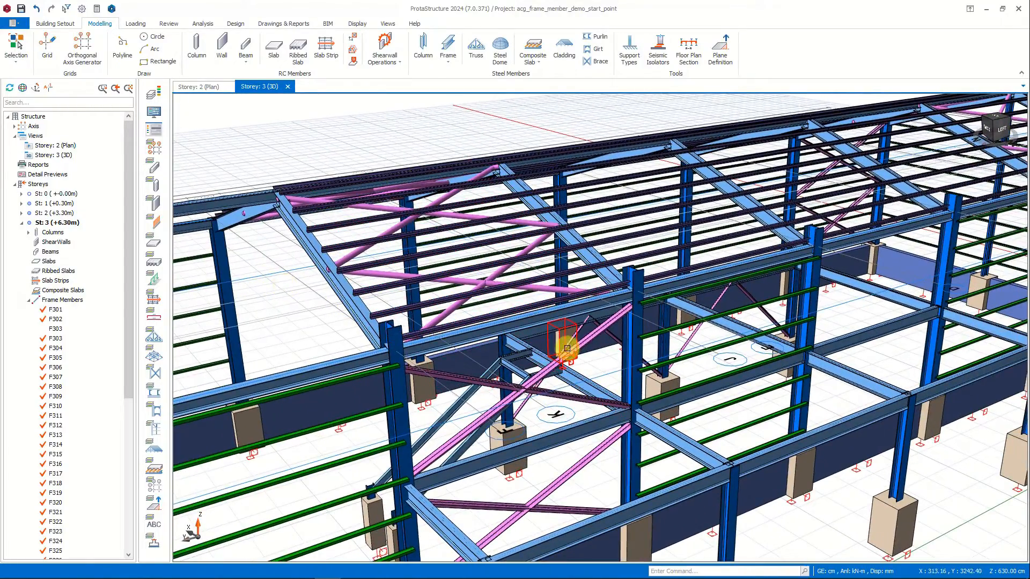
{"action": "left_click", "coordinate": [559, 363]}
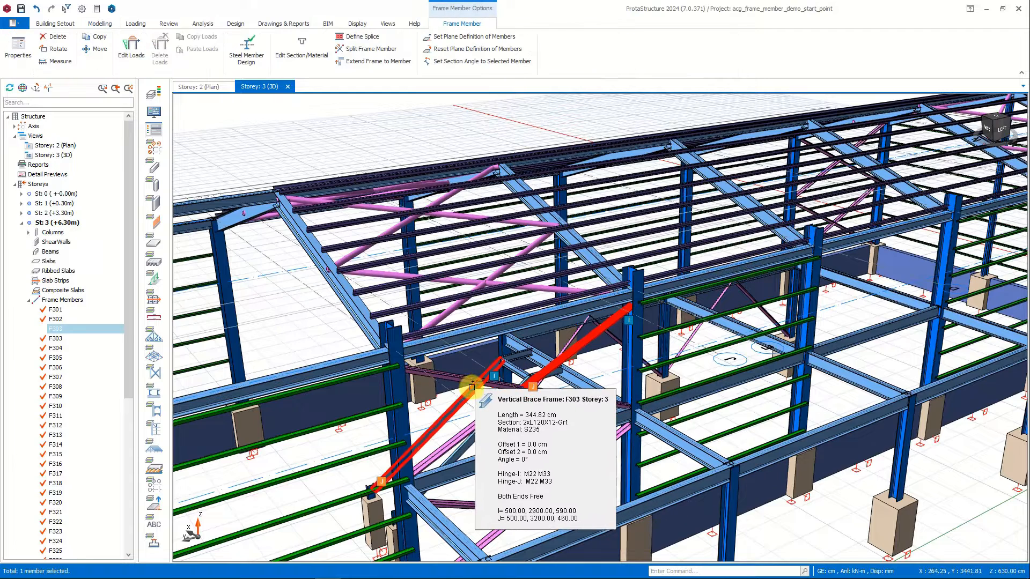
{"action": "left_click", "coordinate": [471, 382]}
{"action": "left_click", "coordinate": [475, 433]}
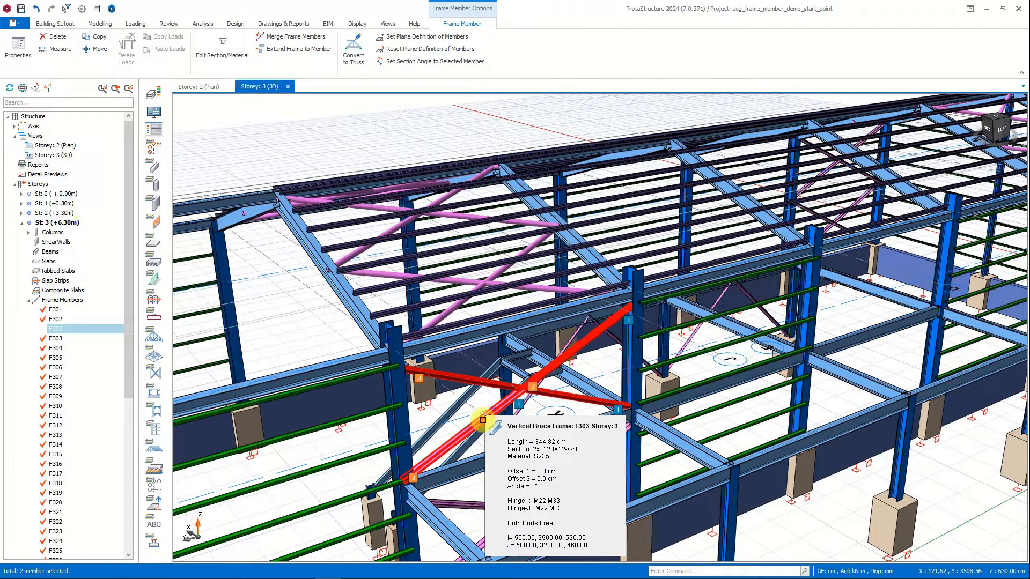
{"action": "left_click", "coordinate": [608, 463]}
{"action": "left_click", "coordinate": [561, 509]}
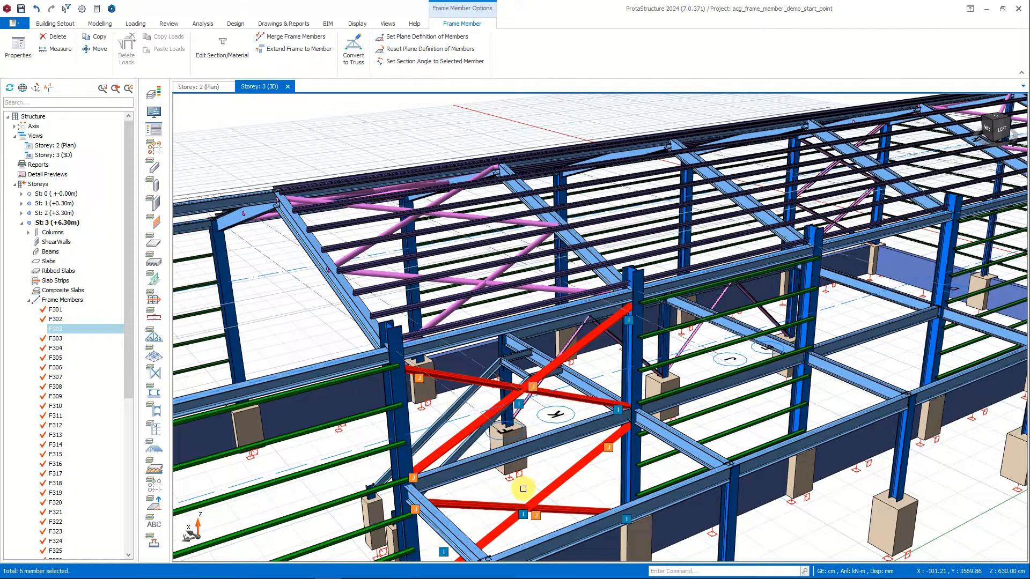
Copy the selected vertical braces from the eaves column's axis intersection to the matching column on the opposite side wall and end the command.
{"action": "right_click", "coordinate": [523, 489]}
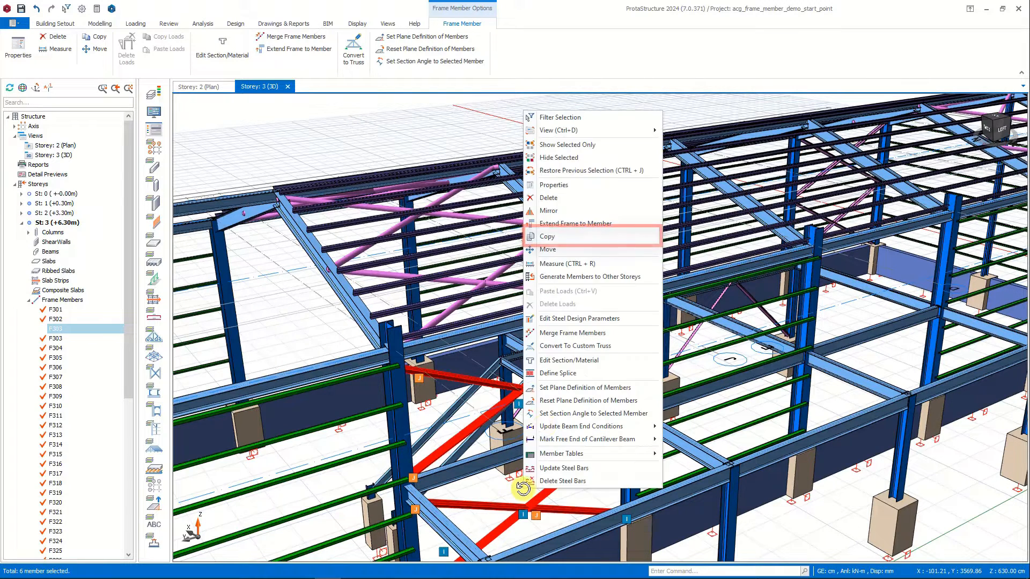
{"action": "left_click", "coordinate": [566, 242]}
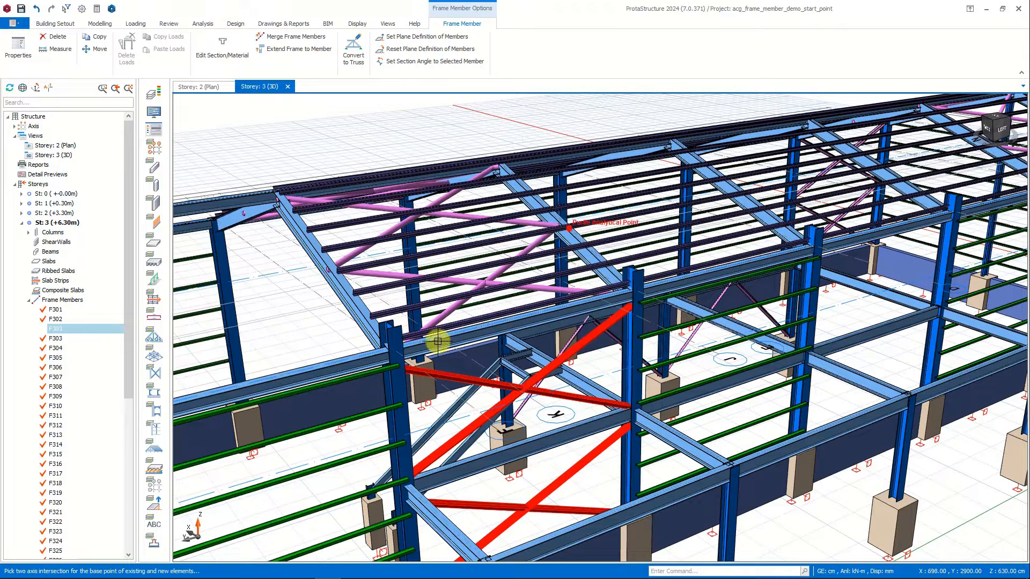
{"action": "left_click", "coordinate": [393, 353]}
{"action": "middle_click_drag", "start_coordinate": [334, 301], "coordinate": [558, 467]}
{"action": "left_click", "coordinate": [563, 460]}
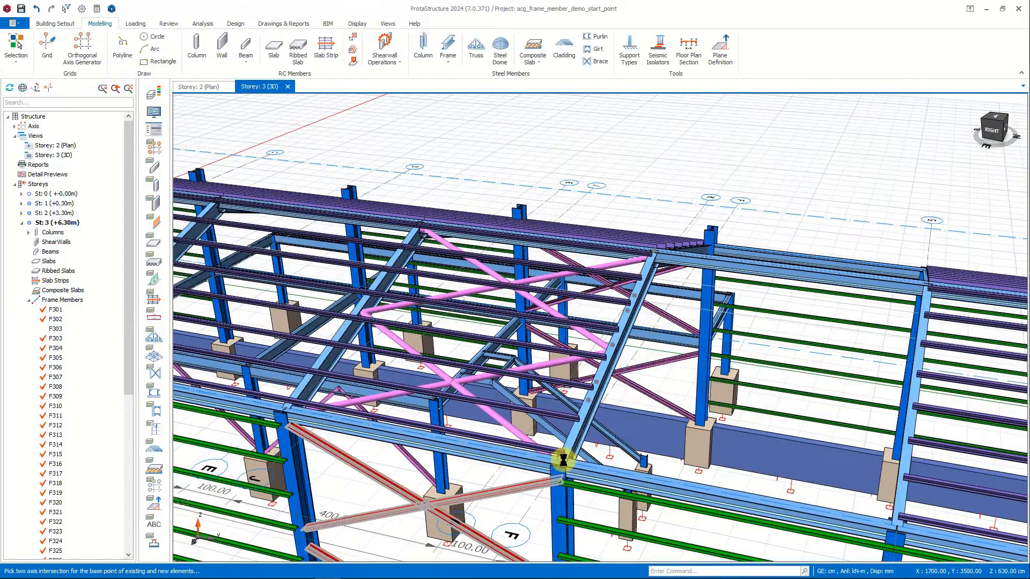
{"action": "scroll", "coordinate": [551, 333], "scroll_direction": "up", "scroll_amount": 5}
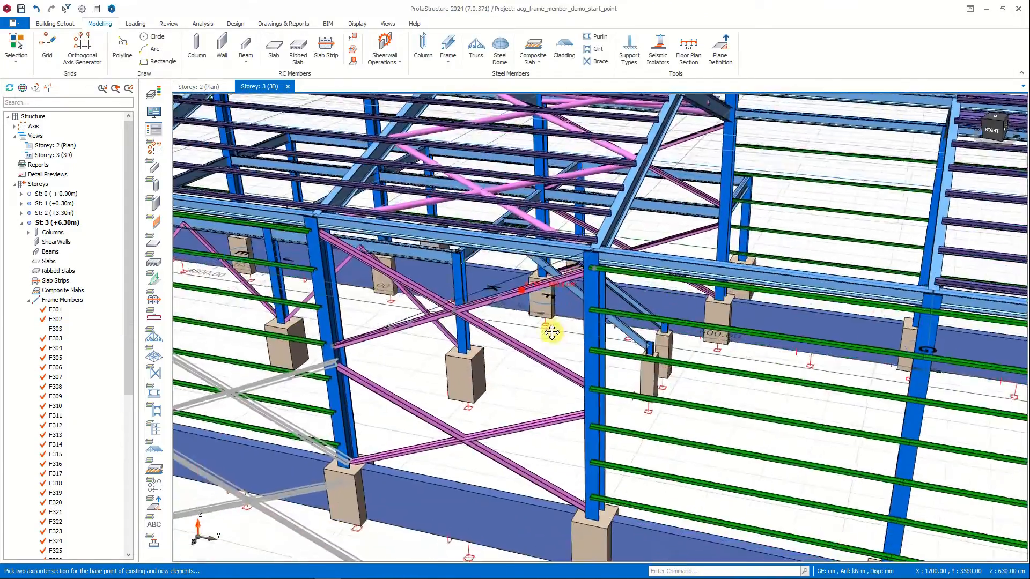
{"action": "key", "text": "Escape"}
{"action": "key", "text": "Escape"}
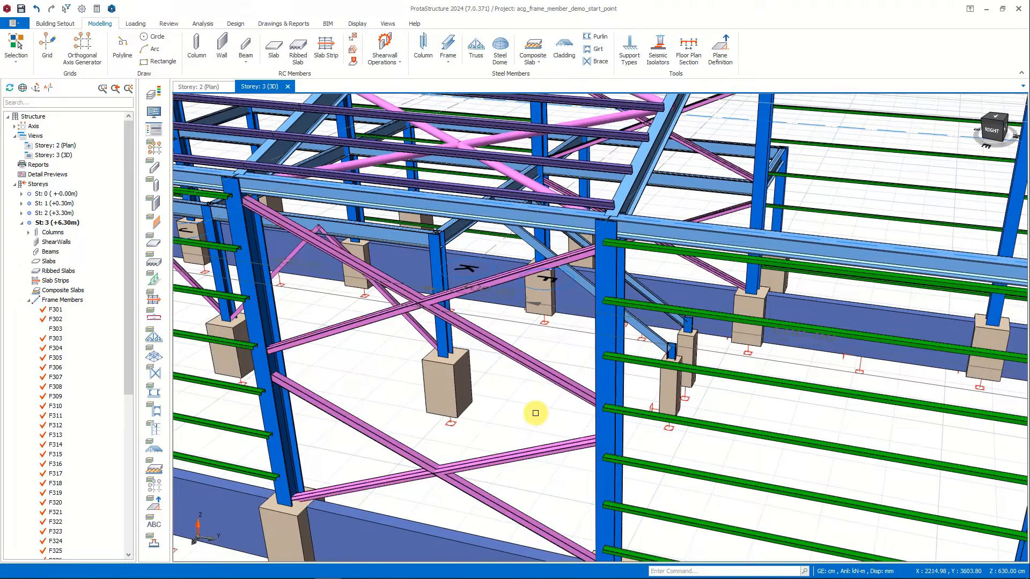
Show the whole model in 3D, and switch to the Storey: 2 plan at the bay between axes D and E.
{"action": "scroll", "coordinate": [523, 417], "scroll_direction": "down", "scroll_amount": 5}
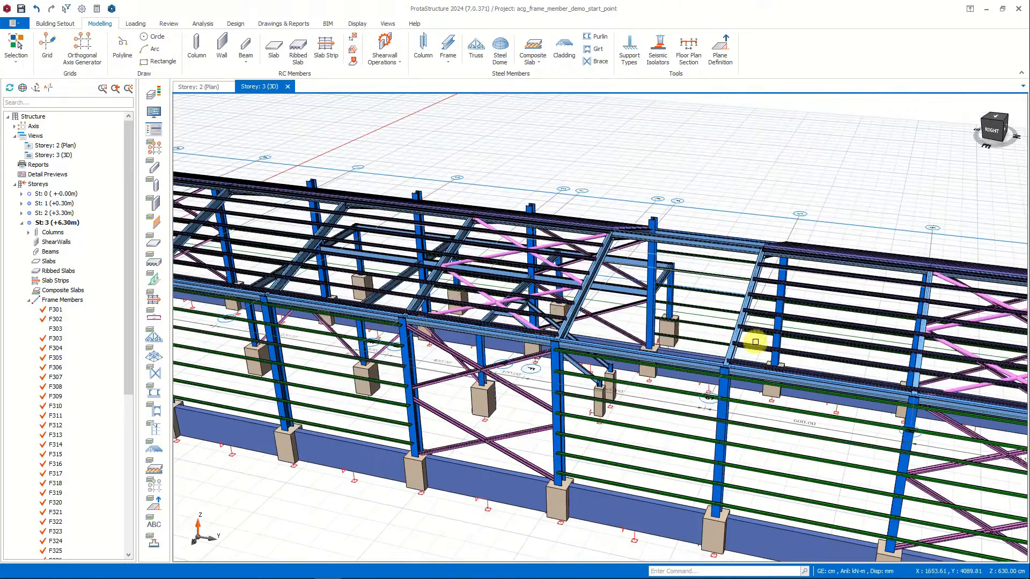
{"action": "middle_click_drag", "start_coordinate": [765, 334], "coordinate": [637, 338]}
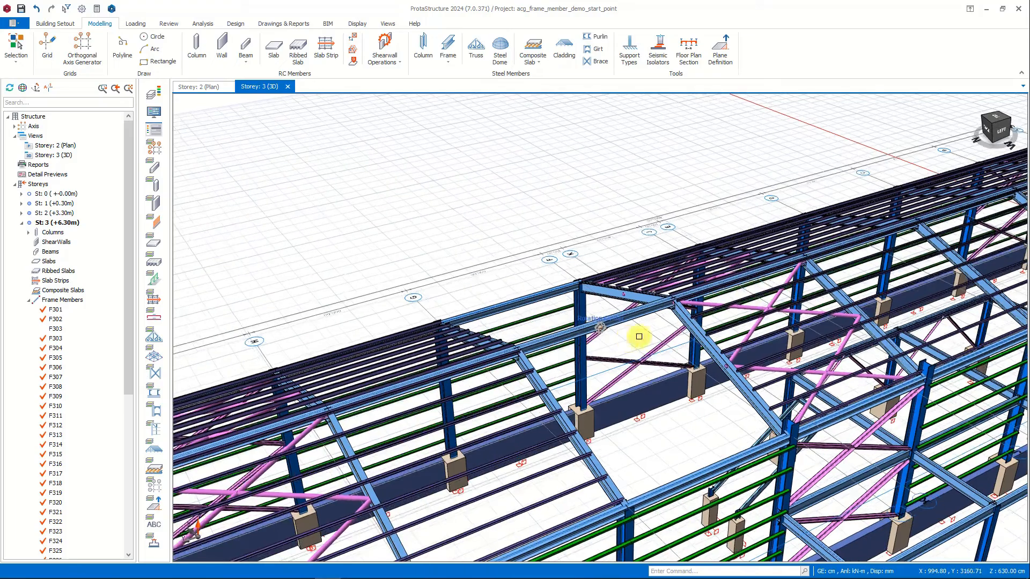
{"action": "left_click", "coordinate": [993, 126]}
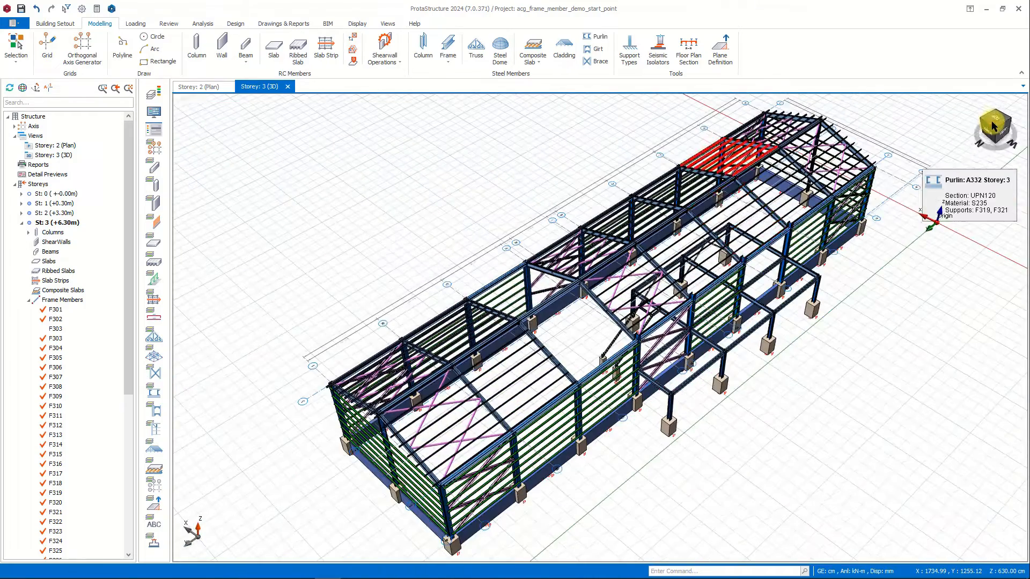
{"action": "left_click", "coordinate": [209, 87]}
{"action": "scroll", "coordinate": [612, 311], "scroll_direction": "up", "scroll_amount": 6}
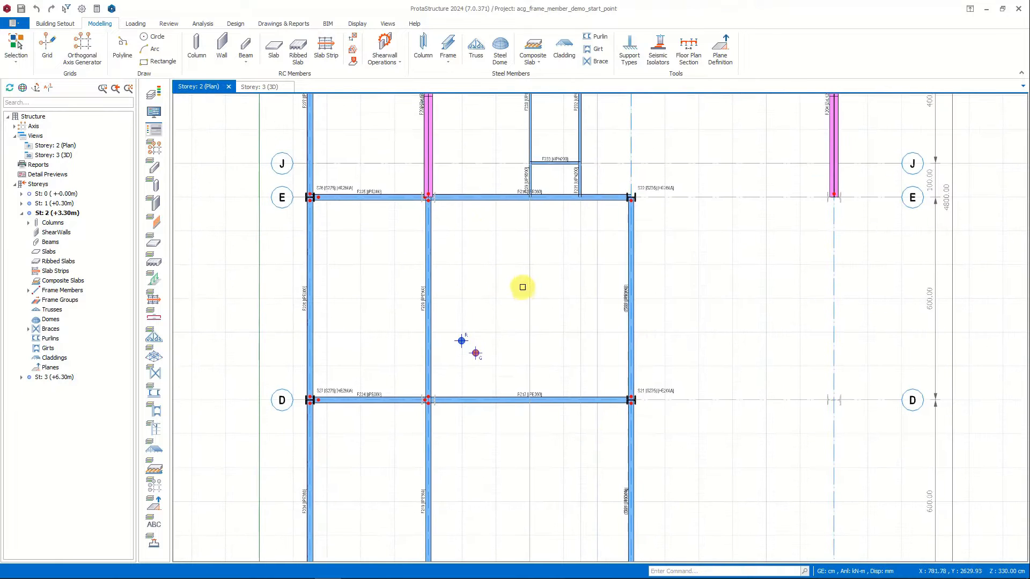
Start a steel beam on Storey 2 with the project's IPE200 section.
{"action": "left_click", "coordinate": [448, 55]}
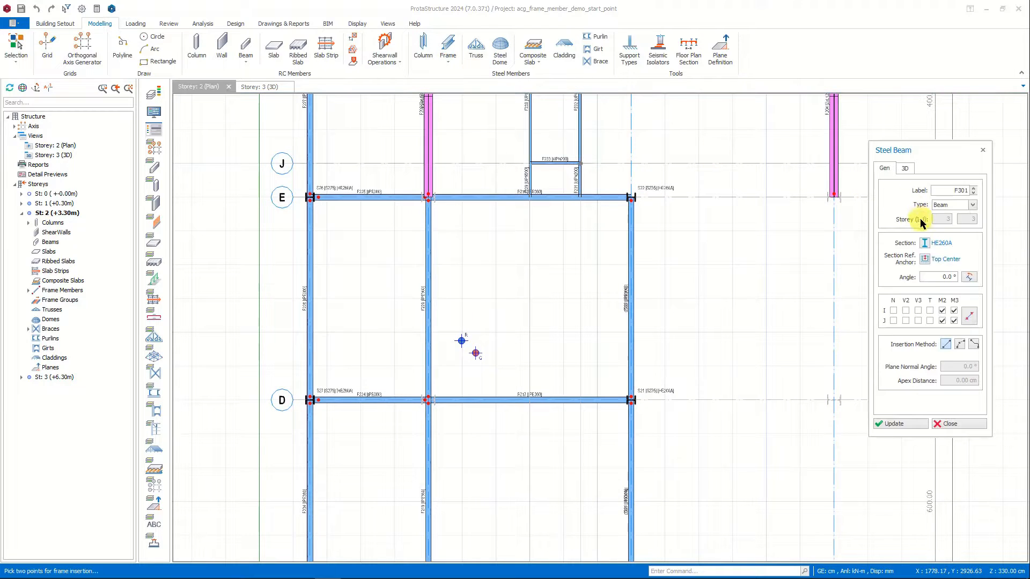
{"action": "left_click", "coordinate": [925, 243]}
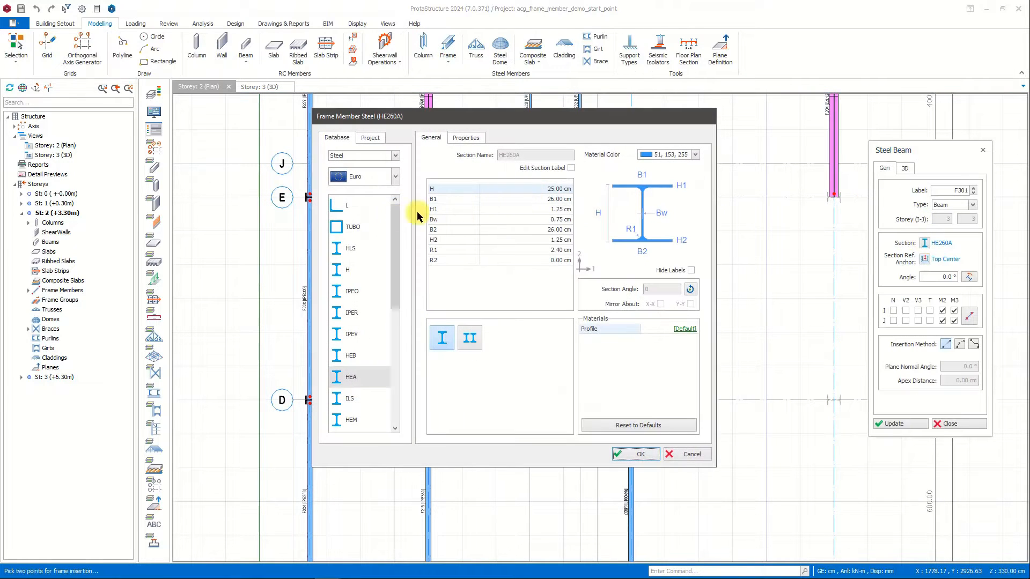
{"action": "left_click", "coordinate": [372, 137]}
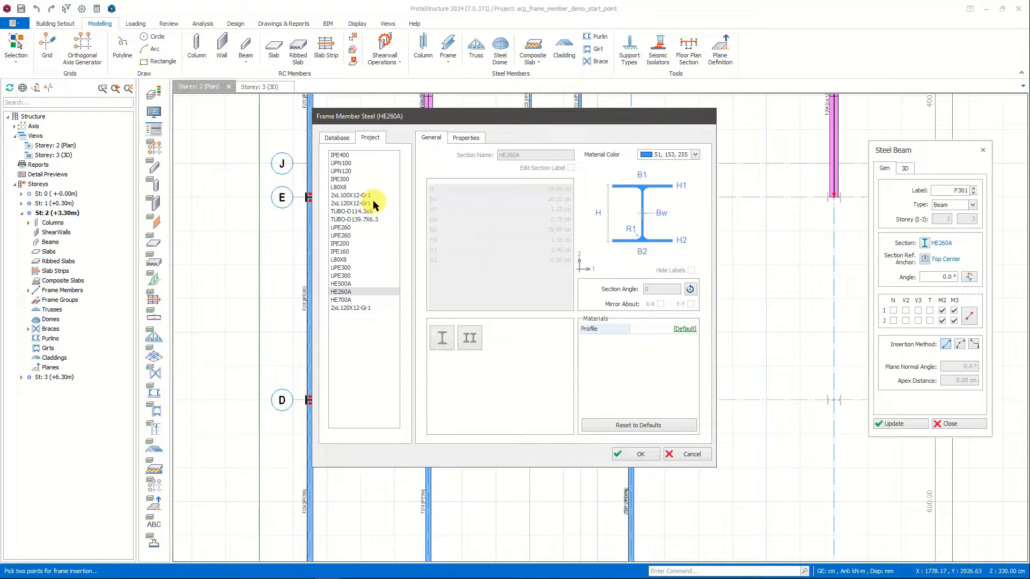
{"action": "left_click", "coordinate": [343, 244]}
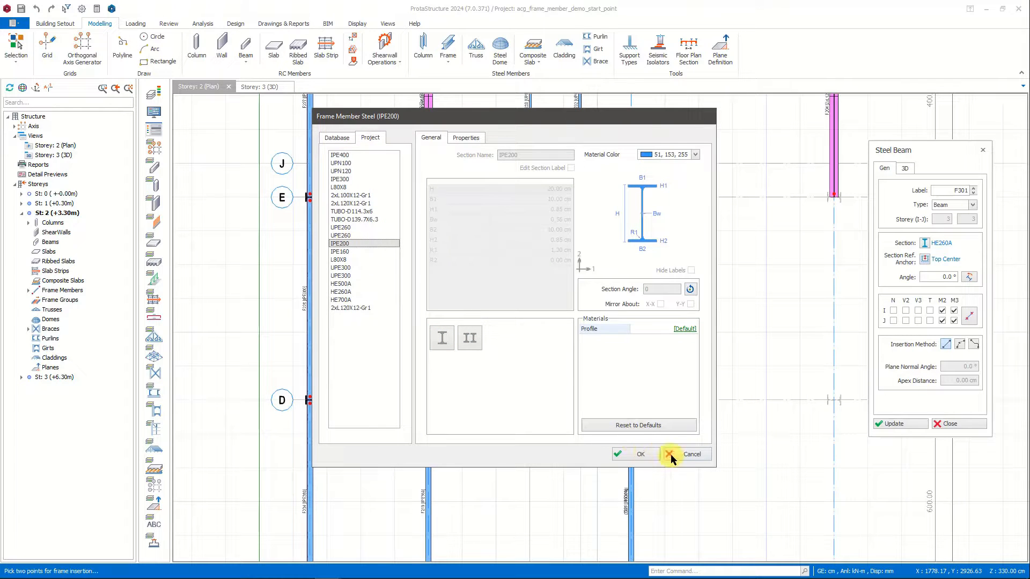
{"action": "left_click", "coordinate": [638, 455]}
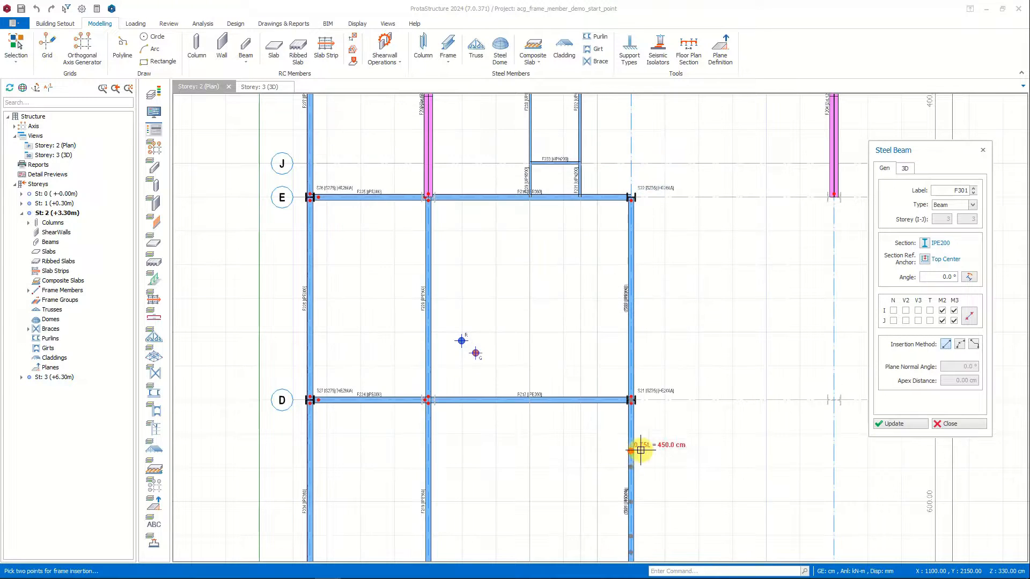
{"action": "left_click", "coordinate": [906, 168]}
{"action": "left_click", "coordinate": [885, 168]}
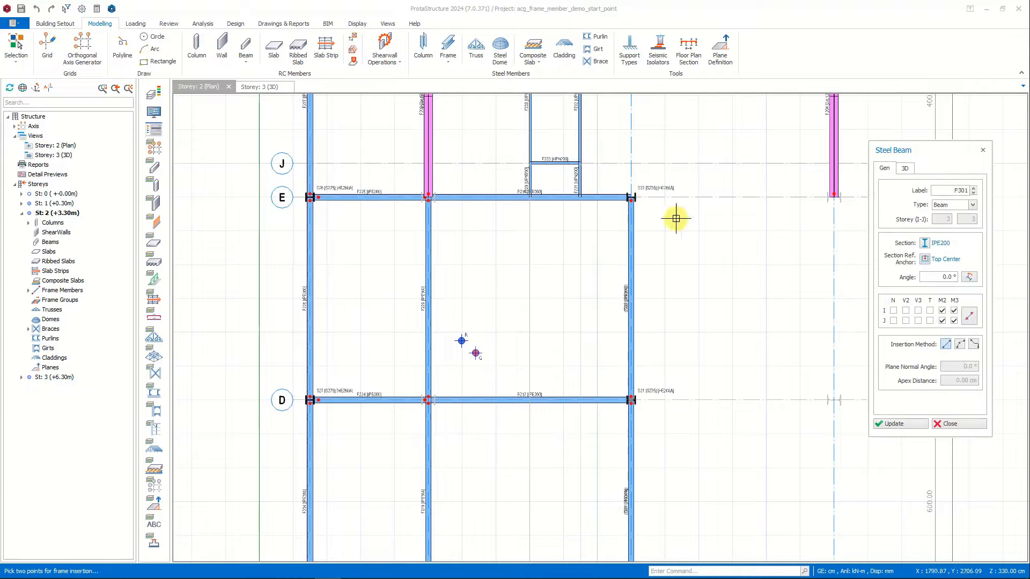
Insert three parallel secondary beams between the axis E and axis D beams, at the quarter points of the inner bay.
{"action": "left_click", "coordinate": [476, 201]}
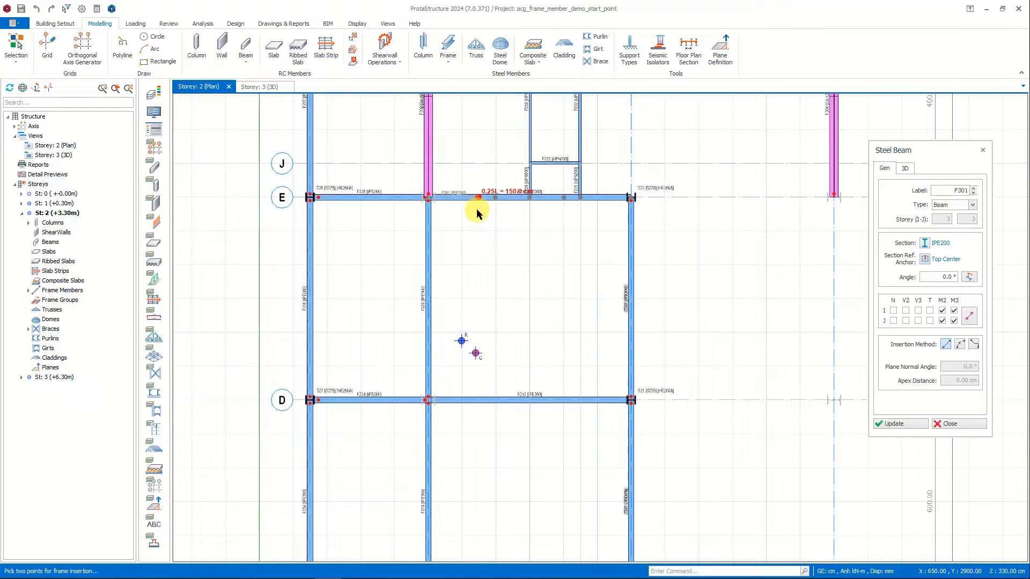
{"action": "left_click", "coordinate": [477, 399]}
{"action": "left_click", "coordinate": [529, 198]}
{"action": "left_click", "coordinate": [530, 399]}
{"action": "left_click", "coordinate": [580, 198]}
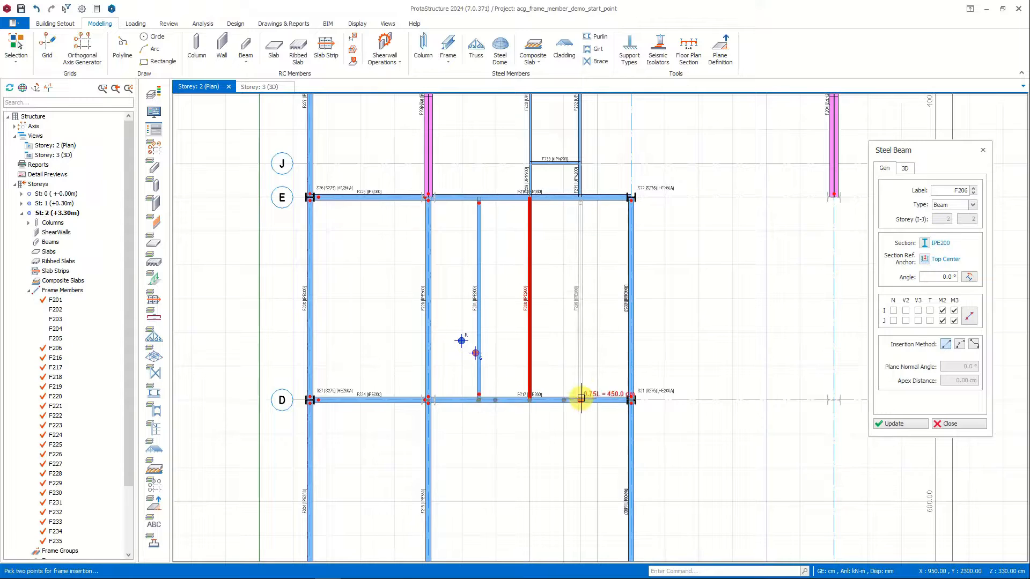
{"action": "left_click", "coordinate": [580, 399]}
Insert an IPE160 beam across the bay at mid-length (0.5L = 300 cm), splitting it at the supporting beams, and end the command.
{"action": "left_click", "coordinate": [925, 243]}
{"action": "left_click", "coordinate": [350, 420]}
{"action": "left_click", "coordinate": [466, 369]}
{"action": "left_click", "coordinate": [637, 455]}
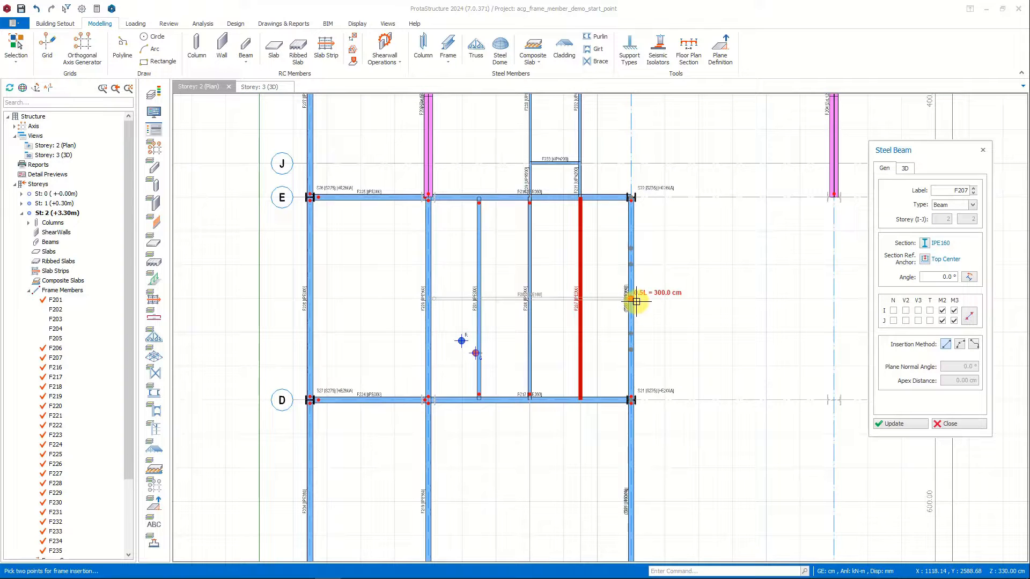
{"action": "left_click", "coordinate": [635, 300]}
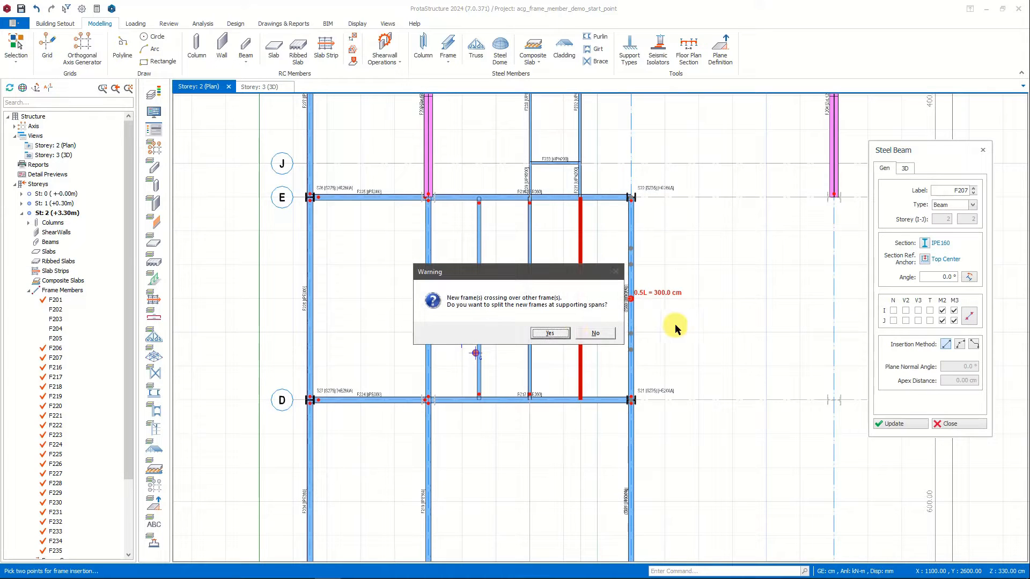
{"action": "left_click", "coordinate": [550, 333]}
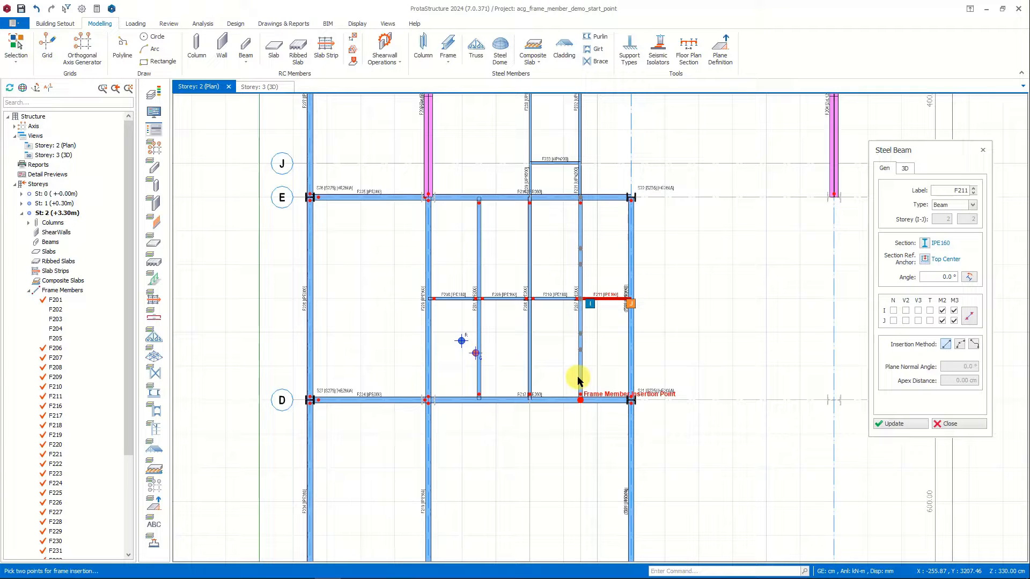
{"action": "key", "text": "Escape"}
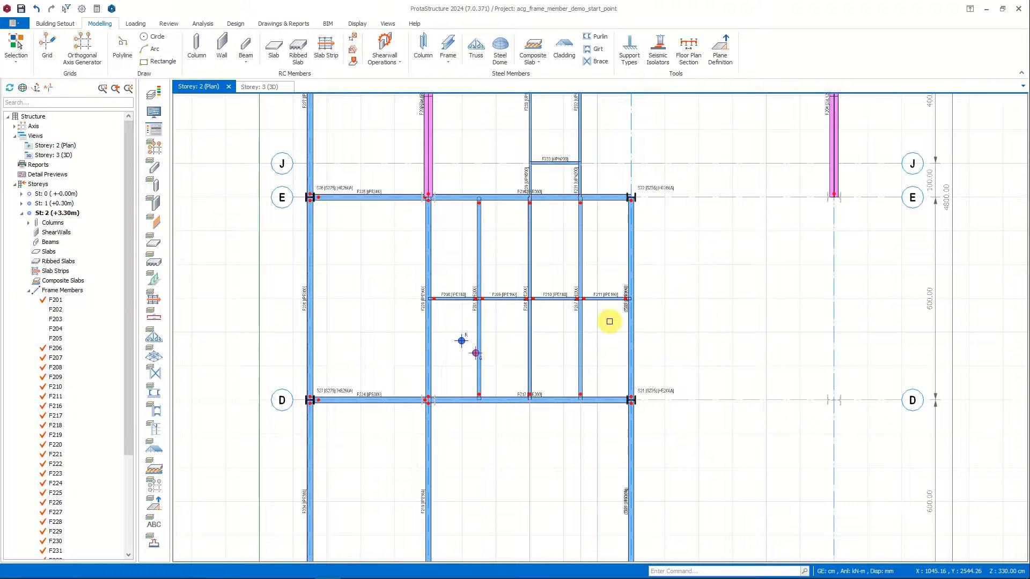
Insert an L80X8 horizontal brace frame from column S22 on axis E to the joint of beams F207 and F211.
{"action": "left_click", "coordinate": [446, 46]}
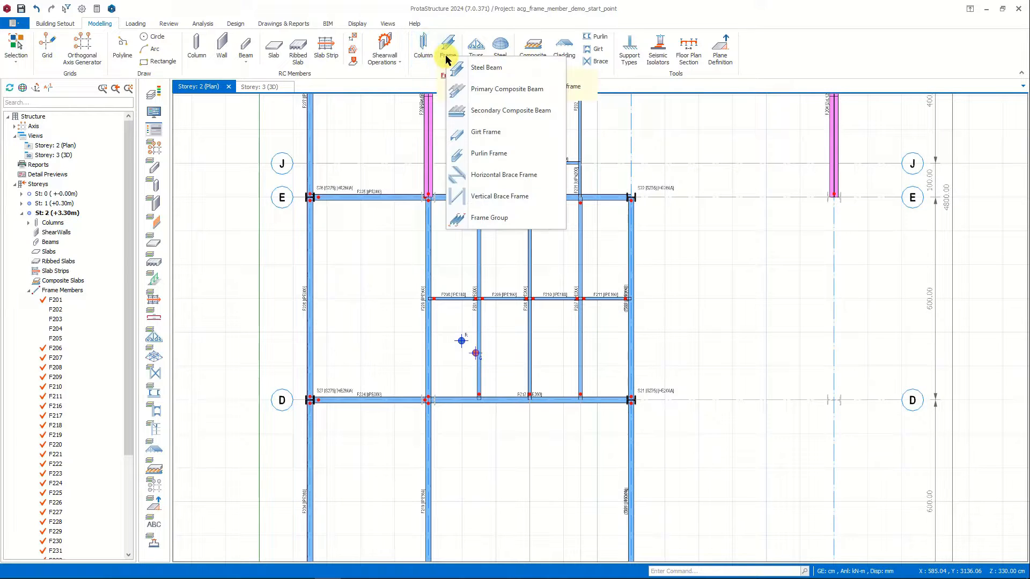
{"action": "left_click", "coordinate": [520, 176]}
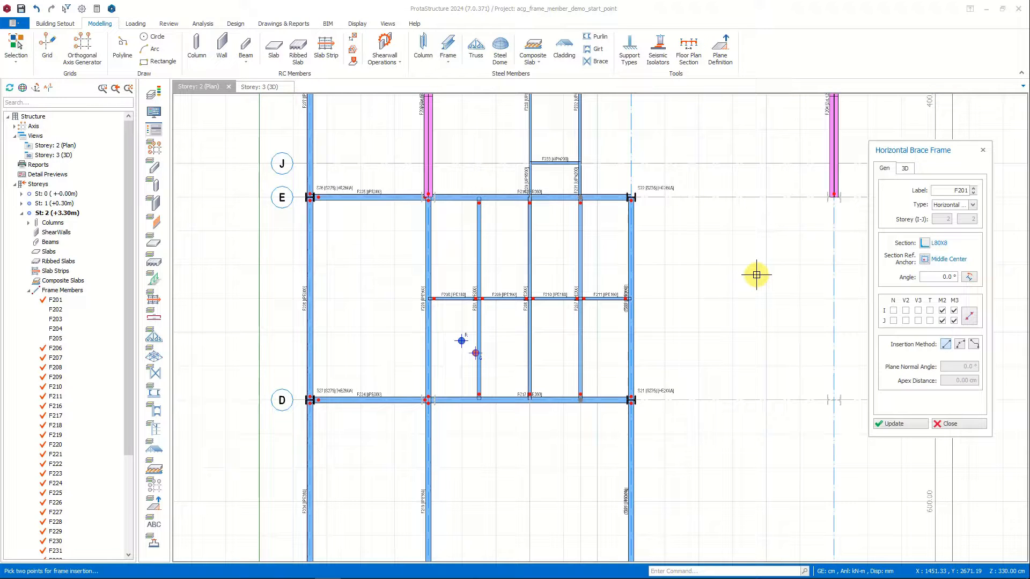
{"action": "scroll", "coordinate": [630, 198], "scroll_direction": "up", "scroll_amount": 3}
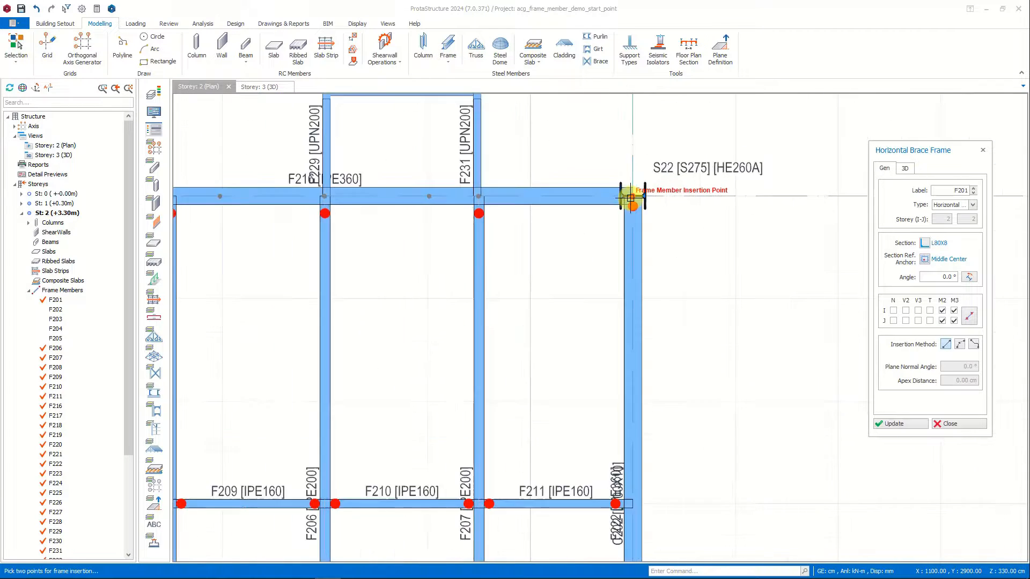
{"action": "left_click", "coordinate": [634, 191]}
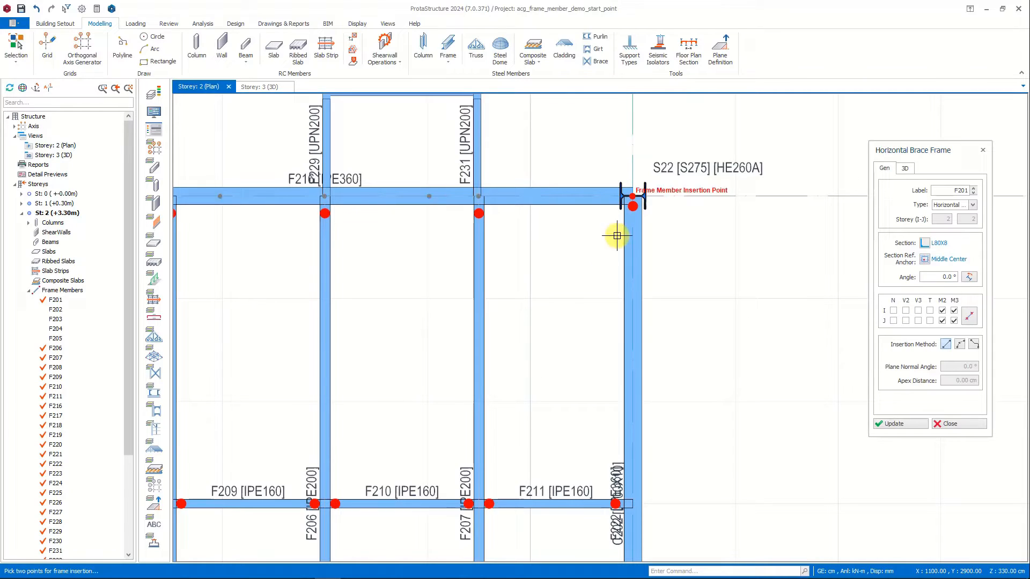
{"action": "left_click", "coordinate": [488, 494]}
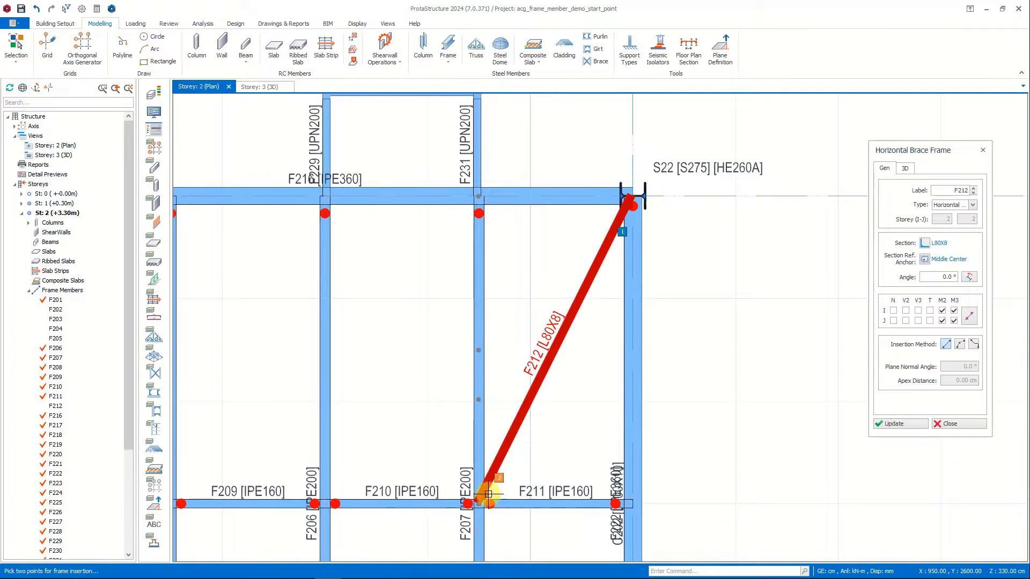
Open the properties of the new horizontal brace frame from the Storey: 3 (3D) view.
{"action": "left_click", "coordinate": [262, 85]}
{"action": "scroll", "coordinate": [632, 294], "scroll_direction": "up", "scroll_amount": 5}
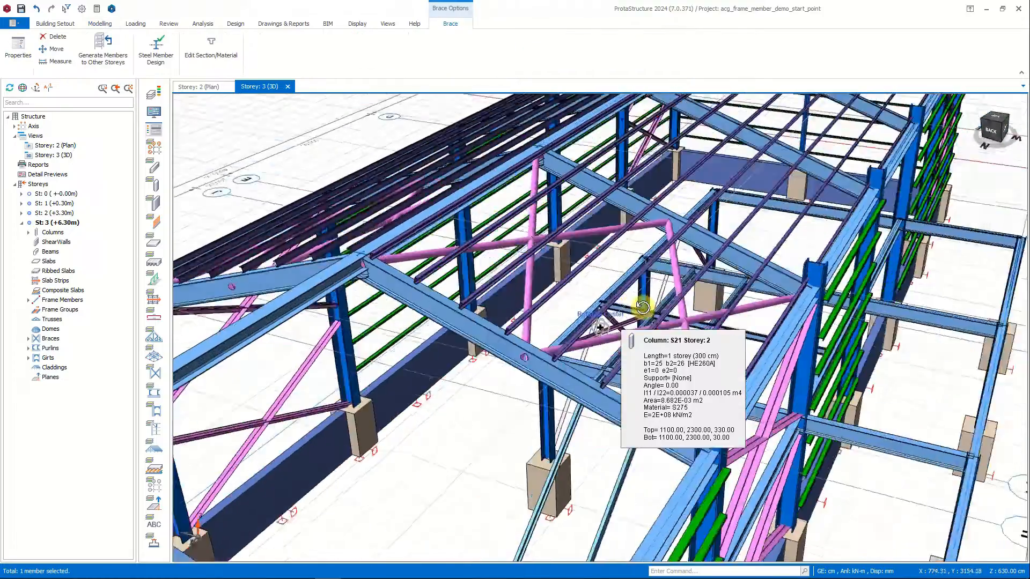
{"action": "middle_click_drag", "start_coordinate": [643, 308], "coordinate": [657, 287]}
{"action": "scroll", "coordinate": [580, 356], "scroll_direction": "up", "scroll_amount": 4}
{"action": "left_click", "coordinate": [624, 349]}
{"action": "middle_click_drag", "start_coordinate": [624, 349], "coordinate": [650, 358]}
{"action": "key", "text": "Escape"}
{"action": "double_click", "coordinate": [659, 361]}
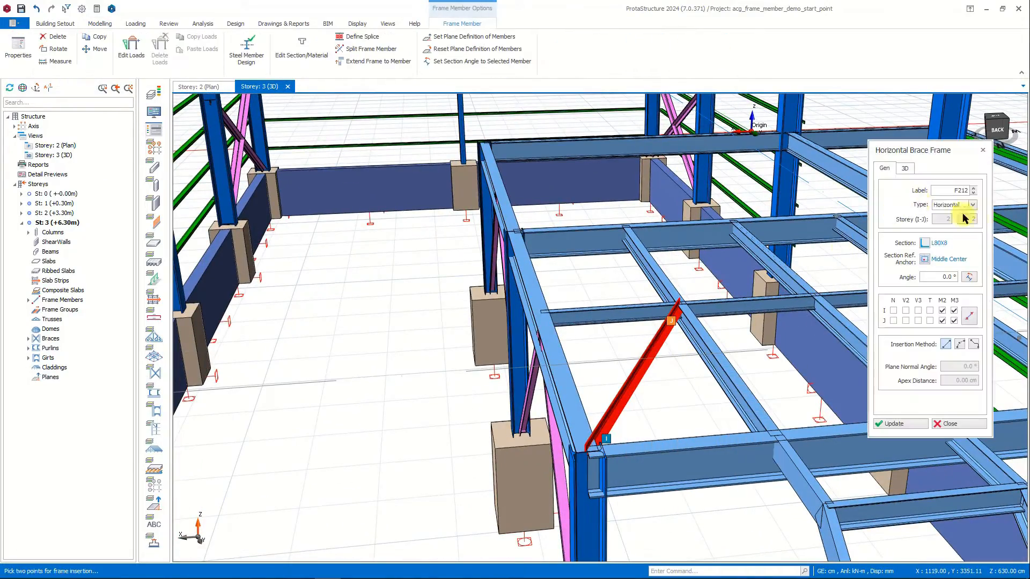
Rotate the L80X8 section of the selected horizontal brace frame in its section settings and update the member.
{"action": "left_click", "coordinate": [925, 243]}
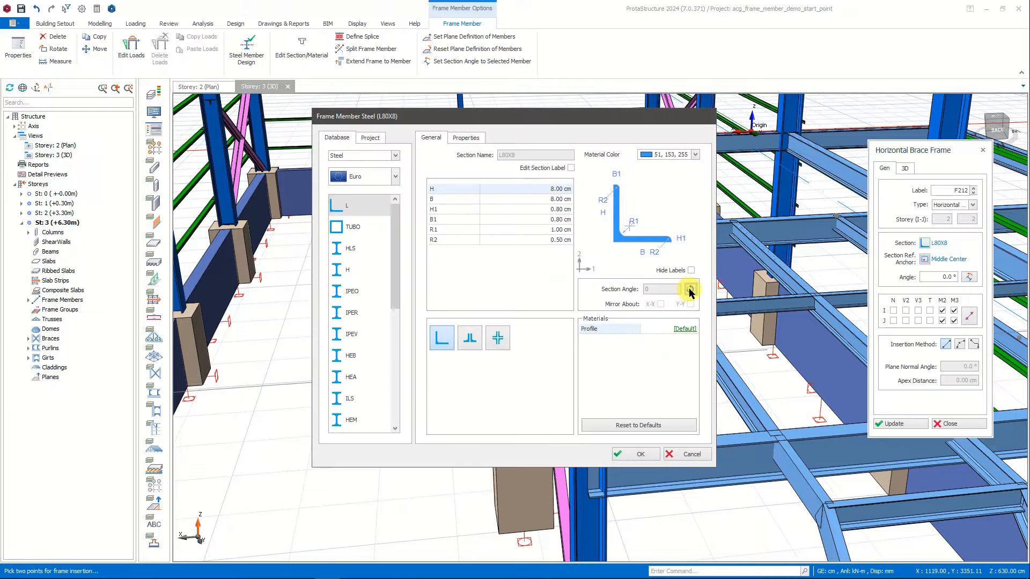
{"action": "left_click", "coordinate": [690, 290]}
{"action": "left_click", "coordinate": [629, 453]}
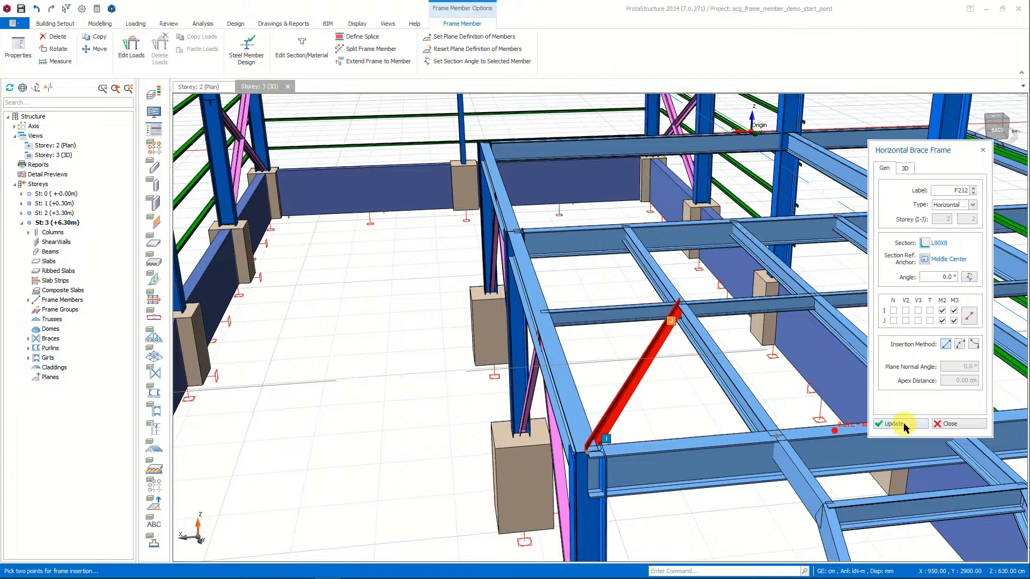
{"action": "left_click", "coordinate": [903, 425]}
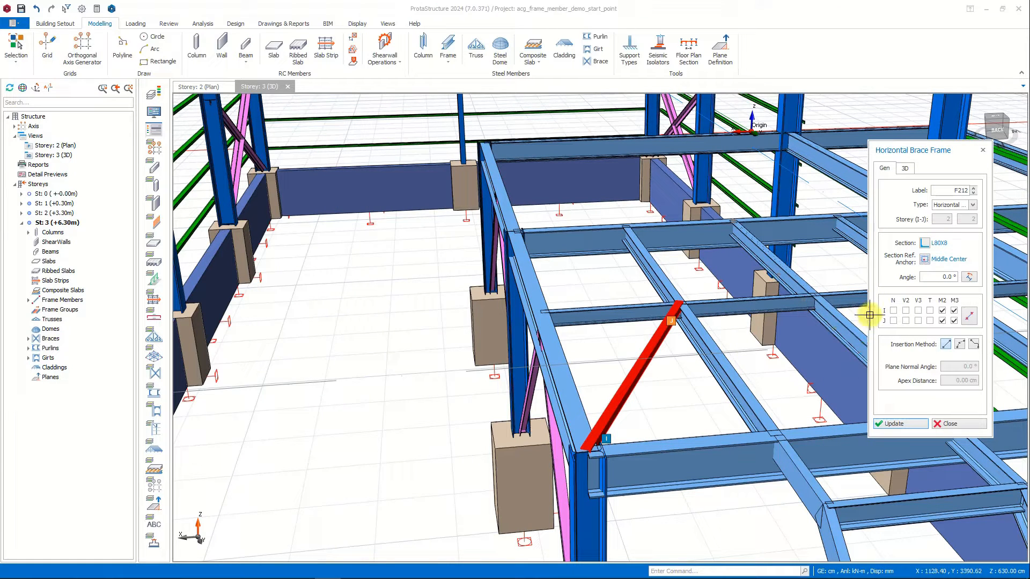
Set the horizontal brace frame's in-plane physical offset to -8 cm, update it and close its properties.
{"action": "left_click", "coordinate": [905, 169]}
{"action": "left_click", "coordinate": [894, 427]}
{"action": "middle_click_drag", "start_coordinate": [622, 461], "coordinate": [826, 408]}
{"action": "left_click", "coordinate": [494, 439]}
{"action": "double_click", "coordinate": [965, 307]}
{"action": "type", "text": "-8"}
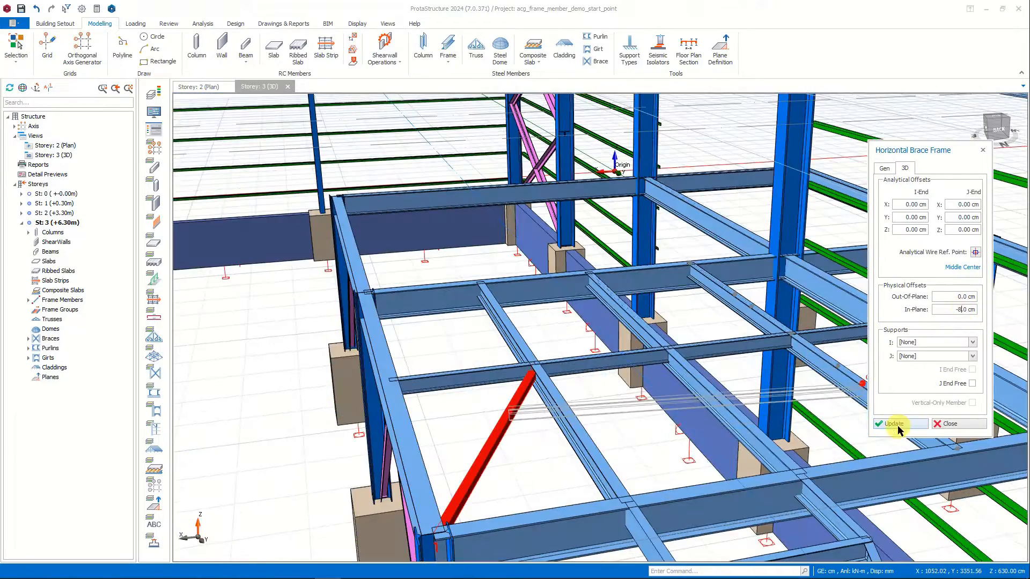
{"action": "left_click", "coordinate": [950, 425]}
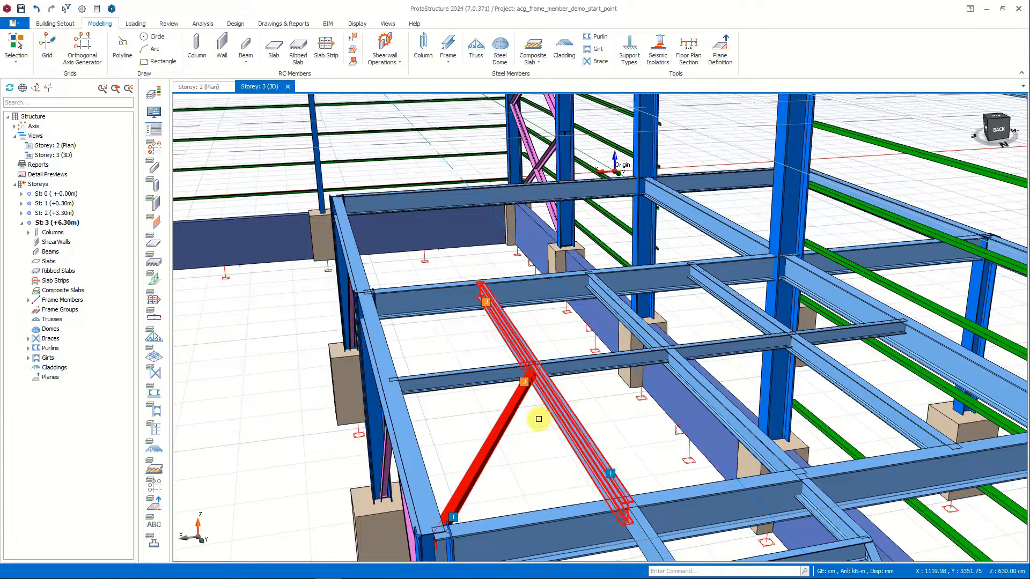
{"action": "left_click", "coordinate": [508, 421]}
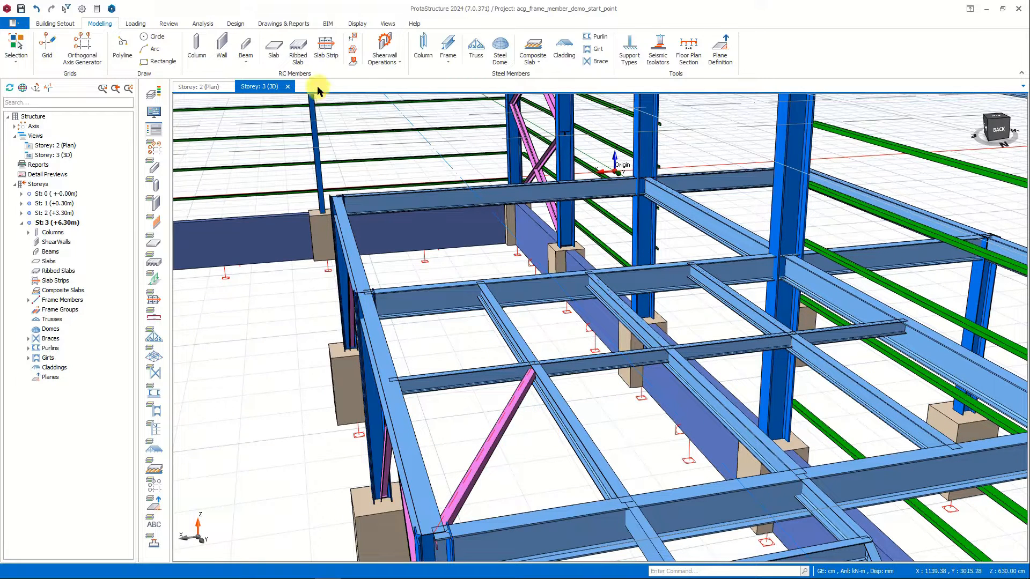
In the Storey: 2 plan, insert three more L80X8 horizontal brace frames zigzagging between the mid-bay beams and the axis E beam.
{"action": "left_click", "coordinate": [198, 87]}
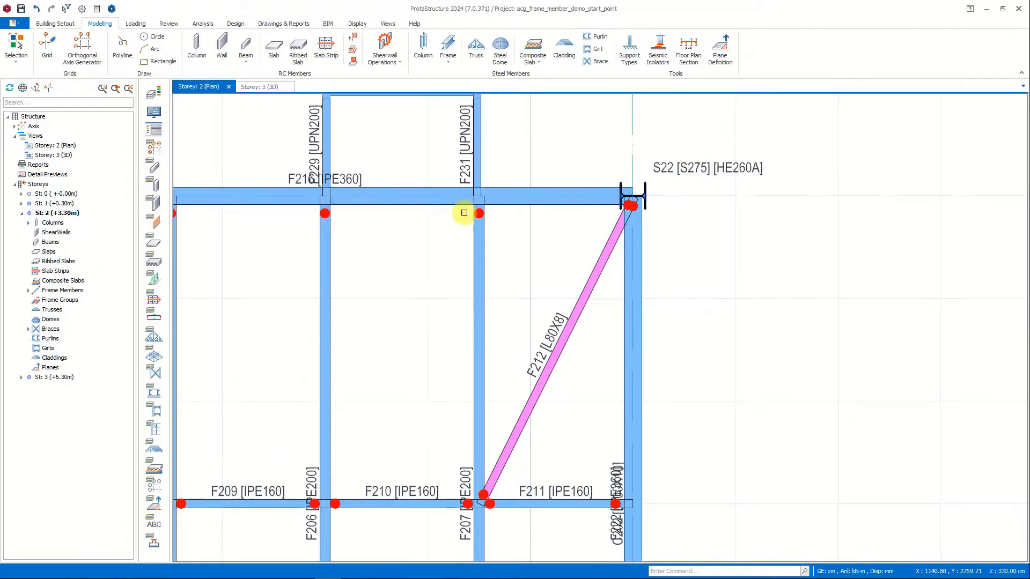
{"action": "left_click", "coordinate": [583, 306]}
{"action": "middle_click_drag", "start_coordinate": [534, 298], "coordinate": [579, 199]}
{"action": "left_click", "coordinate": [511, 400]}
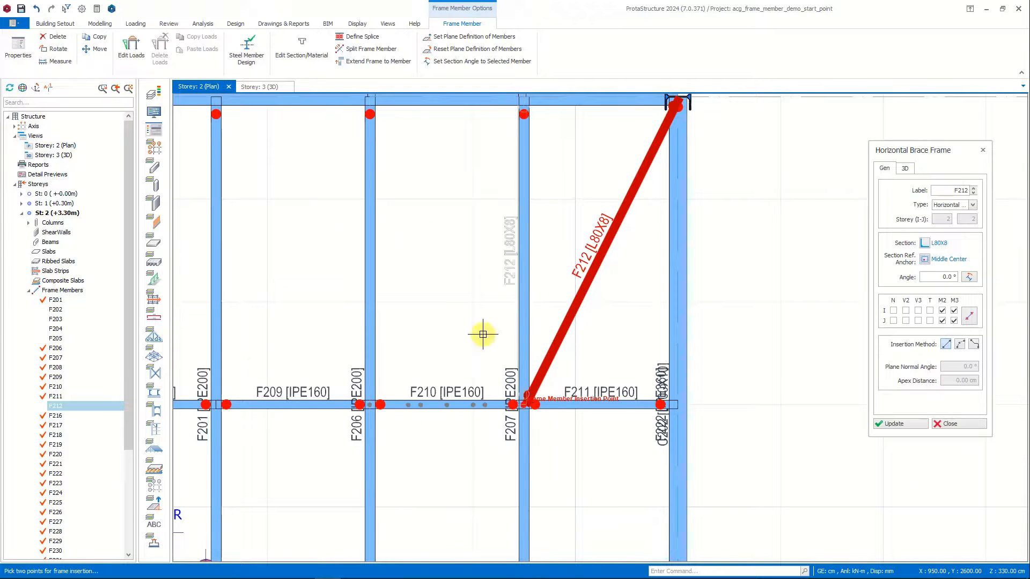
{"action": "scroll", "coordinate": [374, 102], "scroll_direction": "down", "scroll_amount": 3}
{"action": "left_click", "coordinate": [374, 100]}
{"action": "left_click", "coordinate": [374, 100]}
{"action": "left_click", "coordinate": [306, 232]}
{"action": "left_click", "coordinate": [306, 233]}
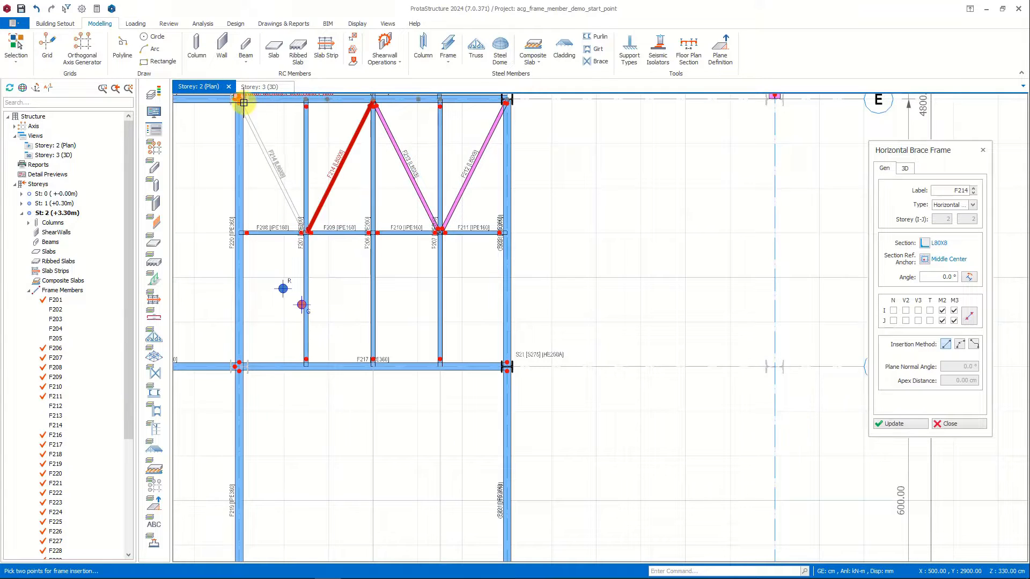
{"action": "left_click", "coordinate": [239, 101]}
Insert a horizontal brace frame from the joint of beams F207 and F211 to column S21 on axis D, and end the command.
{"action": "middle_click_drag", "start_coordinate": [365, 214], "coordinate": [345, 304]}
{"action": "left_click", "coordinate": [420, 322]}
{"action": "left_click", "coordinate": [485, 455]}
{"action": "key", "text": "Escape"}
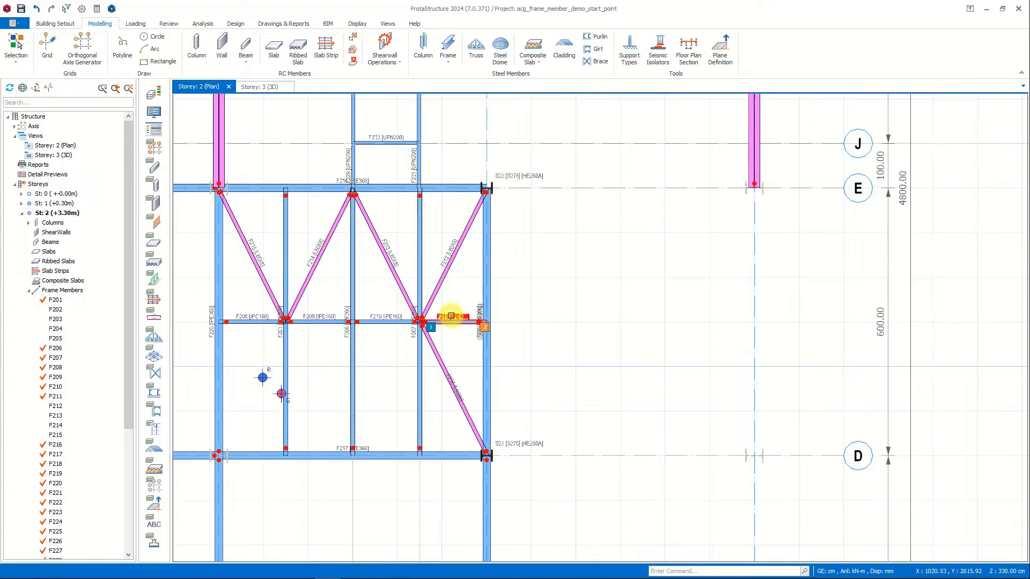
Mirror the bay's secondary beams, mid-bay beams and horizontal brace frames about axis D, keeping F as the frame member label character.
{"action": "left_click", "coordinate": [450, 321]}
{"action": "left_click", "coordinate": [418, 260]}
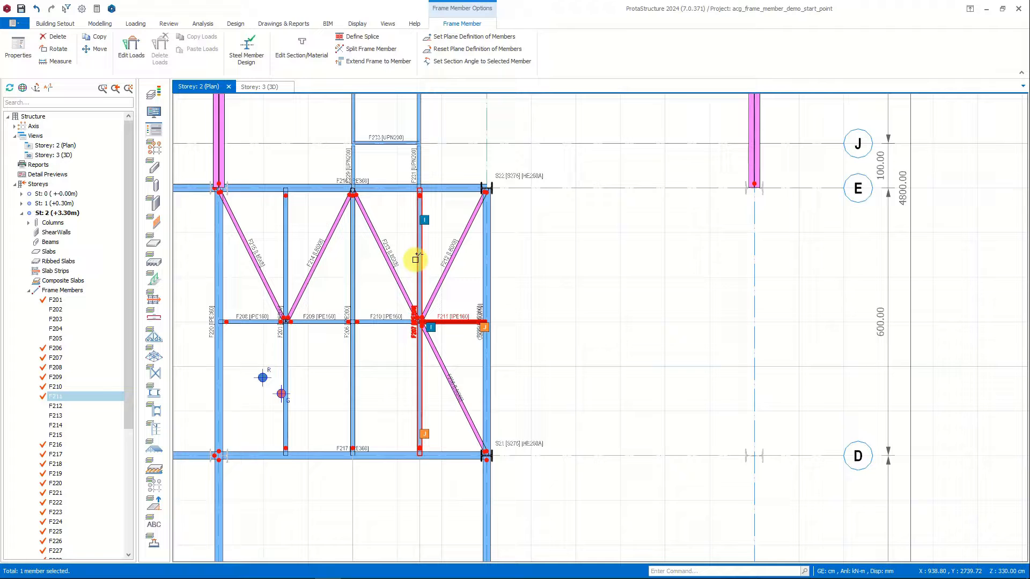
{"action": "left_click", "coordinate": [446, 262]}
{"action": "left_click", "coordinate": [384, 316]}
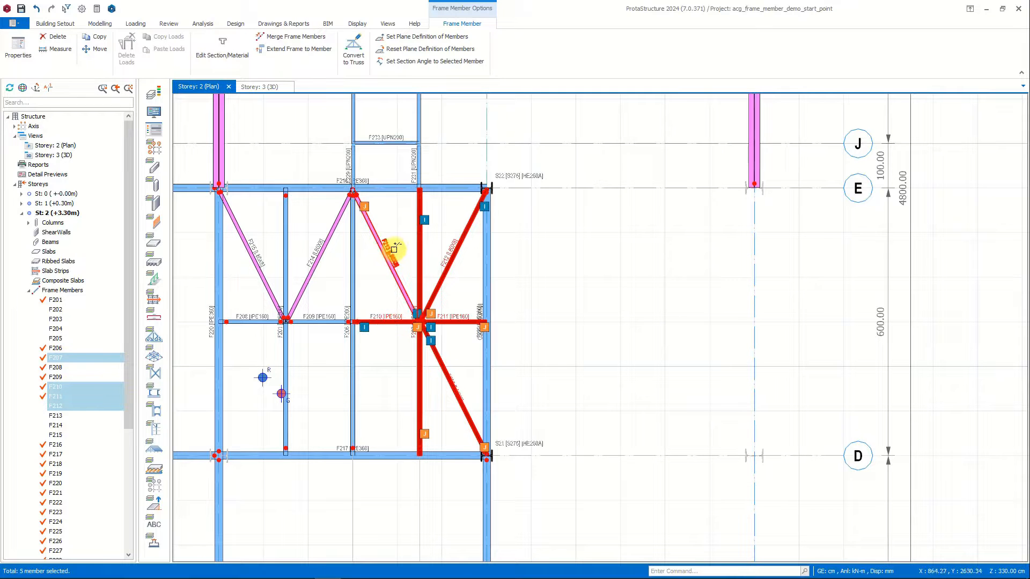
{"action": "left_click", "coordinate": [382, 249]}
{"action": "left_click", "coordinate": [353, 239]}
{"action": "left_click", "coordinate": [314, 258]}
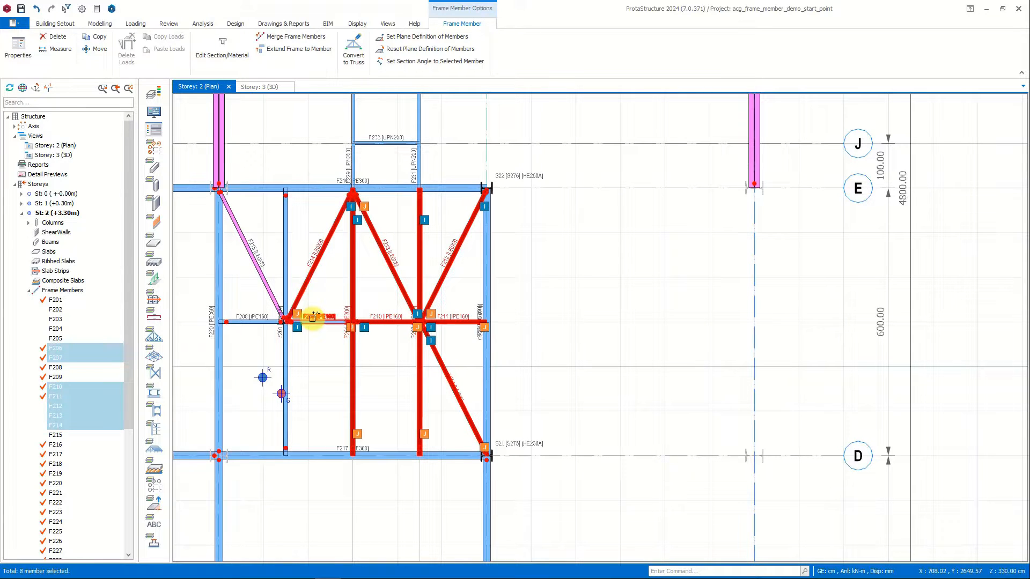
{"action": "left_click", "coordinate": [314, 320]}
{"action": "left_click", "coordinate": [288, 260]}
{"action": "left_click", "coordinate": [255, 258]}
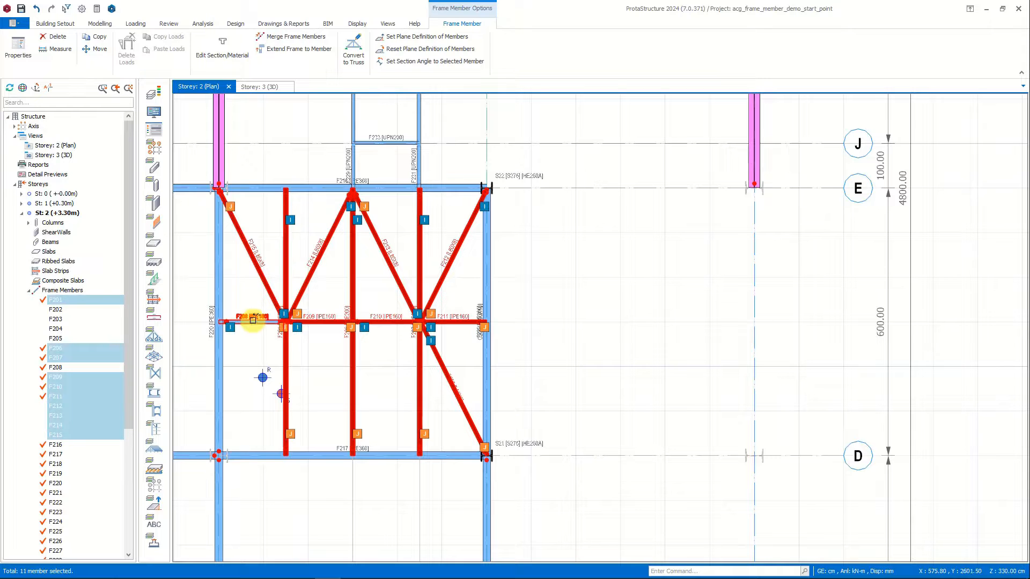
{"action": "left_click", "coordinate": [253, 319]}
{"action": "middle_click_drag", "start_coordinate": [589, 372], "coordinate": [606, 276]}
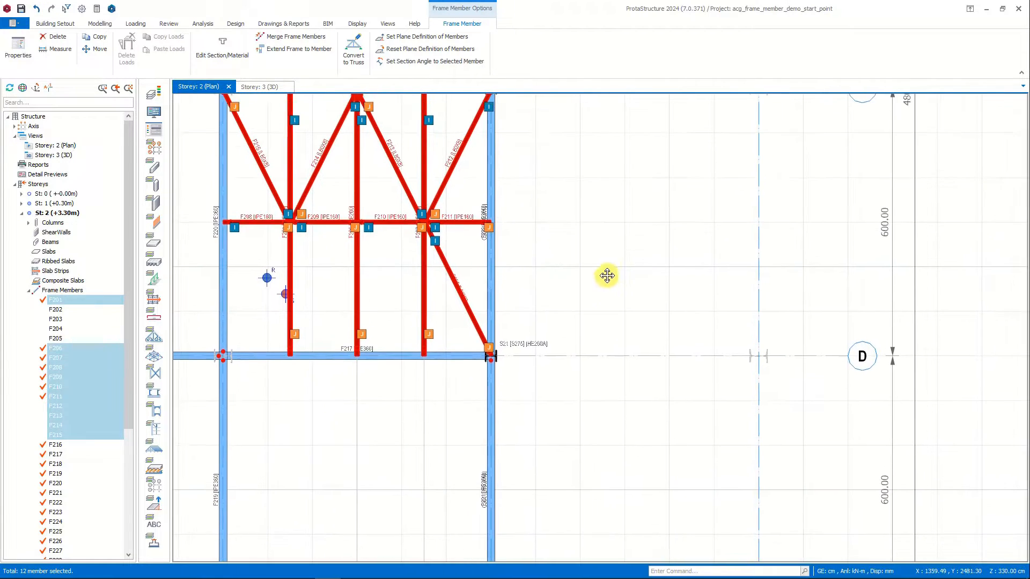
{"action": "right_click", "coordinate": [575, 225]}
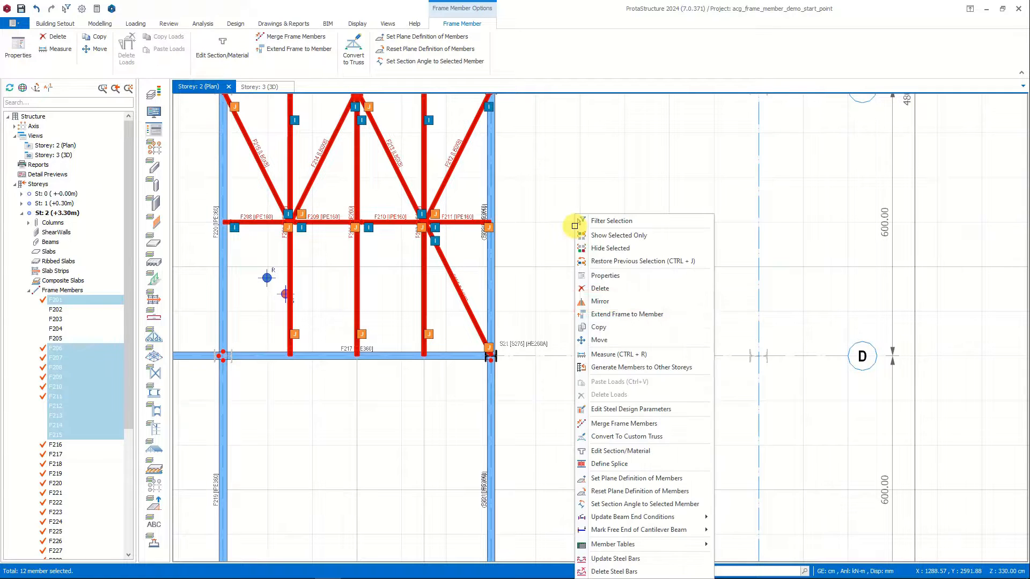
{"action": "left_click", "coordinate": [619, 302]}
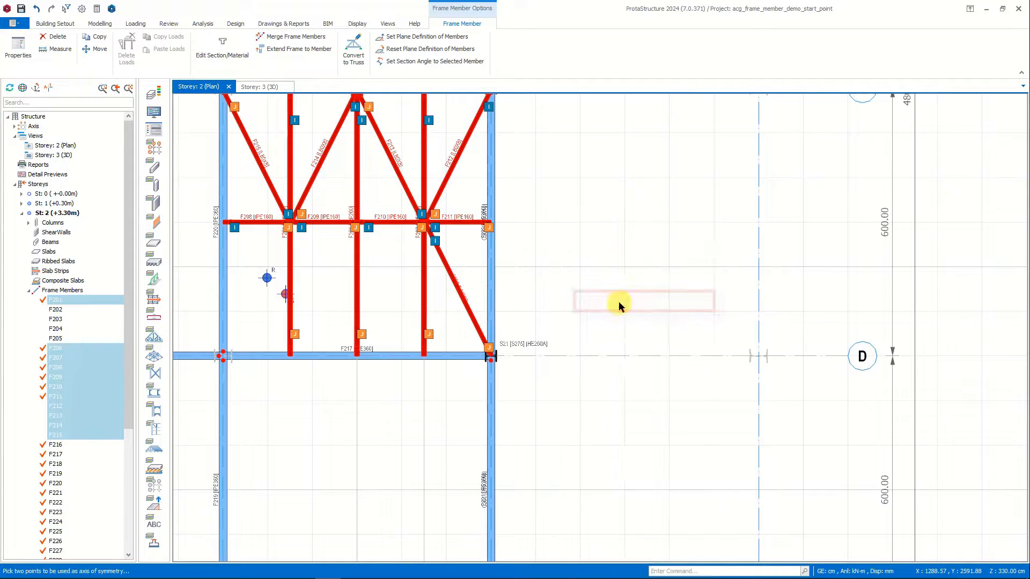
{"action": "left_click", "coordinate": [537, 355]}
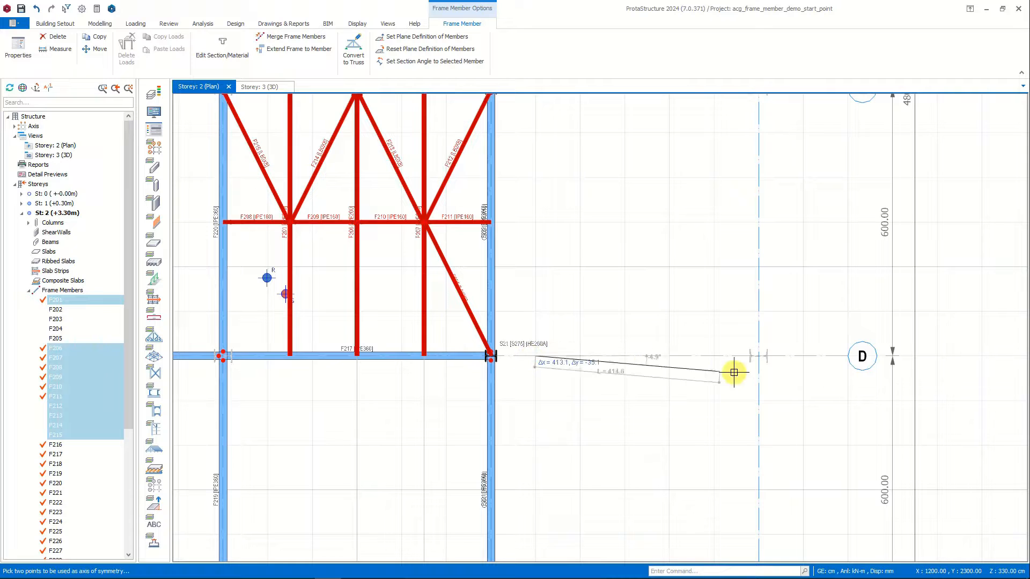
{"action": "left_click", "coordinate": [762, 354]}
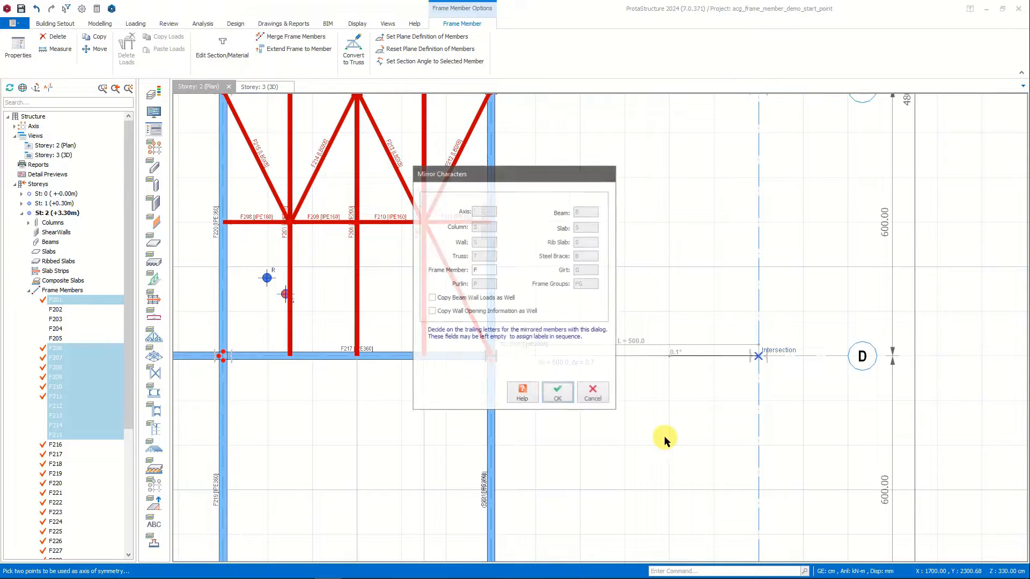
{"action": "left_click", "coordinate": [560, 395]}
Examine the mirrored beams and braces in the Storey: 3 (3D) view, then view the whole building from the opposite side.
{"action": "middle_click_drag", "start_coordinate": [568, 429], "coordinate": [591, 290]}
{"action": "left_click", "coordinate": [251, 86]}
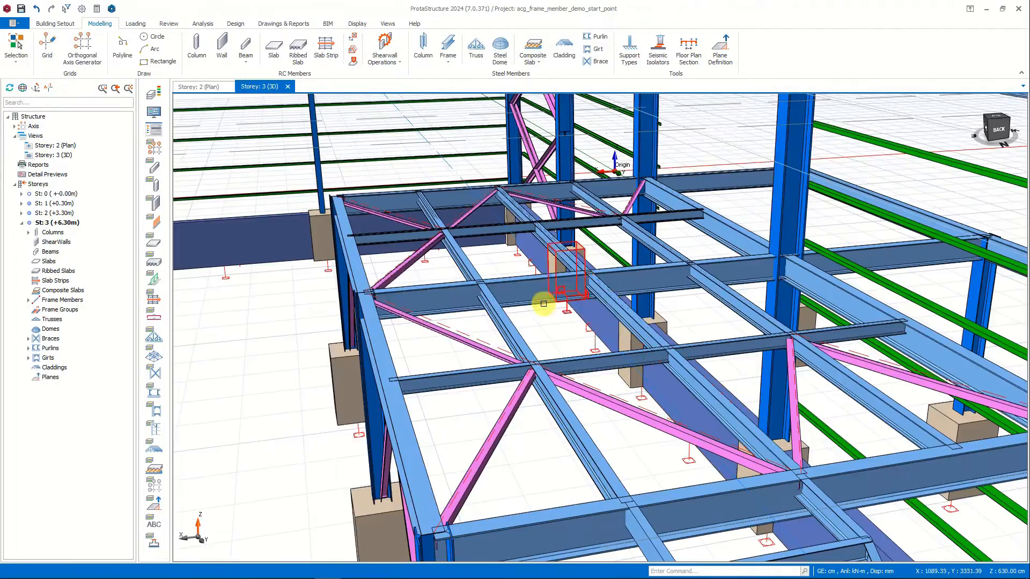
{"action": "scroll", "coordinate": [545, 301], "scroll_direction": "up", "scroll_amount": 10}
{"action": "scroll", "coordinate": [835, 338], "scroll_direction": "down", "scroll_amount": 5}
{"action": "scroll", "coordinate": [280, 239], "scroll_direction": "up", "scroll_amount": 6}
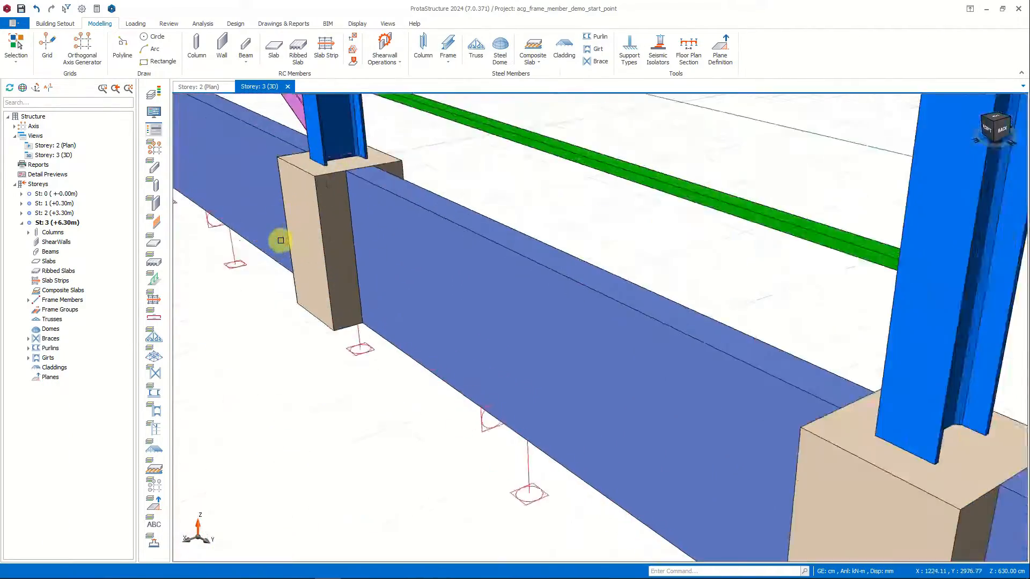
{"action": "scroll", "coordinate": [284, 240], "scroll_direction": "down", "scroll_amount": 5}
{"action": "middle_click_drag", "start_coordinate": [329, 244], "coordinate": [443, 278]}
{"action": "left_click", "coordinate": [482, 280]}
{"action": "left_click", "coordinate": [985, 120]}
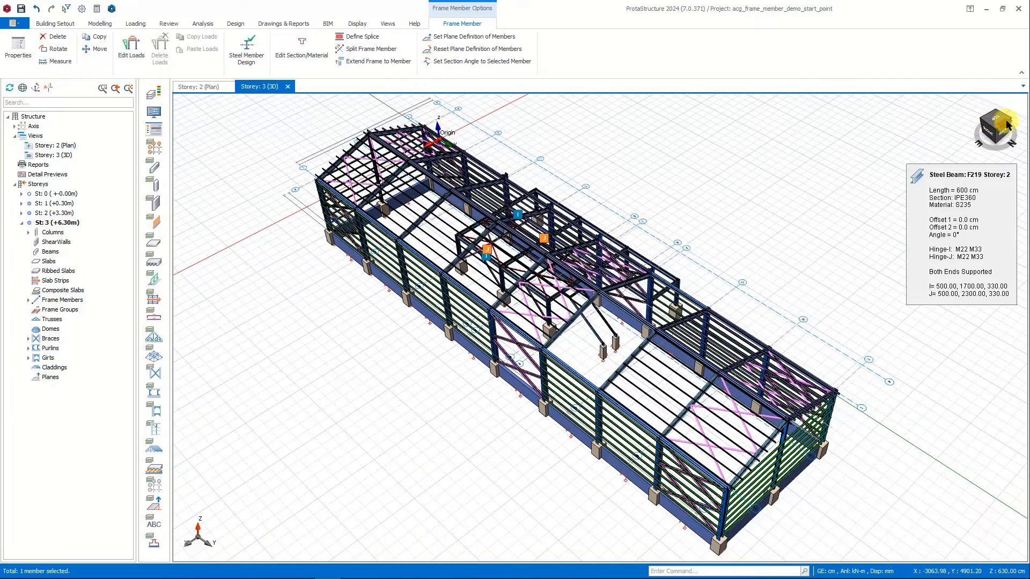
{"action": "left_click", "coordinate": [1011, 122]}
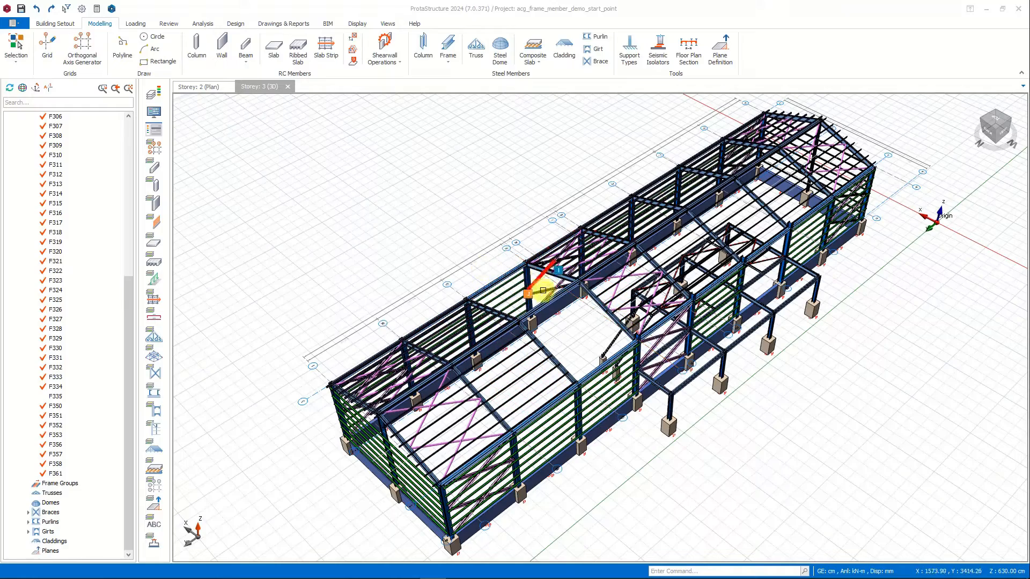
Insert a UPN120 purlin frame beside the ridge beam, spanning between the axis G and axis F rafters.
{"action": "scroll", "coordinate": [578, 299], "scroll_direction": "up", "scroll_amount": 5}
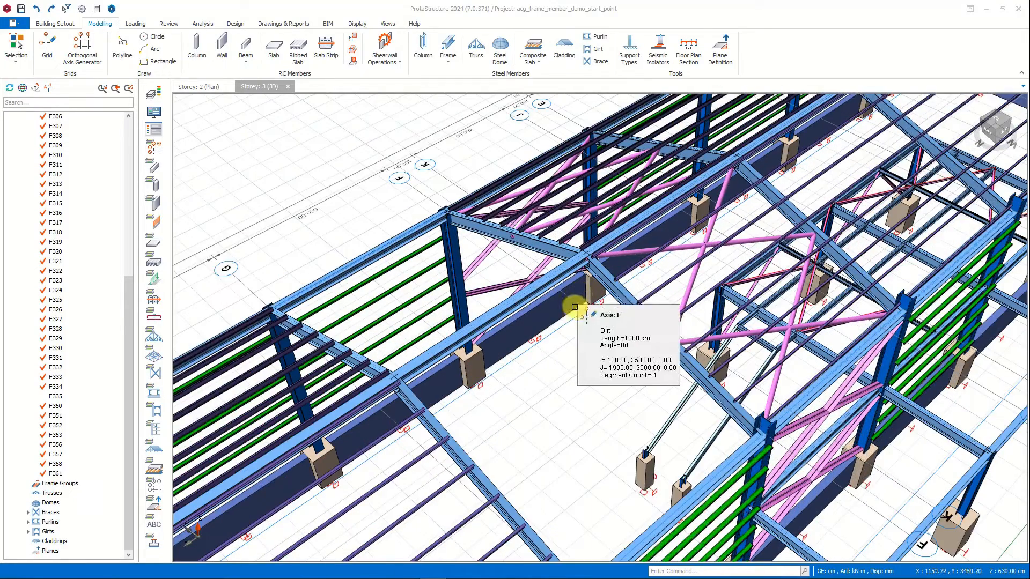
{"action": "scroll", "coordinate": [574, 300], "scroll_direction": "up", "scroll_amount": 2}
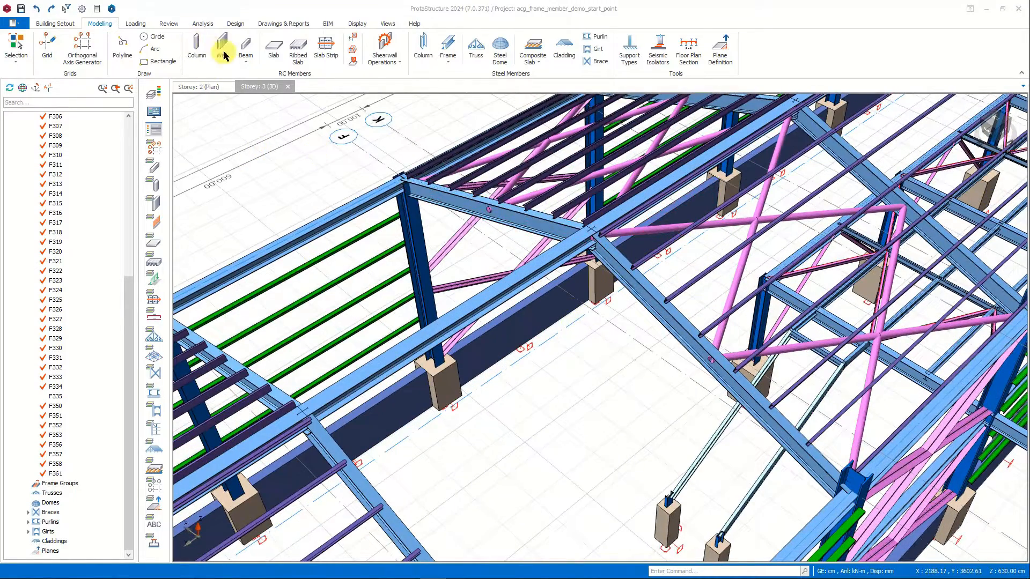
{"action": "left_click", "coordinate": [441, 58]}
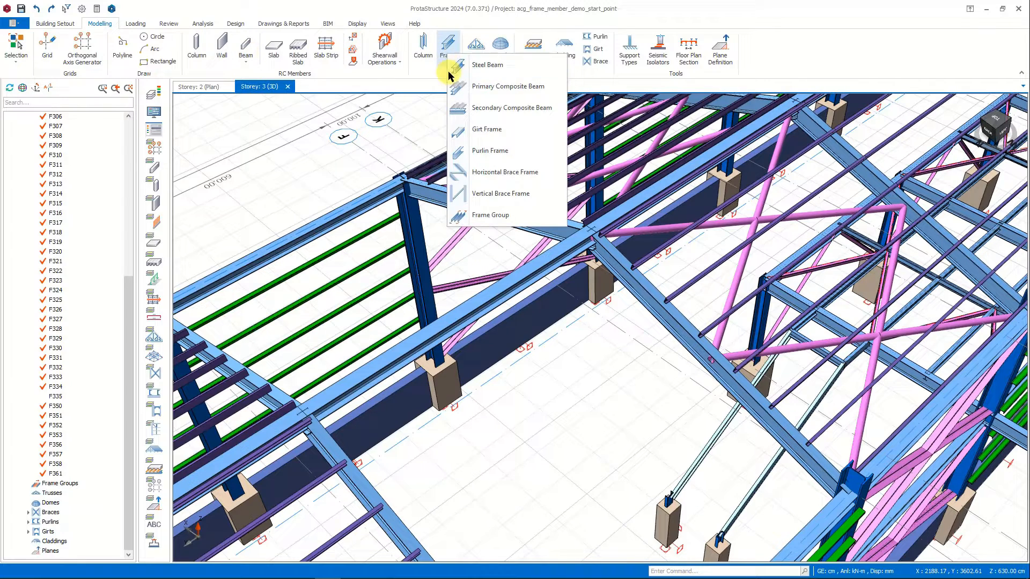
{"action": "left_click", "coordinate": [488, 145]}
{"action": "left_click", "coordinate": [925, 243]}
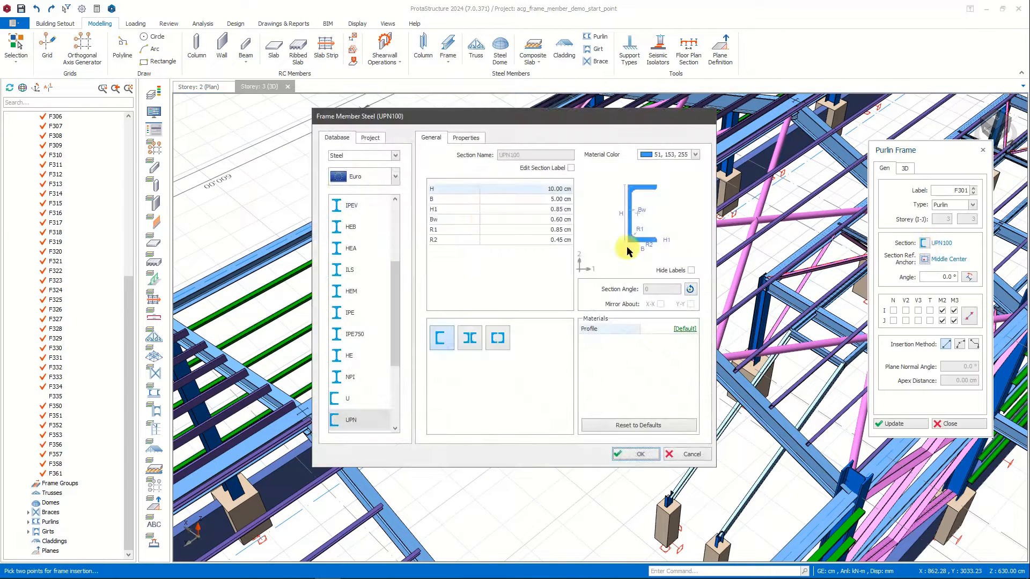
{"action": "left_click", "coordinate": [369, 138]}
{"action": "left_click", "coordinate": [635, 454]}
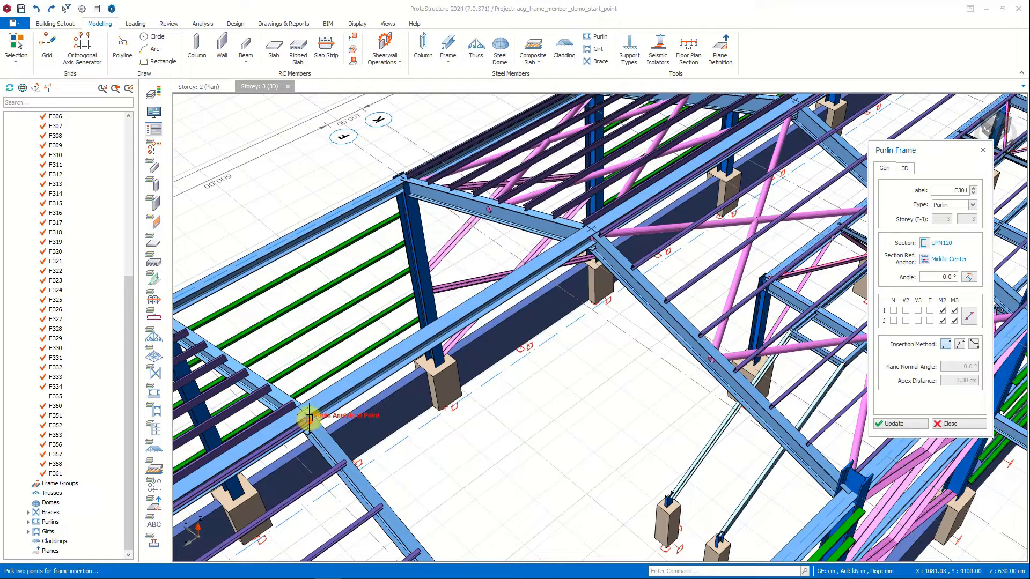
{"action": "left_click", "coordinate": [309, 418]}
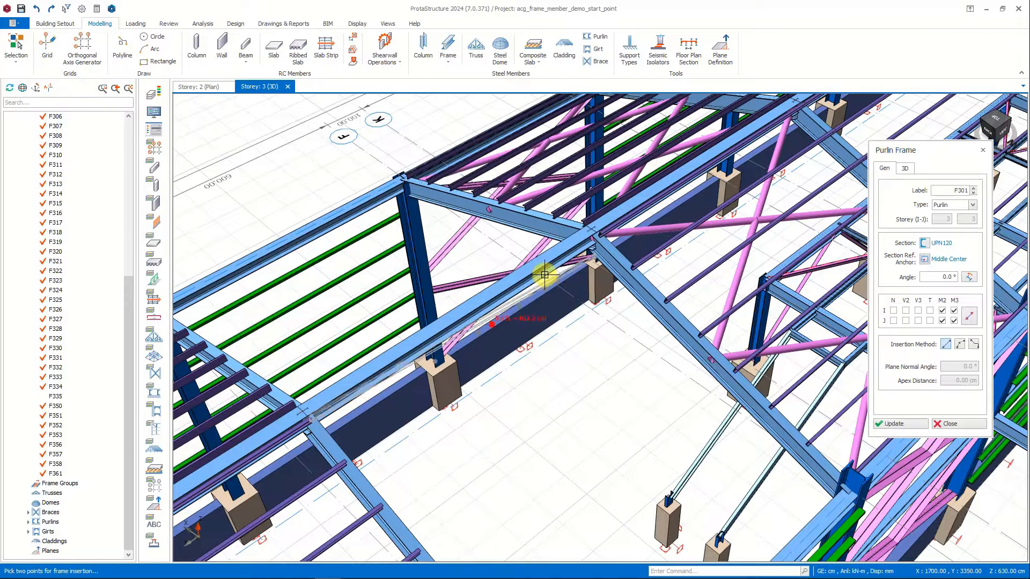
{"action": "left_click", "coordinate": [600, 234]}
Update the new purlin's in-plane physical offset, match its section angle to the rafter slope at -18.435°, and end the command.
{"action": "scroll", "coordinate": [490, 317], "scroll_direction": "up", "scroll_amount": 3}
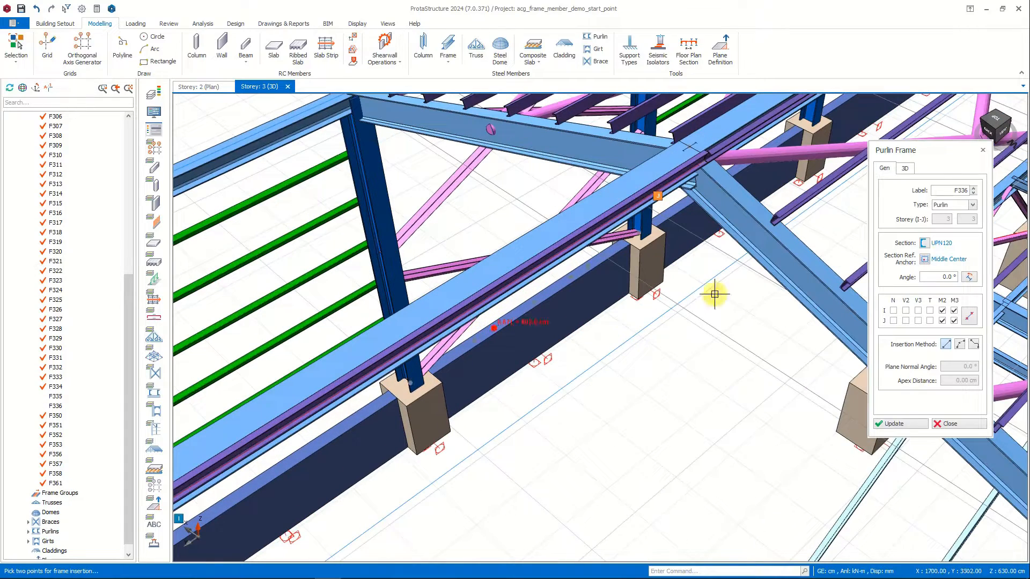
{"action": "left_click", "coordinate": [904, 168]}
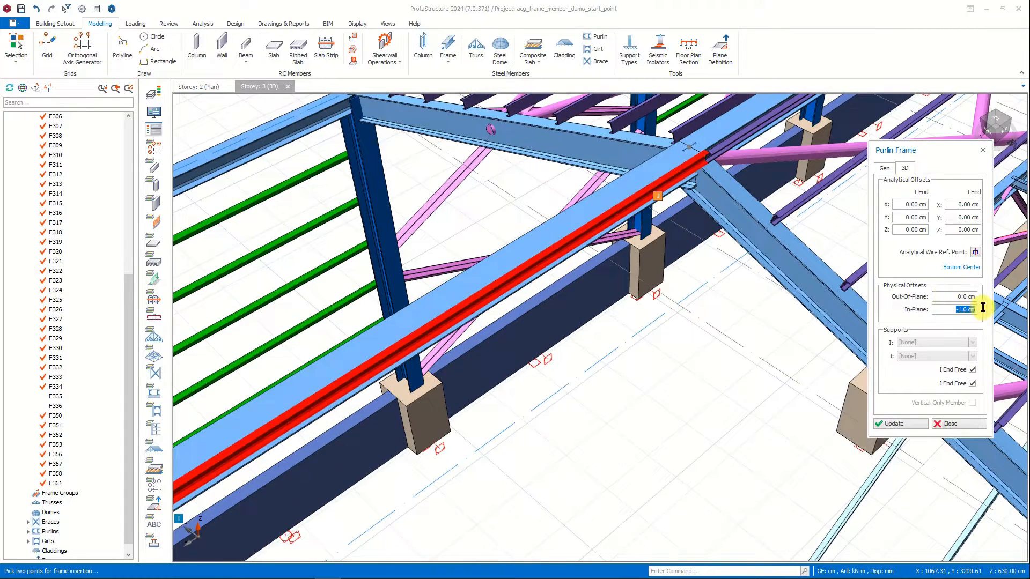
{"action": "left_click", "coordinate": [909, 424]}
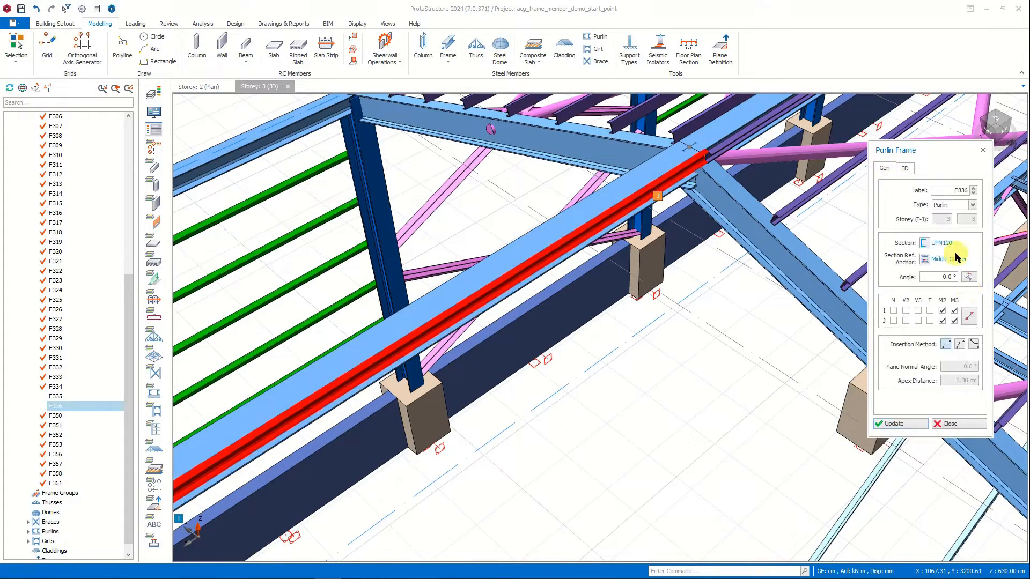
{"action": "left_click", "coordinate": [969, 277]}
{"action": "left_click", "coordinate": [907, 424]}
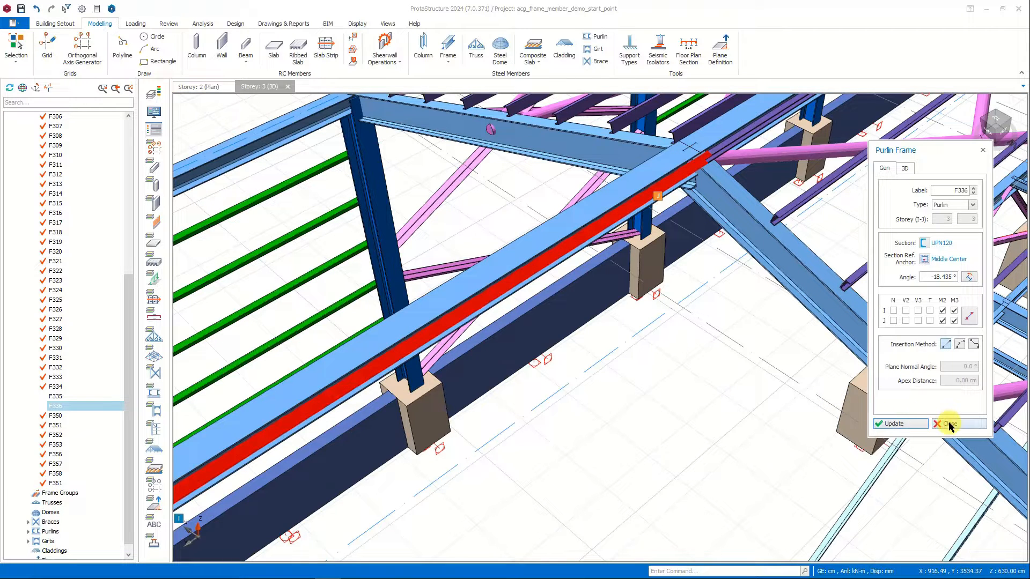
{"action": "left_click", "coordinate": [949, 426]}
{"action": "key", "text": "Escape"}
Copy the purlin frame beside the ridge beam to the first, third and fourth purlin positions down the axis G rafter.
{"action": "middle_click_drag", "start_coordinate": [688, 350], "coordinate": [606, 284]}
{"action": "scroll", "coordinate": [745, 297], "scroll_direction": "down", "scroll_amount": 2}
{"action": "left_click", "coordinate": [598, 288]}
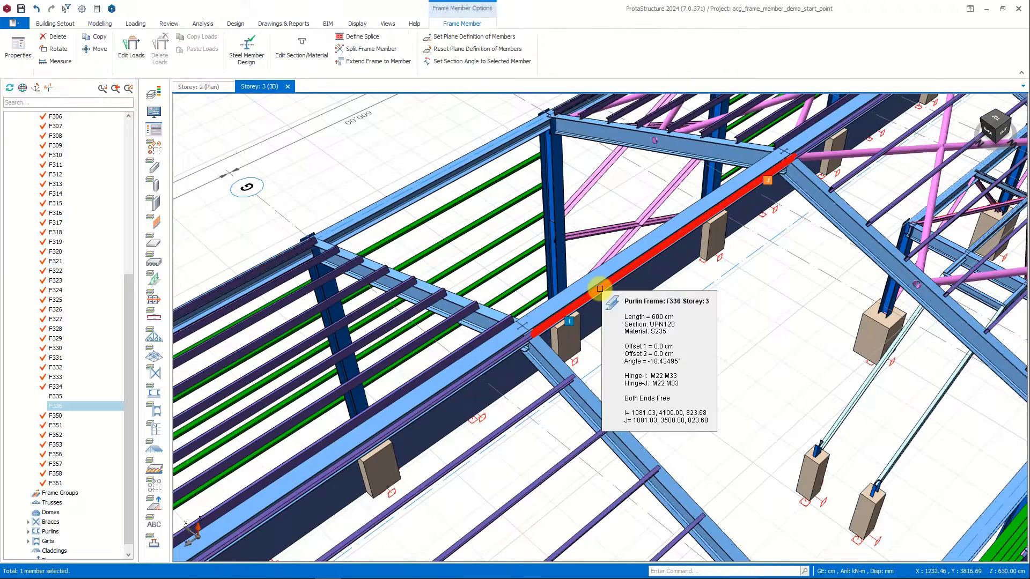
{"action": "right_click", "coordinate": [599, 288]}
{"action": "left_click", "coordinate": [633, 264]}
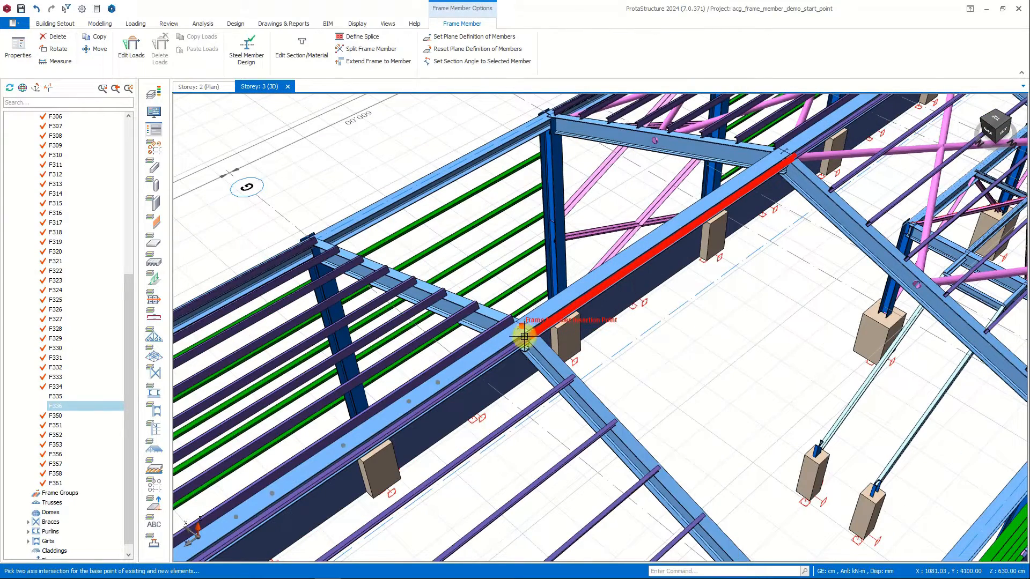
{"action": "left_click", "coordinate": [530, 334]}
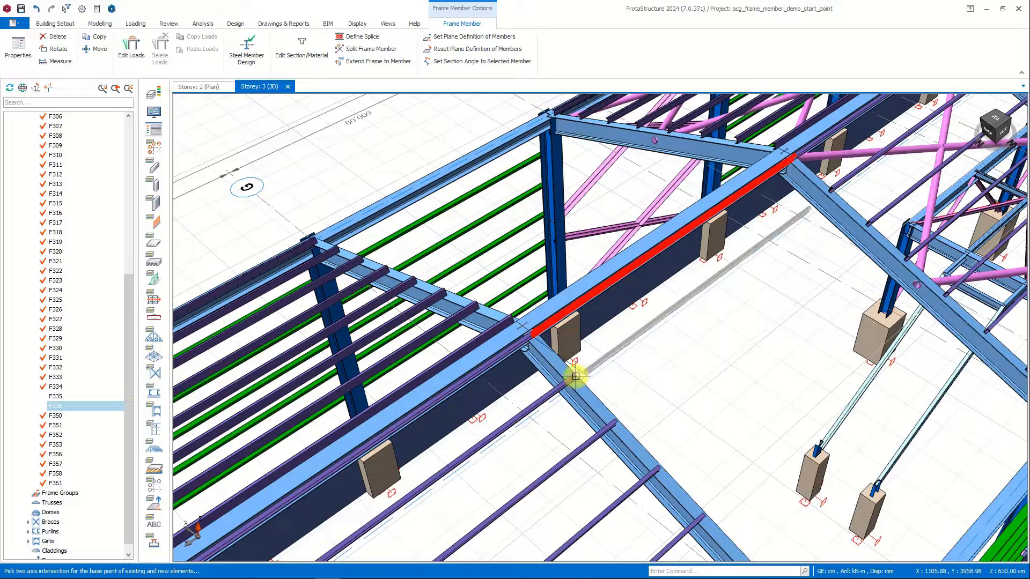
{"action": "left_click", "coordinate": [573, 376]}
{"action": "left_click", "coordinate": [657, 469]}
{"action": "left_click", "coordinate": [704, 516]}
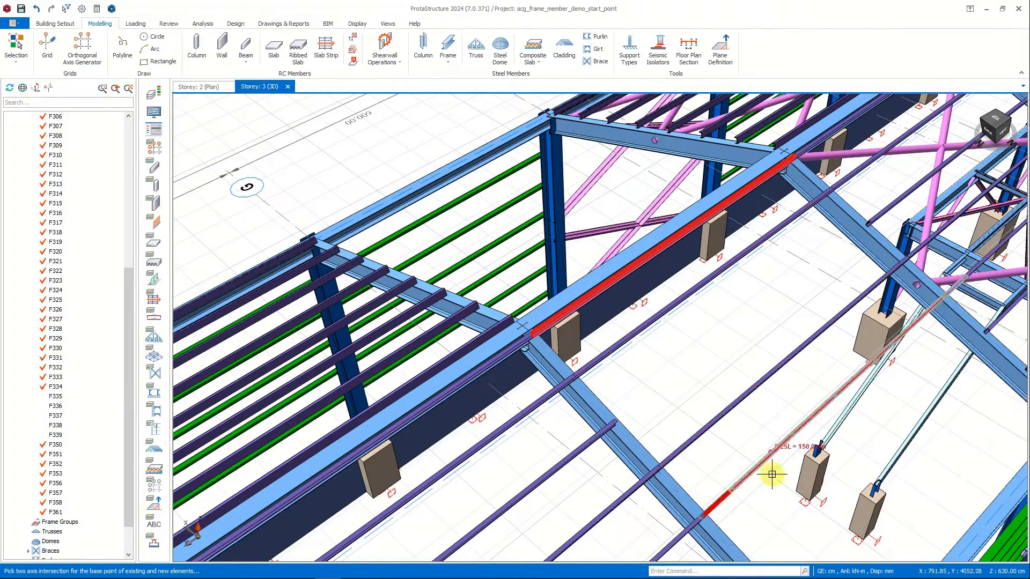
Place three more copies of the purlin frame at the remaining purlin positions towards the eave and end the command.
{"action": "middle_click_drag", "start_coordinate": [772, 476], "coordinate": [563, 391]}
{"action": "left_click", "coordinate": [510, 336]}
{"action": "left_click", "coordinate": [556, 382]}
{"action": "left_click", "coordinate": [600, 431]}
{"action": "key", "text": "Escape"}
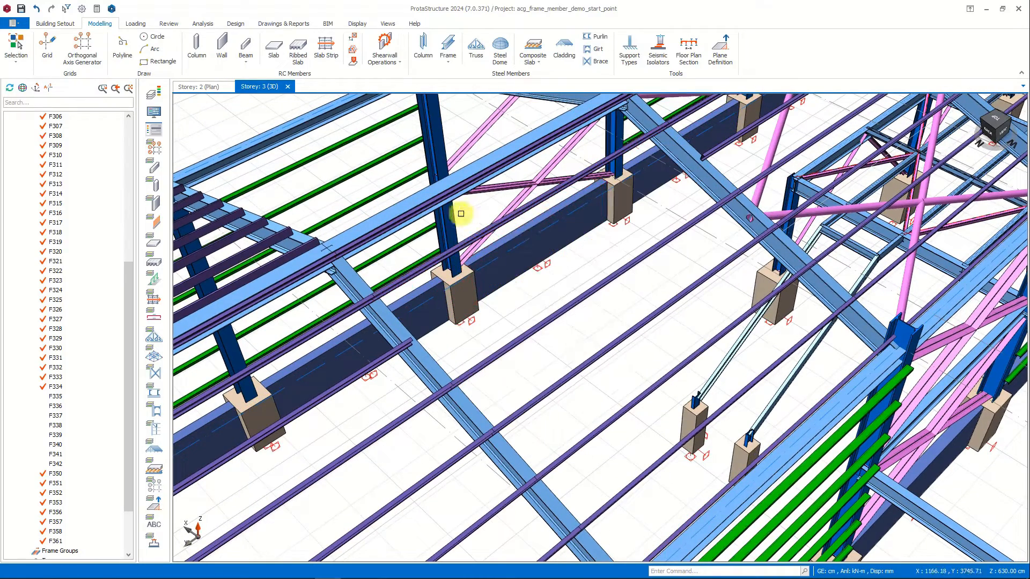
Insert a UPN120 cross purlin frame between the first two copied purlins near axis G and update its section angle to 0°.
{"action": "double_click", "coordinate": [473, 238]}
{"action": "scroll", "coordinate": [473, 238], "scroll_direction": "up", "scroll_amount": 2}
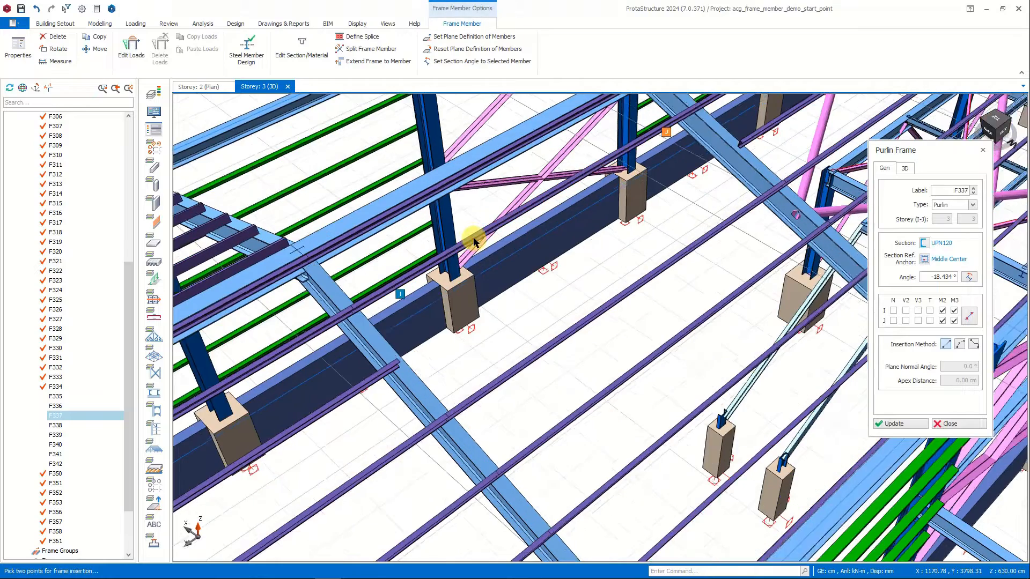
{"action": "left_click", "coordinate": [457, 246]}
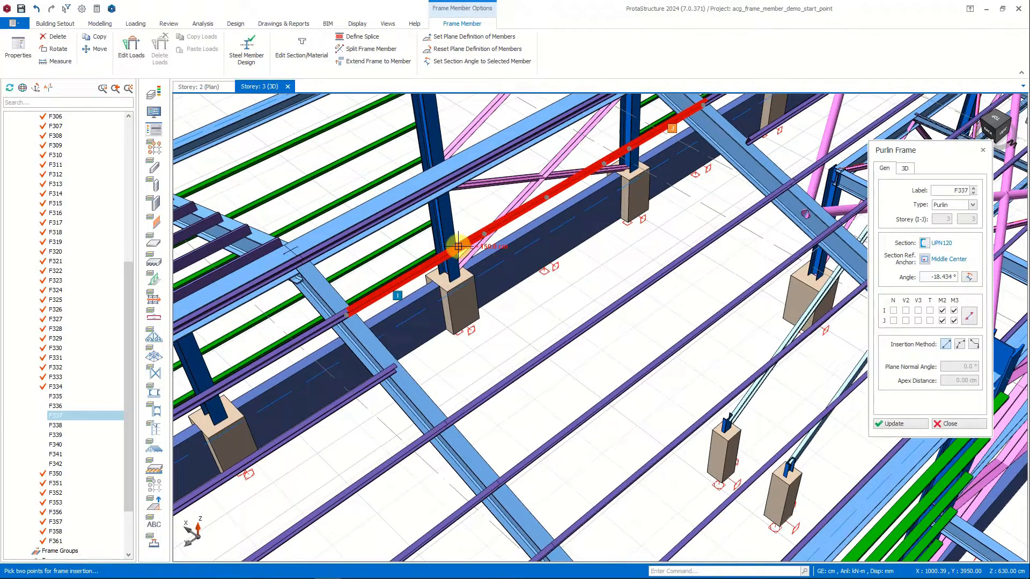
{"action": "left_click", "coordinate": [545, 351]}
{"action": "double_click", "coordinate": [957, 276]}
{"action": "left_click", "coordinate": [911, 423]}
Copy the cross purlin frame along the upper purlin towards axis F to form the other side of the roof opening.
{"action": "scroll", "coordinate": [517, 269], "scroll_direction": "up", "scroll_amount": 2}
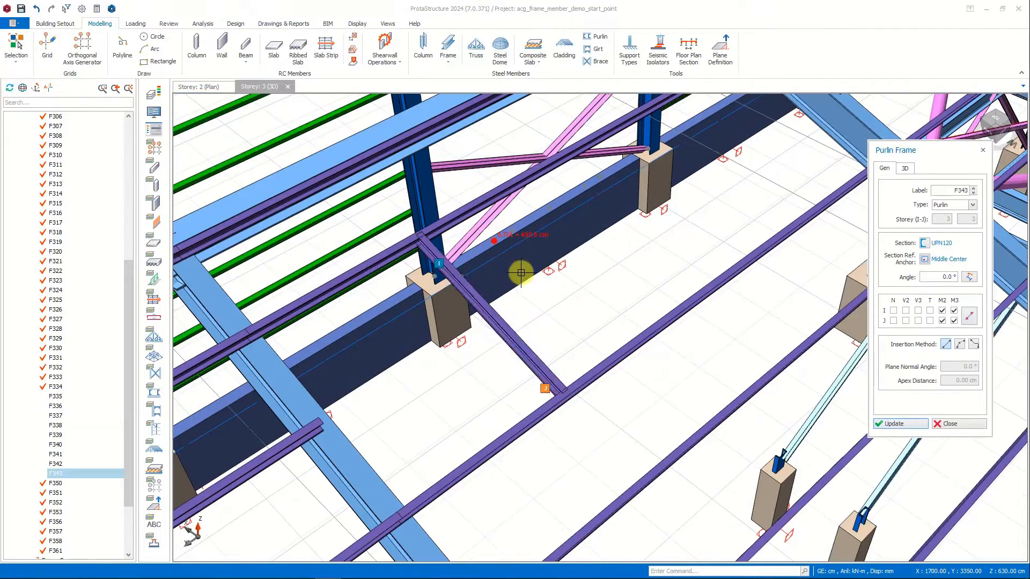
{"action": "right_click", "coordinate": [473, 292]}
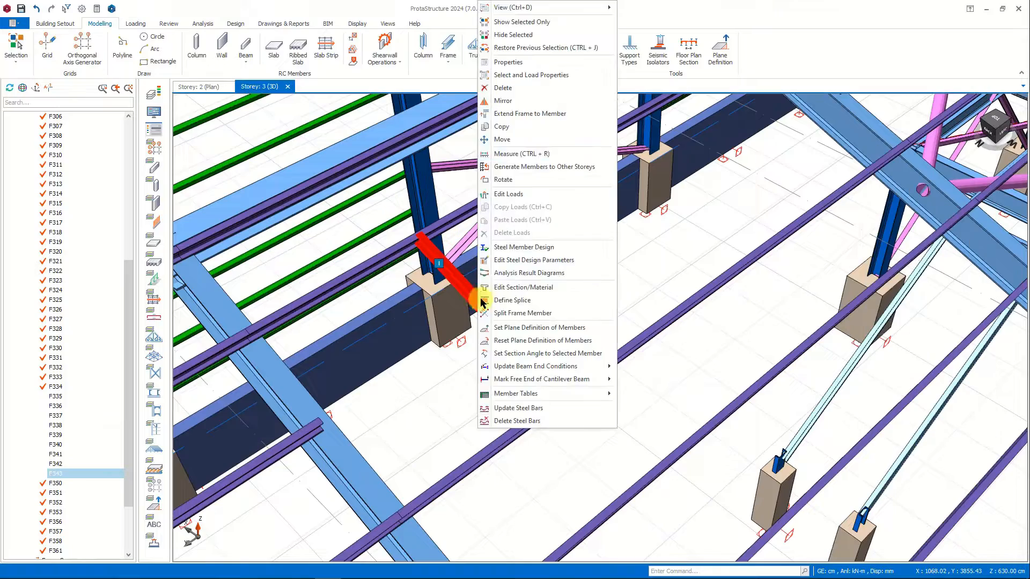
{"action": "left_click", "coordinate": [555, 164]}
{"action": "left_click", "coordinate": [562, 160]}
{"action": "middle_click_drag", "start_coordinate": [742, 363], "coordinate": [641, 200]}
{"action": "scroll", "coordinate": [402, 154], "scroll_direction": "up", "scroll_amount": 3}
{"action": "scroll", "coordinate": [574, 208], "scroll_direction": "down", "scroll_amount": 2}
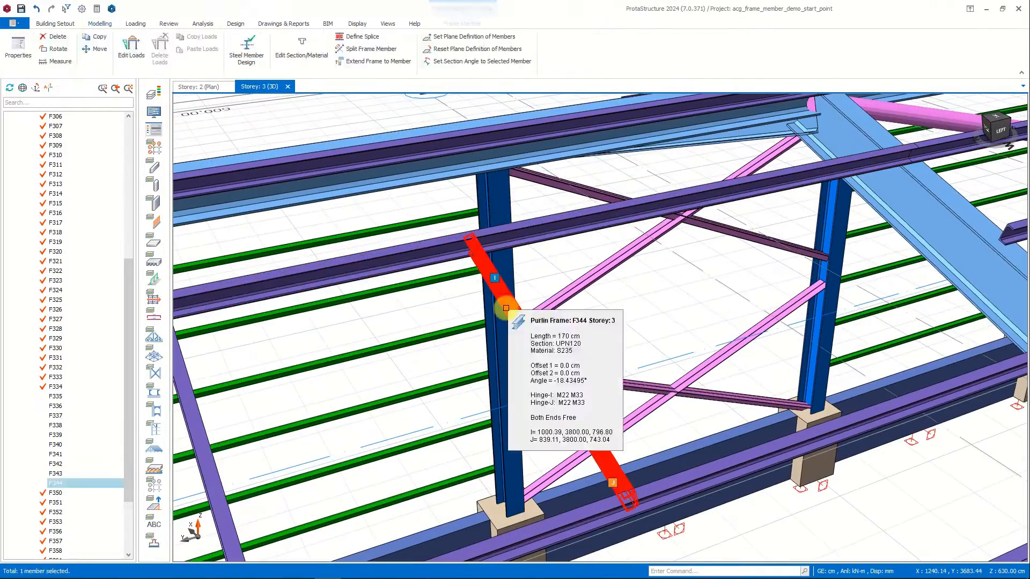
Rotate the UPN120 section of the second cross purlin frame to a section angle of 180 and update the member.
{"action": "double_click", "coordinate": [499, 295]}
{"action": "left_click", "coordinate": [904, 169]}
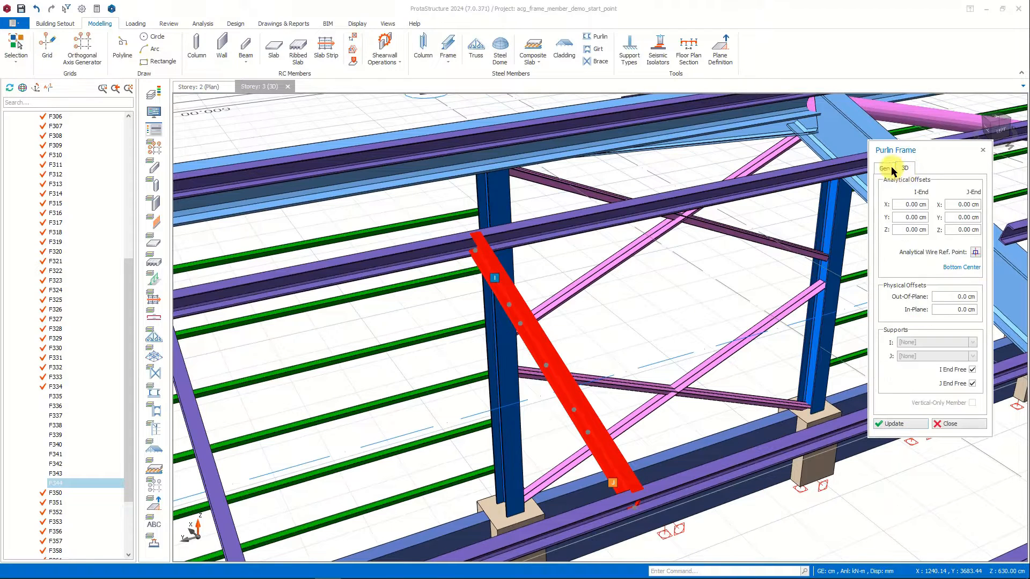
{"action": "left_click", "coordinate": [889, 167]}
{"action": "middle_click_drag", "start_coordinate": [708, 342], "coordinate": [861, 345]}
{"action": "left_click", "coordinate": [924, 243]}
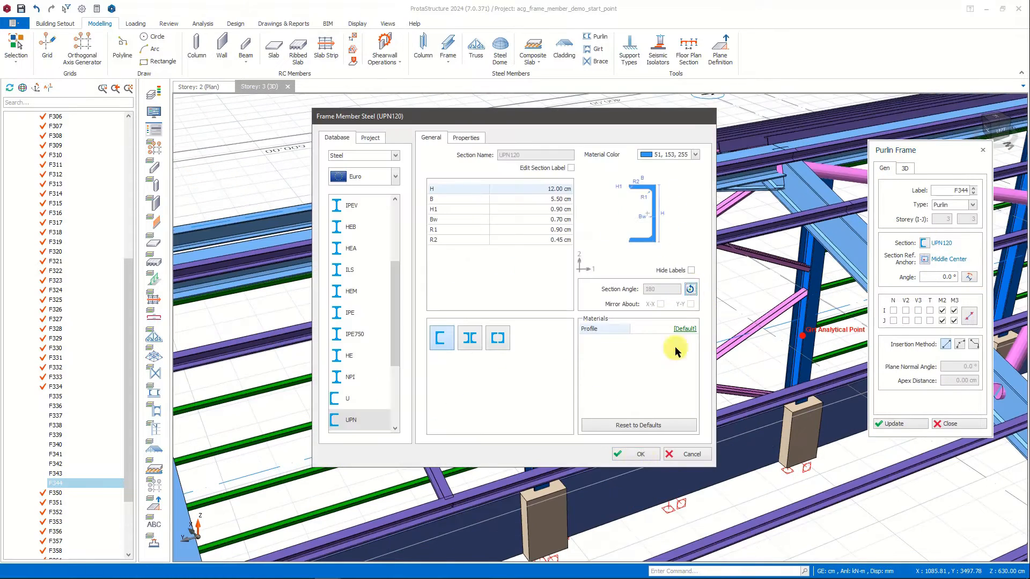
{"action": "left_click", "coordinate": [648, 453]}
{"action": "left_click", "coordinate": [920, 424]}
{"action": "key", "text": "Escape"}
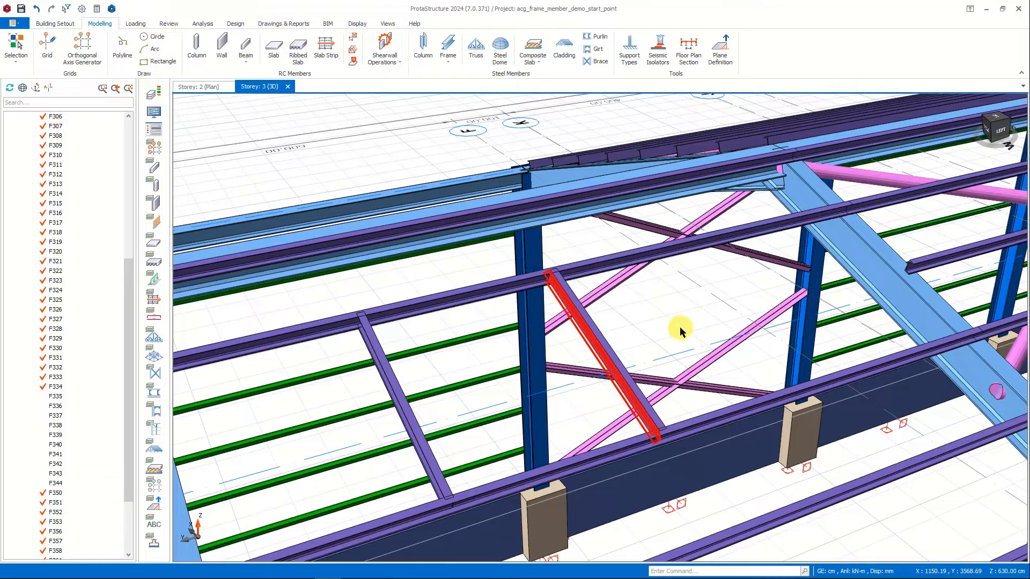
Using the upper purlin's properties, insert two short purlin frames from the cross members to the axis F and axis G rafters.
{"action": "scroll", "coordinate": [680, 332], "scroll_direction": "down", "scroll_amount": 3}
{"action": "left_click", "coordinate": [653, 289]}
{"action": "double_click", "coordinate": [652, 289]}
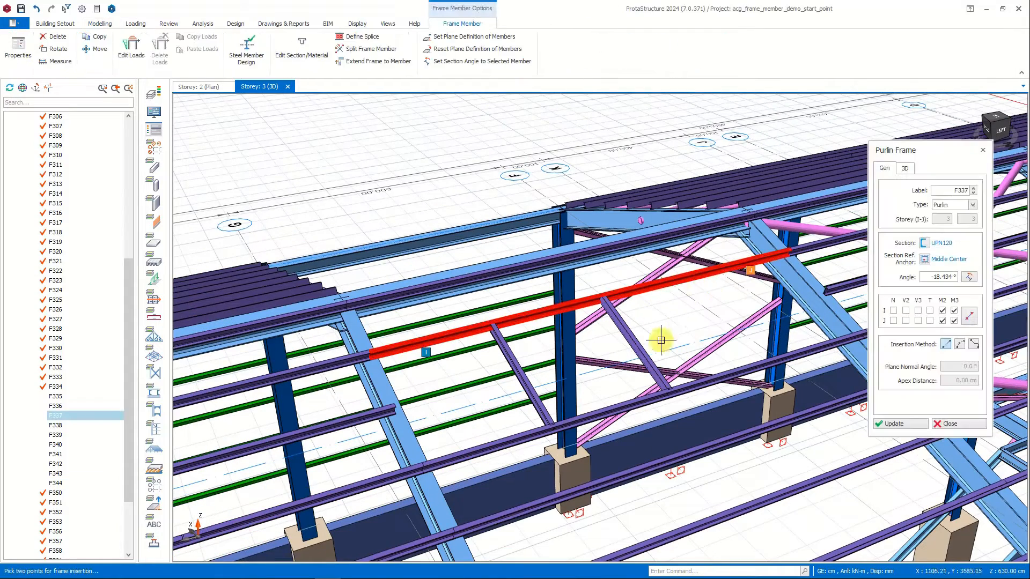
{"action": "left_click", "coordinate": [637, 345]}
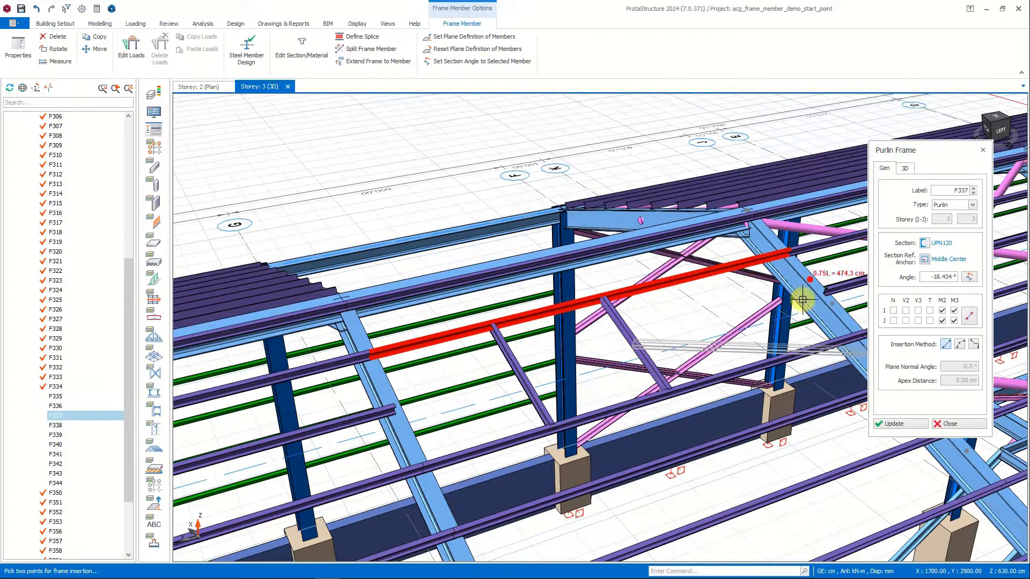
{"action": "left_click", "coordinate": [826, 287]}
{"action": "left_click", "coordinate": [396, 409]}
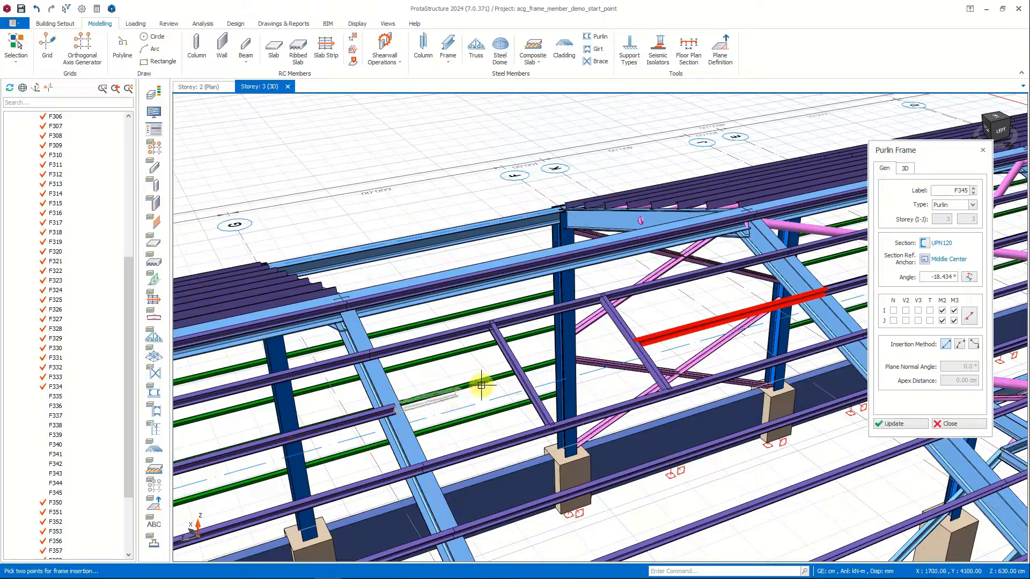
{"action": "left_click", "coordinate": [518, 373]}
{"action": "key", "text": "Escape"}
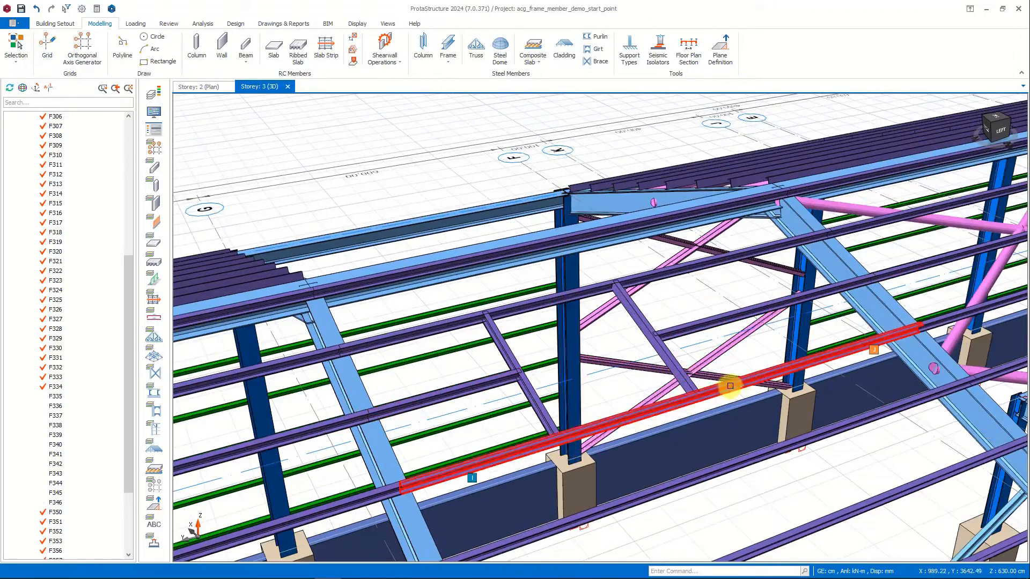
Mirror the eleven new purlin frames of the axis G to F bay, including the opening's cross members, about the ridge line.
{"action": "mouse_move", "coordinate": [731, 386]}
{"action": "middle_mouse_down"}
{"action": "mouse_move", "coordinate": [793, 395]}
{"action": "mouse_move", "coordinate": [782, 404]}
{"action": "mouse_move", "coordinate": [717, 386]}
{"action": "middle_mouse_up"}
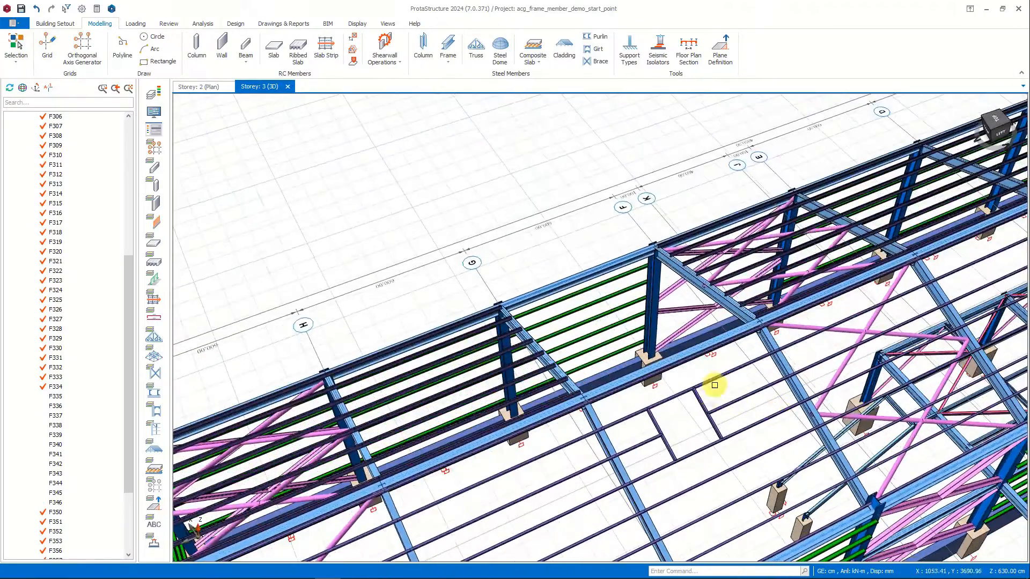
{"action": "left_click", "coordinate": [676, 405]}
{"action": "left_click", "coordinate": [655, 419], "text": "ctrl"}
{"action": "left_click", "coordinate": [623, 388], "text": "ctrl"}
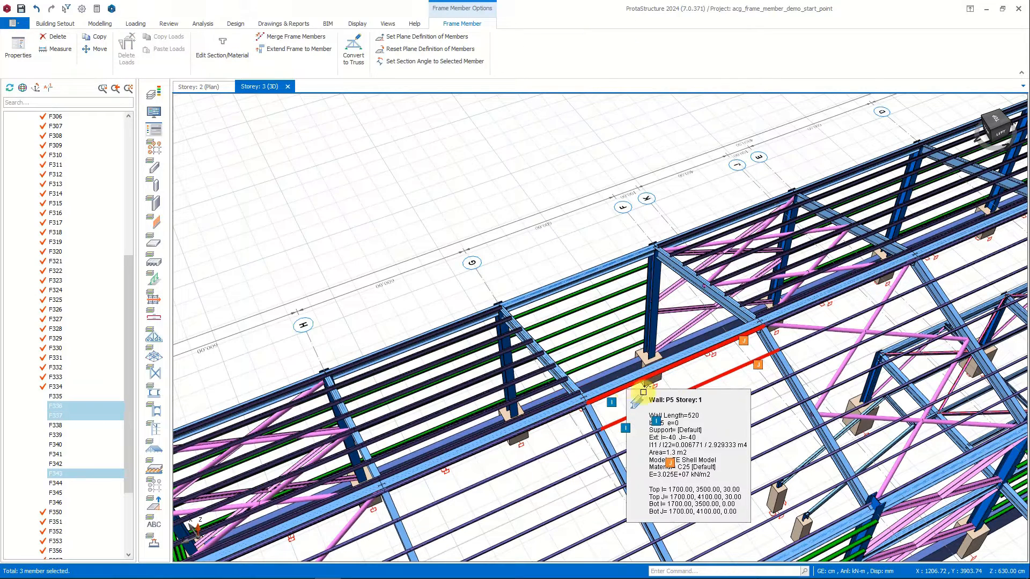
{"action": "left_click", "coordinate": [770, 387], "text": "ctrl"}
{"action": "left_click", "coordinate": [699, 405], "text": "ctrl"}
{"action": "left_click", "coordinate": [647, 443], "text": "ctrl"}
{"action": "left_click", "coordinate": [690, 457], "text": "ctrl"}
{"action": "left_click", "coordinate": [723, 473], "text": "ctrl"}
{"action": "left_click", "coordinate": [744, 498], "text": "ctrl"}
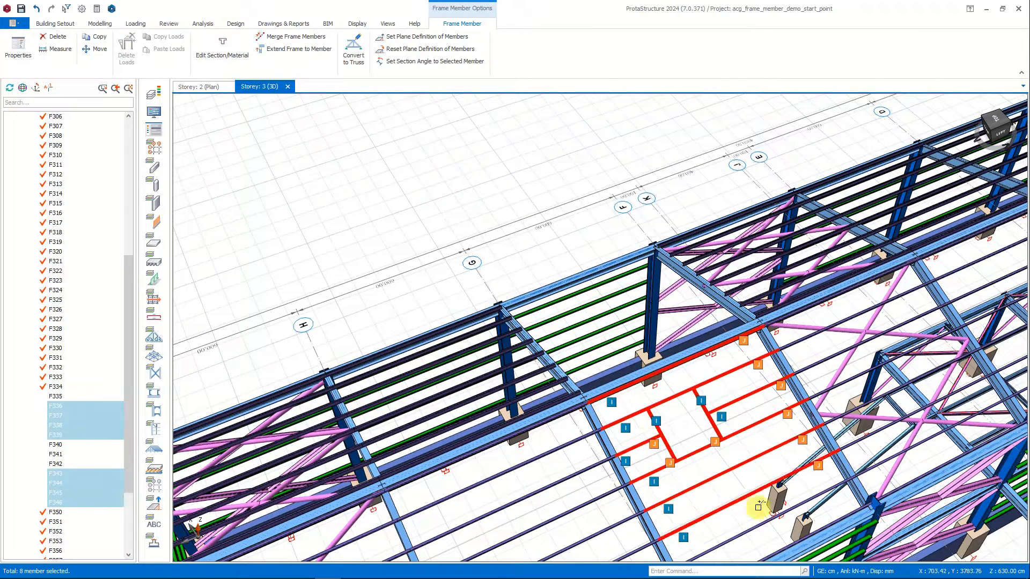
{"action": "left_click", "coordinate": [773, 517], "text": "ctrl"}
{"action": "left_click", "coordinate": [803, 549], "text": "ctrl"}
{"action": "right_click", "coordinate": [748, 417]}
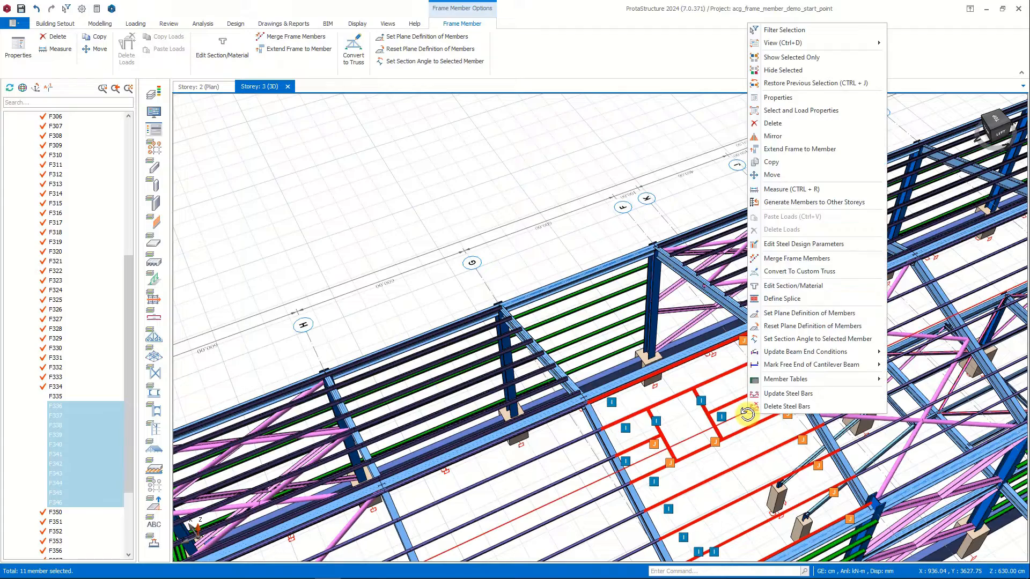
{"action": "left_click", "coordinate": [777, 137]}
{"action": "scroll", "coordinate": [770, 413], "scroll_direction": "up", "scroll_amount": 3}
{"action": "middle_click_drag", "start_coordinate": [767, 414], "coordinate": [782, 409], "text": "shift"}
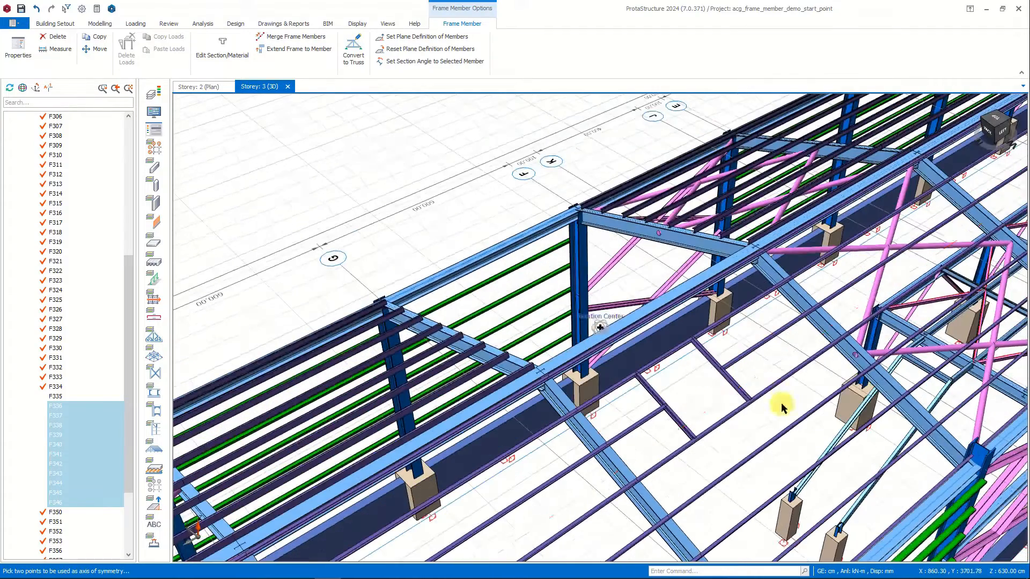
{"action": "left_click", "coordinate": [752, 318]}
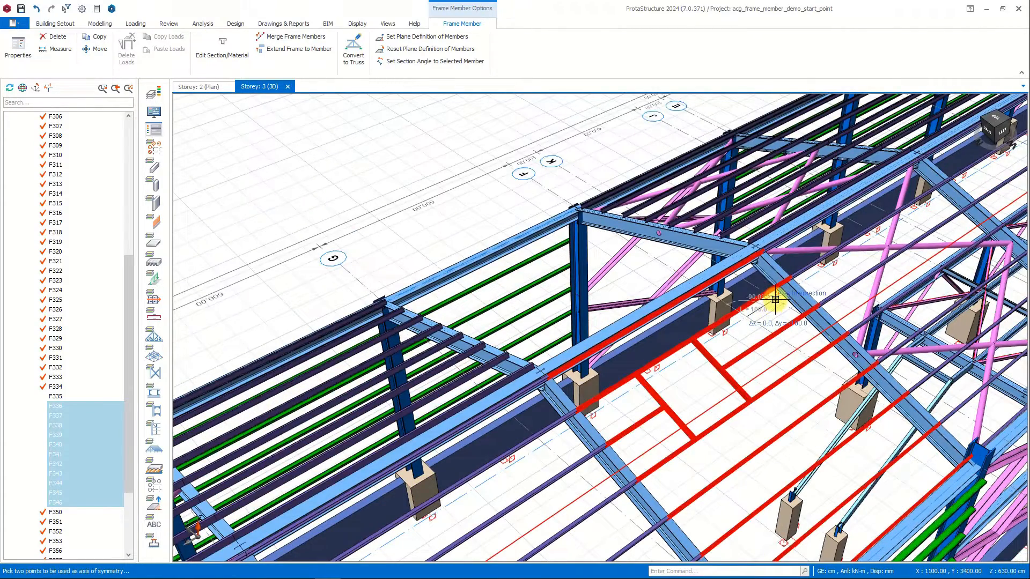
{"action": "left_click", "coordinate": [776, 300]}
{"action": "left_click", "coordinate": [558, 397]}
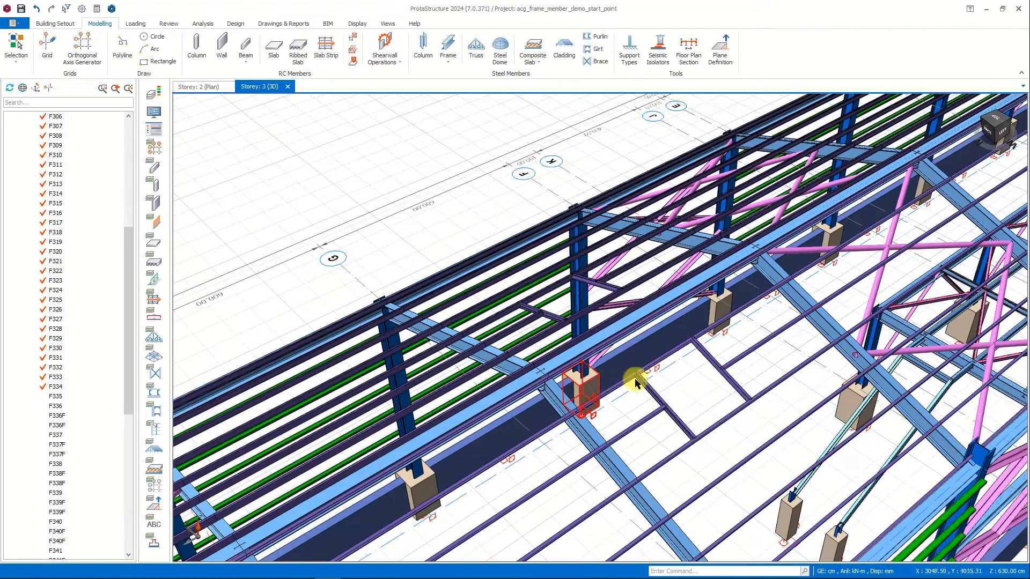
Examine the mirrored roof purlins, then view the whole building and its gable end in 3D.
{"action": "scroll", "coordinate": [628, 366], "scroll_direction": "down", "scroll_amount": 2}
{"action": "middle_click_drag", "start_coordinate": [621, 368], "coordinate": [732, 362]}
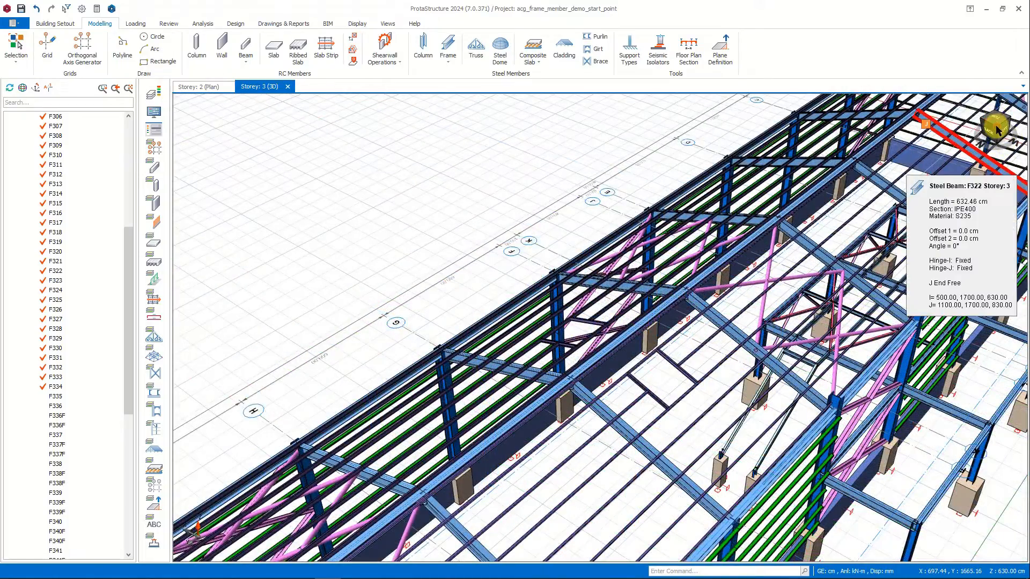
{"action": "left_click", "coordinate": [997, 128]}
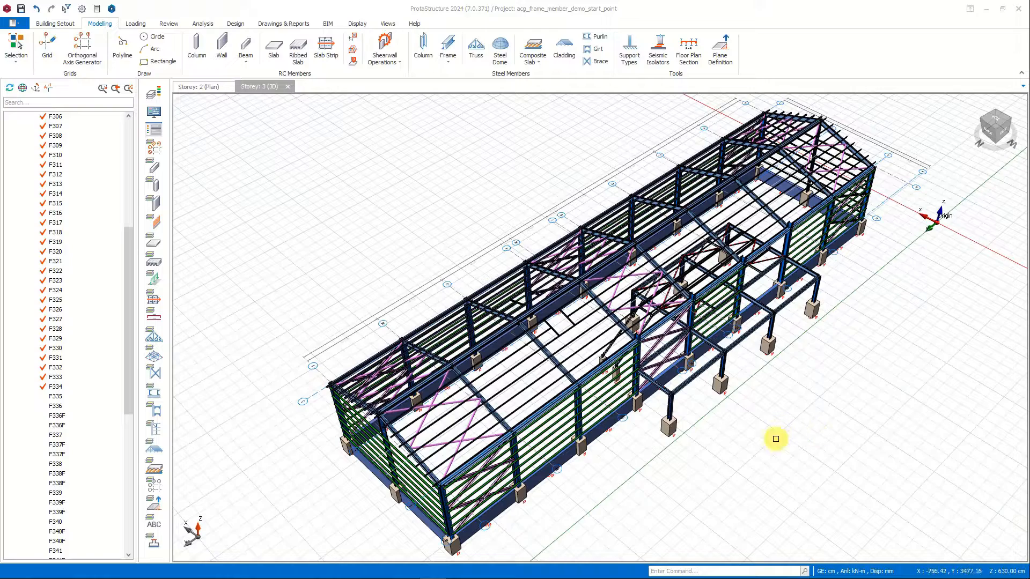
{"action": "middle_click_drag", "start_coordinate": [607, 443], "coordinate": [763, 374]}
{"action": "scroll", "coordinate": [574, 381], "scroll_direction": "up", "scroll_amount": 6}
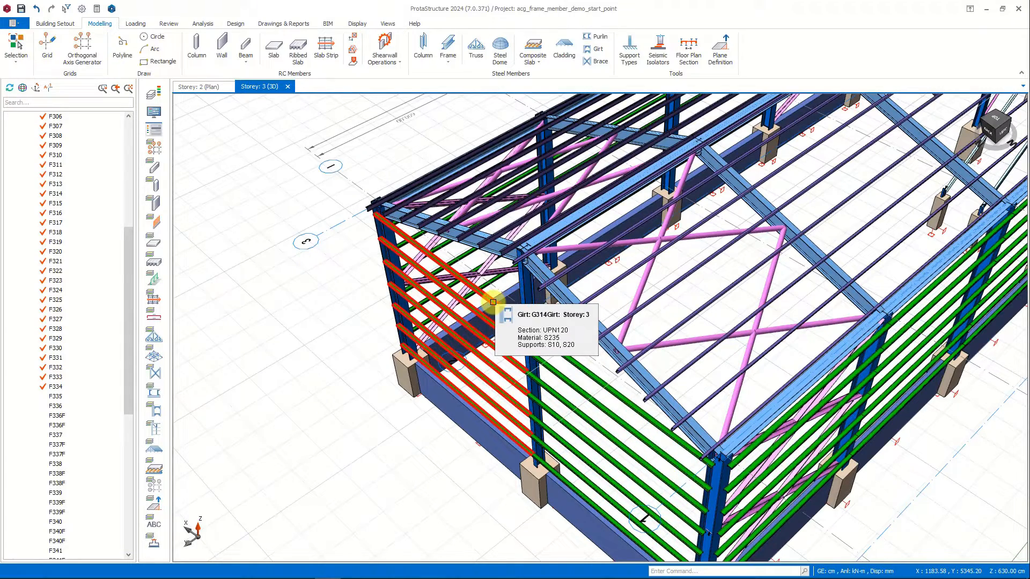
{"action": "middle_click_drag", "start_coordinate": [492, 303], "coordinate": [532, 286]}
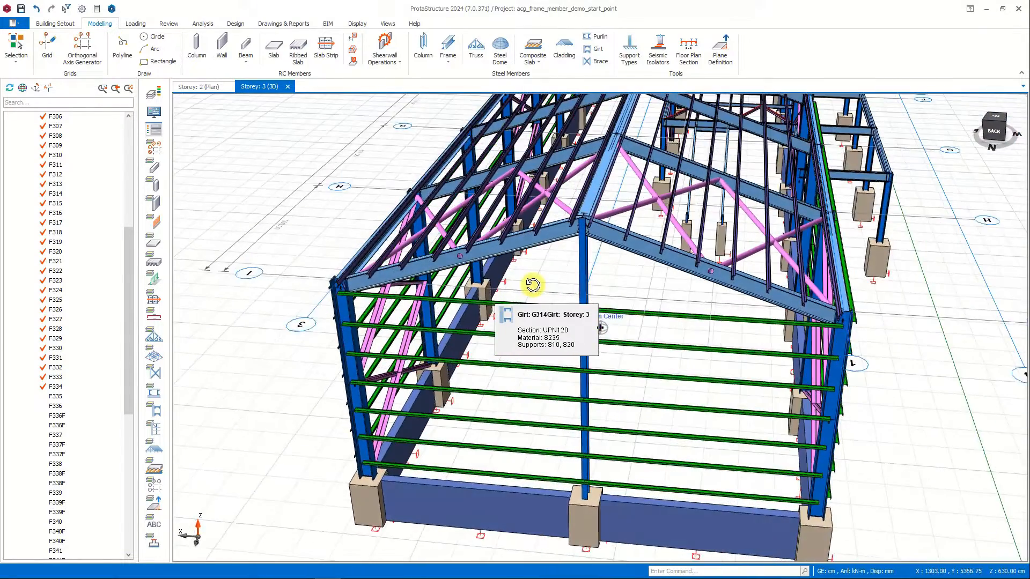
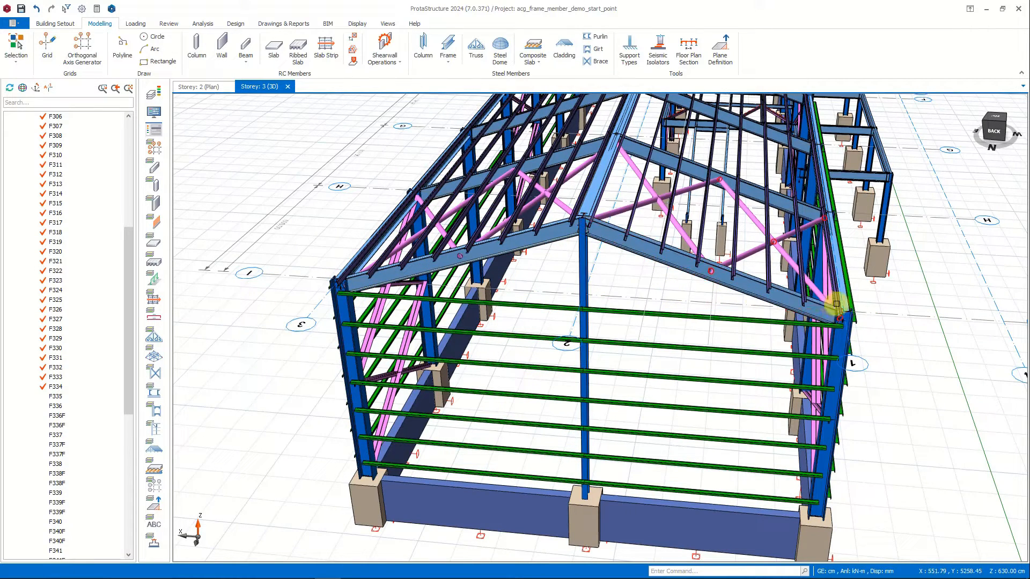
Insert a girt frame with the project's UPN120 section from the gable rafter's quarter point near axis 1 to the middle column.
{"action": "scroll", "coordinate": [611, 282], "scroll_direction": "up", "scroll_amount": 2}
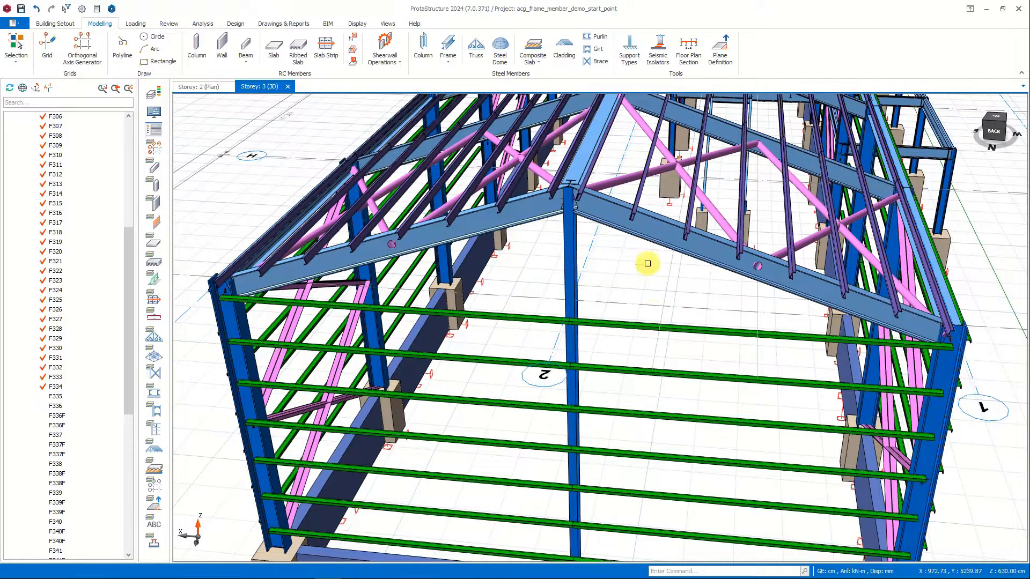
{"action": "left_click", "coordinate": [448, 57]}
{"action": "left_click", "coordinate": [490, 128]}
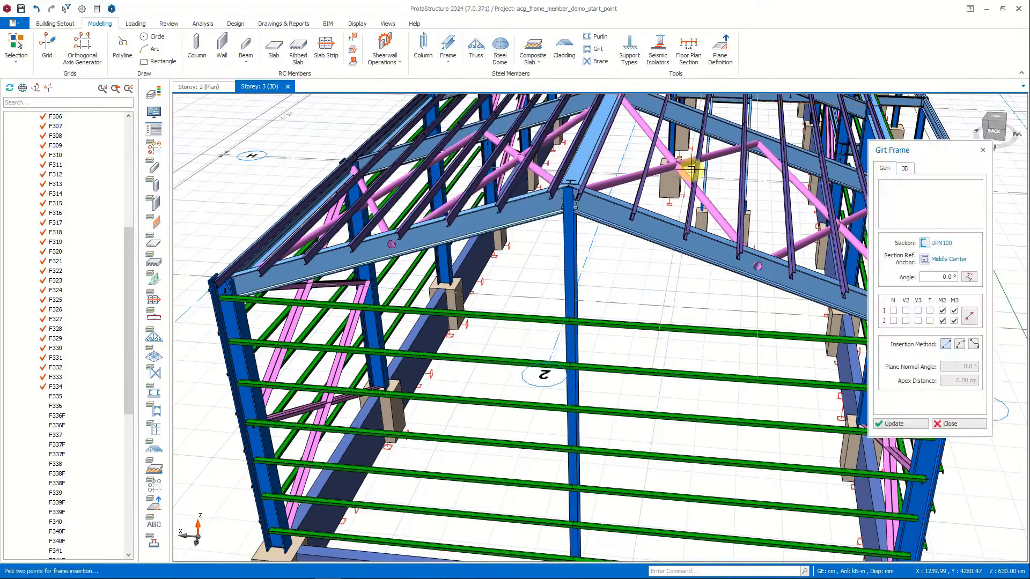
{"action": "left_click", "coordinate": [924, 244]}
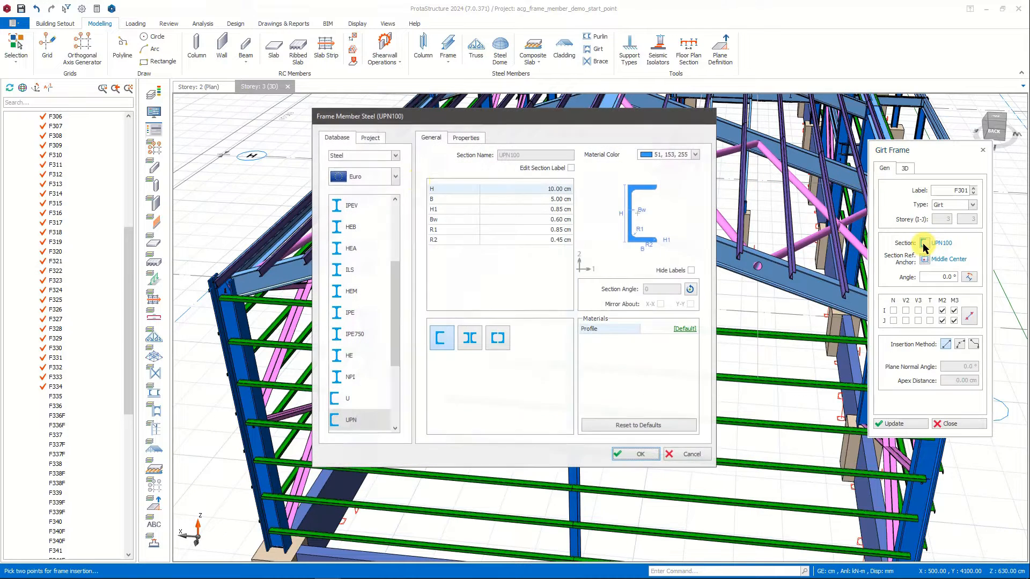
{"action": "left_click", "coordinate": [370, 139]}
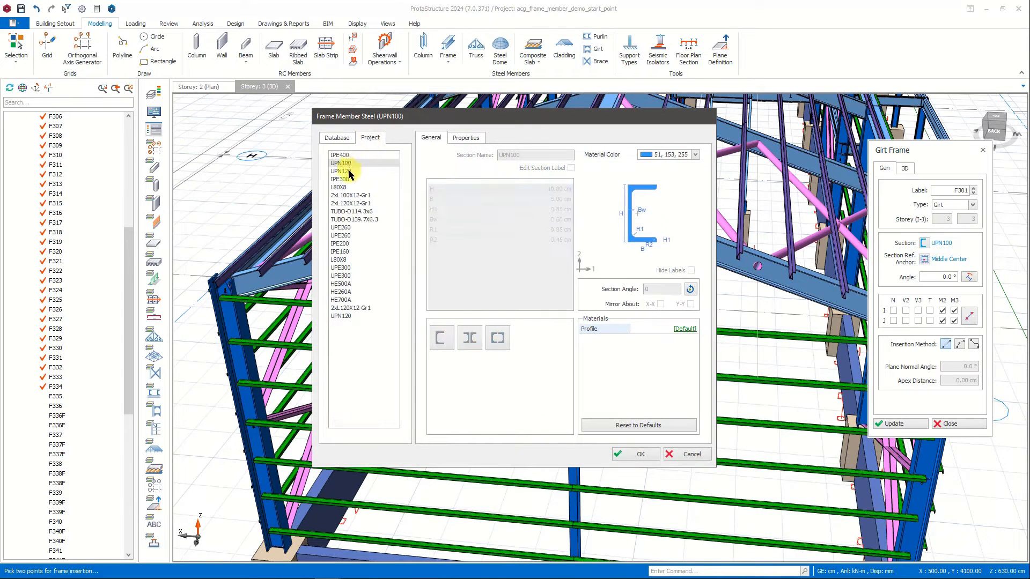
{"action": "left_click", "coordinate": [642, 455]}
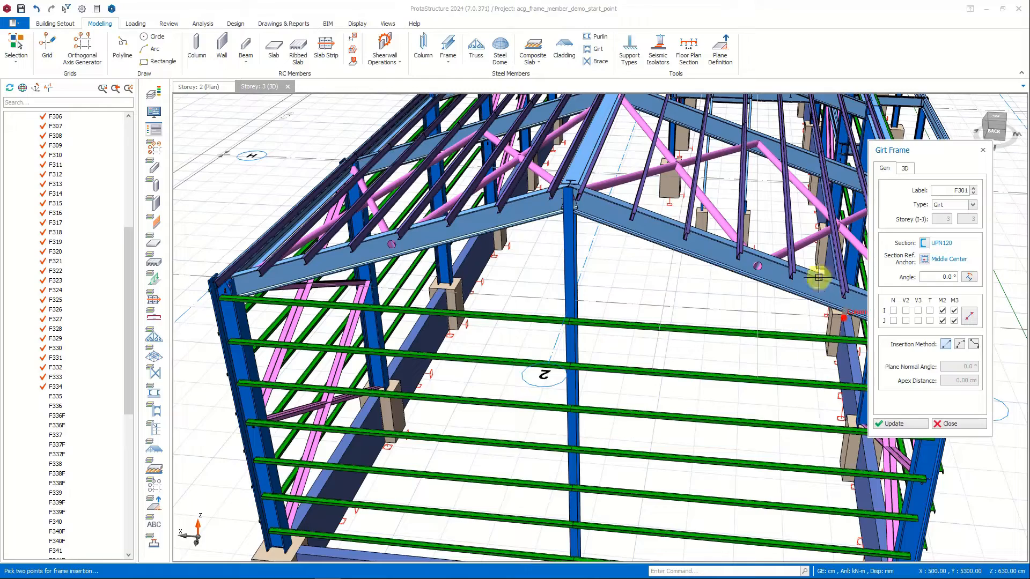
{"action": "scroll", "coordinate": [790, 262], "scroll_direction": "up", "scroll_amount": 3}
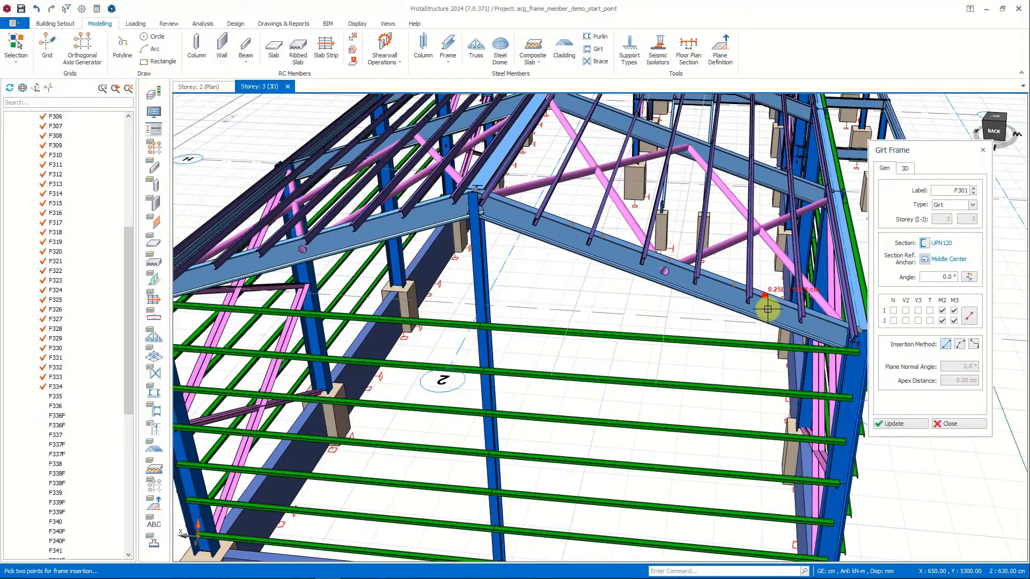
{"action": "left_click", "coordinate": [768, 310]}
{"action": "left_click", "coordinate": [481, 265]}
Rotate the new gable girt's UPN120 section by two increments and update the member.
{"action": "scroll", "coordinate": [726, 284], "scroll_direction": "up", "scroll_amount": 3}
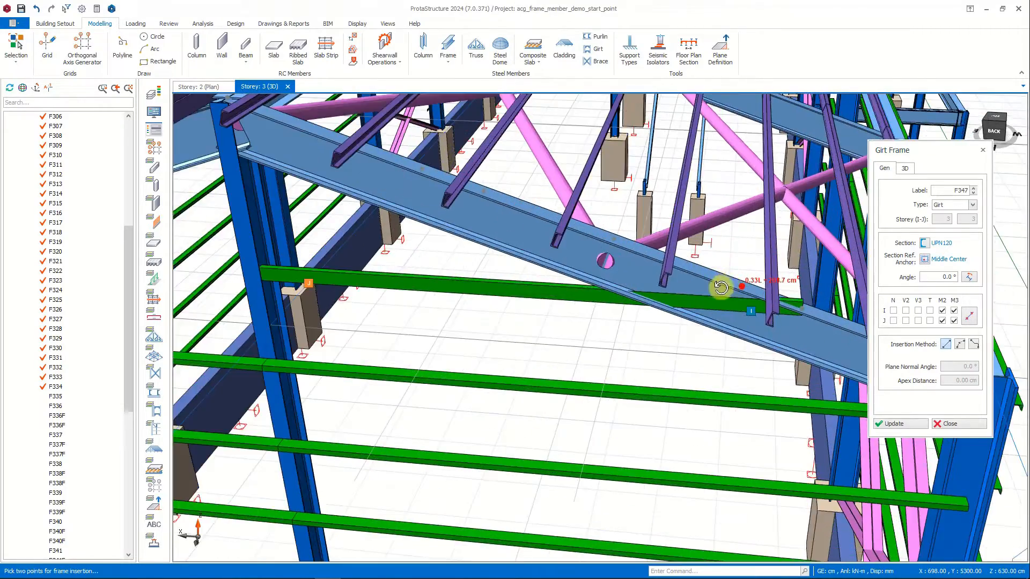
{"action": "middle_click_drag", "start_coordinate": [722, 288], "coordinate": [686, 290]}
{"action": "left_click", "coordinate": [924, 244]}
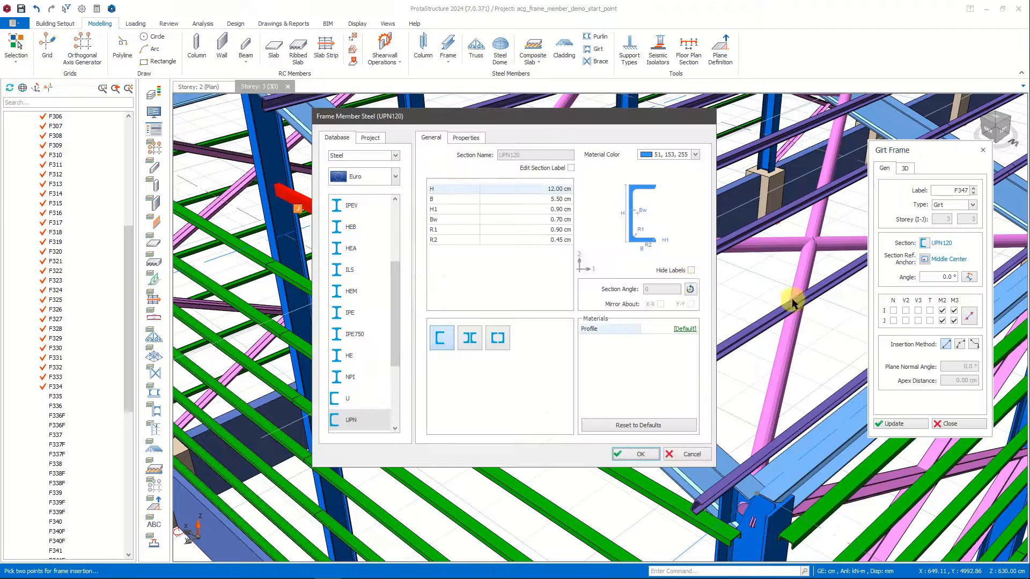
{"action": "left_click", "coordinate": [692, 291]}
{"action": "left_click", "coordinate": [692, 290]}
{"action": "left_click", "coordinate": [692, 290]}
{"action": "left_click", "coordinate": [639, 455]}
{"action": "left_click", "coordinate": [893, 423]}
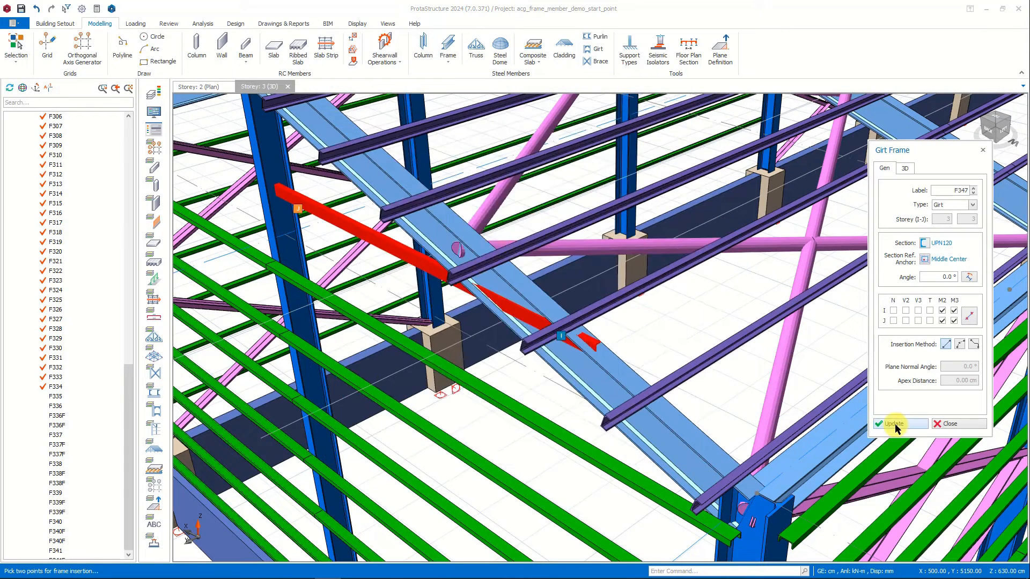
Set the new gable girt's analytical wire reference point to Middle Right and update the member.
{"action": "left_click", "coordinate": [905, 169]}
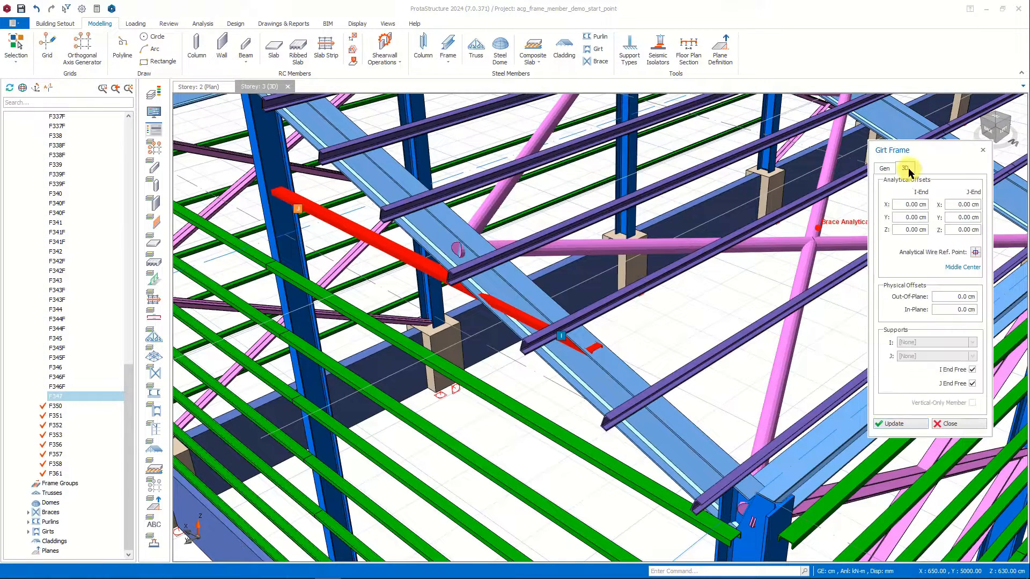
{"action": "left_click", "coordinate": [893, 424]}
{"action": "left_click", "coordinate": [956, 423]}
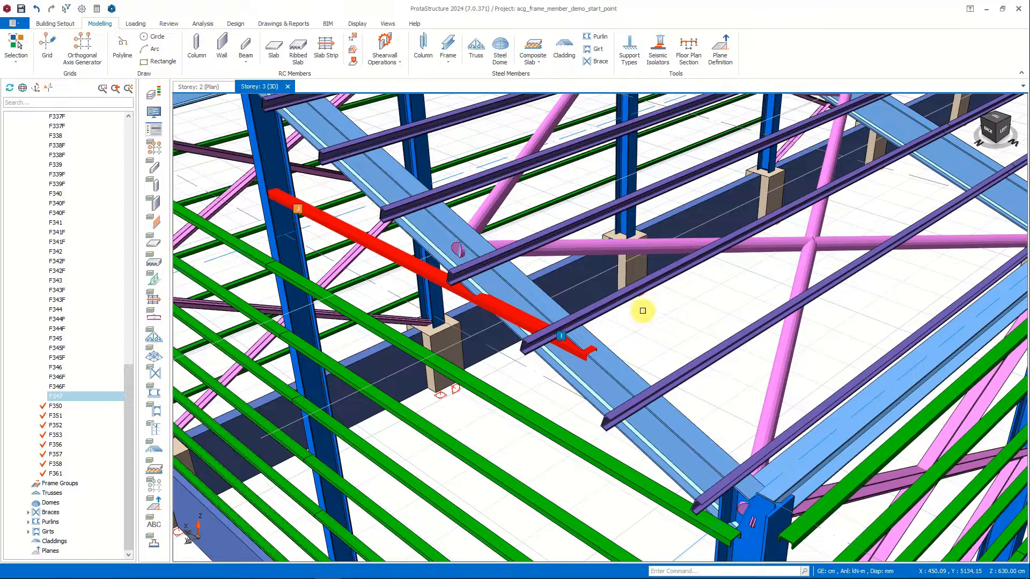
{"action": "left_click", "coordinate": [644, 307]}
Measure the offset between the new girt's end at the rafter and the end of the existing top girt at the corner column.
{"action": "right_click", "coordinate": [640, 326]}
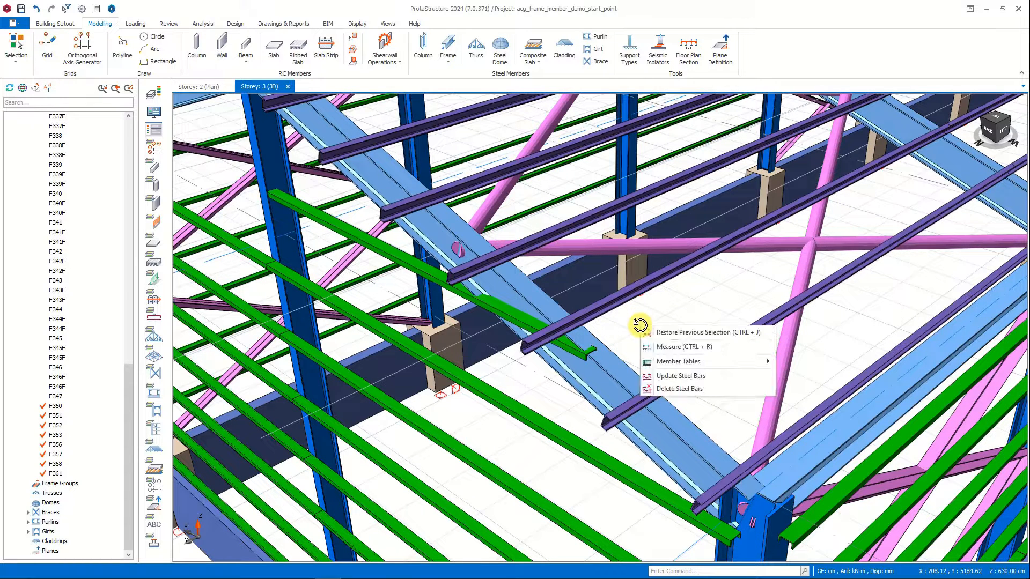
{"action": "left_click", "coordinate": [685, 348]}
{"action": "scroll", "coordinate": [593, 352], "scroll_direction": "up", "scroll_amount": 5}
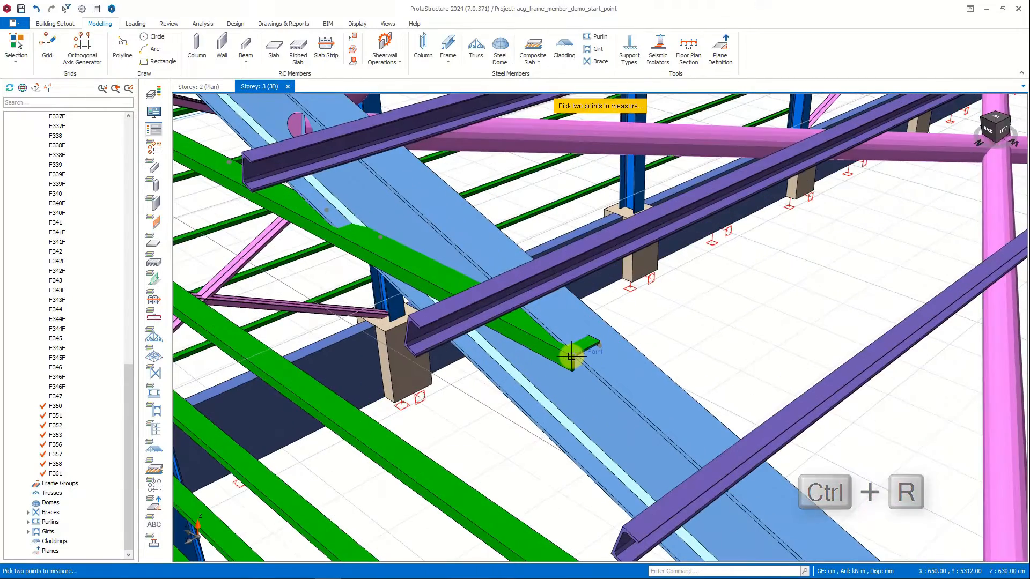
{"action": "left_click", "coordinate": [572, 356]}
{"action": "scroll", "coordinate": [572, 357], "scroll_direction": "down", "scroll_amount": 3}
{"action": "scroll", "coordinate": [683, 494], "scroll_direction": "down", "scroll_amount": 2}
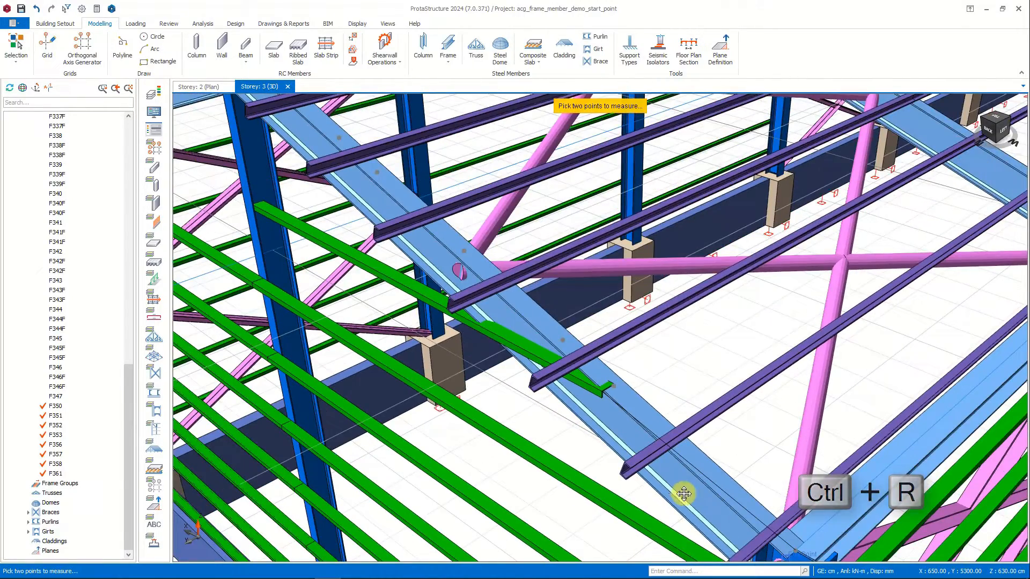
{"action": "scroll", "coordinate": [683, 494], "scroll_direction": "down", "scroll_amount": 2}
{"action": "scroll", "coordinate": [621, 459], "scroll_direction": "up", "scroll_amount": 3}
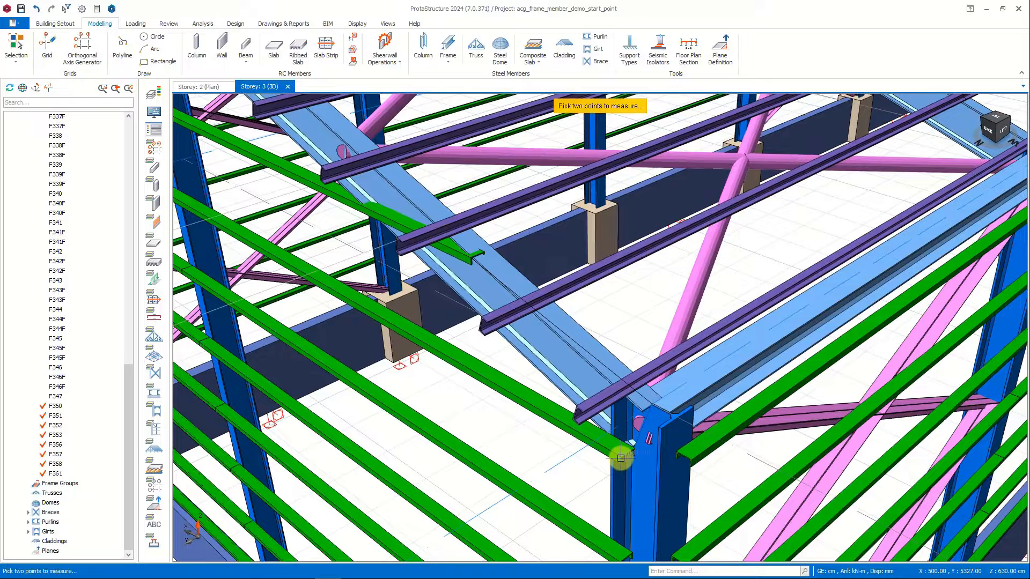
{"action": "scroll", "coordinate": [621, 459], "scroll_direction": "up", "scroll_amount": 2}
{"action": "left_click", "coordinate": [621, 455]}
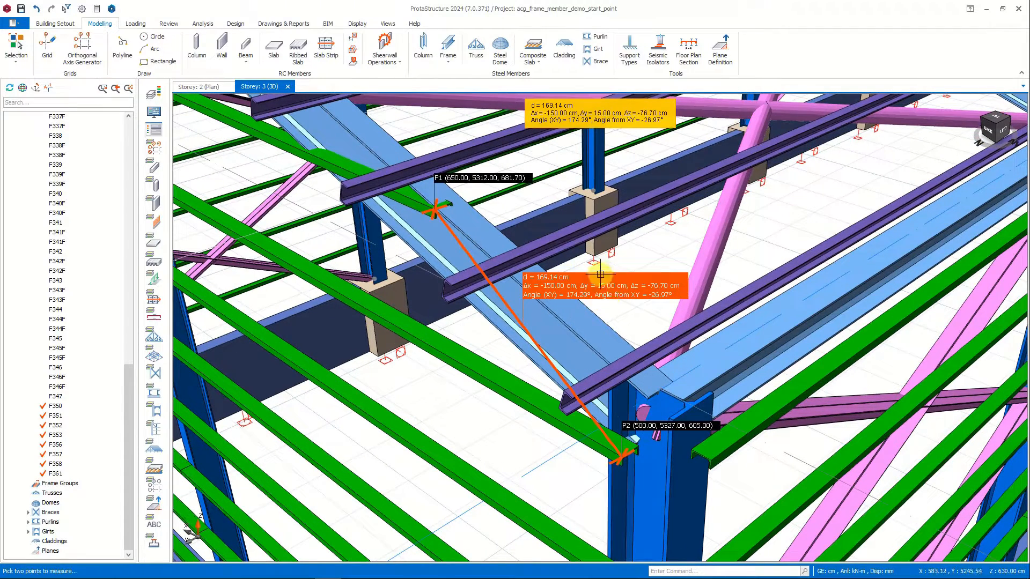
{"action": "middle_click_drag", "start_coordinate": [600, 263], "coordinate": [707, 329]}
{"action": "key", "text": "Escape"}
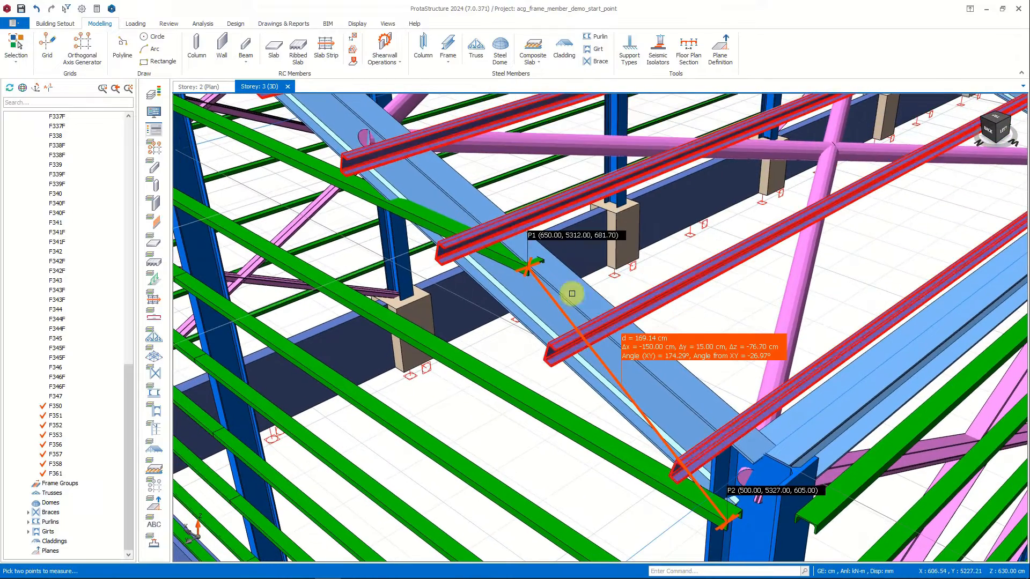
Set the new gable girt's out-of-plane physical offset to -15 cm and update the member.
{"action": "double_click", "coordinate": [348, 194]}
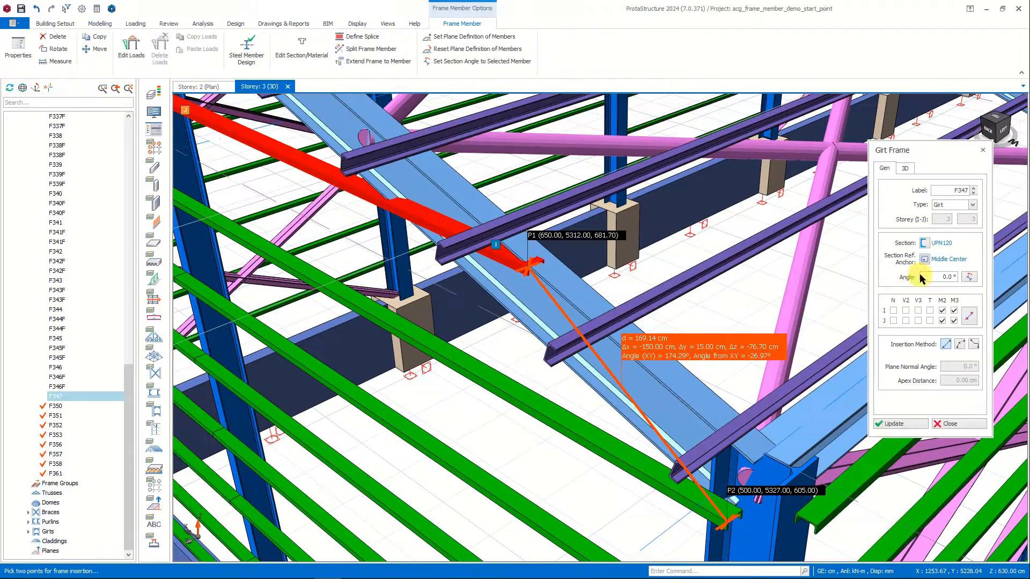
{"action": "left_click", "coordinate": [906, 168]}
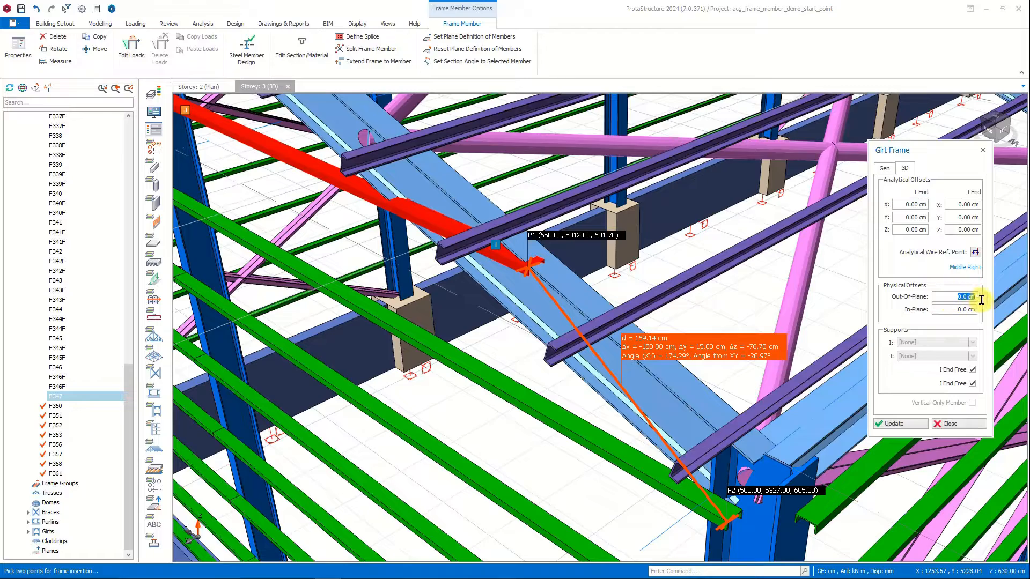
{"action": "left_click", "coordinate": [891, 424]}
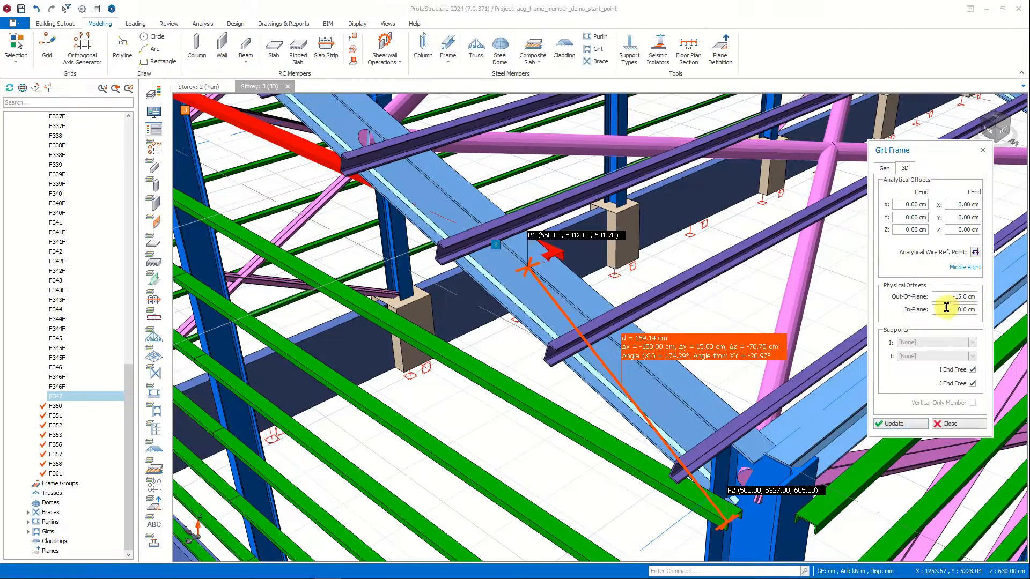
{"action": "middle_click_drag", "start_coordinate": [440, 249], "coordinate": [669, 348]}
{"action": "double_click", "coordinate": [668, 347]}
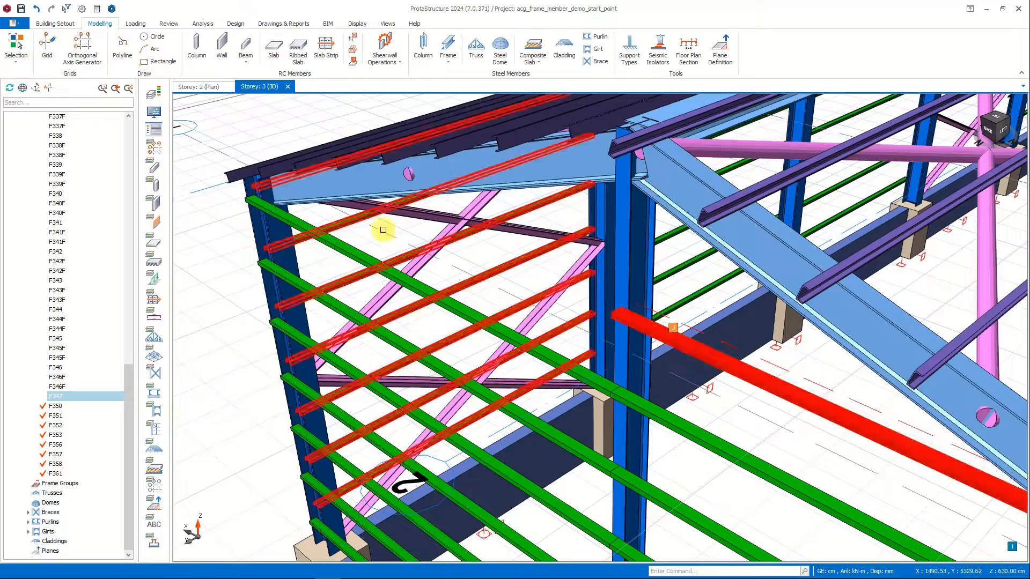
{"action": "key", "text": "Escape"}
Insert a matching girt frame from the middle column to the opposite gable rafter, with the Middle Left wire reference point and a 15 cm out-of-plane offset.
{"action": "scroll", "coordinate": [402, 230], "scroll_direction": "down", "scroll_amount": 1}
{"action": "double_click", "coordinate": [703, 350]}
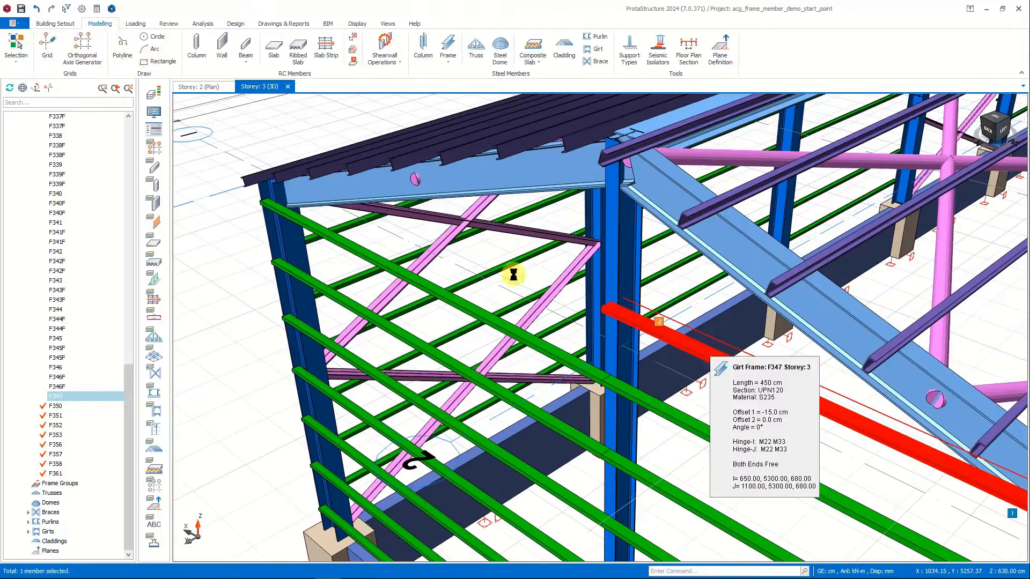
{"action": "left_click", "coordinate": [618, 300]}
{"action": "left_click", "coordinate": [975, 252]}
{"action": "left_click", "coordinate": [936, 254]}
{"action": "left_click", "coordinate": [900, 425]}
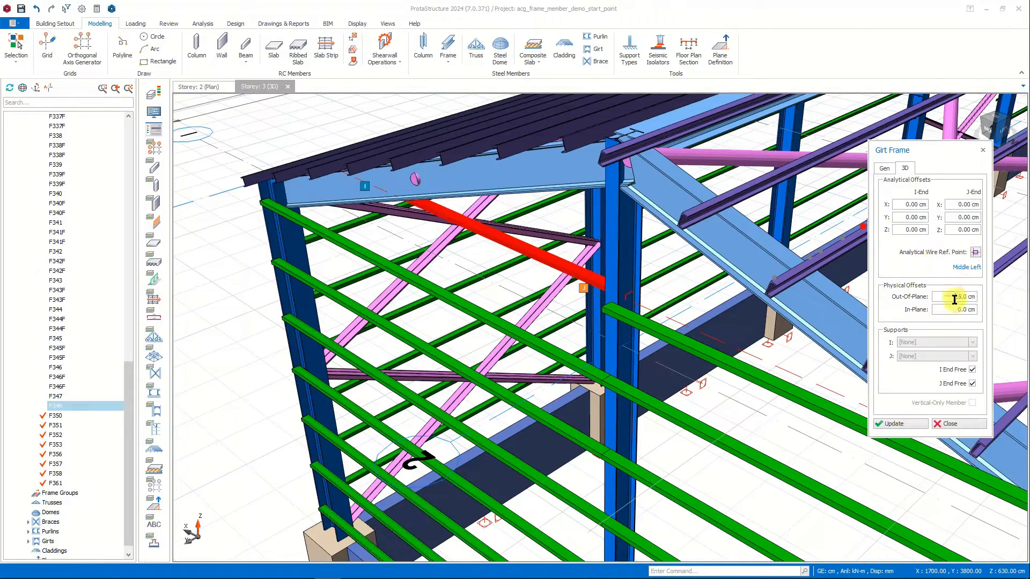
{"action": "left_click", "coordinate": [900, 424]}
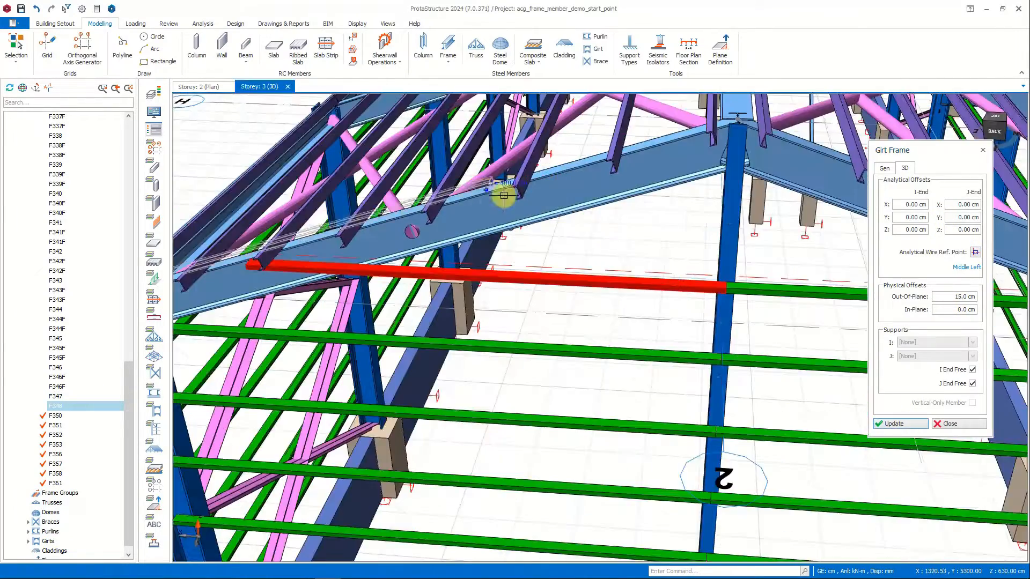
Insert two shorter girt frames higher up, from the gable's middle column to both rafters, keeping Middle Left and the 15 cm out-of-plane offset.
{"action": "scroll", "coordinate": [518, 207], "scroll_direction": "up", "scroll_amount": 2}
{"action": "left_click", "coordinate": [697, 208]}
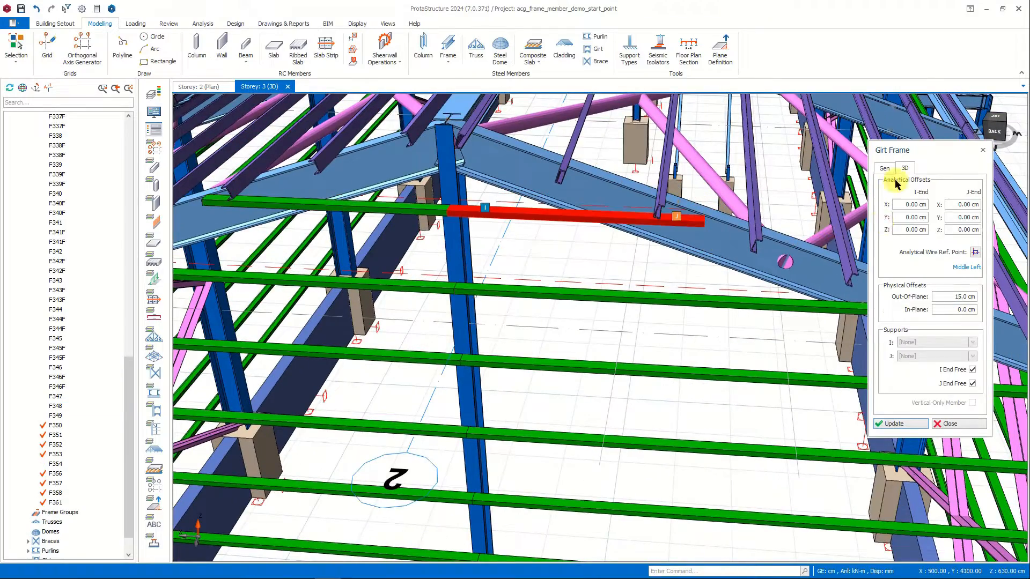
{"action": "left_click", "coordinate": [885, 169]}
{"action": "scroll", "coordinate": [692, 266], "scroll_direction": "down", "scroll_amount": 1}
{"action": "key", "text": "Escape"}
{"action": "middle_click_drag", "start_coordinate": [645, 267], "coordinate": [618, 270]}
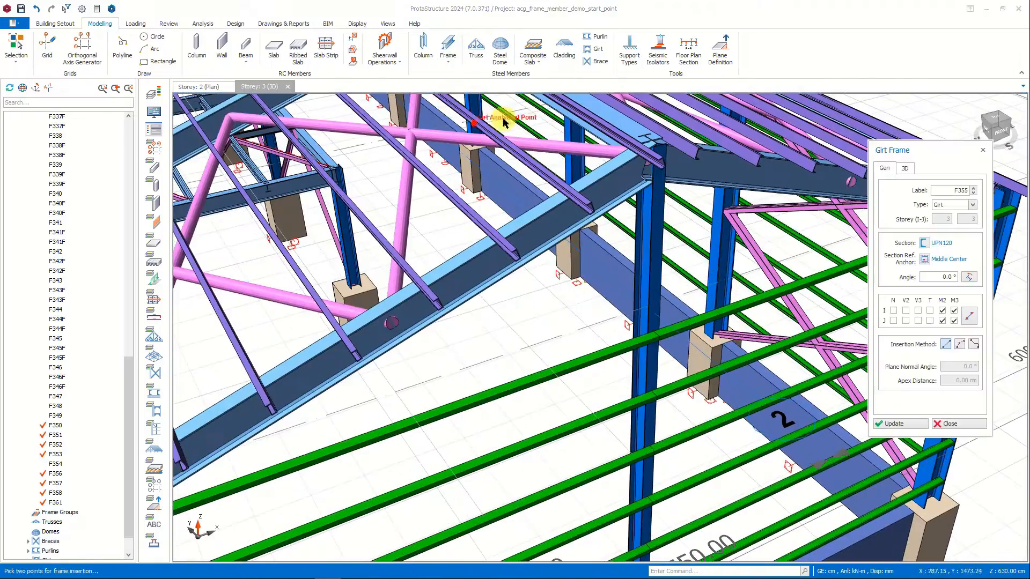
Insert four UPN120 girt frames in two rows between the middle column and the rafters of the opposite gable, using Middle Left and a 15 cm out-of-plane offset.
{"action": "left_click", "coordinate": [282, 401]}
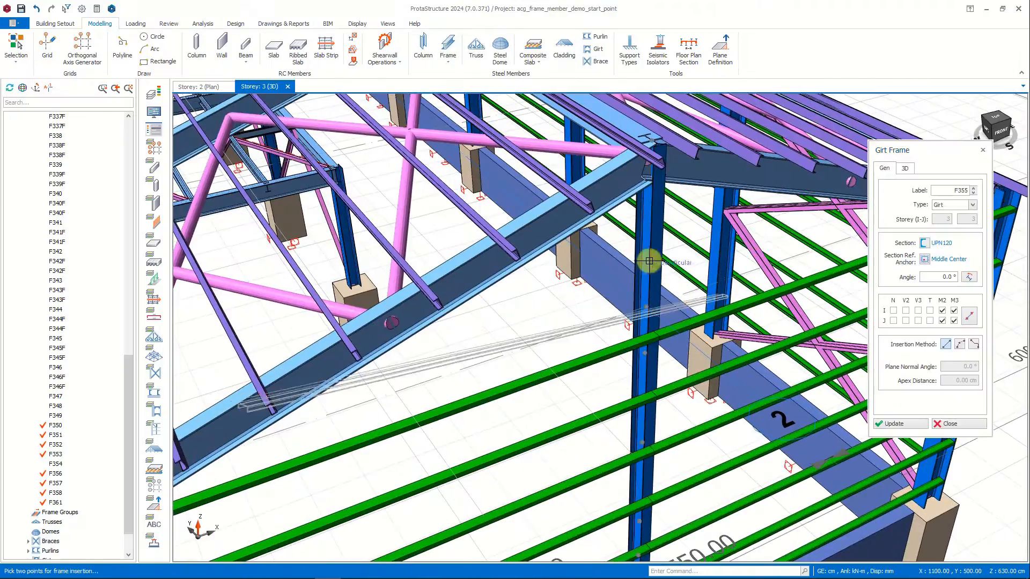
{"action": "left_click", "coordinate": [905, 168]}
{"action": "left_click", "coordinate": [722, 189]}
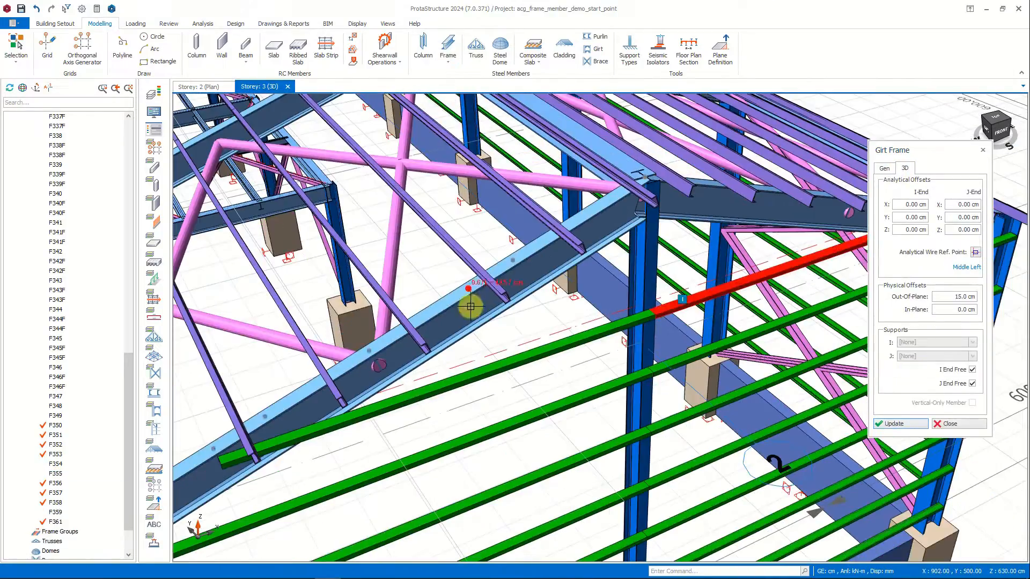
{"action": "left_click", "coordinate": [644, 252]}
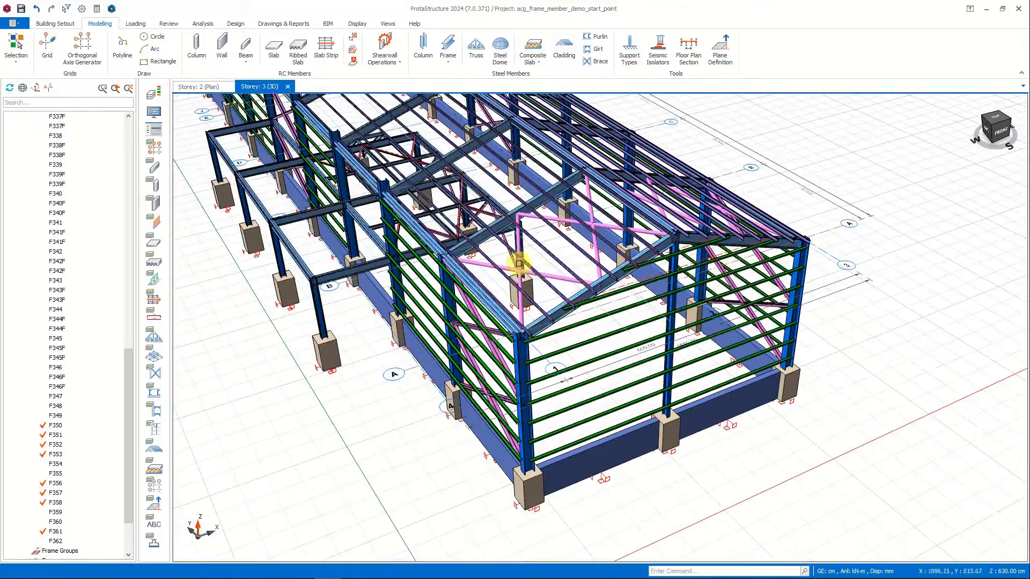
{"action": "middle_click_drag", "start_coordinate": [518, 263], "coordinate": [609, 168], "text": "shift"}
{"action": "scroll", "coordinate": [643, 270], "scroll_direction": "down", "scroll_amount": 3}
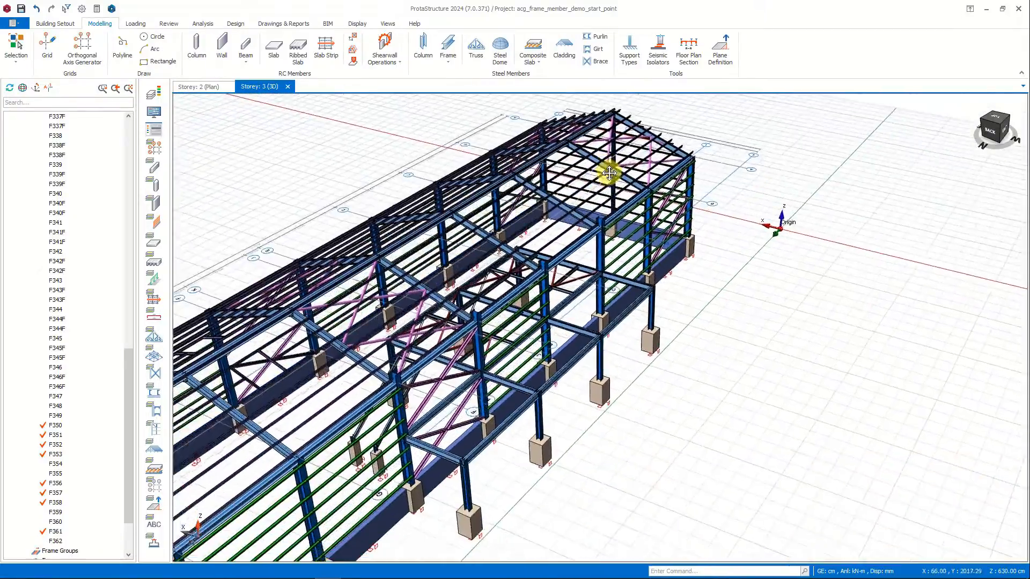
Insert a vertical UPN120 girt frame between the upper and lower beams of the open side-wall bay, with a -20 cm out-of-plane offset.
{"action": "left_click", "coordinate": [1001, 130]}
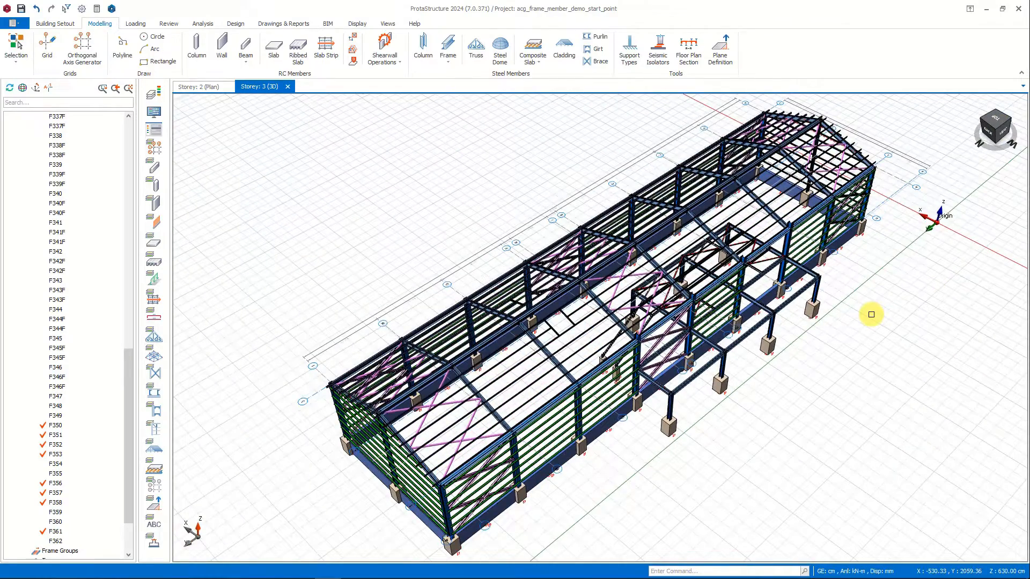
{"action": "scroll", "coordinate": [777, 278], "scroll_direction": "up", "scroll_amount": 5}
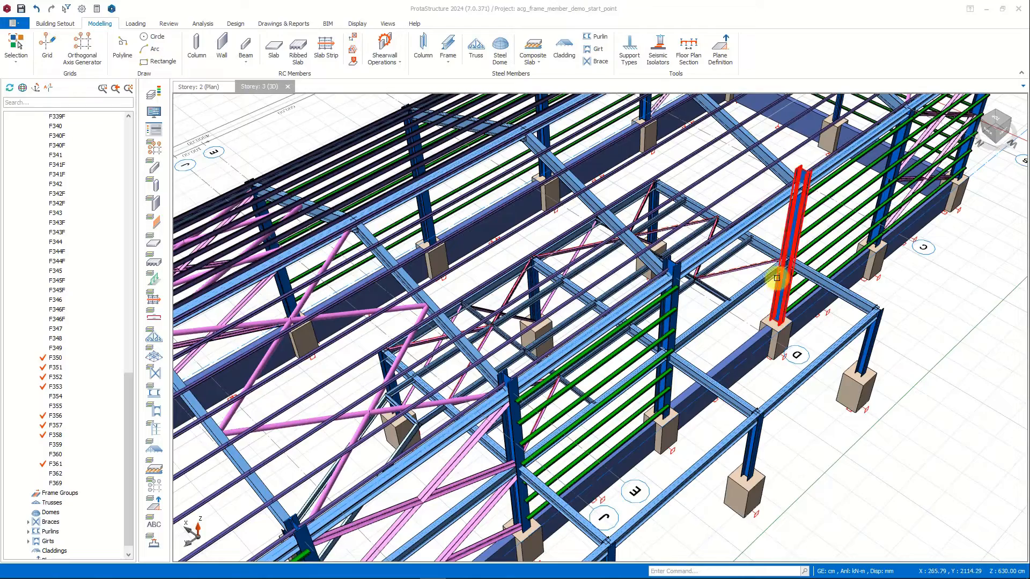
{"action": "middle_click_drag", "start_coordinate": [777, 278], "coordinate": [716, 263], "text": "shift"}
{"action": "scroll", "coordinate": [819, 334], "scroll_direction": "up", "scroll_amount": 5}
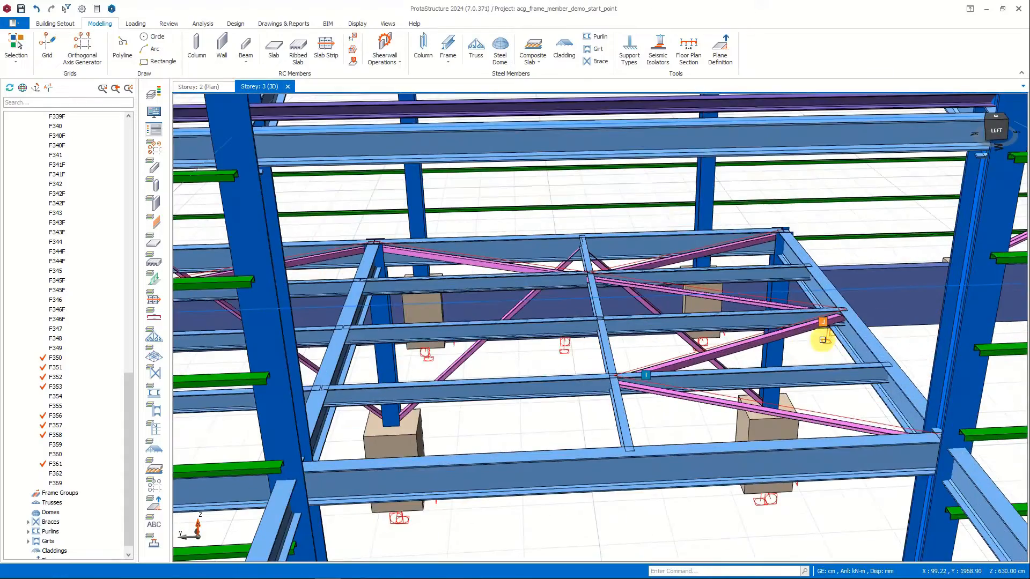
{"action": "left_click", "coordinate": [451, 57]}
{"action": "left_click", "coordinate": [493, 168]}
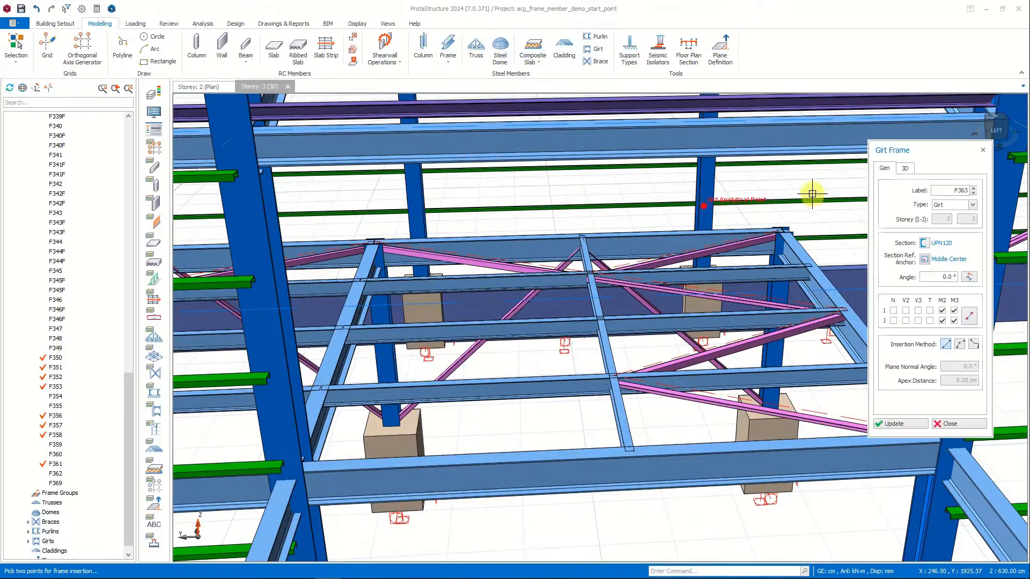
{"action": "left_click", "coordinate": [814, 131]}
{"action": "left_click", "coordinate": [817, 454]}
{"action": "middle_click_drag", "start_coordinate": [817, 453], "coordinate": [907, 445], "text": "shift"}
{"action": "left_click", "coordinate": [905, 168]}
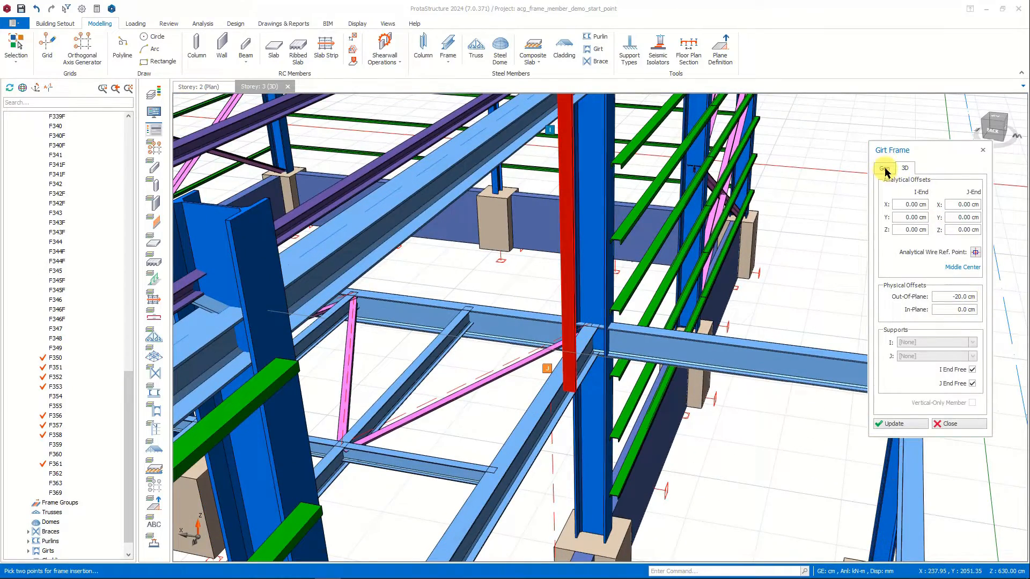
Set the vertical girt's analytical wire reference point to Middle Right and its out-of-plane offset to 0 cm.
{"action": "middle_click_drag", "start_coordinate": [692, 314], "coordinate": [743, 293], "text": "shift"}
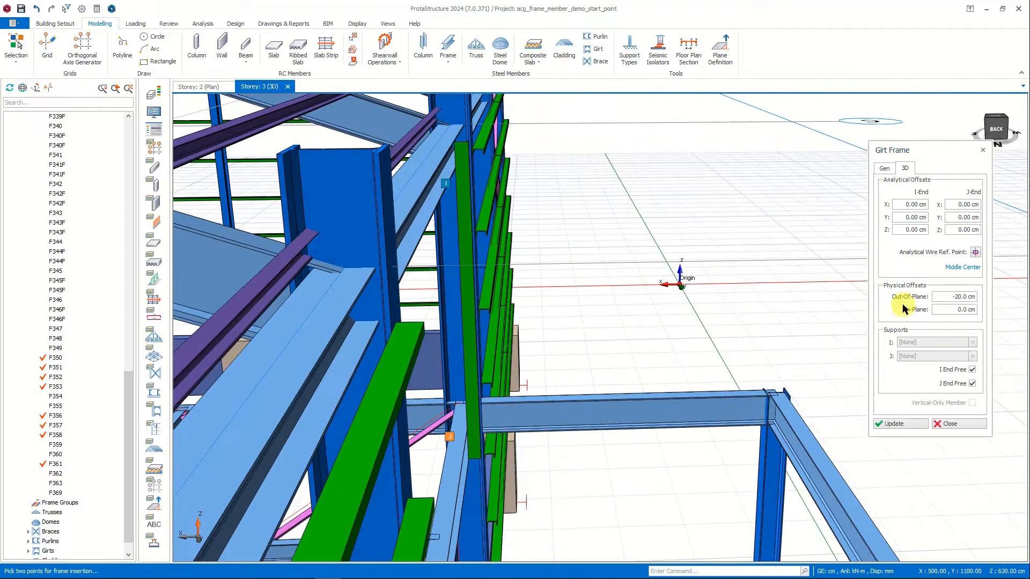
{"action": "left_click", "coordinate": [976, 252]}
{"action": "left_click", "coordinate": [906, 417]}
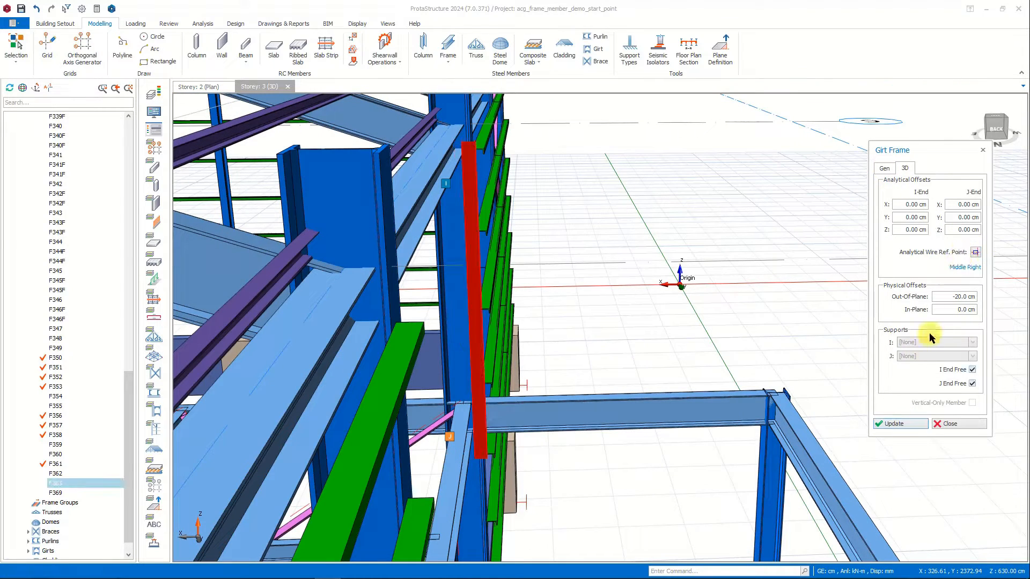
{"action": "left_click", "coordinate": [901, 424]}
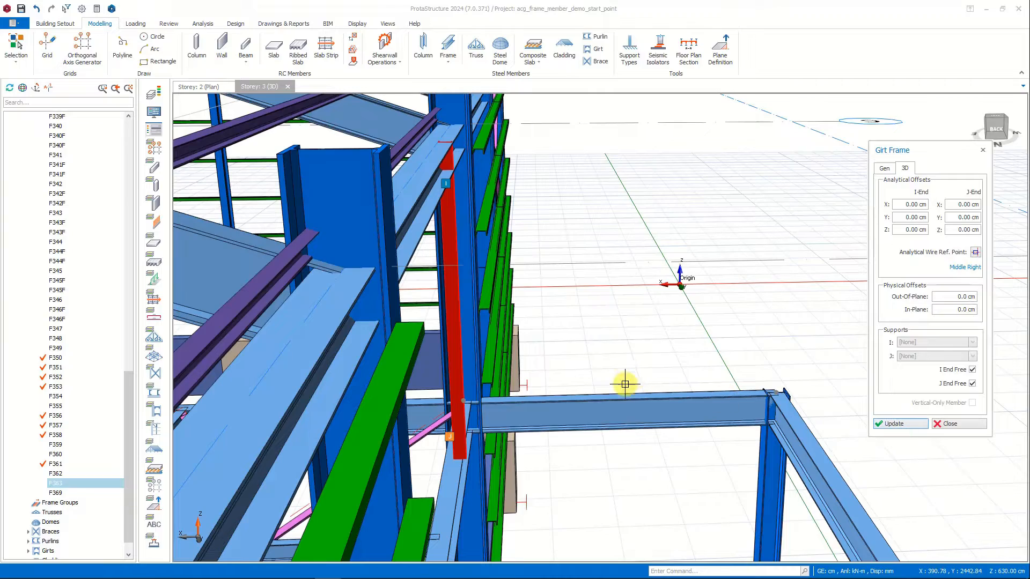
{"action": "middle_click_drag", "start_coordinate": [625, 372], "coordinate": [593, 355], "text": "shift"}
{"action": "key", "text": "Escape"}
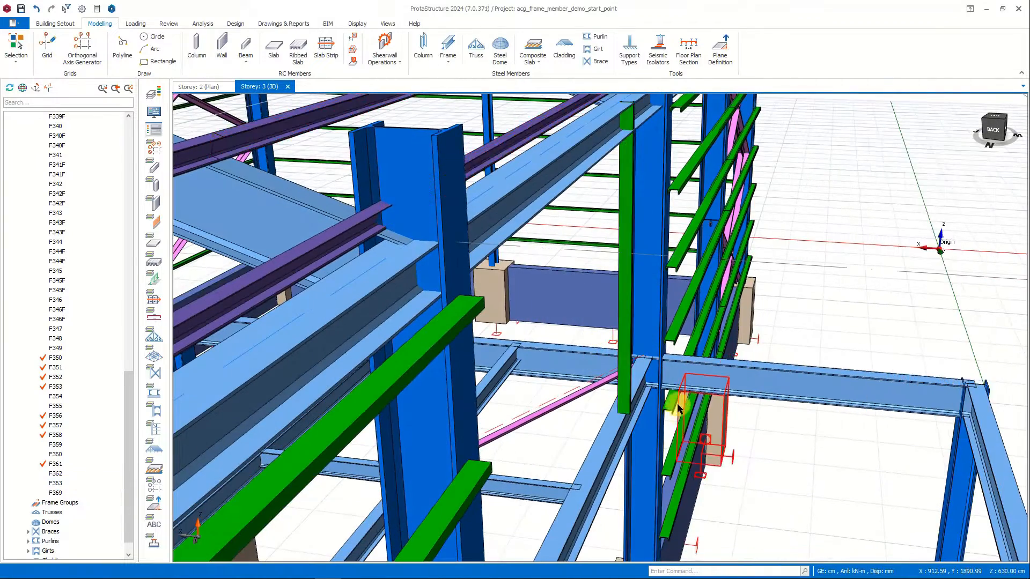
Measure the offset between the vertical girt's lower corner and the end of the adjacent side-wall girt.
{"action": "scroll", "coordinate": [679, 413], "scroll_direction": "up", "scroll_amount": 5}
{"action": "scroll", "coordinate": [679, 413], "scroll_direction": "down", "scroll_amount": 5}
{"action": "key", "text": "ctrl+r"}
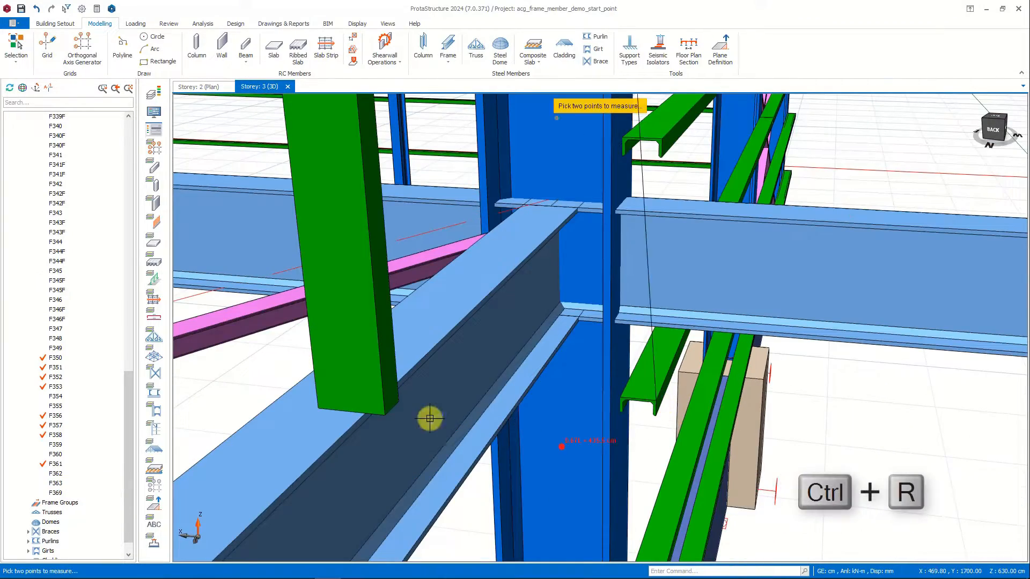
{"action": "left_click", "coordinate": [385, 414]}
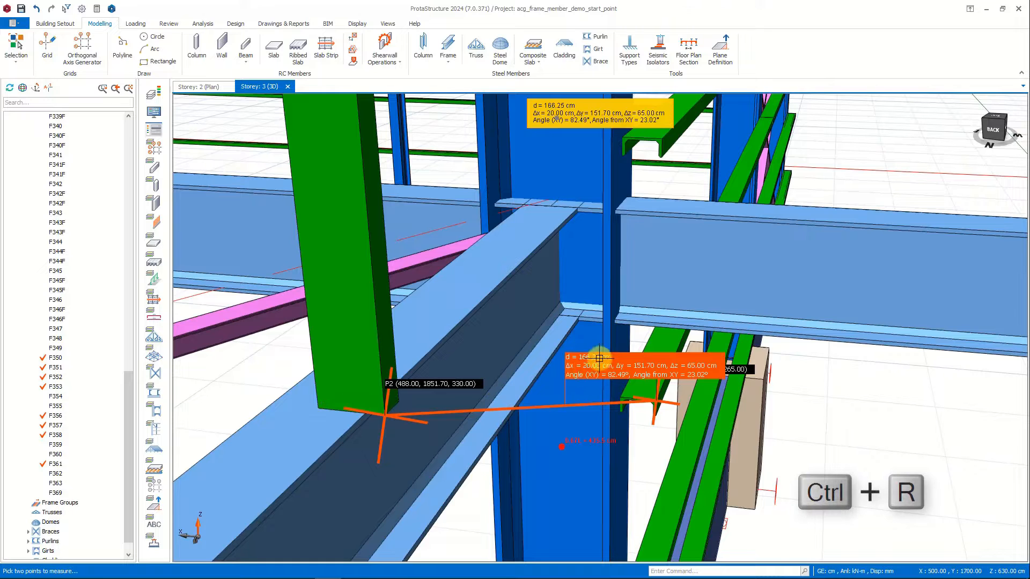
{"action": "key", "text": "Escape"}
Set the vertical girt's out-of-plane offset to -20 cm, keeping the Middle Right wire reference point.
{"action": "scroll", "coordinate": [533, 351], "scroll_direction": "down", "scroll_amount": 3}
{"action": "double_click", "coordinate": [451, 255]}
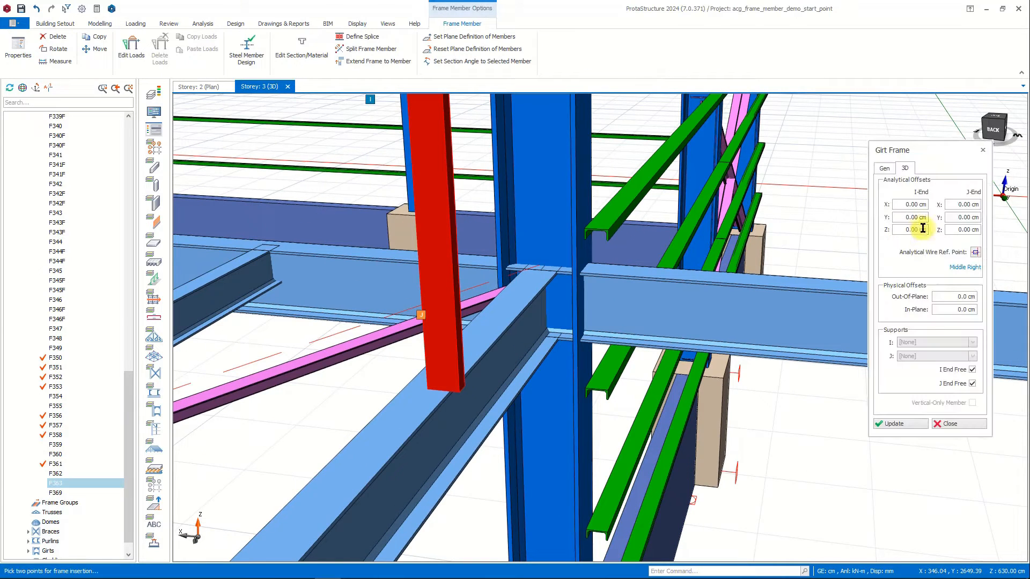
{"action": "left_click_drag", "start_coordinate": [947, 294], "coordinate": [986, 297]}
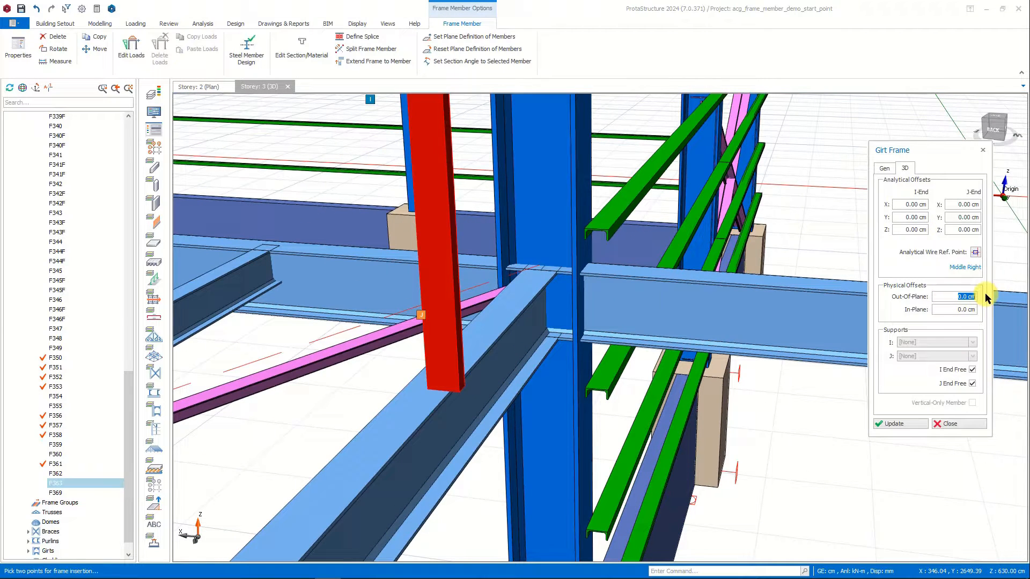
{"action": "left_click", "coordinate": [895, 424]}
{"action": "left_click", "coordinate": [947, 424]}
Insert a second vertical UPN120 girt frame between the beams at the side-wall bay's midpoint, with its section angle at 270.
{"action": "middle_click_drag", "start_coordinate": [777, 308], "coordinate": [722, 187]}
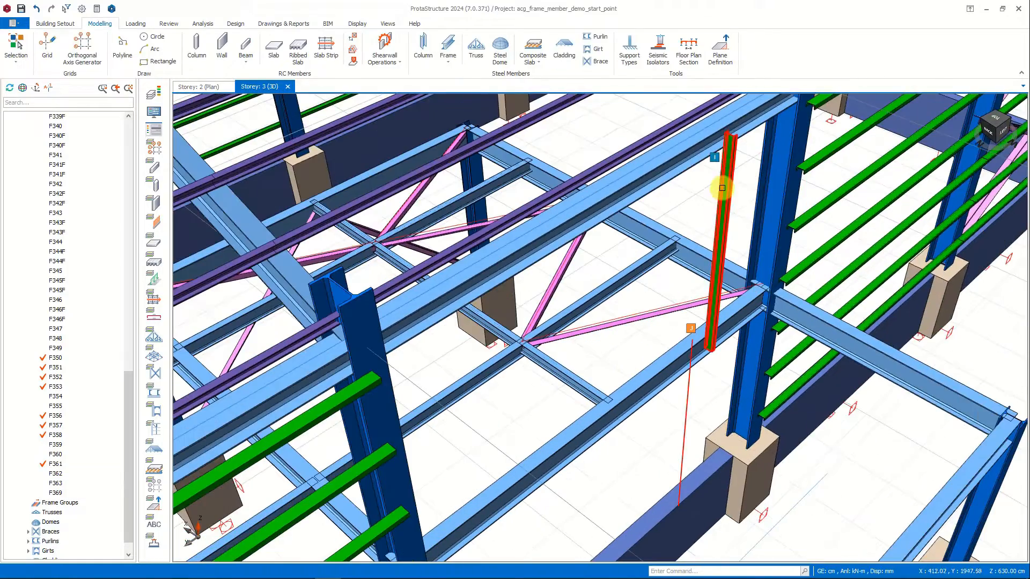
{"action": "double_click", "coordinate": [722, 188]}
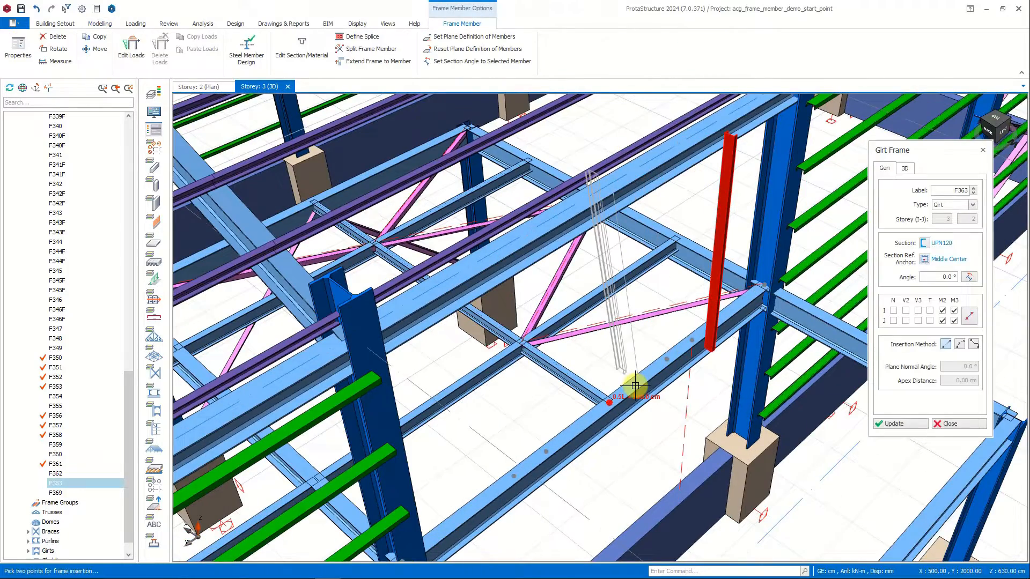
{"action": "left_click", "coordinate": [635, 386]}
{"action": "left_click", "coordinate": [947, 260]}
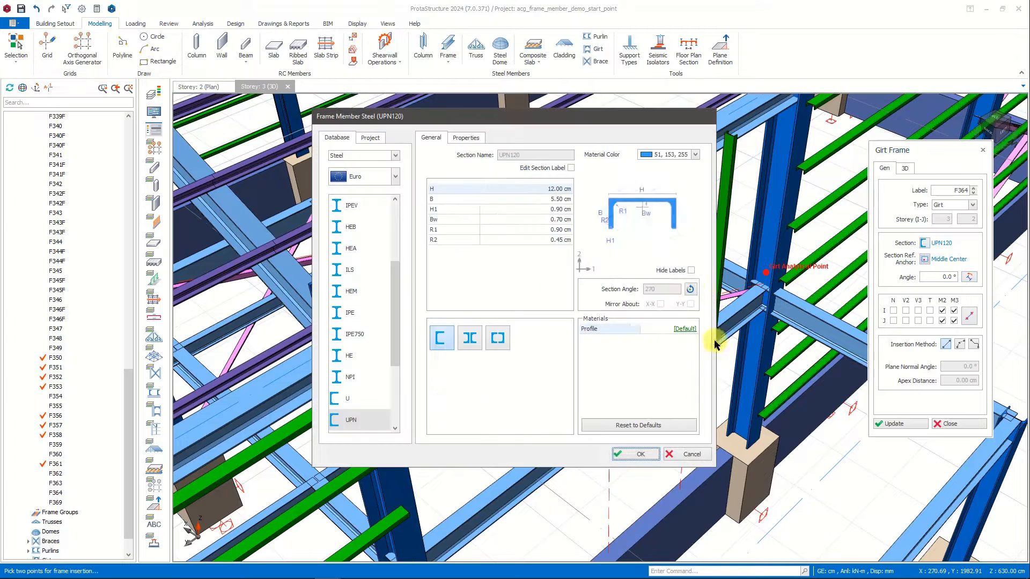
{"action": "left_click", "coordinate": [641, 454]}
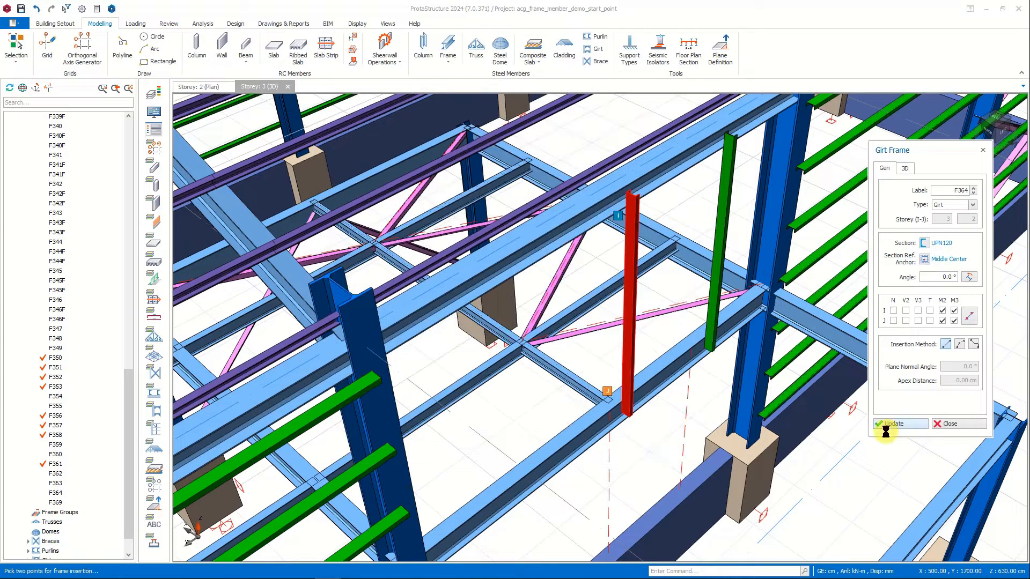
{"action": "left_click", "coordinate": [945, 424]}
Insert a horizontal UPN120 girt frame column to column across the bay, level with an adjacent side-wall girt, using the second vertical girt's properties.
{"action": "left_click", "coordinate": [626, 276]}
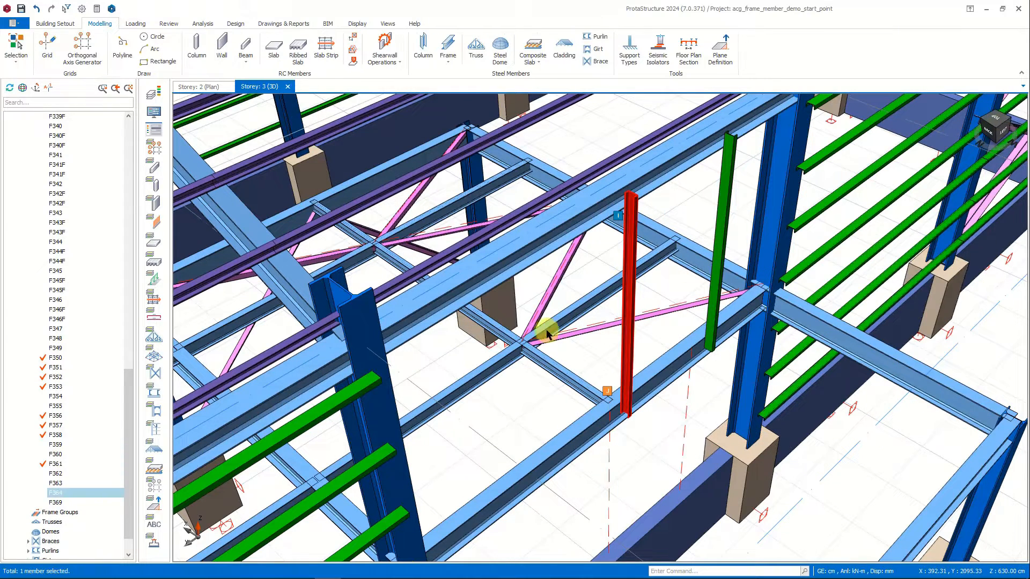
{"action": "middle_click_drag", "start_coordinate": [391, 439], "coordinate": [337, 336]}
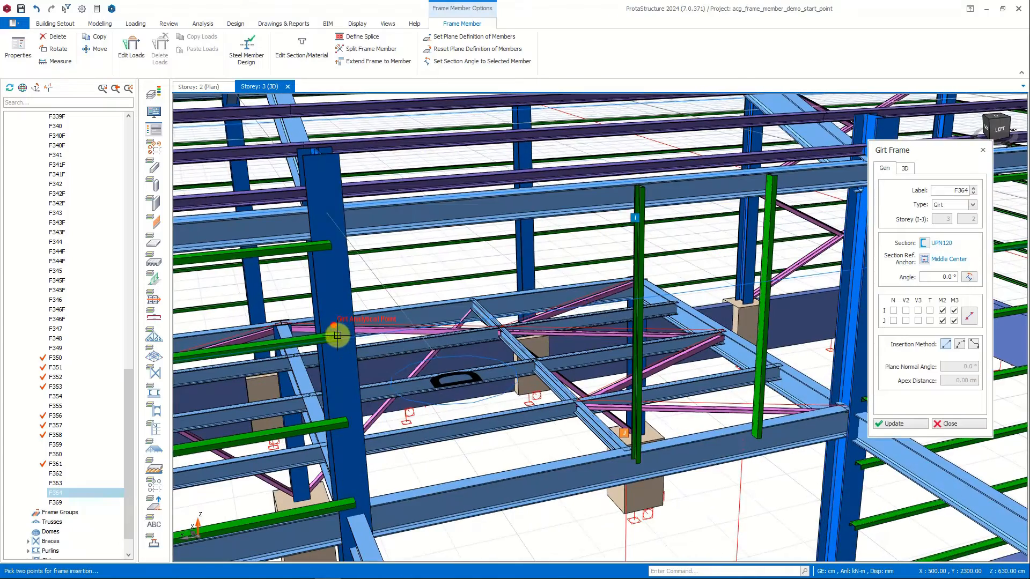
{"action": "scroll", "coordinate": [641, 300], "scroll_direction": "up", "scroll_amount": 3}
{"action": "middle_click_drag", "start_coordinate": [641, 300], "coordinate": [588, 347]}
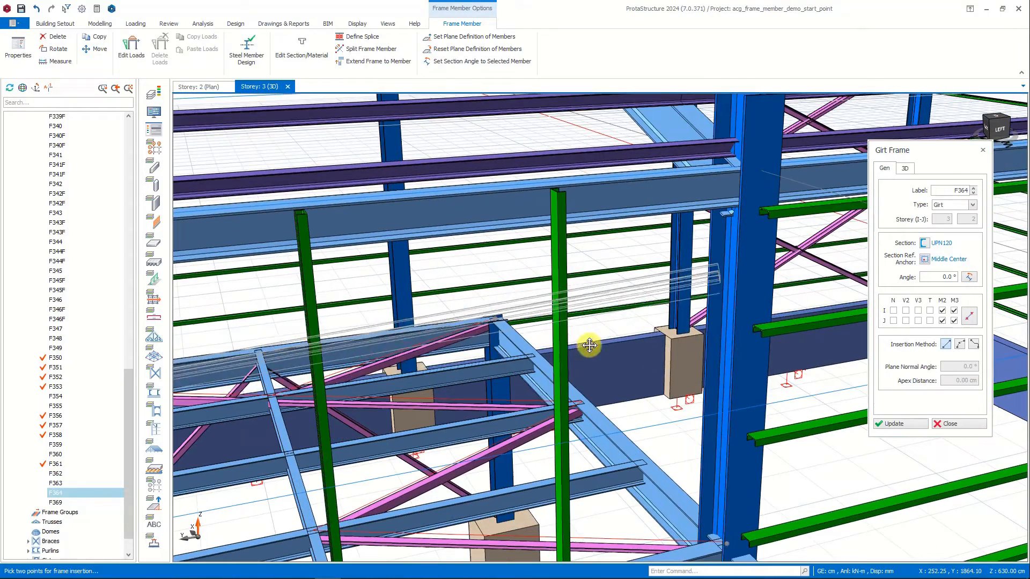
{"action": "left_click", "coordinate": [757, 328]}
{"action": "left_click", "coordinate": [555, 332]}
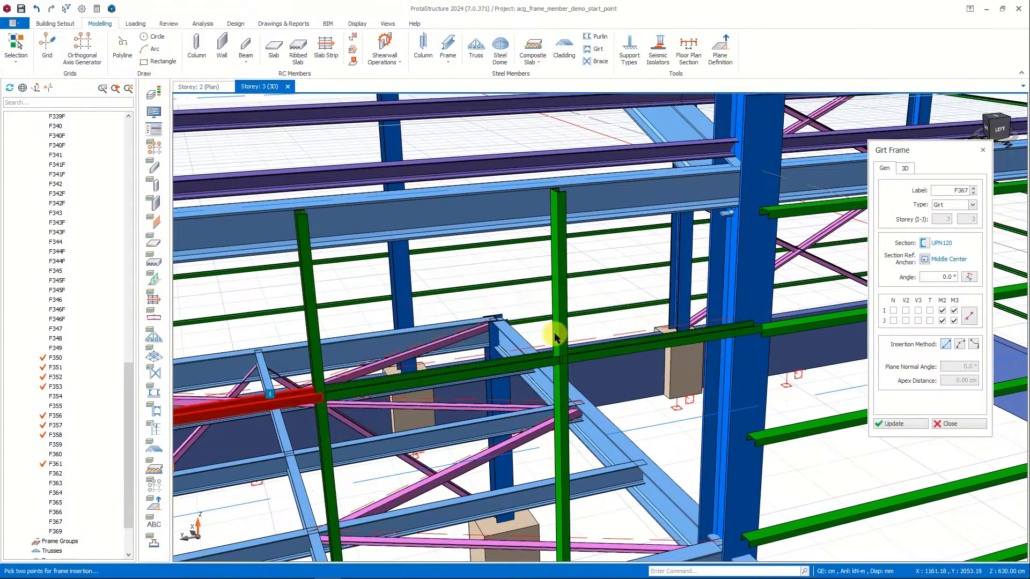
Delete the horizontal girt's middle segment between the two vertical girts.
{"action": "scroll", "coordinate": [554, 333], "scroll_direction": "down", "scroll_amount": 1}
{"action": "key", "text": "Escape"}
{"action": "left_click", "coordinate": [490, 363]}
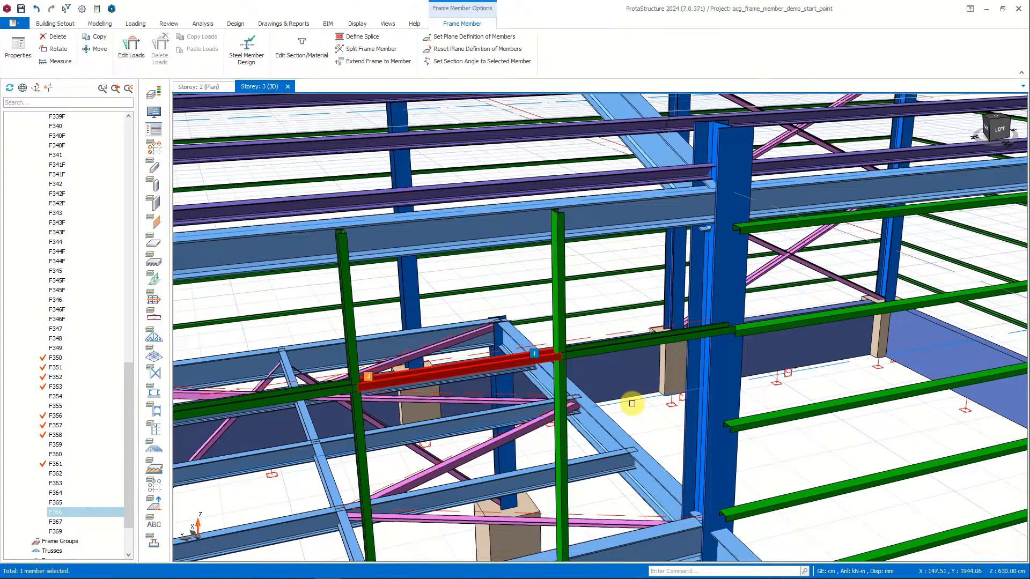
{"action": "key", "text": "Escape"}
{"action": "scroll", "coordinate": [628, 395], "scroll_direction": "down", "scroll_amount": 2}
{"action": "left_click", "coordinate": [457, 380]}
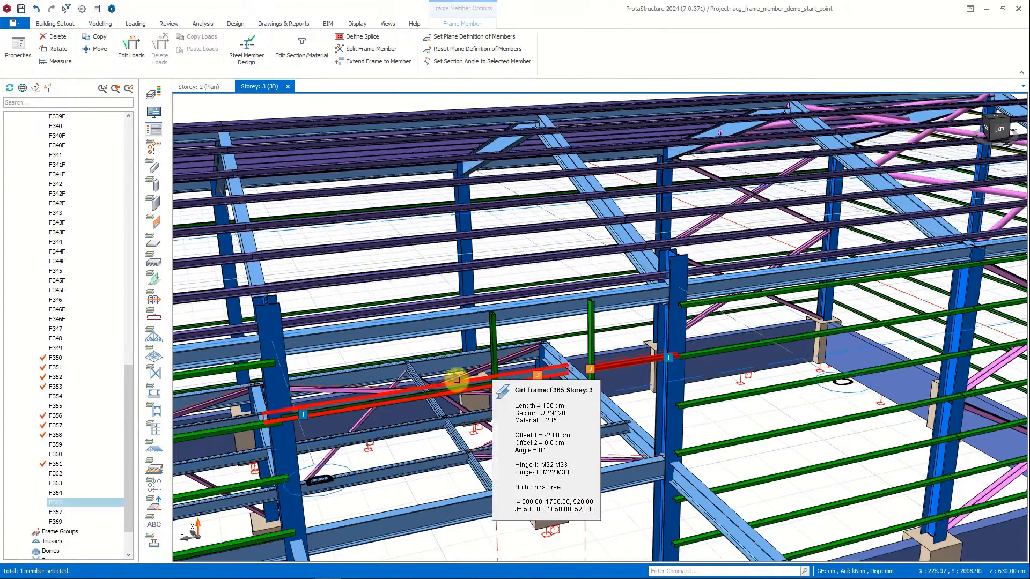
{"action": "left_click", "coordinate": [428, 395]}
{"action": "right_click", "coordinate": [427, 395]}
{"action": "key", "text": "Escape"}
{"action": "key", "text": "Escape"}
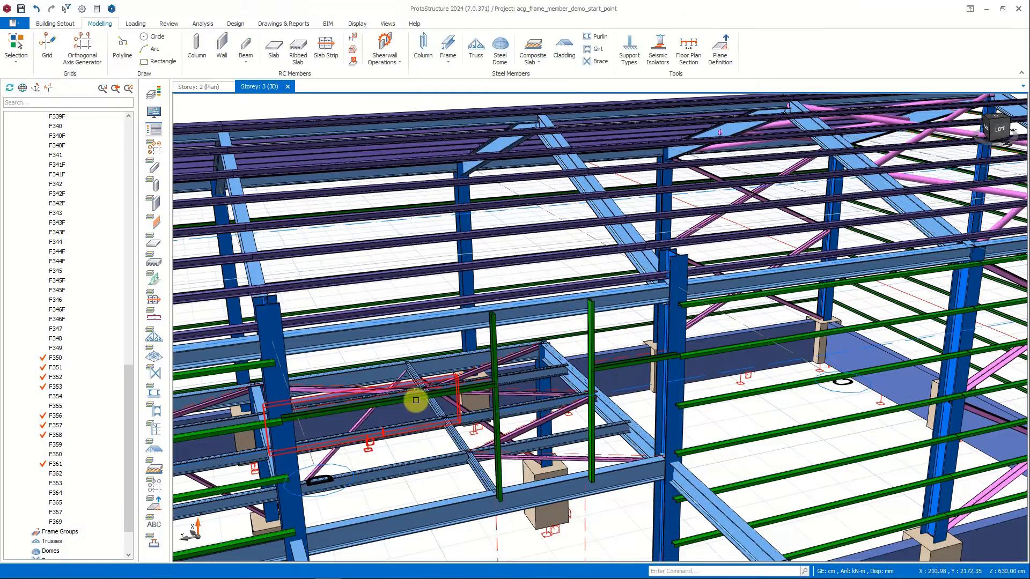
{"action": "left_click", "coordinate": [416, 400]}
{"action": "left_click", "coordinate": [616, 363], "text": "ctrl"}
{"action": "middle_click_drag", "start_coordinate": [616, 363], "coordinate": [326, 430]}
{"action": "key", "text": "Escape"}
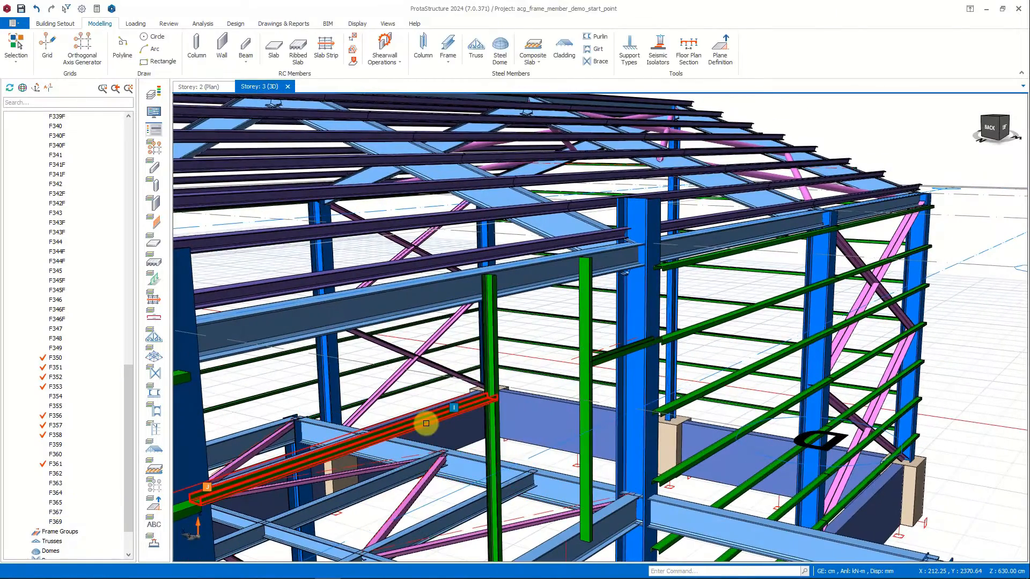
Rotate the section of the longer horizontal girt segment and set its analytical wire reference point to Top Right.
{"action": "left_click", "coordinate": [426, 424]}
{"action": "left_click", "coordinate": [923, 243]}
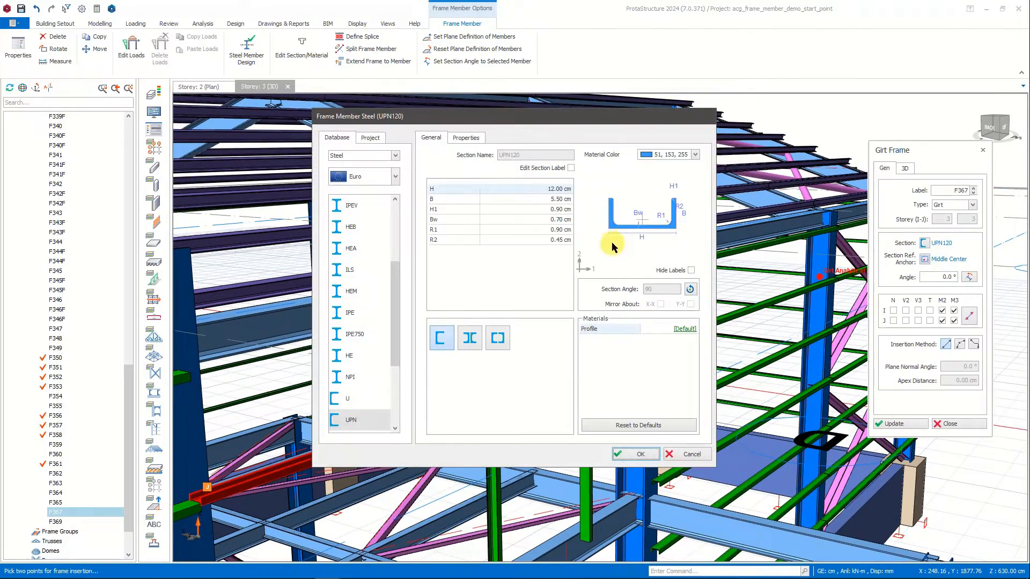
{"action": "left_click", "coordinate": [691, 290]}
{"action": "left_click", "coordinate": [635, 454]}
{"action": "left_click", "coordinate": [893, 423]}
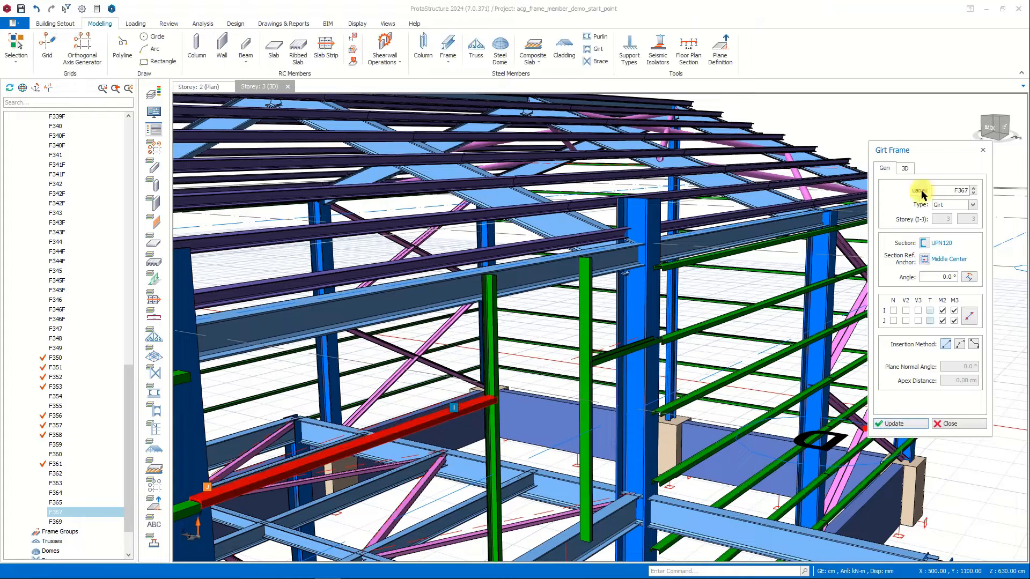
{"action": "left_click", "coordinate": [905, 168]}
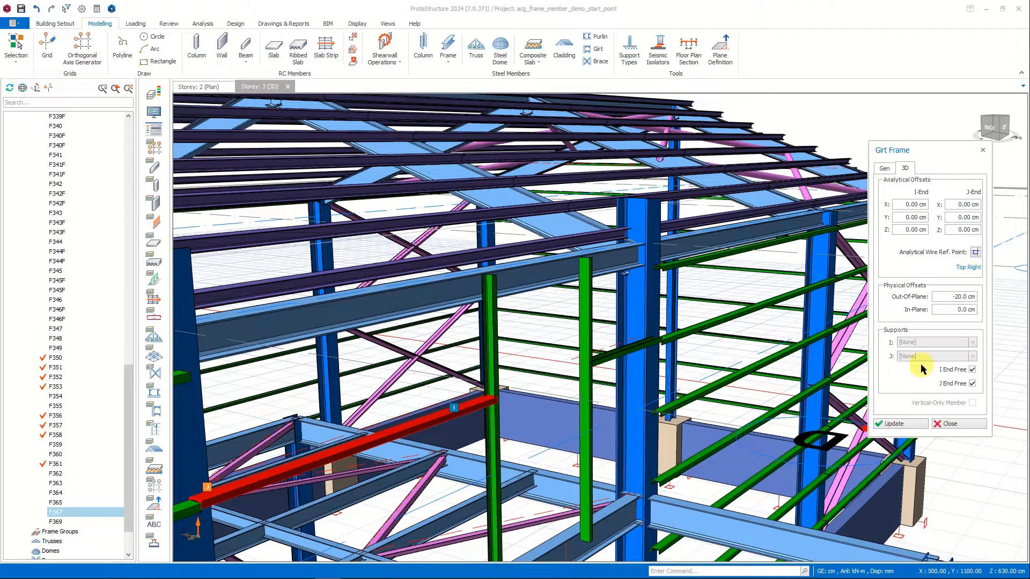
{"action": "left_click", "coordinate": [952, 424]}
Set the shorter horizontal girt segment's section angle to 270 and adjust its analytical wire reference point to align with the adjoining girt.
{"action": "left_click", "coordinate": [616, 356]}
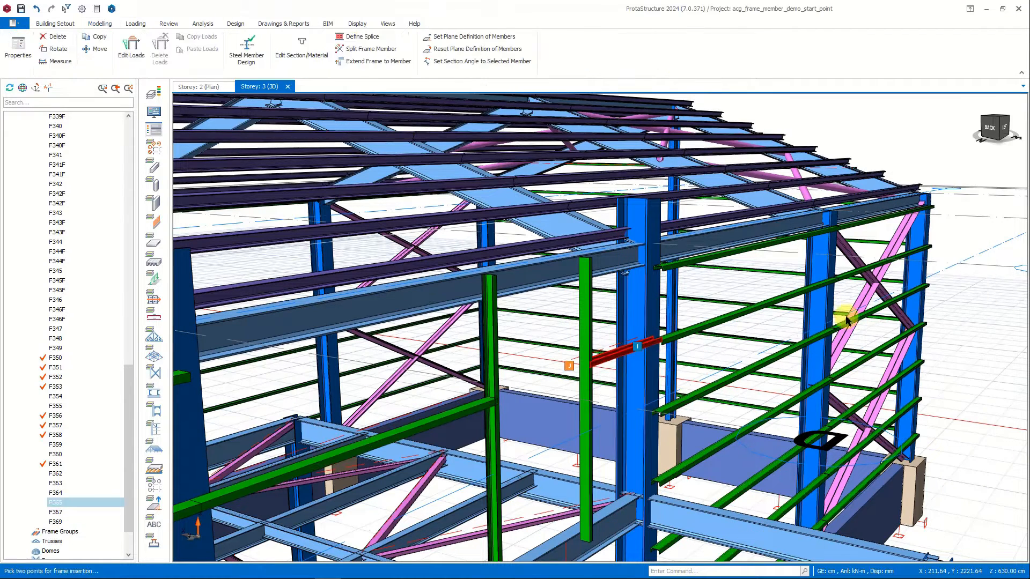
{"action": "left_click", "coordinate": [923, 243]}
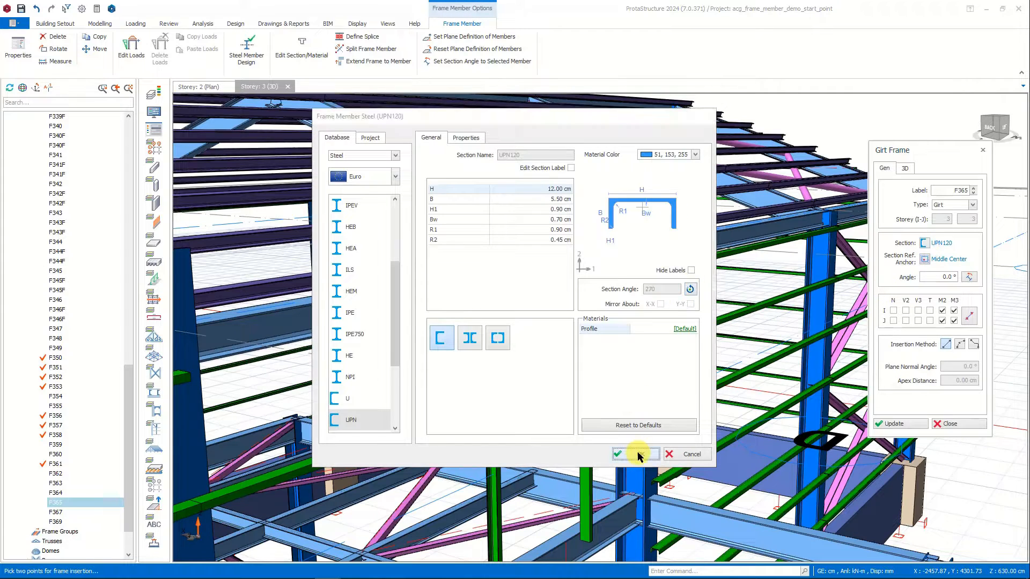
{"action": "left_click", "coordinate": [636, 454]}
{"action": "left_click", "coordinate": [906, 168]}
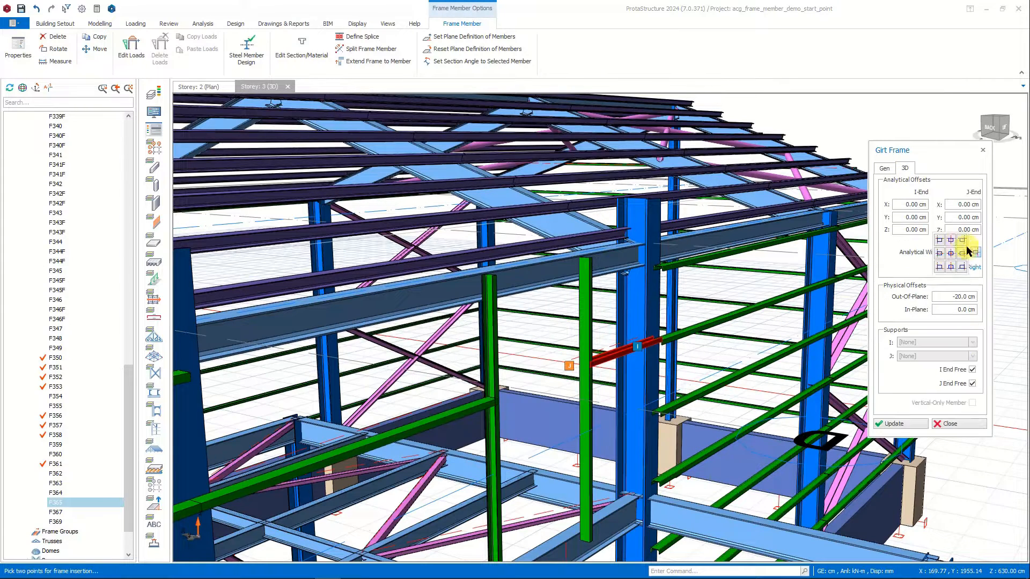
{"action": "left_click", "coordinate": [947, 423]}
Copy both horizontal girt segments down to the next two side-wall girt levels, using the column-end point as the base.
{"action": "left_click", "coordinate": [458, 409]}
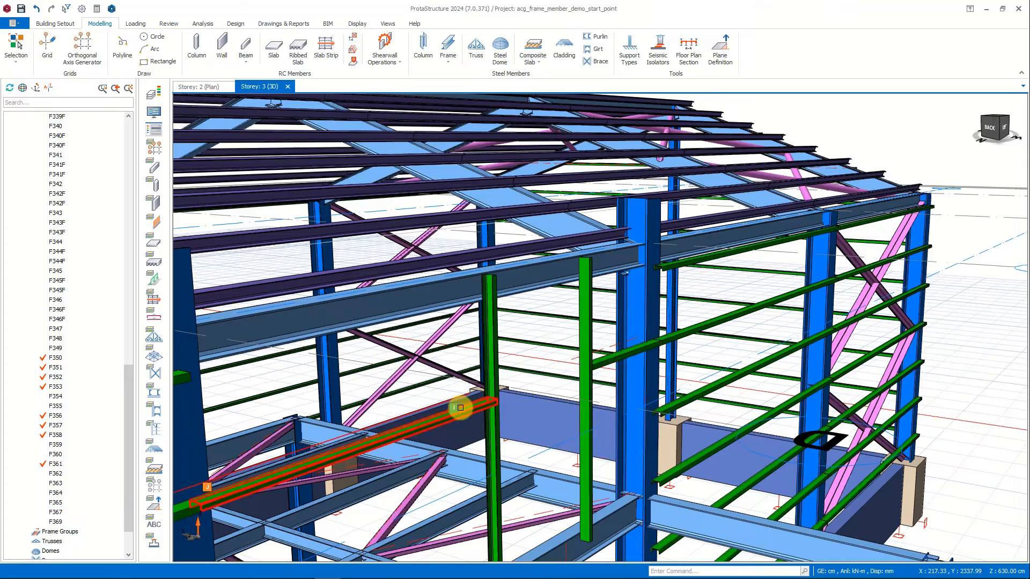
{"action": "left_click", "coordinate": [606, 363], "text": "ctrl"}
{"action": "right_click", "coordinate": [606, 363]}
{"action": "left_click", "coordinate": [629, 139]}
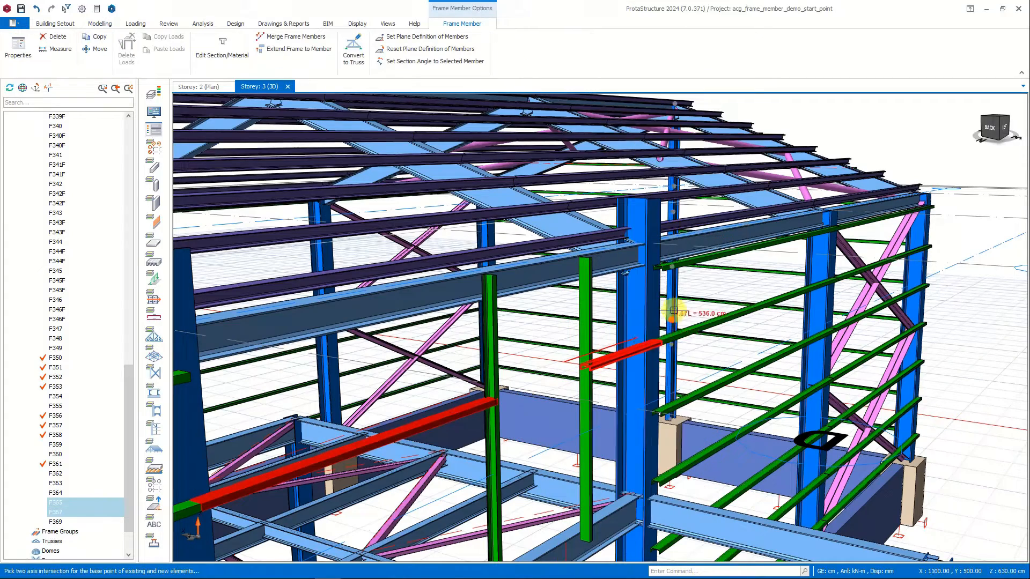
{"action": "left_click", "coordinate": [658, 348]}
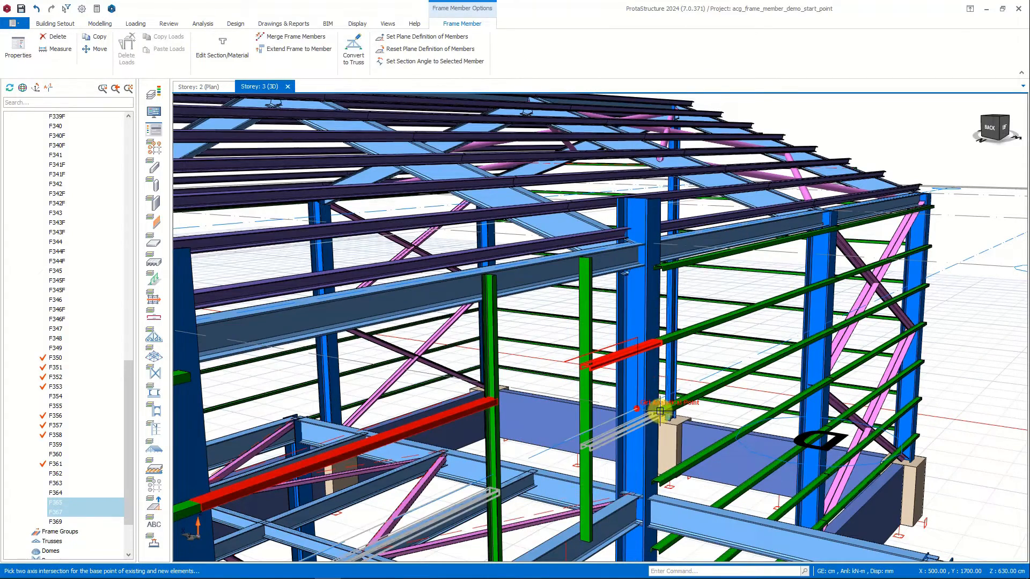
{"action": "scroll", "coordinate": [658, 415], "scroll_direction": "up", "scroll_amount": 5}
{"action": "left_click", "coordinate": [629, 352]}
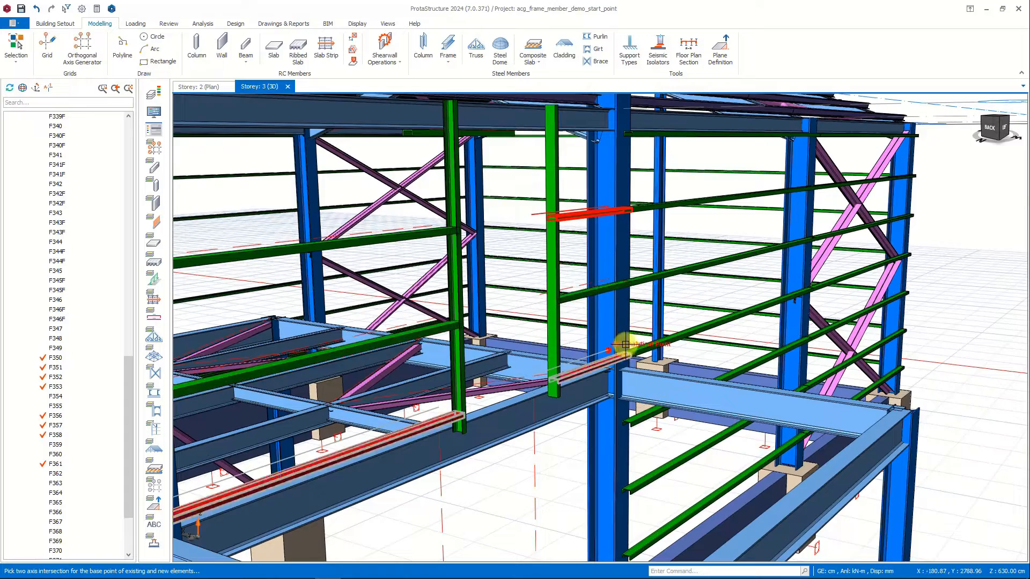
{"action": "middle_click_drag", "start_coordinate": [605, 317], "coordinate": [602, 294]}
{"action": "key", "text": "Escape"}
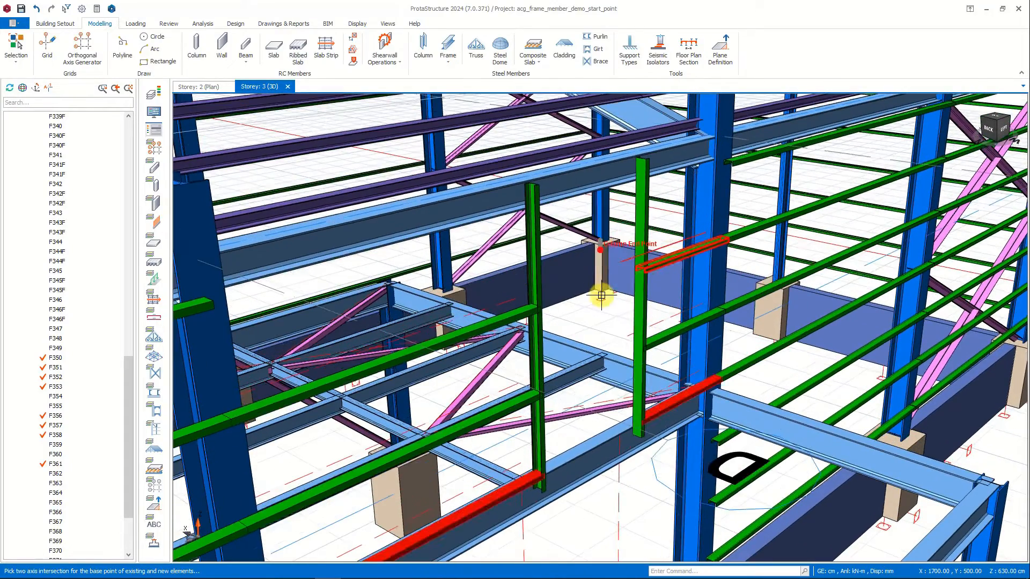
{"action": "key", "text": "Escape"}
Insert a UPN120 girt frame column to column across the top of the bay, reusing the longer horizontal segment's properties.
{"action": "double_click", "coordinate": [464, 338]}
{"action": "left_click", "coordinate": [211, 300]}
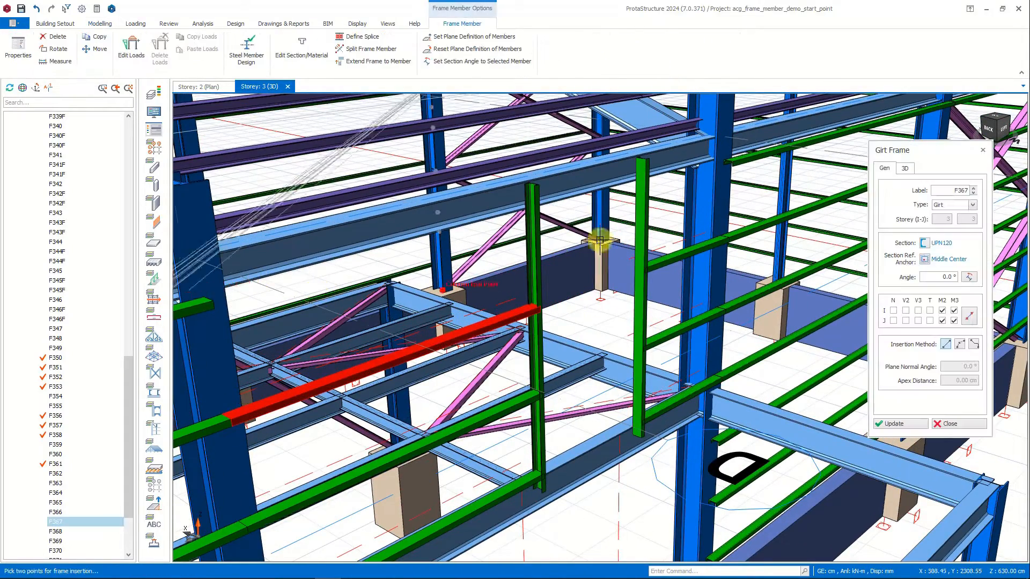
{"action": "left_click", "coordinate": [727, 160]}
{"action": "left_click", "coordinate": [546, 333]}
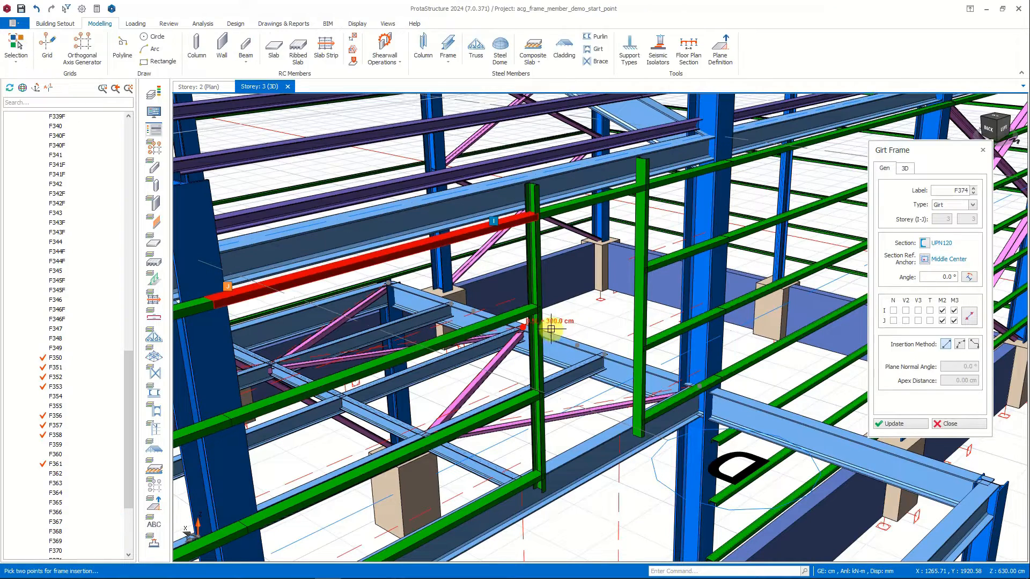
{"action": "key", "text": "Escape"}
Copy the short girt segment between the two vertical girts downward, using the column's top end as the base point.
{"action": "scroll", "coordinate": [582, 204], "scroll_direction": "up", "scroll_amount": 3}
{"action": "left_click", "coordinate": [525, 279]}
{"action": "right_click", "coordinate": [524, 279]}
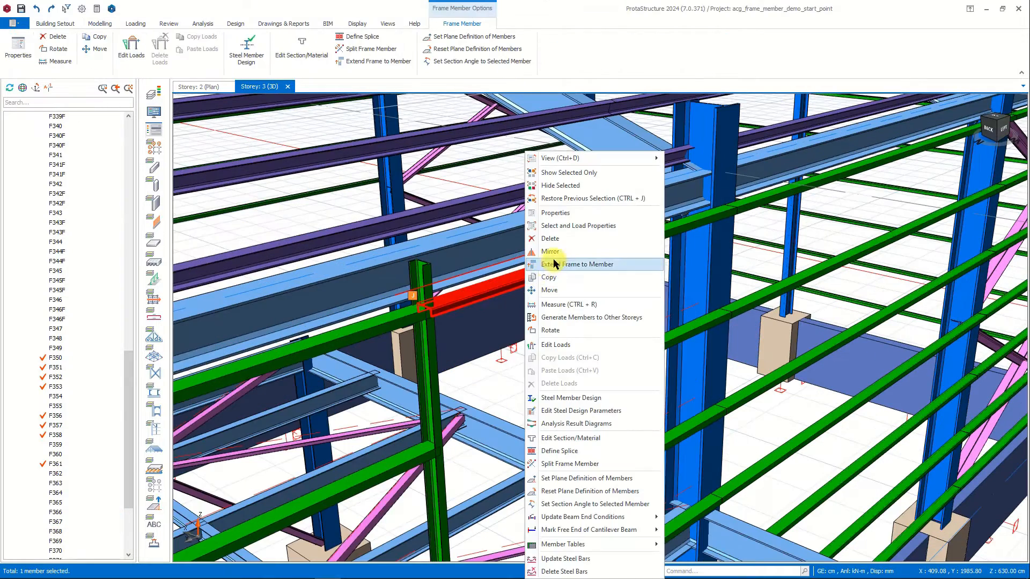
{"action": "left_click", "coordinate": [552, 263]}
{"action": "left_click", "coordinate": [711, 108]}
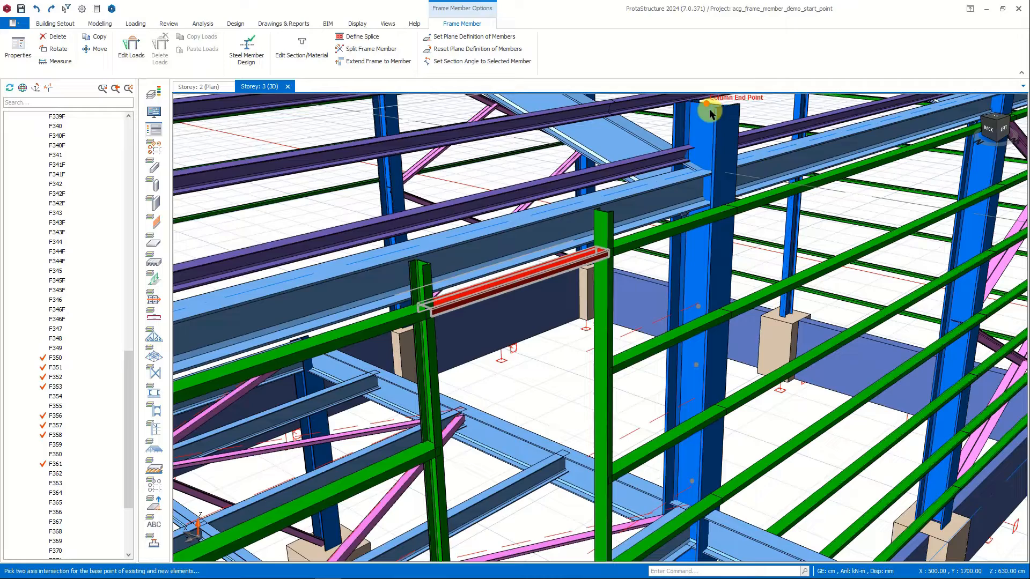
{"action": "left_click", "coordinate": [706, 150]}
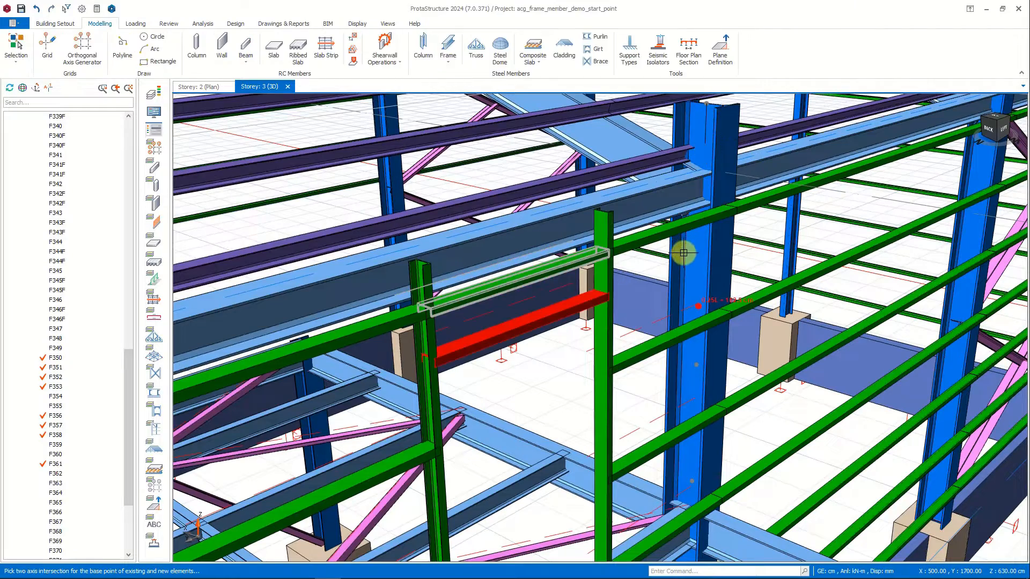
{"action": "key", "text": "Escape"}
{"action": "key", "text": "Escape"}
Insert a vertical UPN120 girt between the two middle side-wall girts, reusing the properties of the vertical girt nearest them.
{"action": "scroll", "coordinate": [687, 322], "scroll_direction": "down", "scroll_amount": 3}
{"action": "mouse_move", "coordinate": [688, 338]}
{"action": "middle_mouse_down"}
{"action": "mouse_move", "coordinate": [684, 308]}
{"action": "mouse_move", "coordinate": [683, 352]}
{"action": "mouse_move", "coordinate": [701, 288]}
{"action": "mouse_move", "coordinate": [694, 329]}
{"action": "middle_mouse_up"}
{"action": "scroll", "coordinate": [692, 330], "scroll_direction": "down", "scroll_amount": 3}
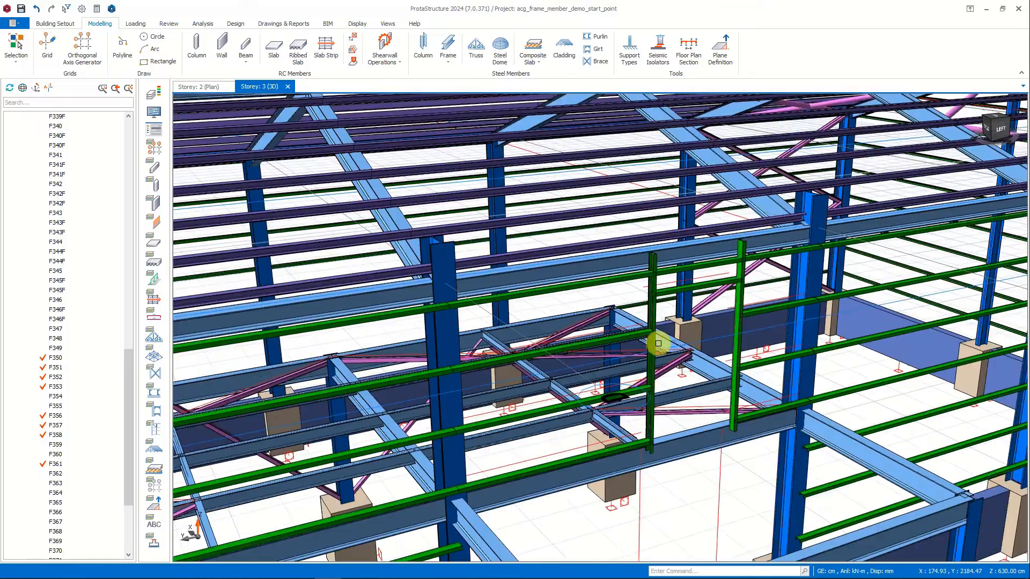
{"action": "scroll", "coordinate": [654, 345], "scroll_direction": "up", "scroll_amount": 6}
{"action": "scroll", "coordinate": [638, 354], "scroll_direction": "down", "scroll_amount": 4}
{"action": "double_click", "coordinate": [643, 260]}
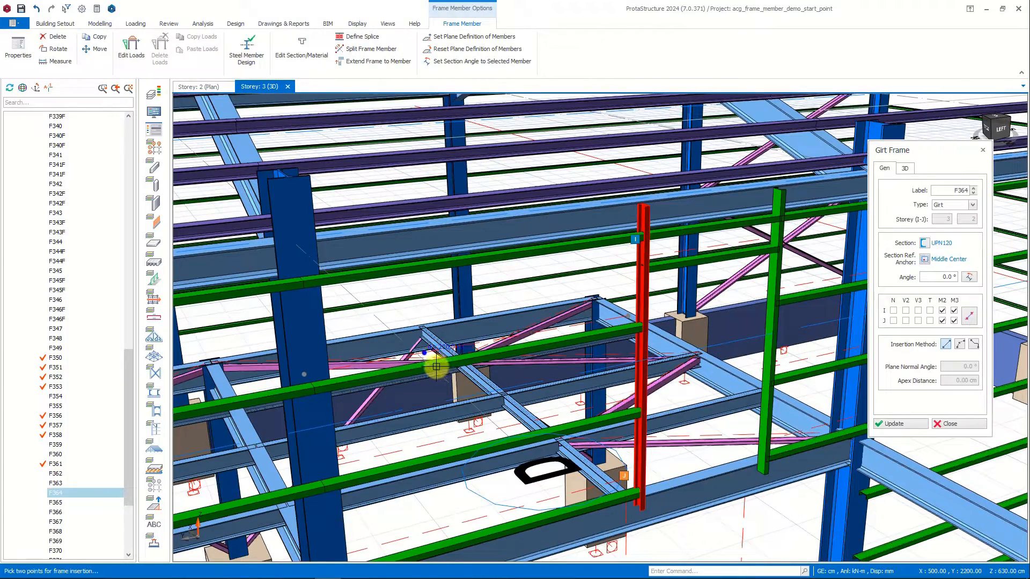
{"action": "left_click", "coordinate": [436, 366]}
{"action": "left_click", "coordinate": [436, 444]}
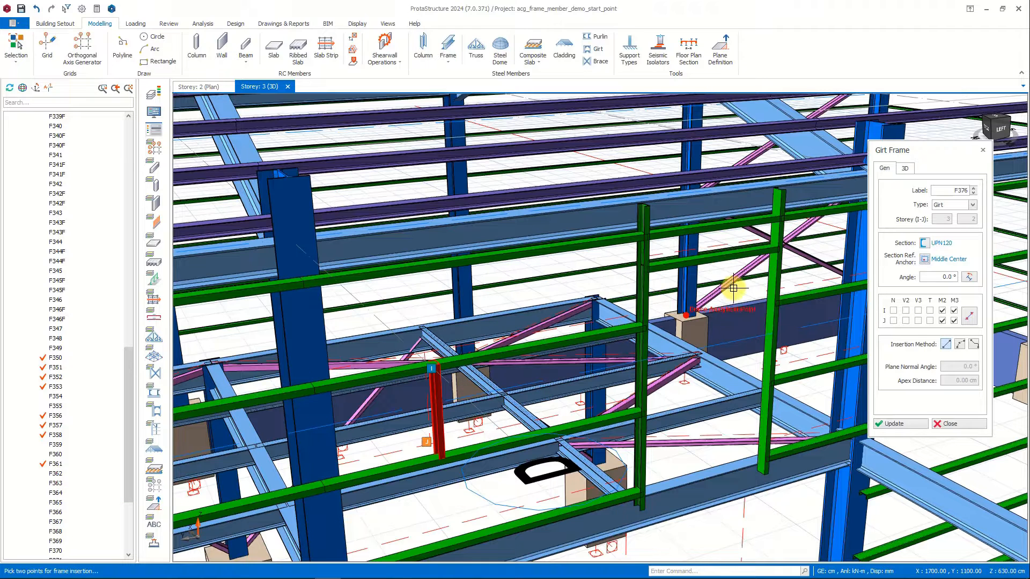
Insert a second vertical girt between the same two horizontal girts, reusing the properties of the opening's far vertical girt.
{"action": "double_click", "coordinate": [772, 258]}
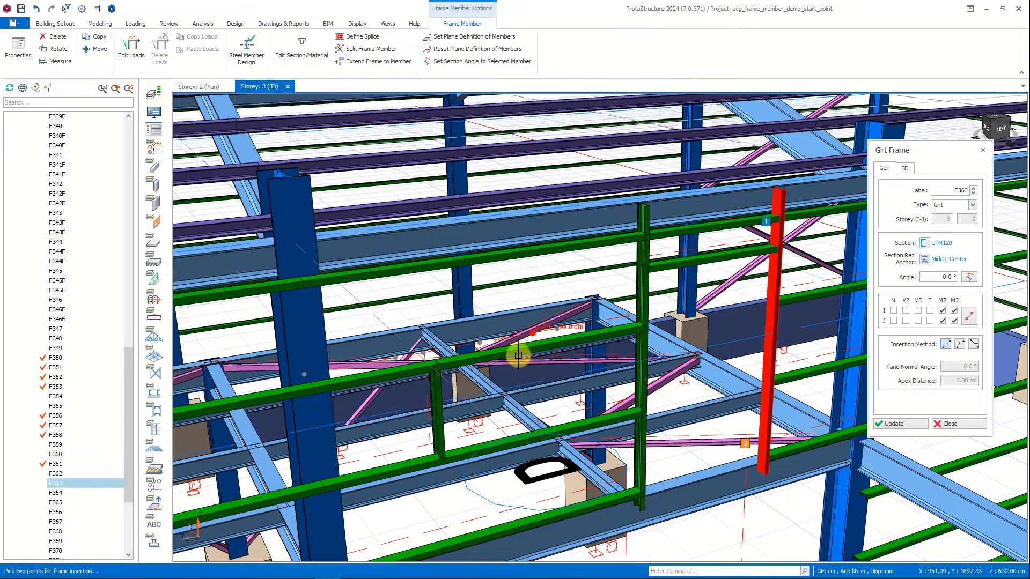
{"action": "left_click", "coordinate": [546, 343]}
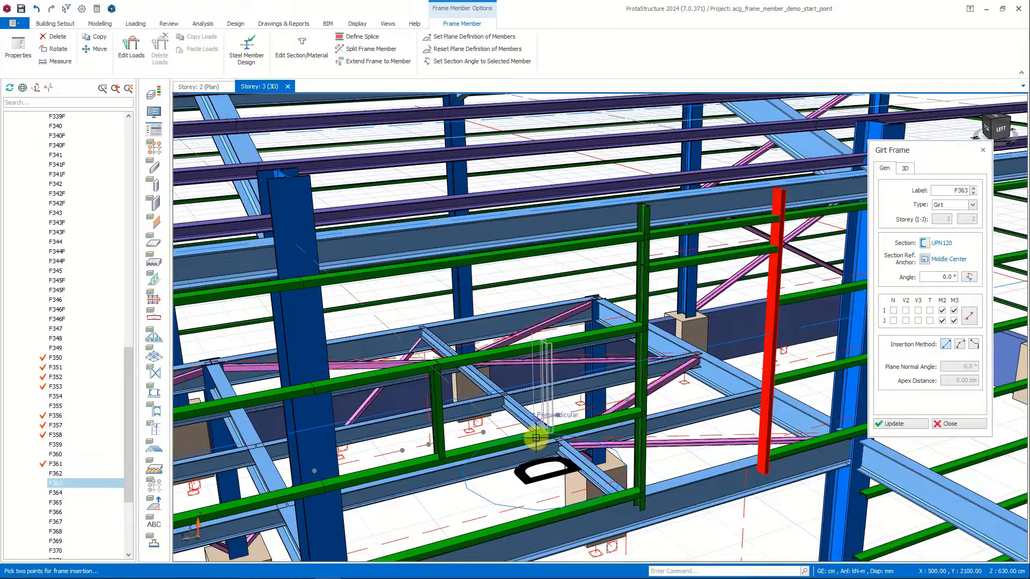
{"action": "left_click", "coordinate": [544, 433]}
{"action": "key", "text": "Escape"}
Insert UPN120 girts column to column across the lower-storey bay beneath the opening, reusing an existing horizontal girt's properties.
{"action": "scroll", "coordinate": [685, 375], "scroll_direction": "down", "scroll_amount": 2}
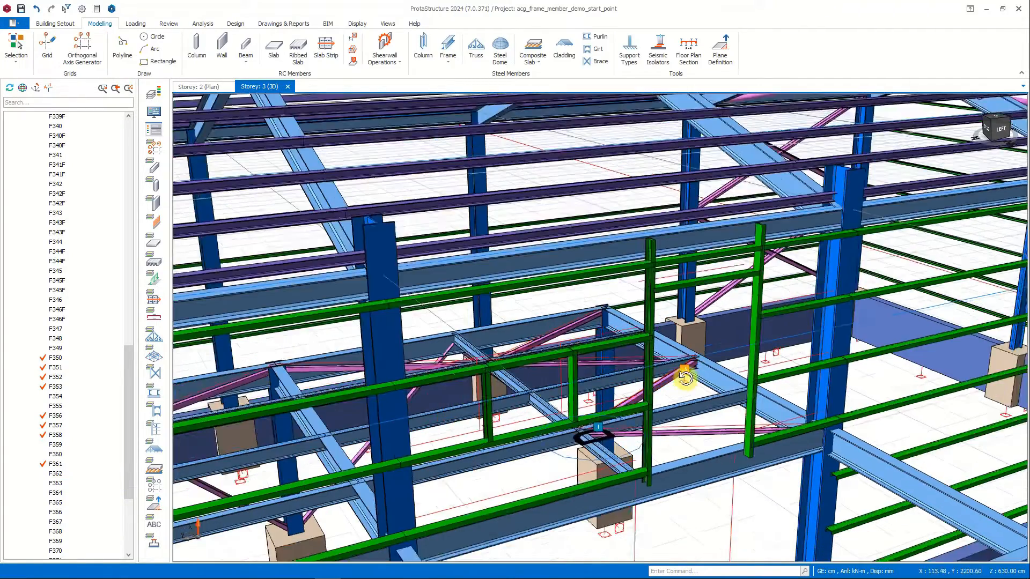
{"action": "middle_click_drag", "start_coordinate": [685, 374], "coordinate": [736, 419]}
{"action": "double_click", "coordinate": [743, 421]}
{"action": "middle_click_drag", "start_coordinate": [728, 466], "coordinate": [766, 368]}
{"action": "left_click", "coordinate": [767, 356]}
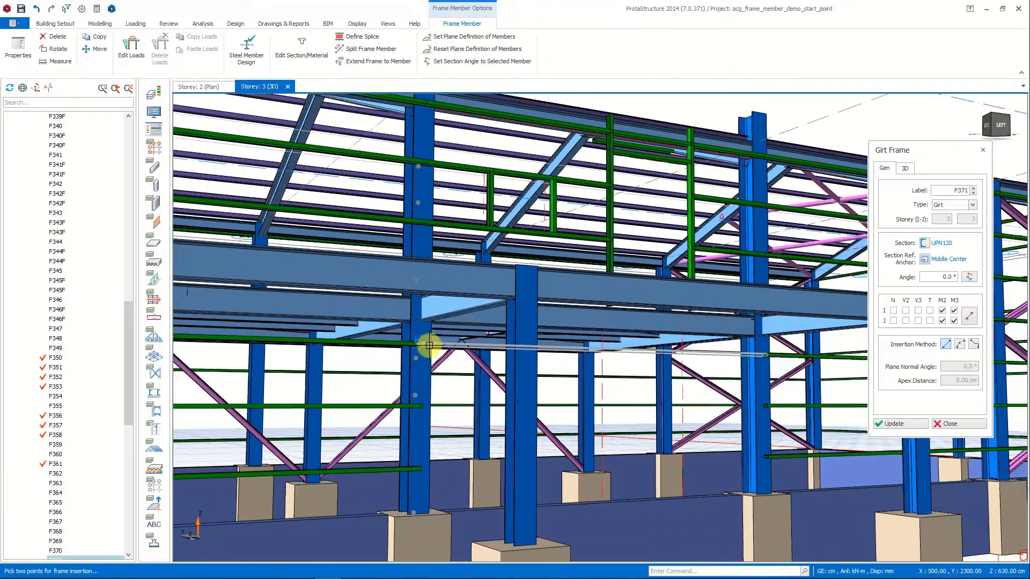
{"action": "left_click", "coordinate": [424, 346]}
{"action": "left_click", "coordinate": [769, 406]}
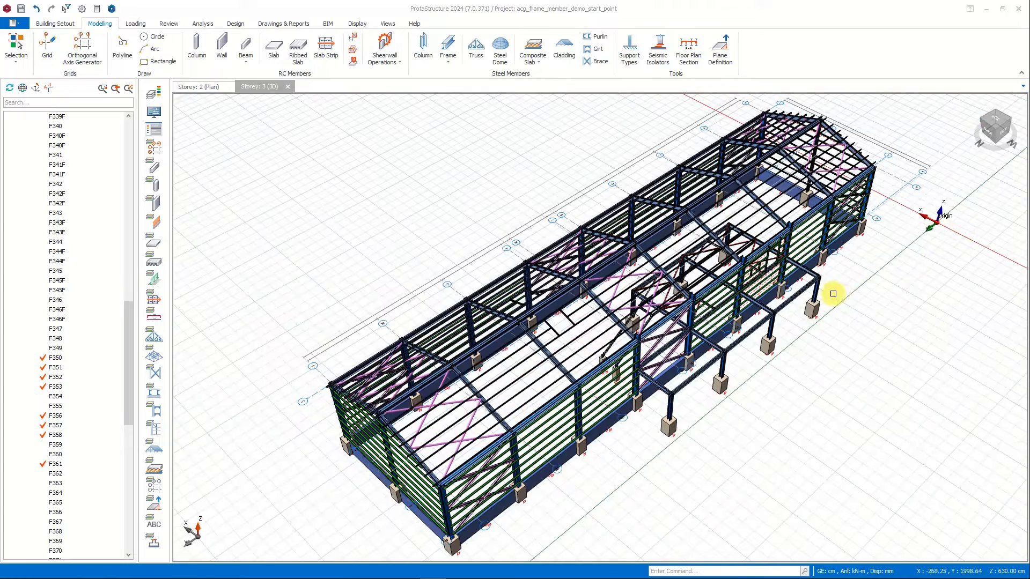
Generate the side canopy beam at the braced bay onto Storey 3 (+6.30m), for the selected member only.
{"action": "middle_click_drag", "start_coordinate": [815, 288], "coordinate": [819, 254]}
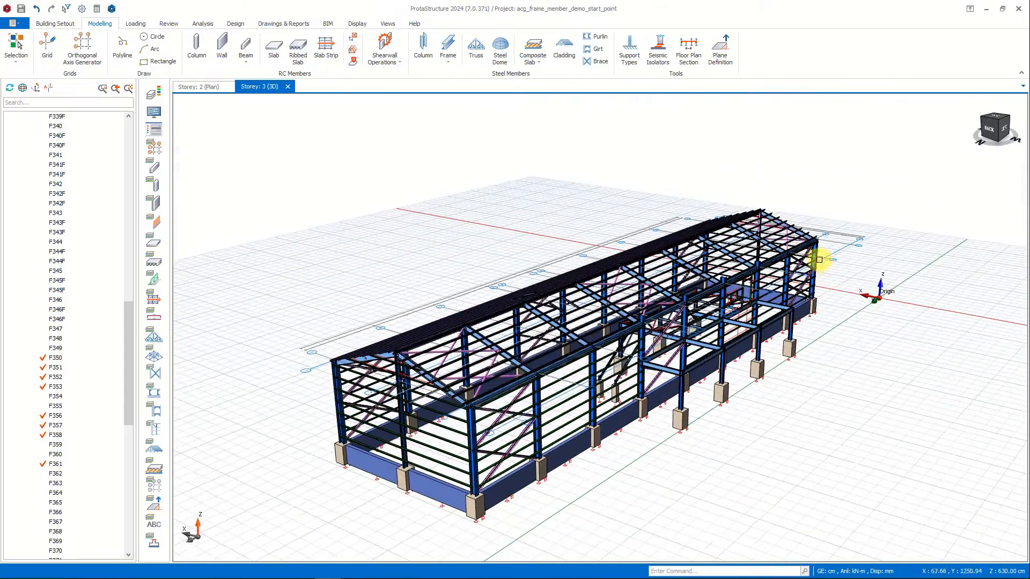
{"action": "scroll", "coordinate": [661, 288], "scroll_direction": "up", "scroll_amount": 3}
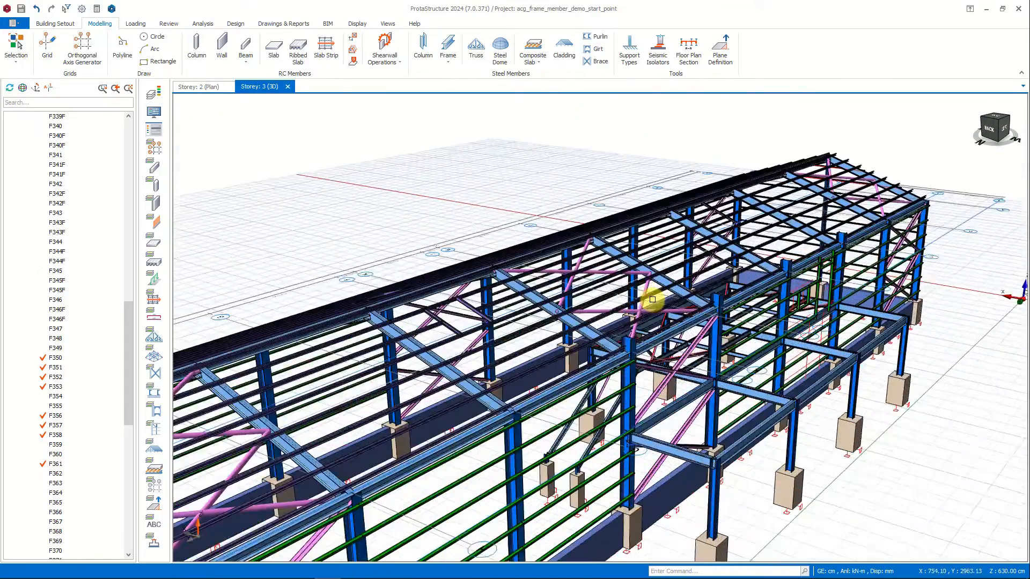
{"action": "scroll", "coordinate": [671, 301], "scroll_direction": "up", "scroll_amount": 3}
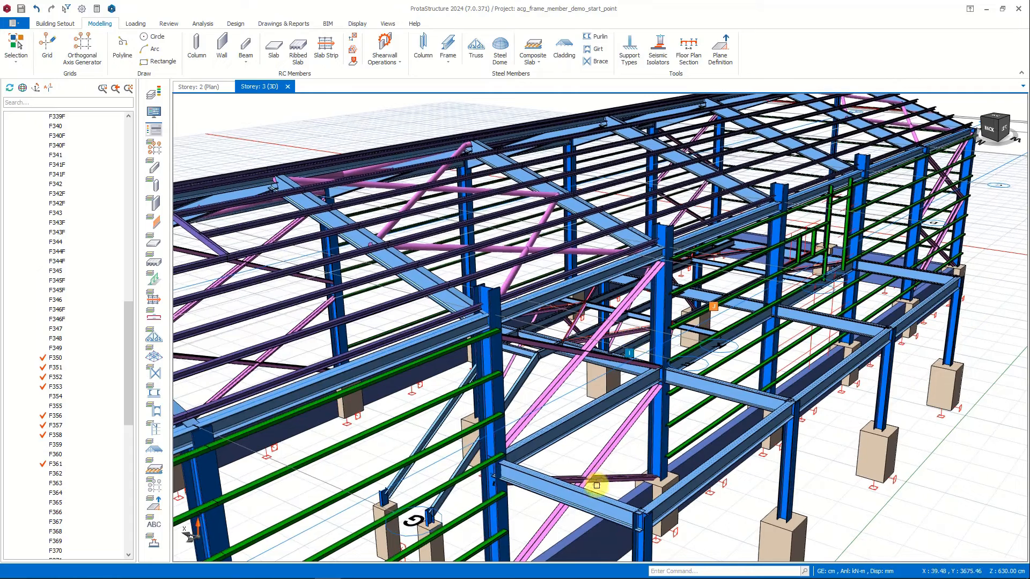
{"action": "left_click", "coordinate": [545, 486]}
{"action": "right_click", "coordinate": [545, 486]}
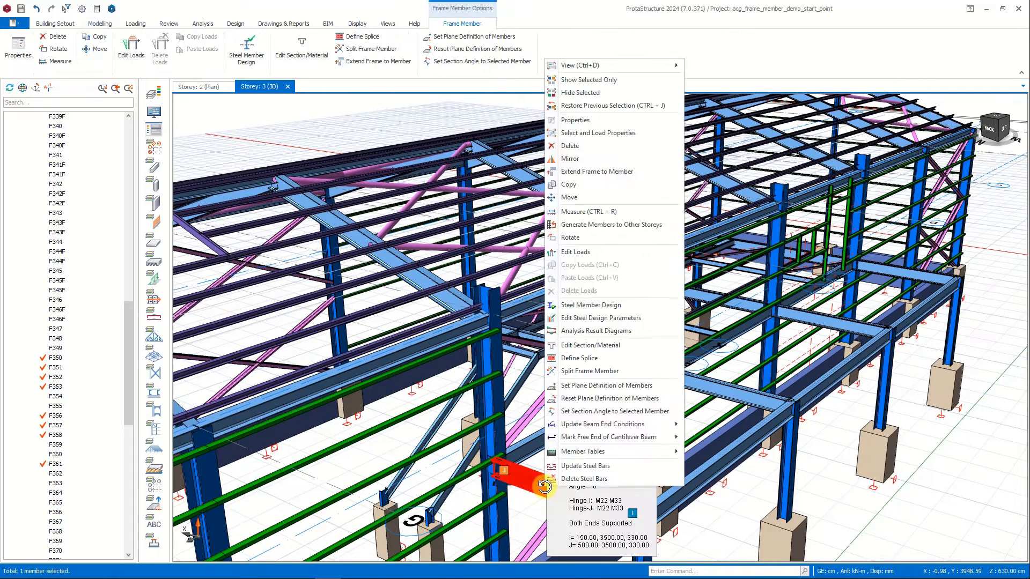
{"action": "left_click", "coordinate": [621, 226]}
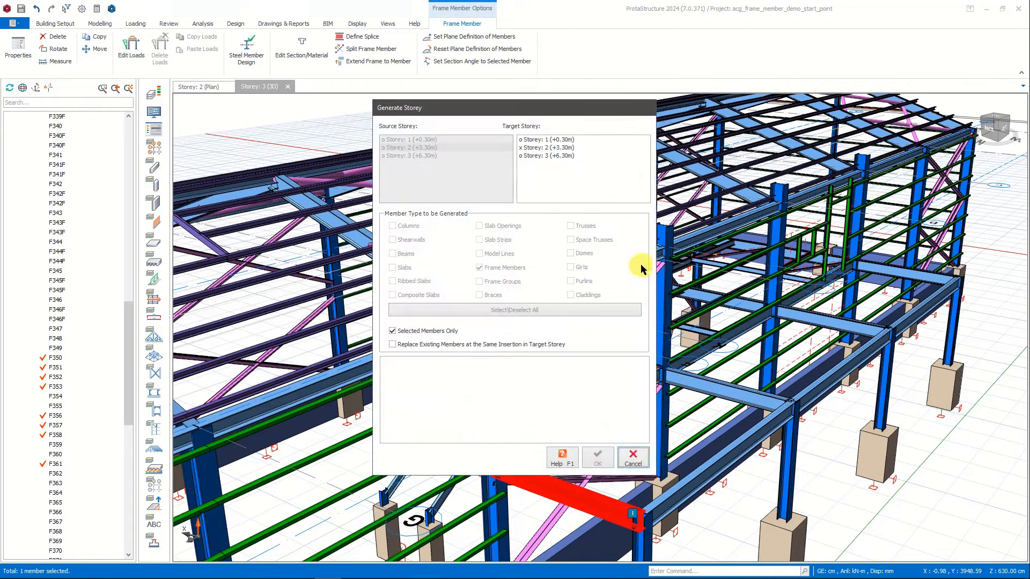
{"action": "left_click", "coordinate": [547, 155]}
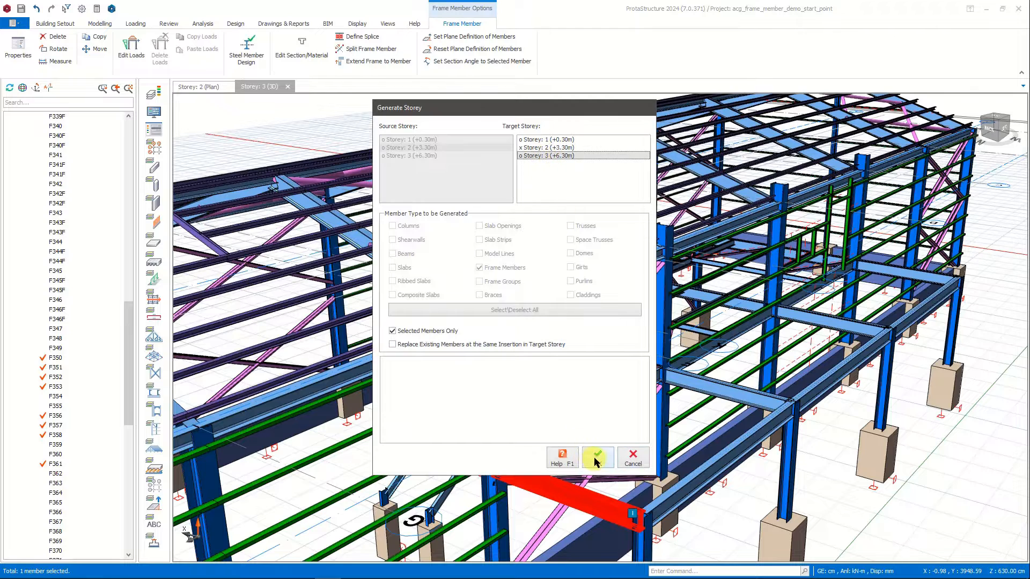
{"action": "left_click", "coordinate": [595, 462]}
{"action": "left_click", "coordinate": [552, 333]}
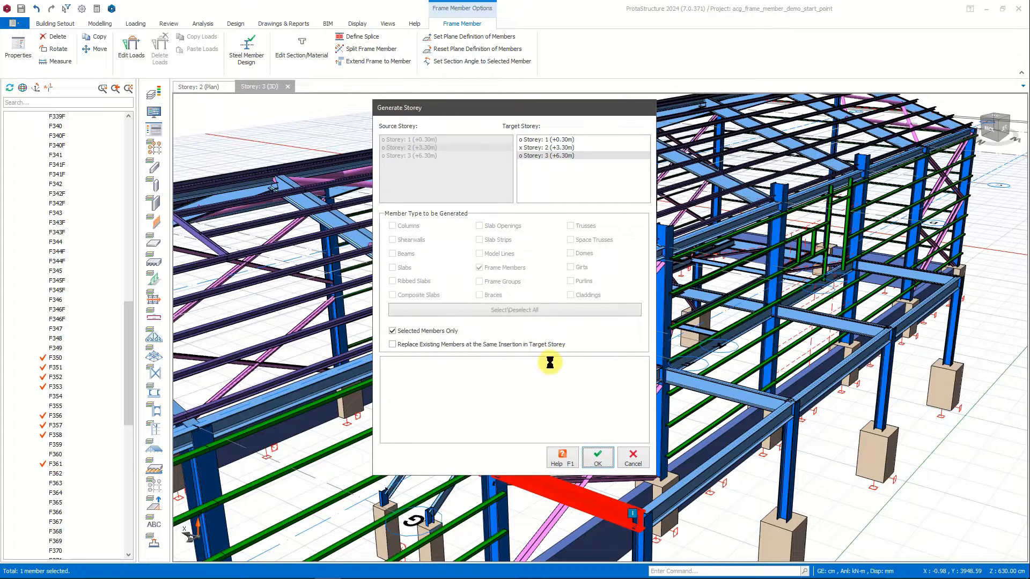
{"action": "left_click", "coordinate": [633, 457]}
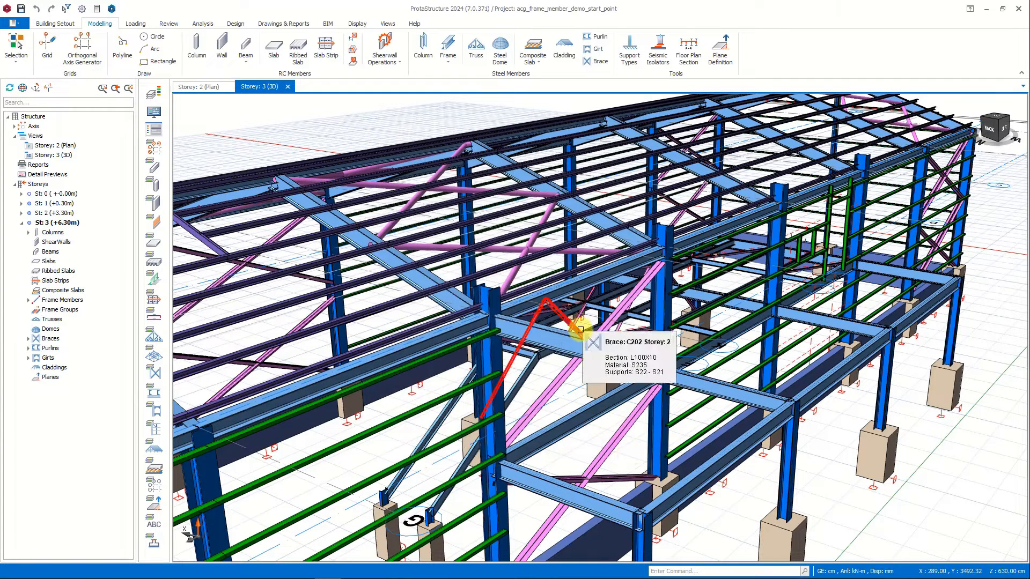
Clear the M2 and M3 hinges at both ends of the generated Storey 3 beam.
{"action": "scroll", "coordinate": [581, 330], "scroll_direction": "up", "scroll_amount": 2}
{"action": "left_click", "coordinate": [546, 343]}
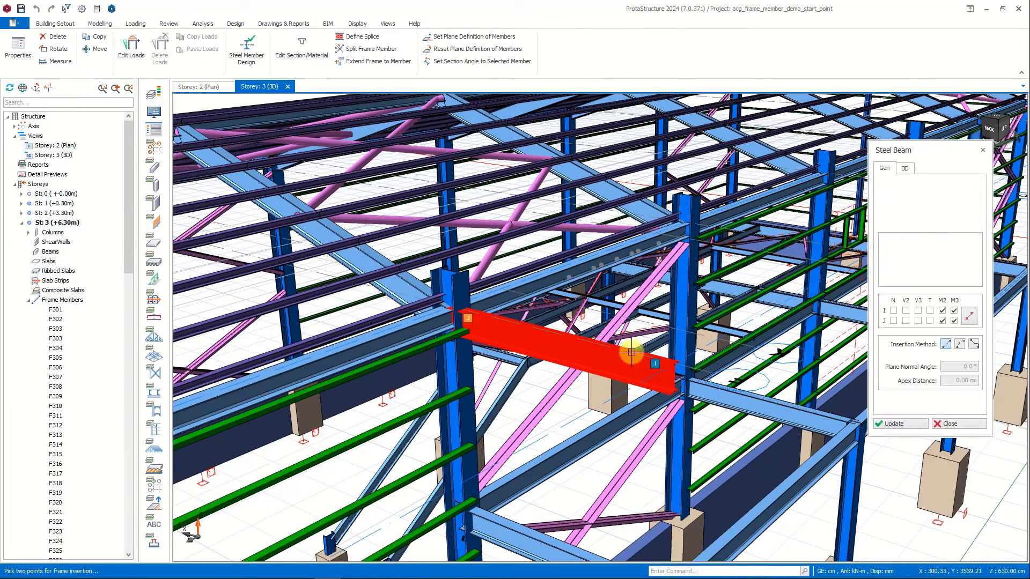
{"action": "left_click", "coordinate": [965, 317]}
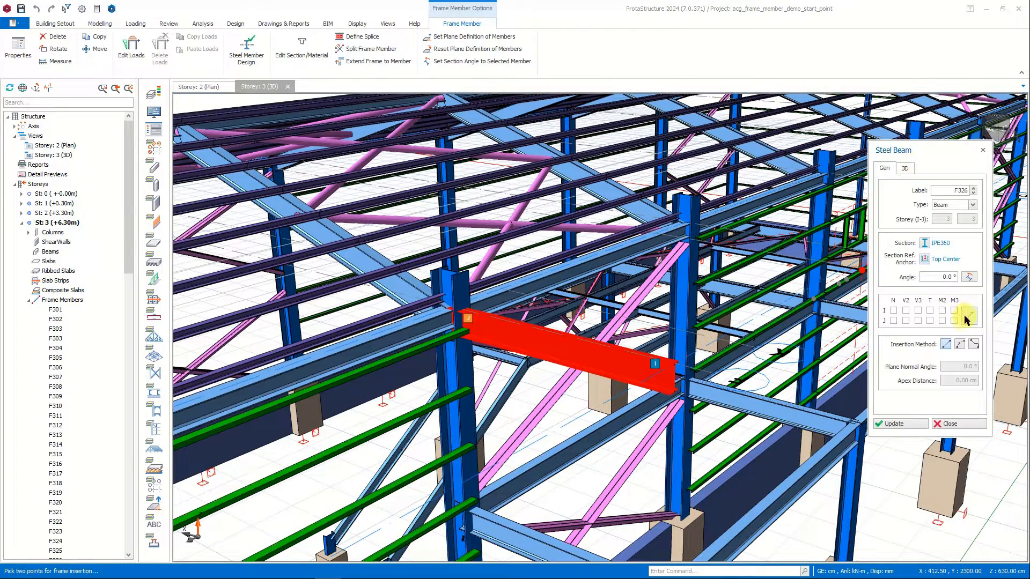
{"action": "left_click", "coordinate": [901, 423]}
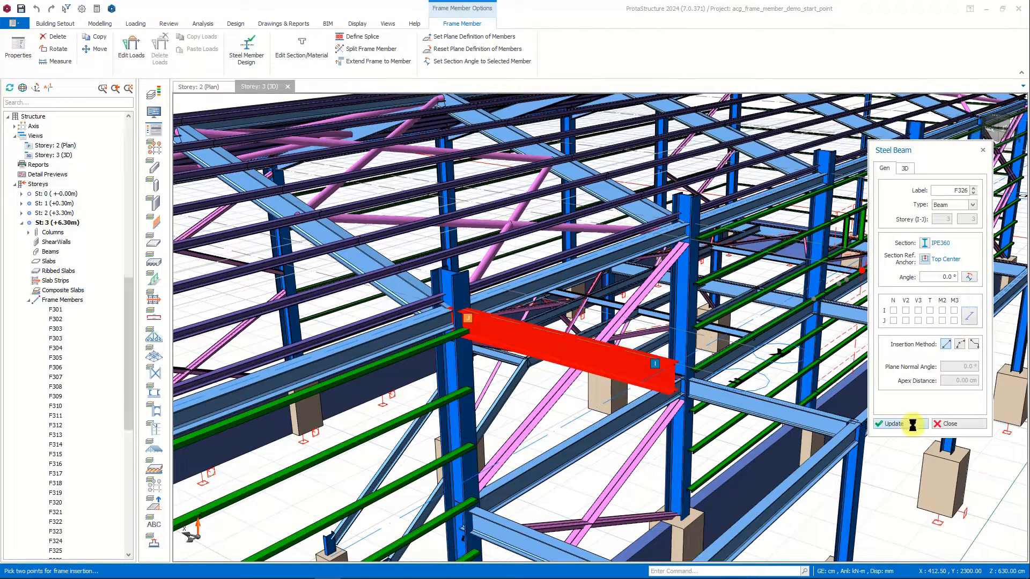
{"action": "left_click", "coordinate": [949, 424]}
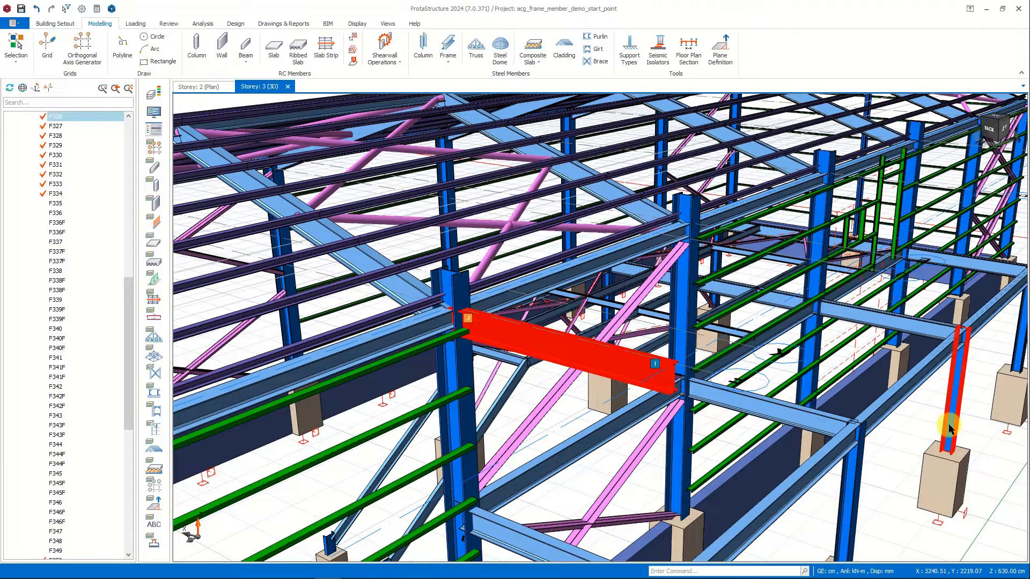
Move the Storey 3 canopy beam up to the top of the column, using its column-side end as the base point.
{"action": "left_click", "coordinate": [543, 349]}
{"action": "right_click", "coordinate": [512, 247]}
{"action": "left_click", "coordinate": [537, 140]}
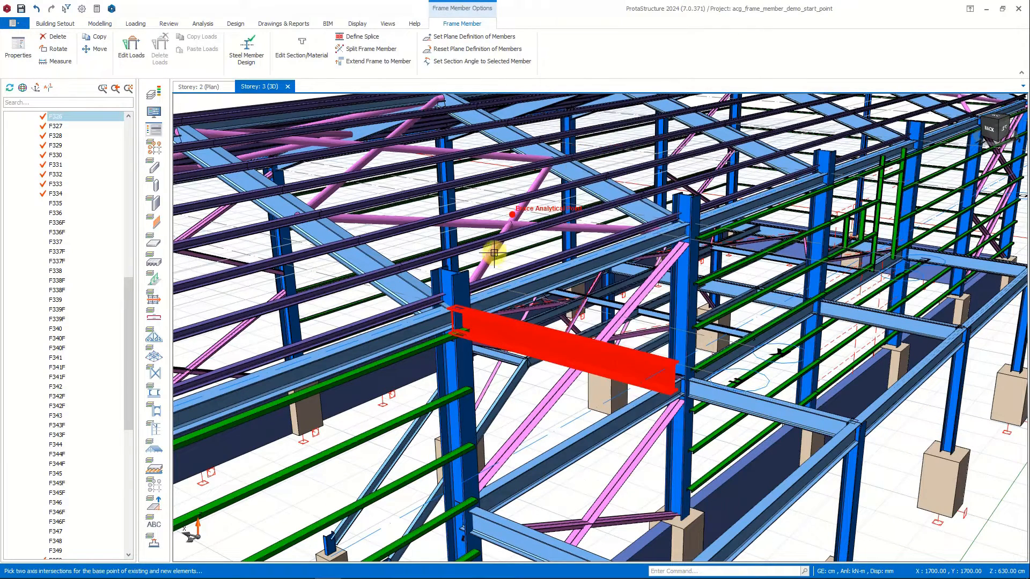
{"action": "left_click", "coordinate": [453, 309]}
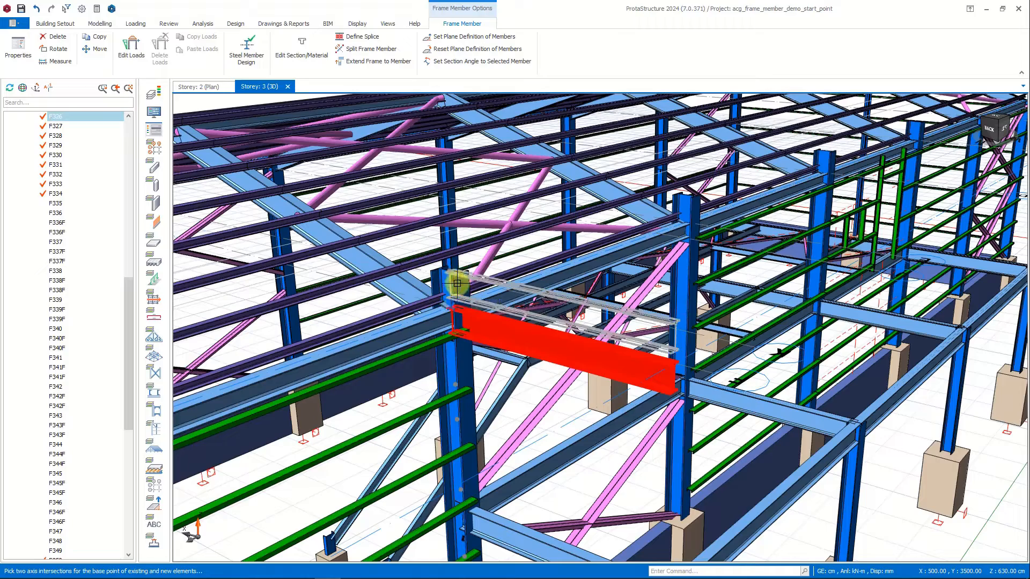
{"action": "left_click", "coordinate": [455, 273]}
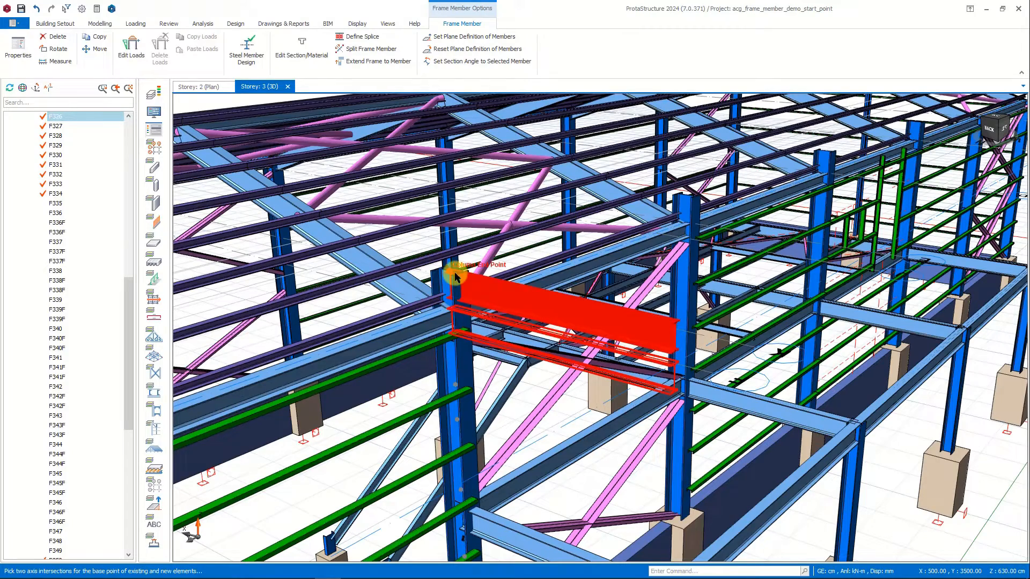
Curve the raised canopy beam with the arc insertion method, a 90° plane normal angle and a 30 cm apex distance.
{"action": "mouse_move", "coordinate": [654, 377]}
{"action": "middle_mouse_down"}
{"action": "mouse_move", "coordinate": [690, 349]}
{"action": "mouse_move", "coordinate": [719, 352]}
{"action": "middle_mouse_up"}
{"action": "left_click", "coordinate": [528, 307]}
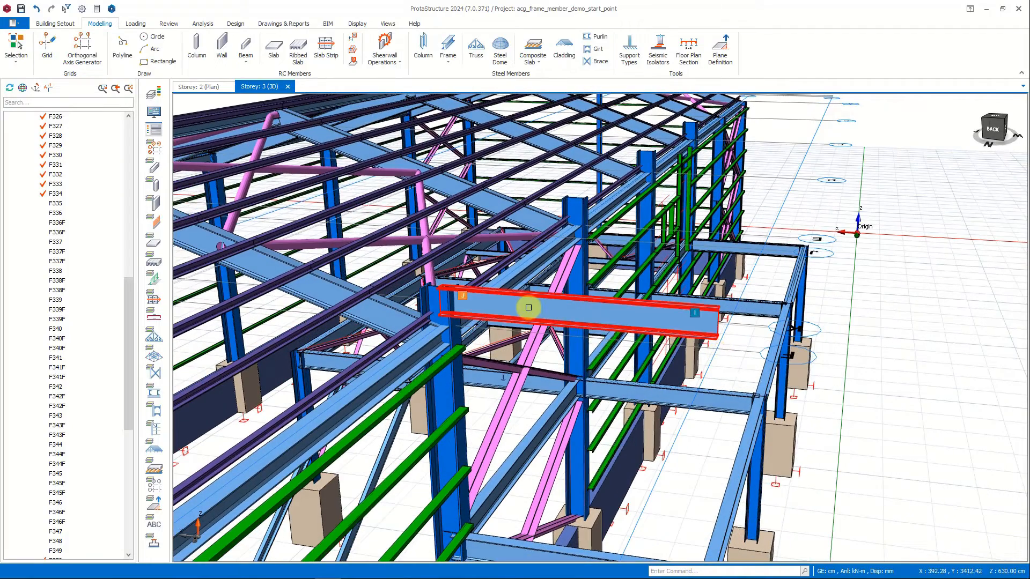
{"action": "left_click", "coordinate": [541, 310]}
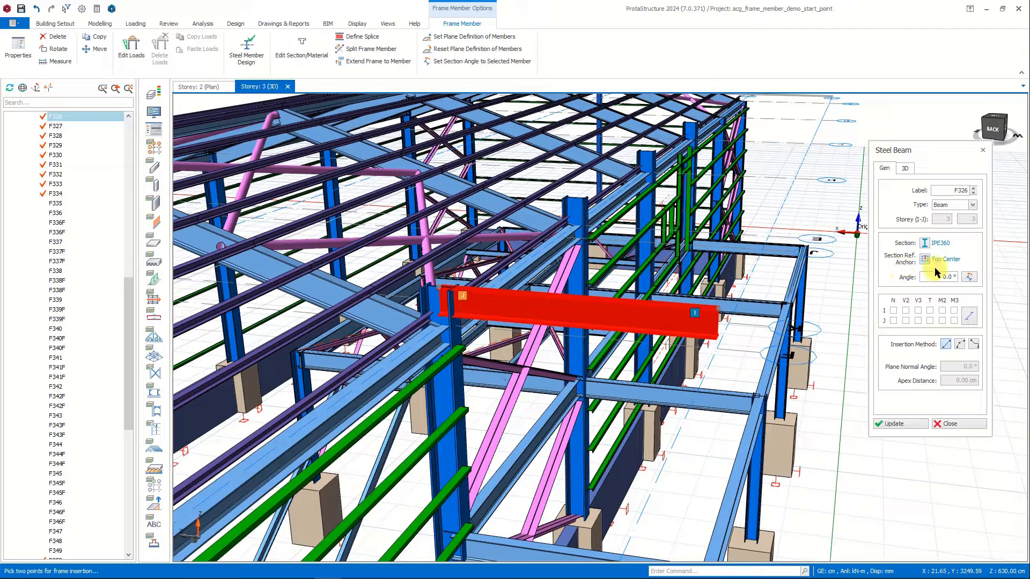
{"action": "left_click", "coordinate": [961, 345]}
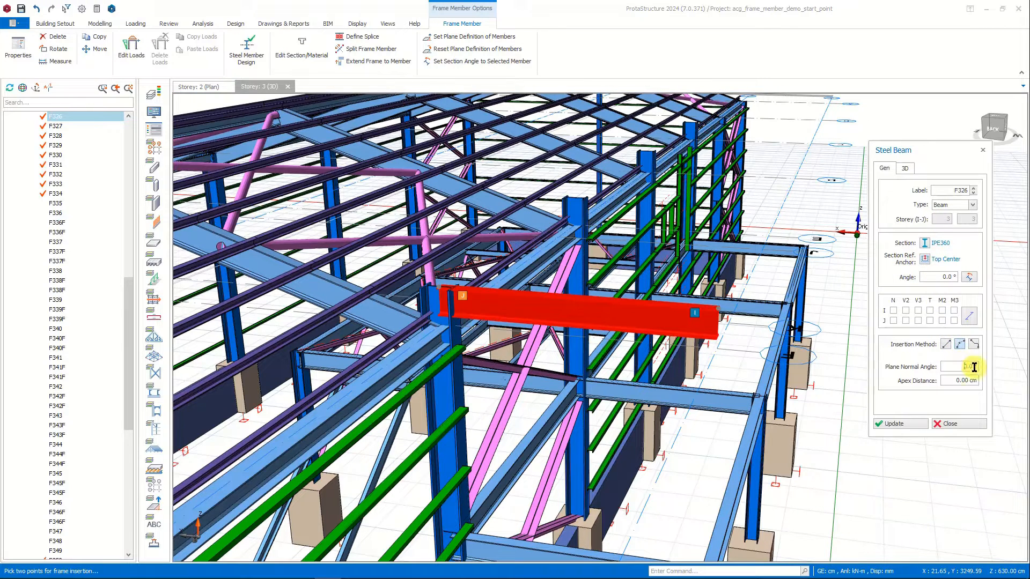
{"action": "left_click", "coordinate": [970, 367]}
{"action": "type", "text": "90"}
{"action": "left_click", "coordinate": [981, 381]}
{"action": "left_click", "coordinate": [909, 424]}
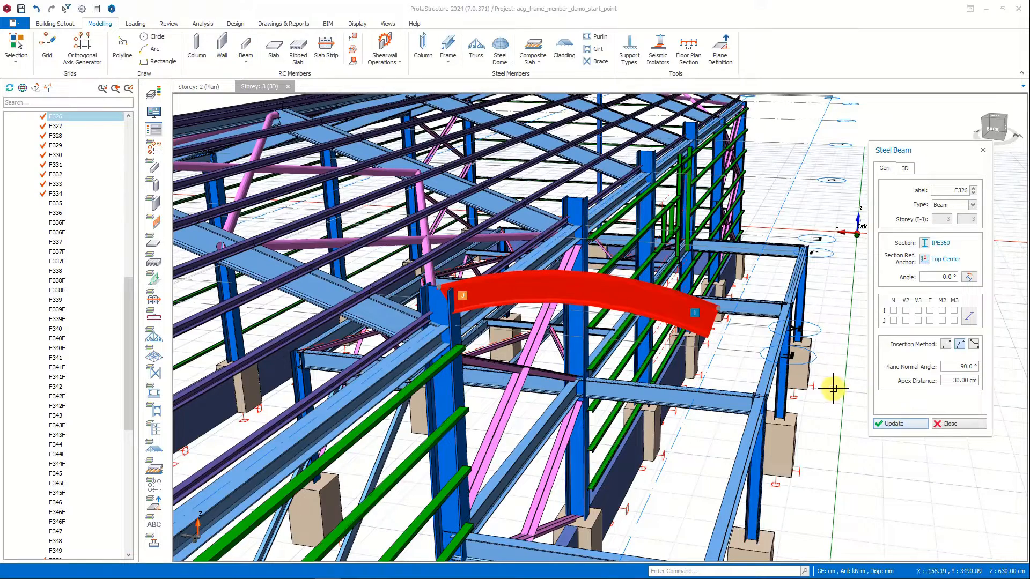
Set the curved canopy beam's analytical Z offsets to -10 cm at the J-end and -40 cm at the I-end.
{"action": "scroll", "coordinate": [464, 293], "scroll_direction": "up", "scroll_amount": 3}
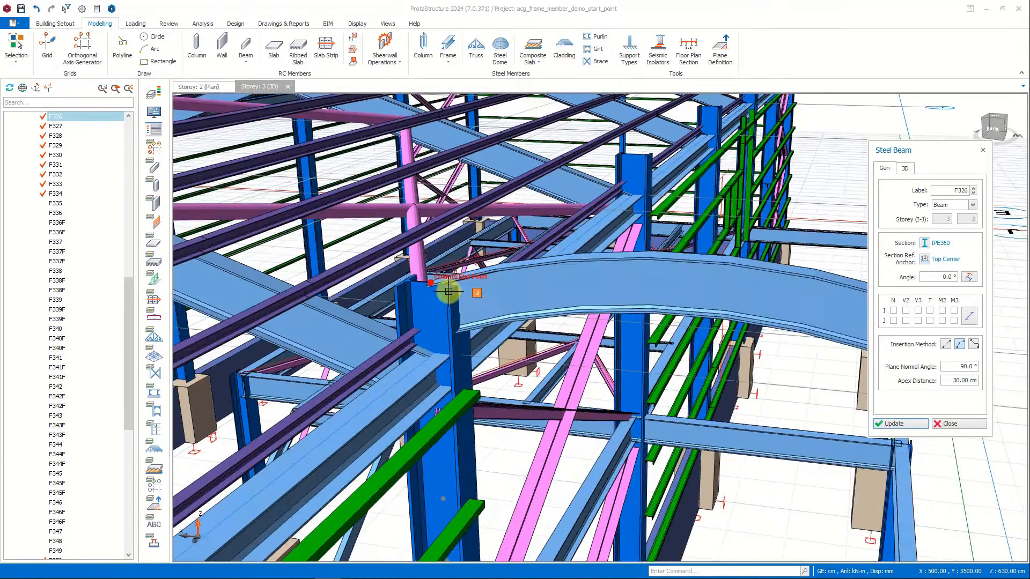
{"action": "scroll", "coordinate": [518, 294], "scroll_direction": "down", "scroll_amount": 3}
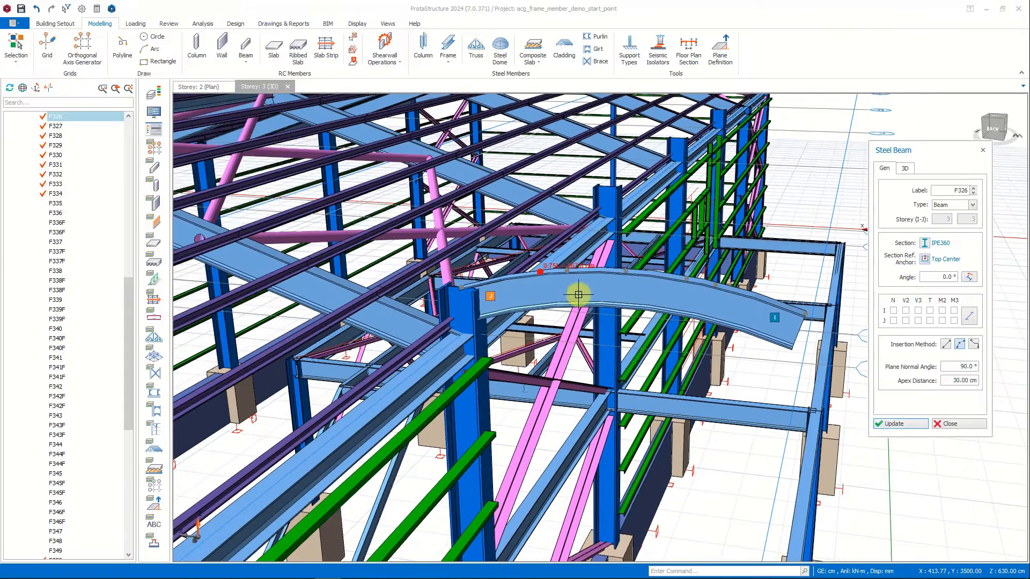
{"action": "left_click", "coordinate": [905, 168]}
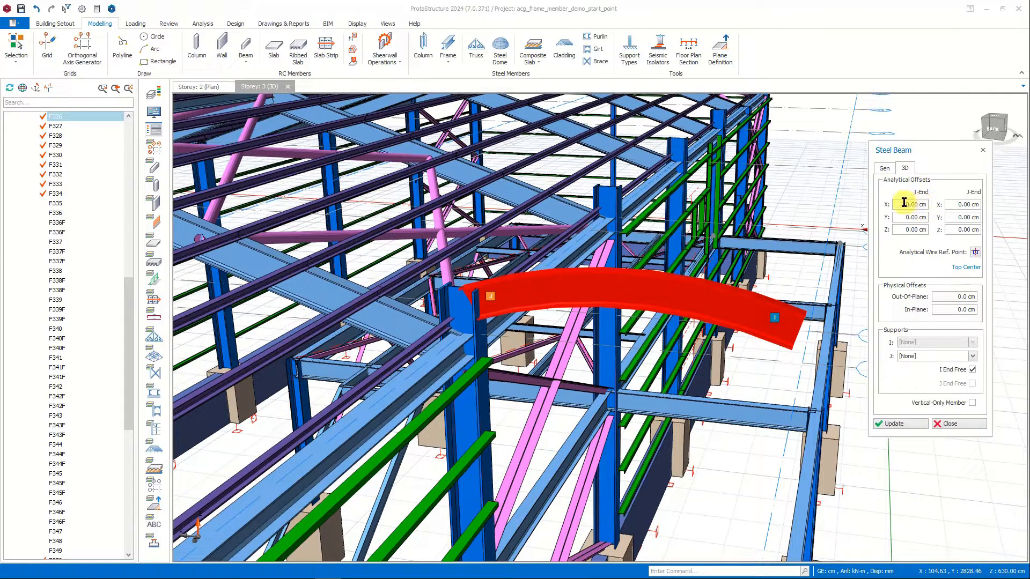
{"action": "left_click", "coordinate": [950, 204]}
{"action": "left_click", "coordinate": [979, 231]}
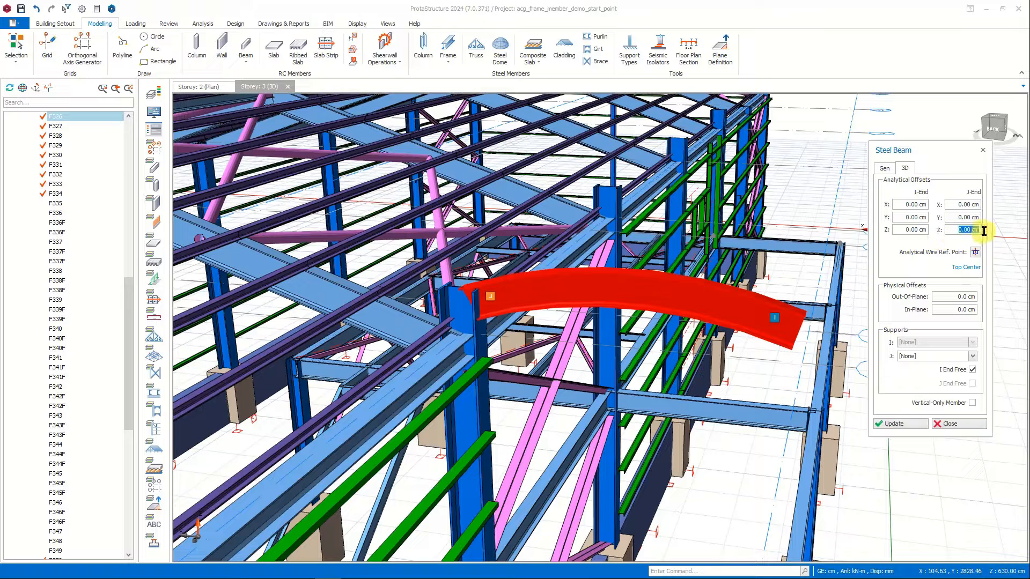
{"action": "left_click", "coordinate": [899, 424]}
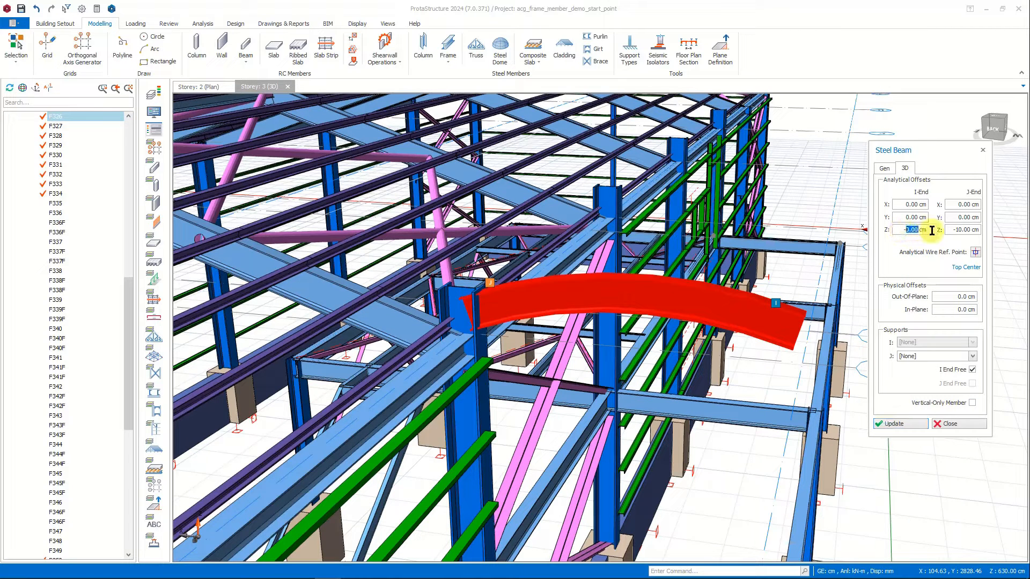
{"action": "type", "text": "0"}
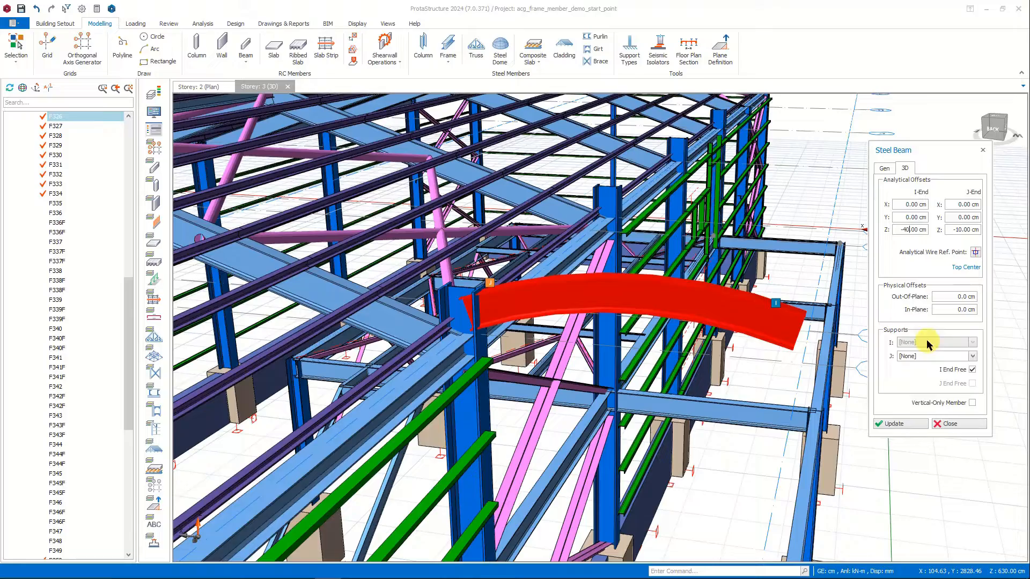
{"action": "left_click", "coordinate": [910, 424]}
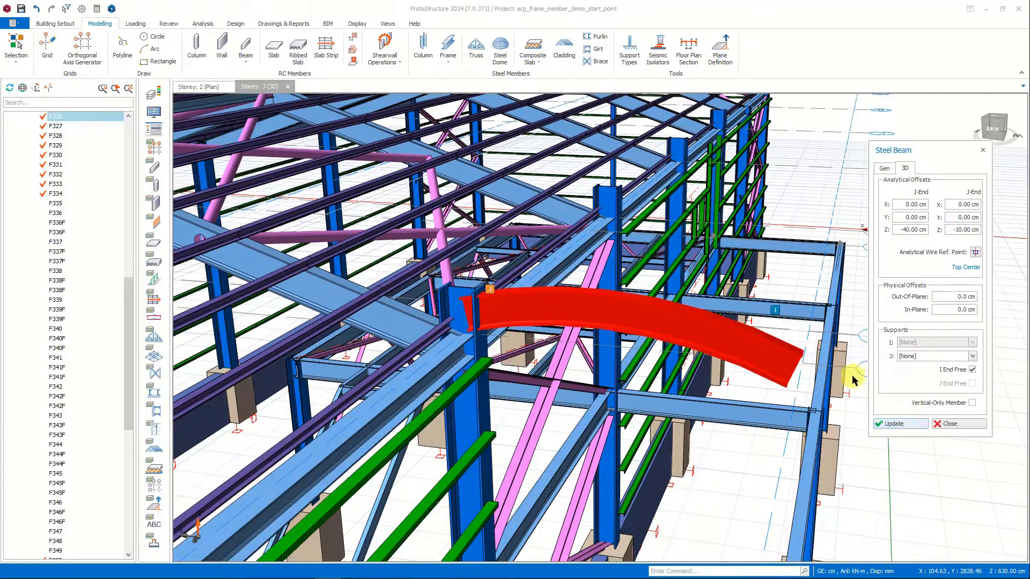
{"action": "mouse_move", "coordinate": [813, 338]}
{"action": "middle_mouse_down"}
{"action": "mouse_move", "coordinate": [743, 333]}
{"action": "mouse_move", "coordinate": [804, 343]}
{"action": "middle_mouse_up"}
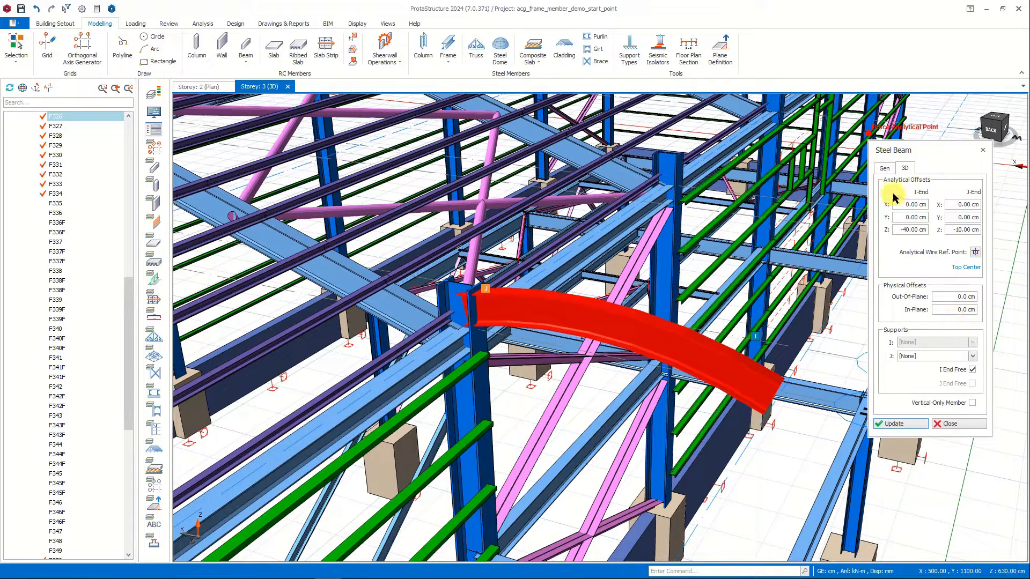
{"action": "left_click", "coordinate": [888, 169]}
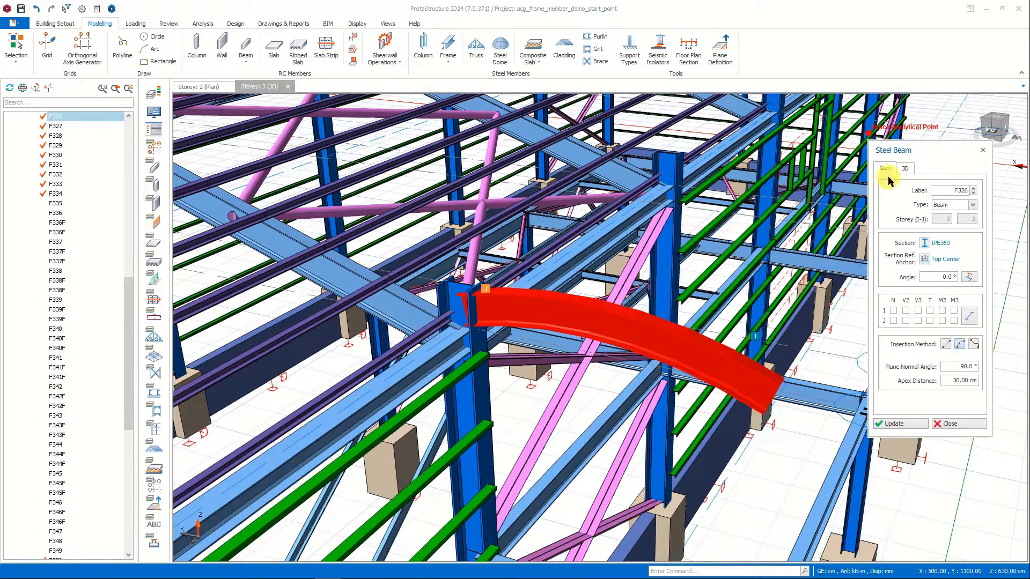
{"action": "left_click", "coordinate": [970, 428]}
Copy the curved canopy beam from its column top to the top of the adjacent column.
{"action": "right_click", "coordinate": [674, 346]}
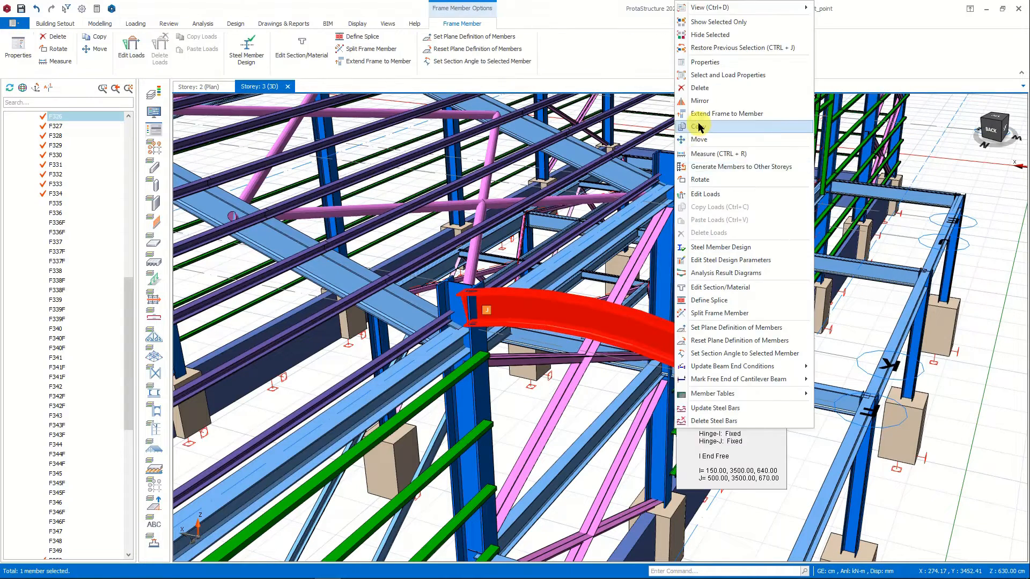
{"action": "left_click", "coordinate": [699, 126]}
{"action": "left_click", "coordinate": [466, 285]}
{"action": "left_click", "coordinate": [670, 156]}
Start a new steel beam and assign it the UPE260 channel section from the Euro database.
{"action": "left_click", "coordinate": [100, 23]}
{"action": "left_click", "coordinate": [446, 59]}
{"action": "left_click", "coordinate": [463, 75]}
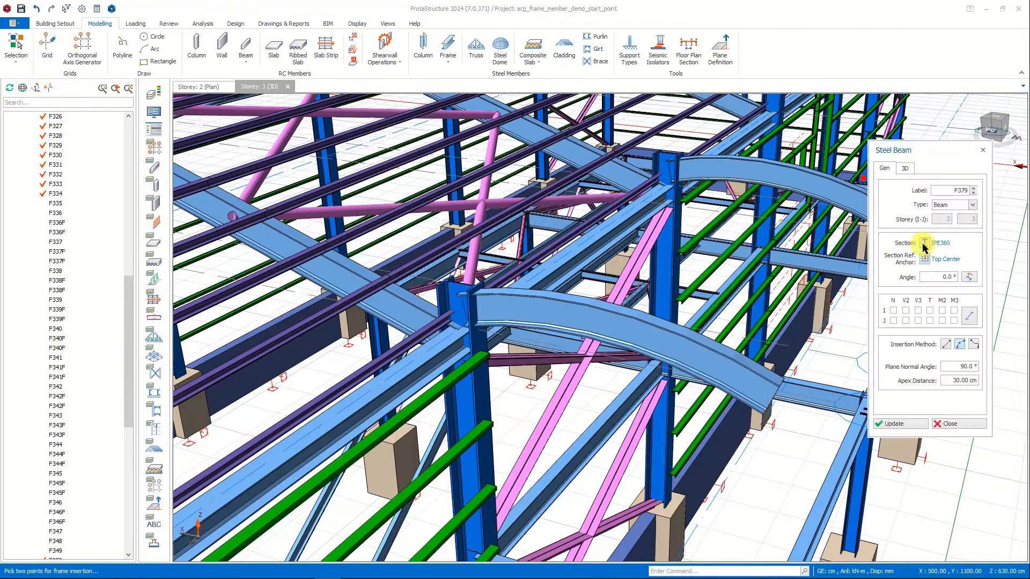
{"action": "left_click", "coordinate": [924, 243]}
{"action": "scroll", "coordinate": [364, 307], "scroll_direction": "down", "scroll_amount": 5}
{"action": "left_click", "coordinate": [351, 320]}
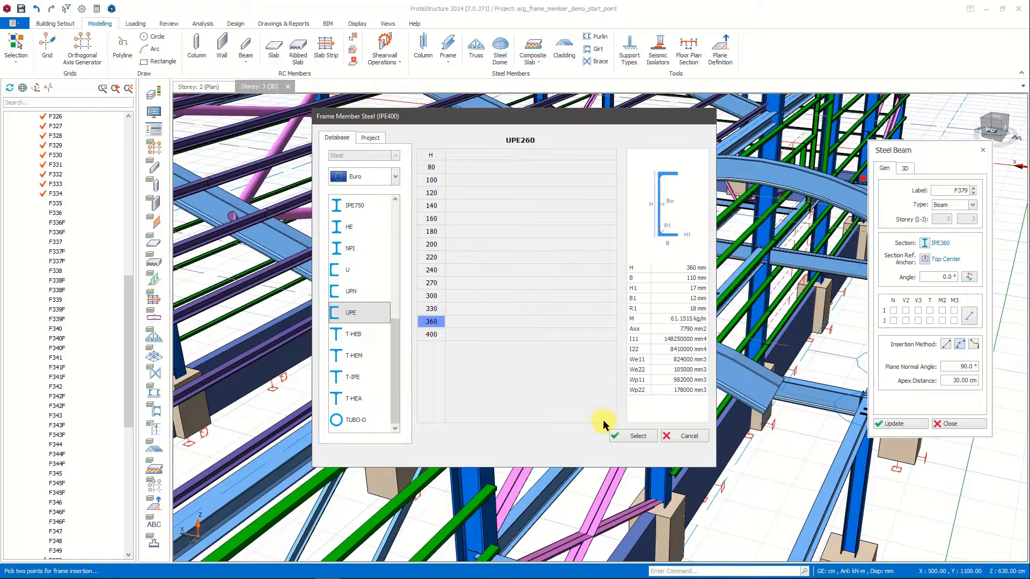
{"action": "left_click", "coordinate": [640, 436]}
{"action": "left_click", "coordinate": [638, 454]}
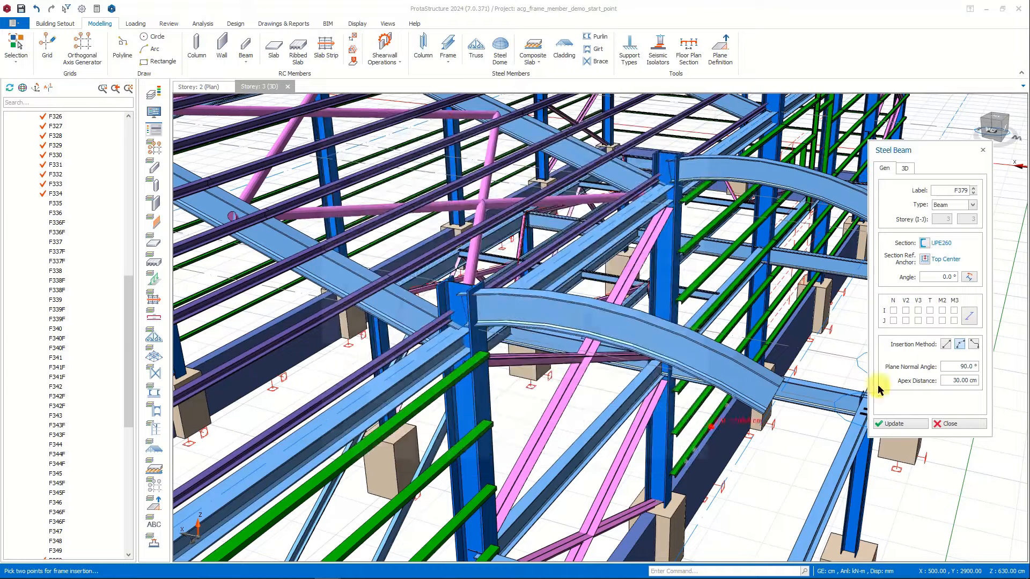
Insert a straight edge beam with M2 and M3 hinges at both ends between the free ends of the two curved canopy beams.
{"action": "left_click", "coordinate": [969, 316]}
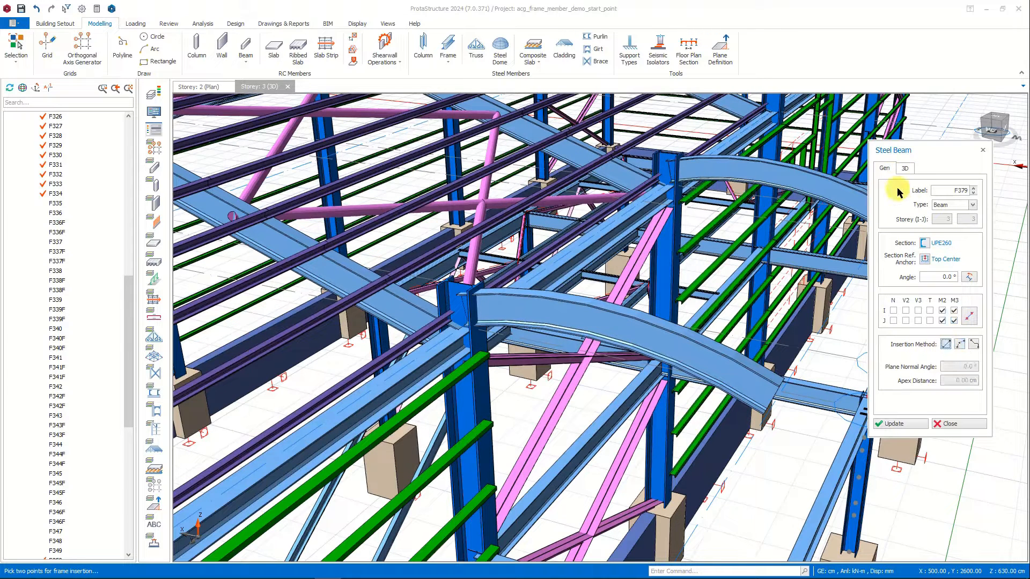
{"action": "left_click", "coordinate": [905, 167]}
{"action": "left_click", "coordinate": [779, 381]}
{"action": "middle_click_drag", "start_coordinate": [786, 303], "coordinate": [683, 345]}
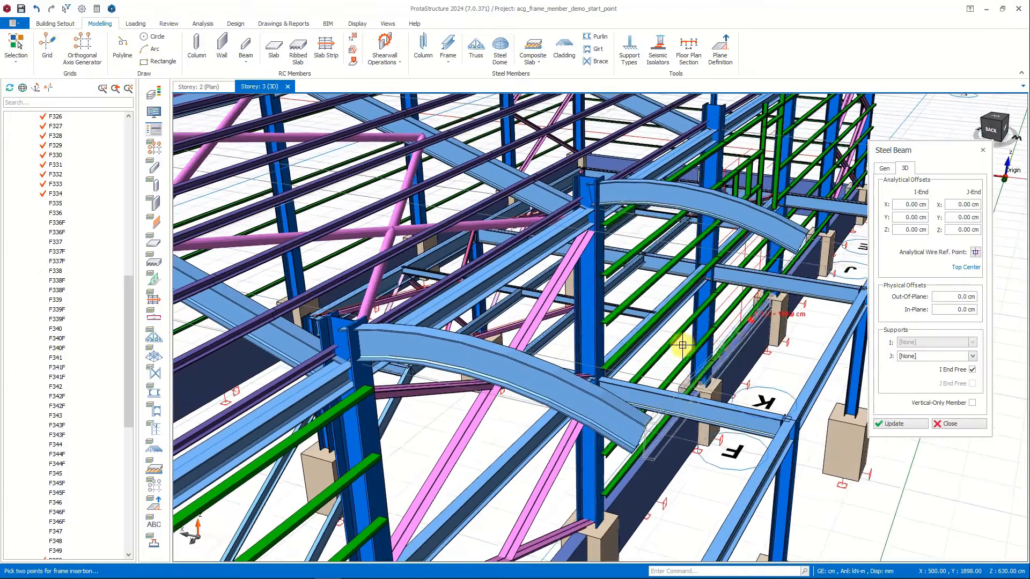
{"action": "left_click", "coordinate": [808, 236]}
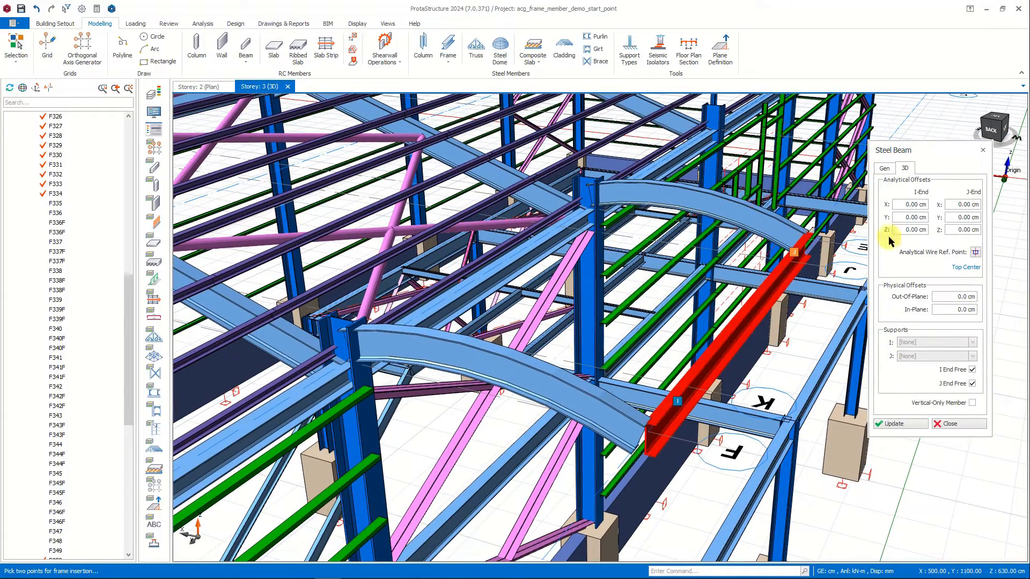
Rotate the edge beam's UPE260 section and match its angle to the adjoining curved canopy beam.
{"action": "left_click", "coordinate": [884, 167]}
{"action": "left_click", "coordinate": [925, 242]}
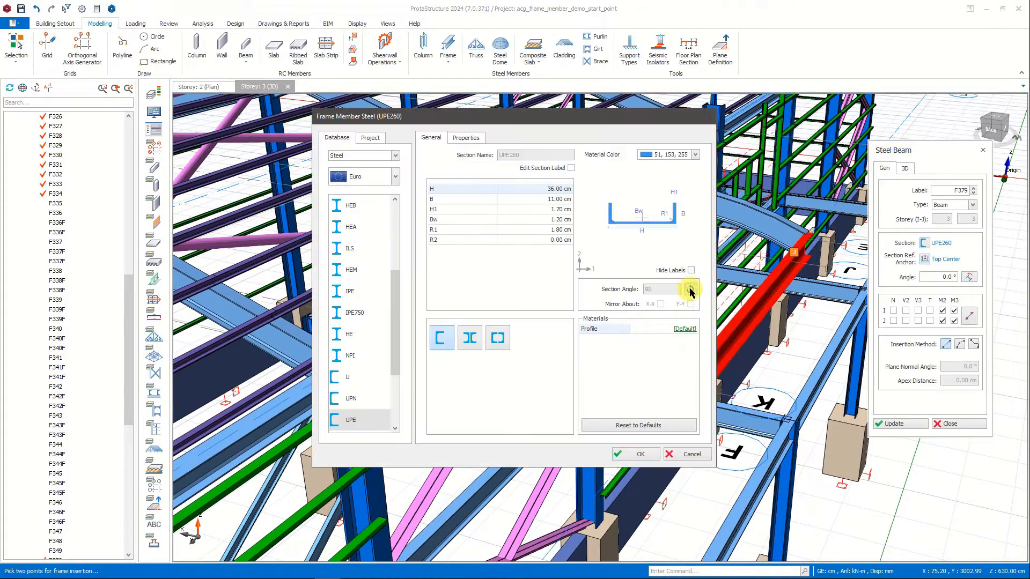
{"action": "left_click", "coordinate": [635, 454]}
{"action": "left_click", "coordinate": [893, 424]}
{"action": "left_click", "coordinate": [969, 277]}
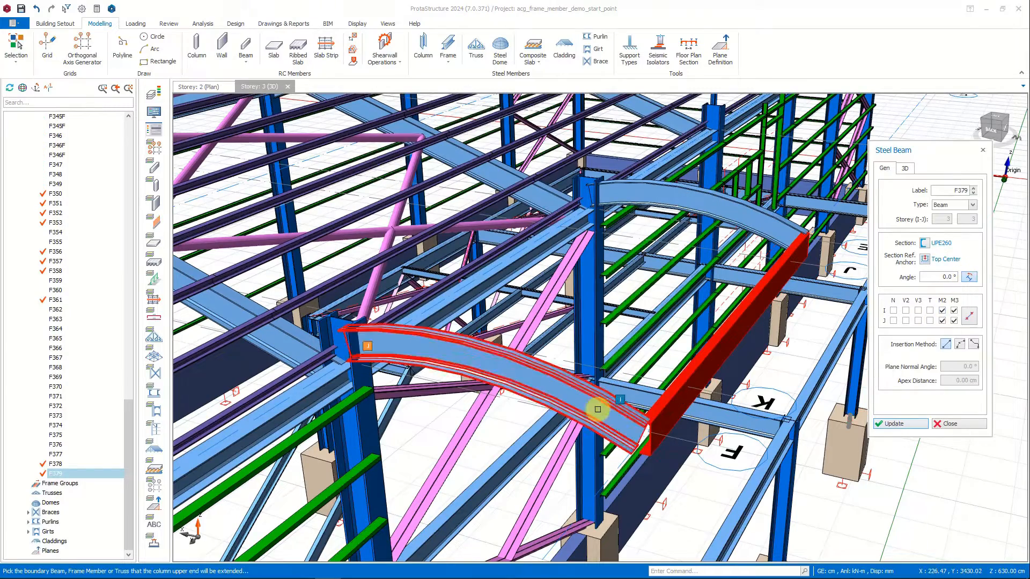
{"action": "left_click", "coordinate": [604, 415]}
{"action": "left_click", "coordinate": [880, 424]}
{"action": "key", "text": "Escape"}
Copy the edge beam and its far curved canopy beam to the next two bays, using the column tops as reference points.
{"action": "middle_click_drag", "start_coordinate": [797, 408], "coordinate": [764, 349]}
{"action": "left_click", "coordinate": [737, 318]}
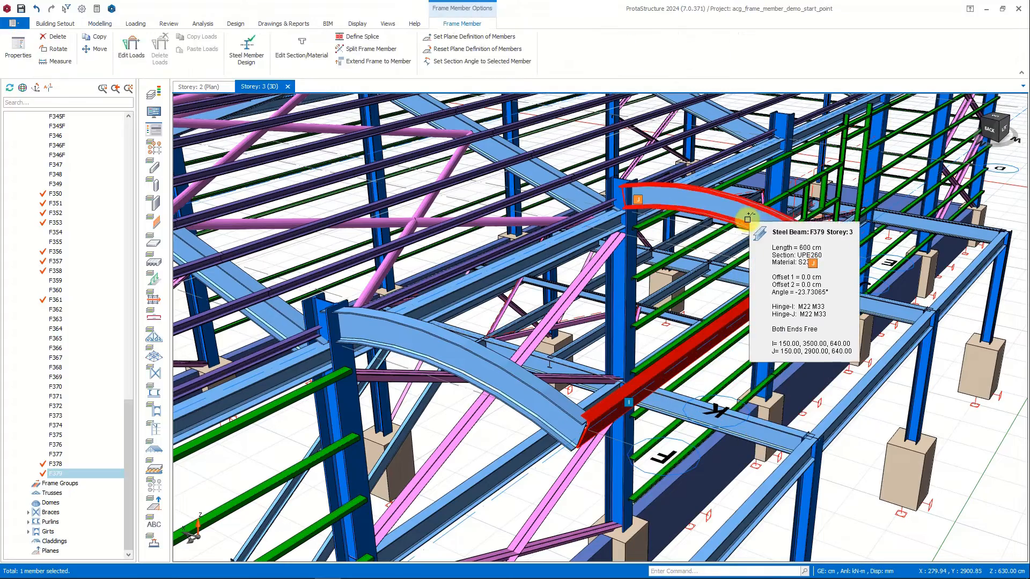
{"action": "left_click", "coordinate": [754, 207]}
{"action": "right_click", "coordinate": [751, 203]}
{"action": "left_click", "coordinate": [778, 263]}
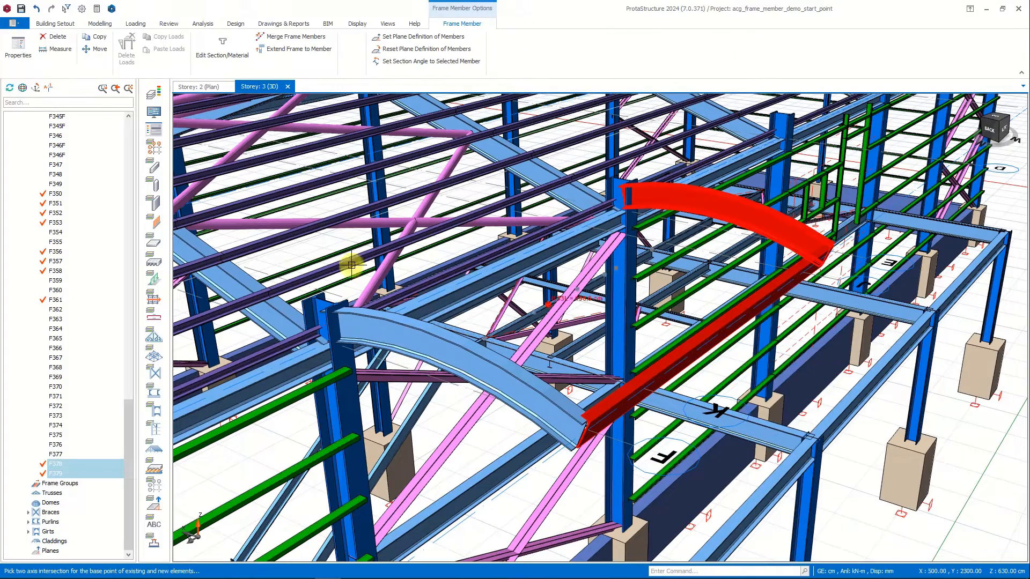
{"action": "left_click", "coordinate": [327, 301]}
{"action": "left_click", "coordinate": [621, 181]}
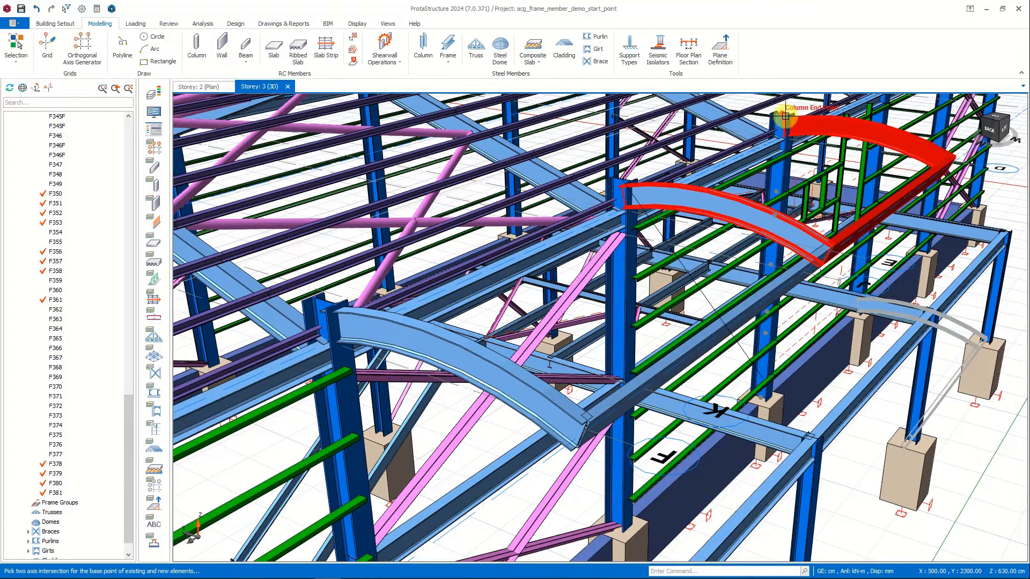
{"action": "left_click", "coordinate": [779, 122]}
{"action": "middle_click_drag", "start_coordinate": [777, 129], "coordinate": [627, 223]}
{"action": "key", "text": "Escape"}
Start a frame group of type Beam and assign it the project section TUBO-D139.7X6.3.
{"action": "scroll", "coordinate": [725, 289], "scroll_direction": "down", "scroll_amount": 1}
{"action": "scroll", "coordinate": [726, 289], "scroll_direction": "down", "scroll_amount": 2}
{"action": "mouse_move", "coordinate": [726, 290]}
{"action": "middle_mouse_down", "text": "shift"}
{"action": "mouse_move", "coordinate": [764, 274]}
{"action": "mouse_move", "coordinate": [734, 291]}
{"action": "middle_mouse_up", "text": "shift"}
{"action": "scroll", "coordinate": [579, 314], "scroll_direction": "up", "scroll_amount": 2}
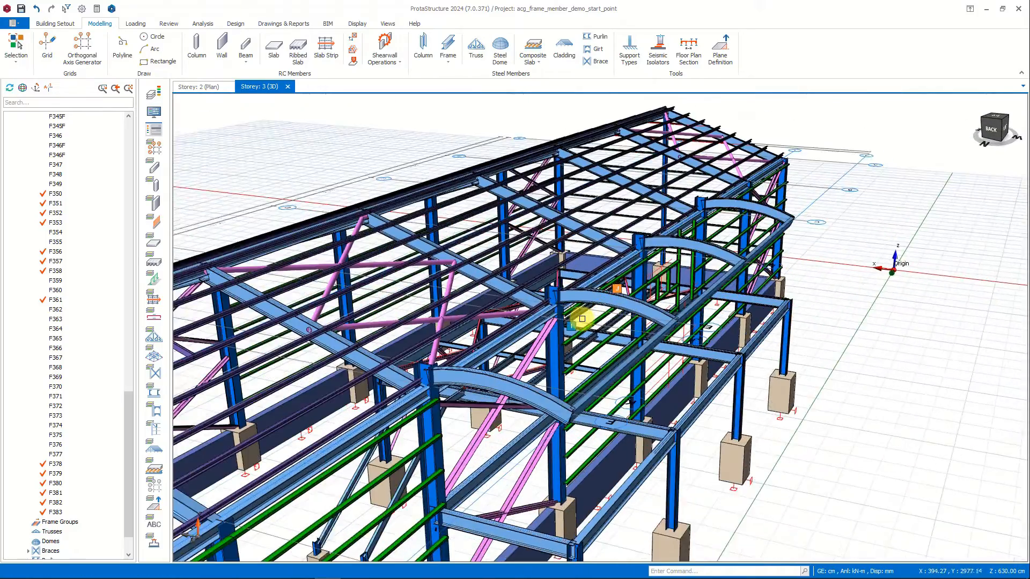
{"action": "left_click", "coordinate": [454, 60]}
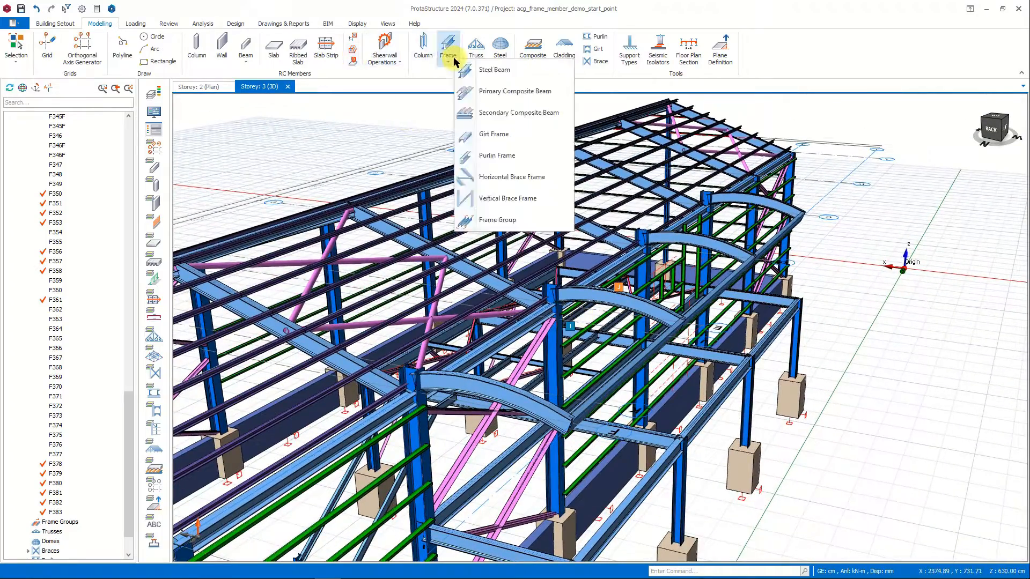
{"action": "left_click", "coordinate": [530, 220]}
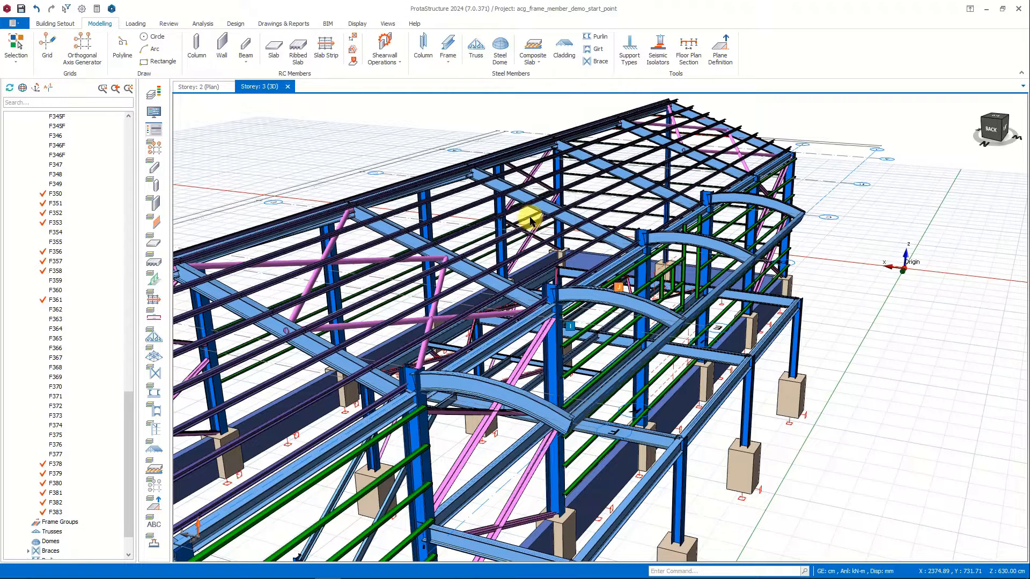
{"action": "left_click", "coordinate": [974, 209]}
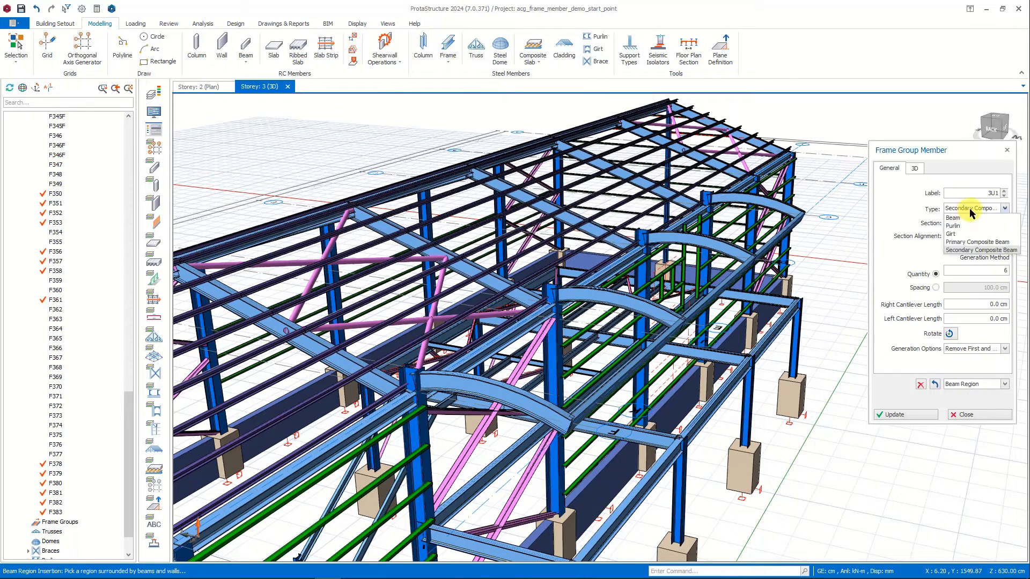
{"action": "left_click", "coordinate": [966, 217]}
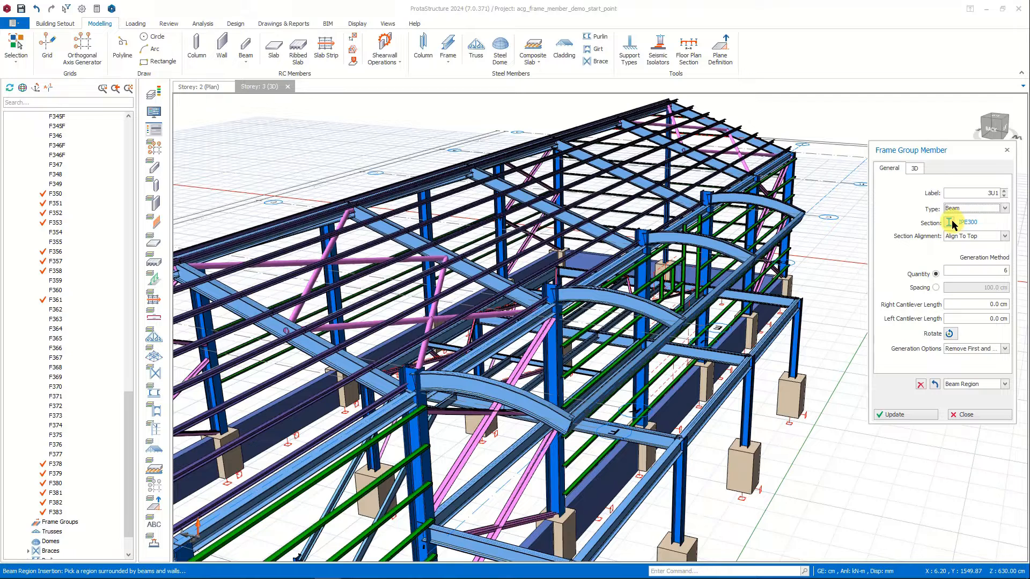
{"action": "left_click", "coordinate": [952, 223]}
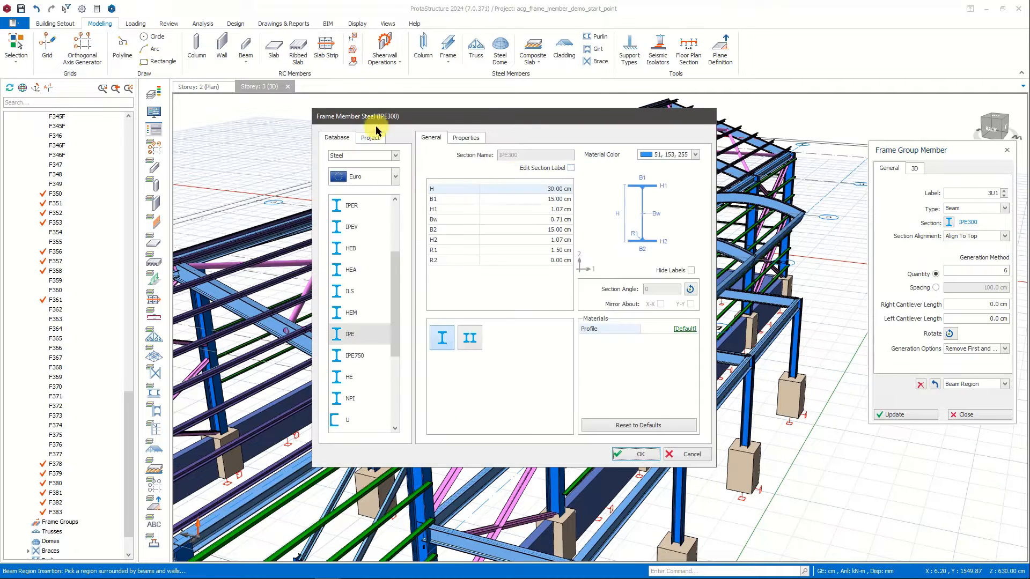
{"action": "left_click", "coordinate": [371, 137]}
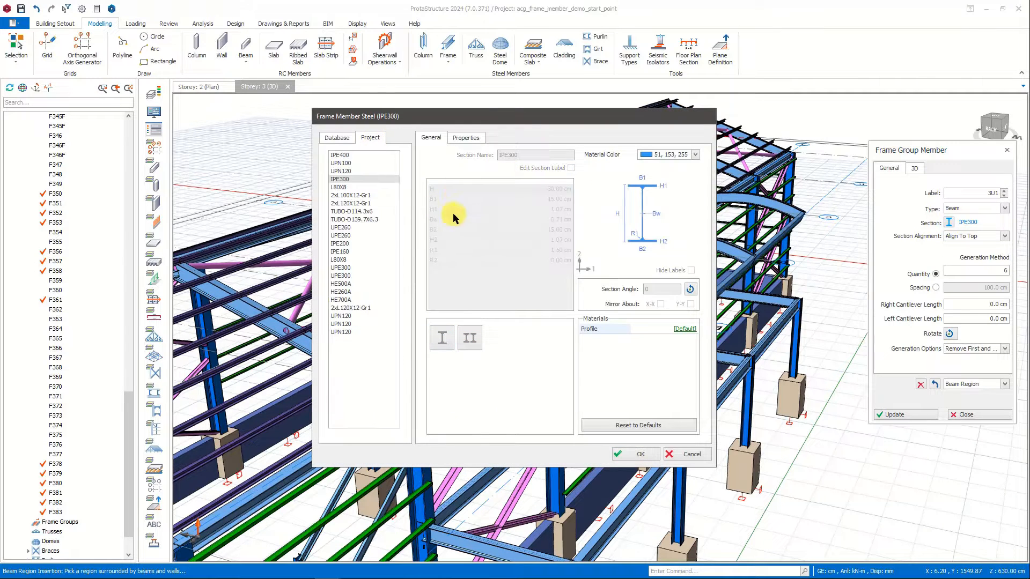
{"action": "left_click", "coordinate": [358, 219]}
{"action": "left_click", "coordinate": [638, 454]}
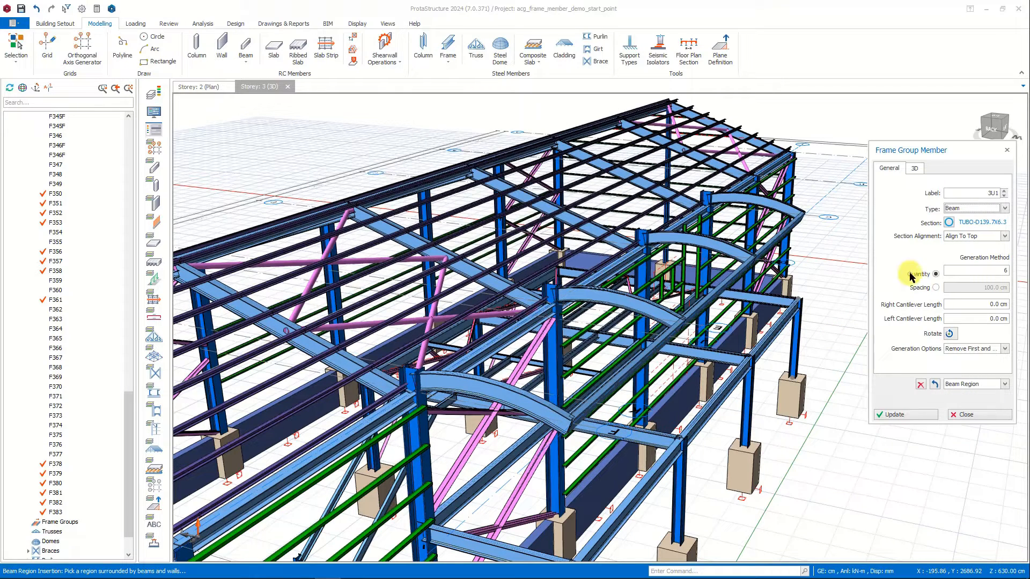
Insert the frame group with a quantity of 4 between the first two curved canopy beams, using Between Two Members.
{"action": "left_click", "coordinate": [1000, 272]}
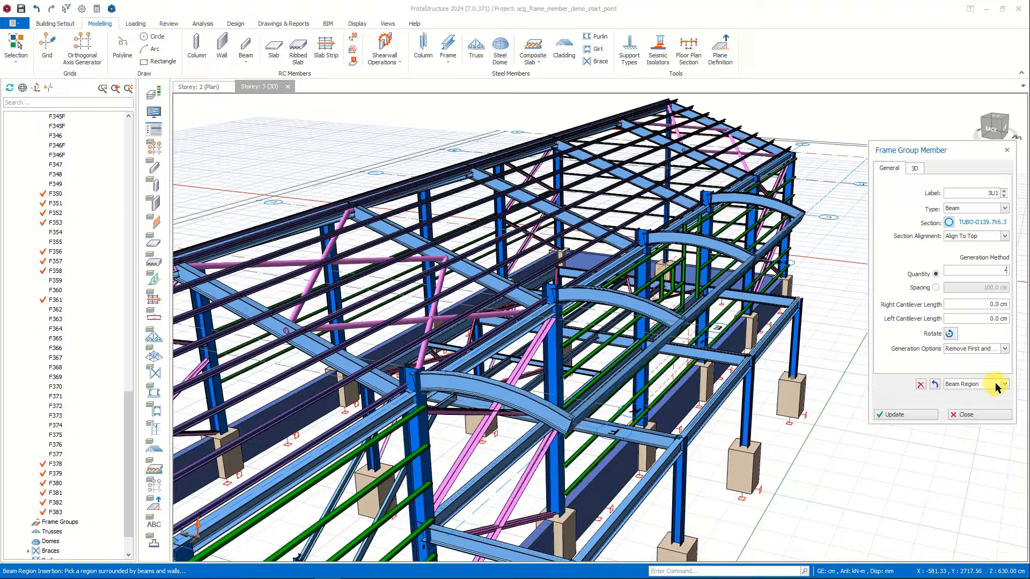
{"action": "left_click", "coordinate": [998, 385]}
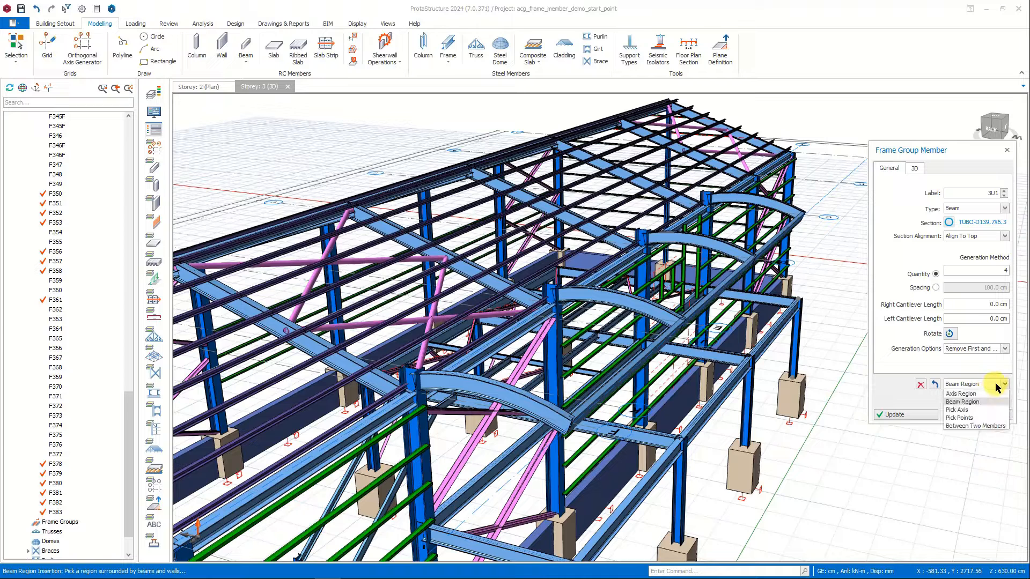
{"action": "left_click", "coordinate": [988, 426]}
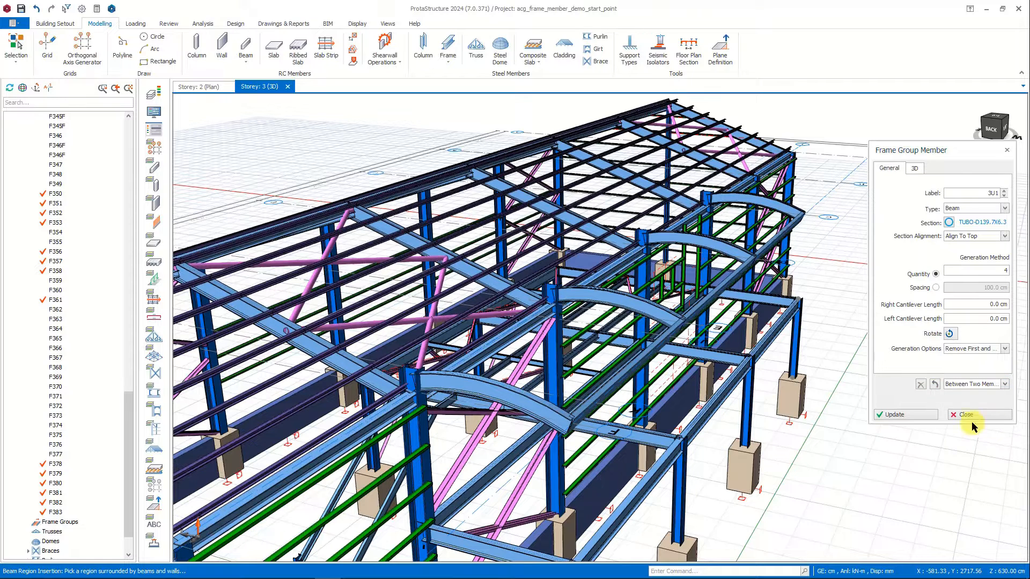
{"action": "left_click", "coordinate": [548, 368]}
{"action": "left_click", "coordinate": [622, 303]}
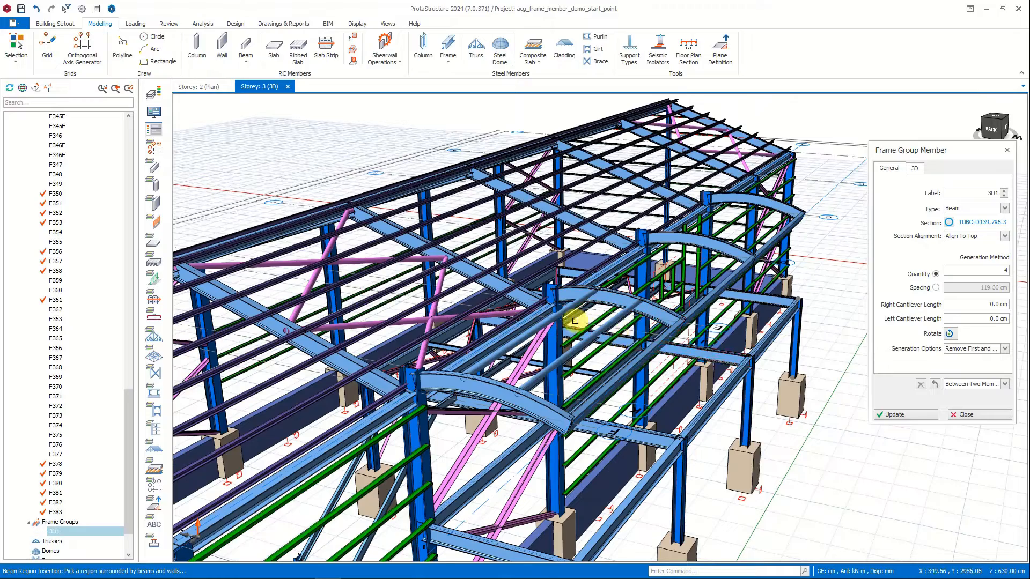
{"action": "scroll", "coordinate": [575, 321], "scroll_direction": "up", "scroll_amount": 2}
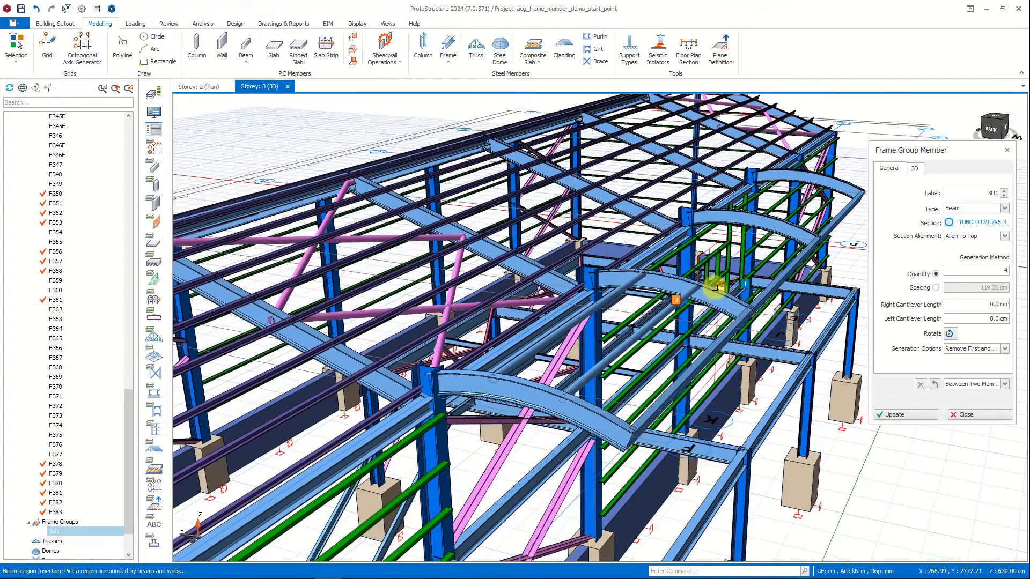
{"action": "middle_click_drag", "start_coordinate": [716, 293], "coordinate": [721, 296]}
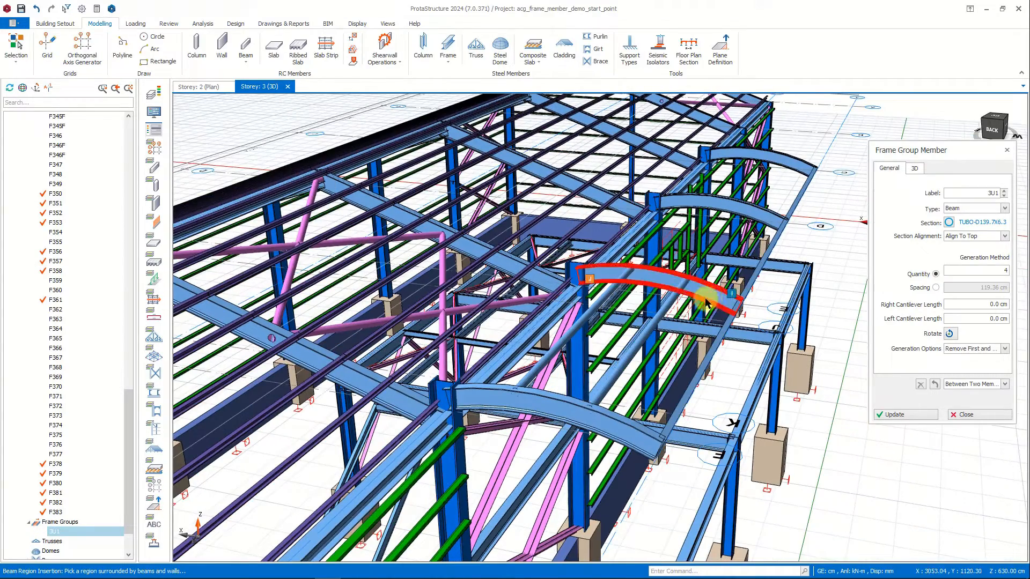
Open the properties of the tubular frame group in the first canopy bay and review its label and member type options, keeping Beam.
{"action": "key", "text": "Escape"}
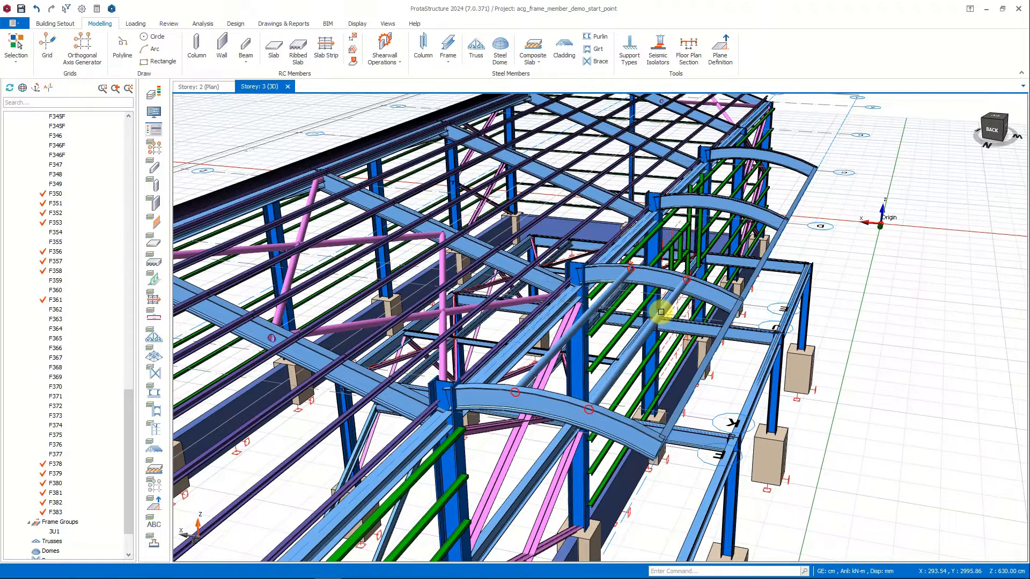
{"action": "left_click", "coordinate": [661, 311]}
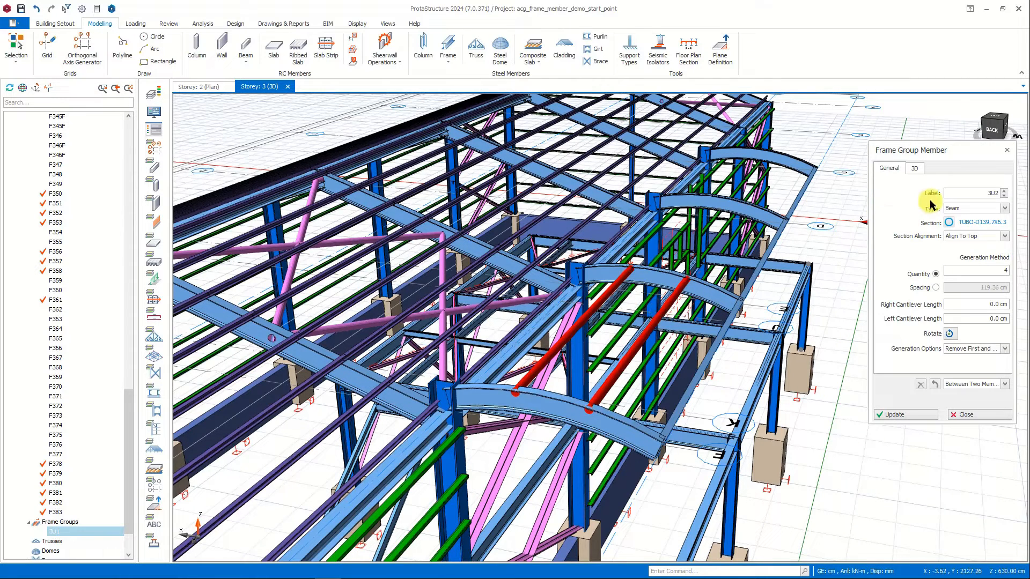
{"action": "left_click", "coordinate": [1005, 192]}
{"action": "left_click", "coordinate": [1004, 195]}
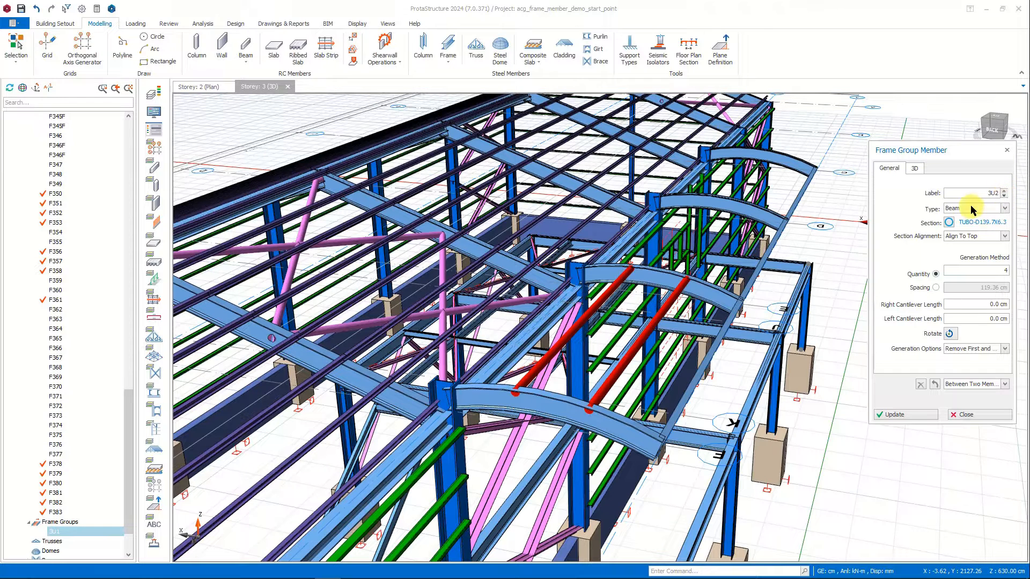
{"action": "left_click", "coordinate": [965, 209]}
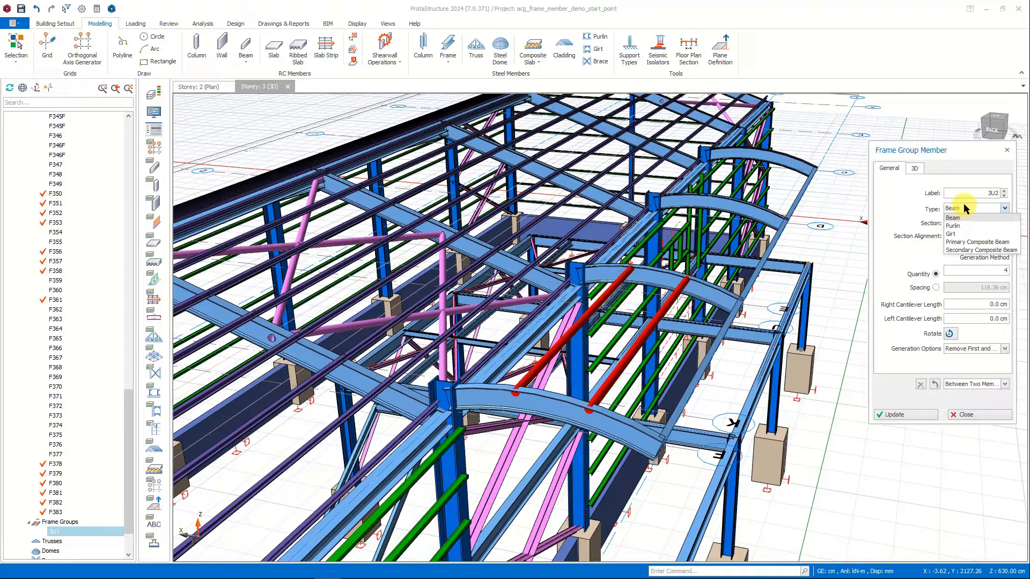
{"action": "left_click", "coordinate": [954, 217]}
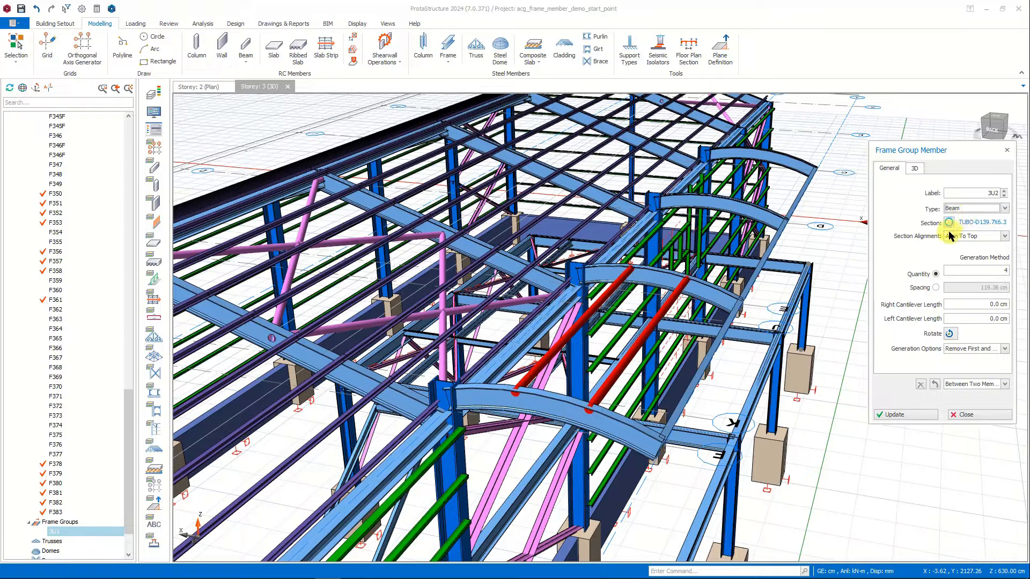
Try the frame group's section alignment as Align To Bottom, On The Section and Under The Section, updating the model for each.
{"action": "left_click", "coordinate": [1002, 236]}
{"action": "left_click", "coordinate": [988, 247]}
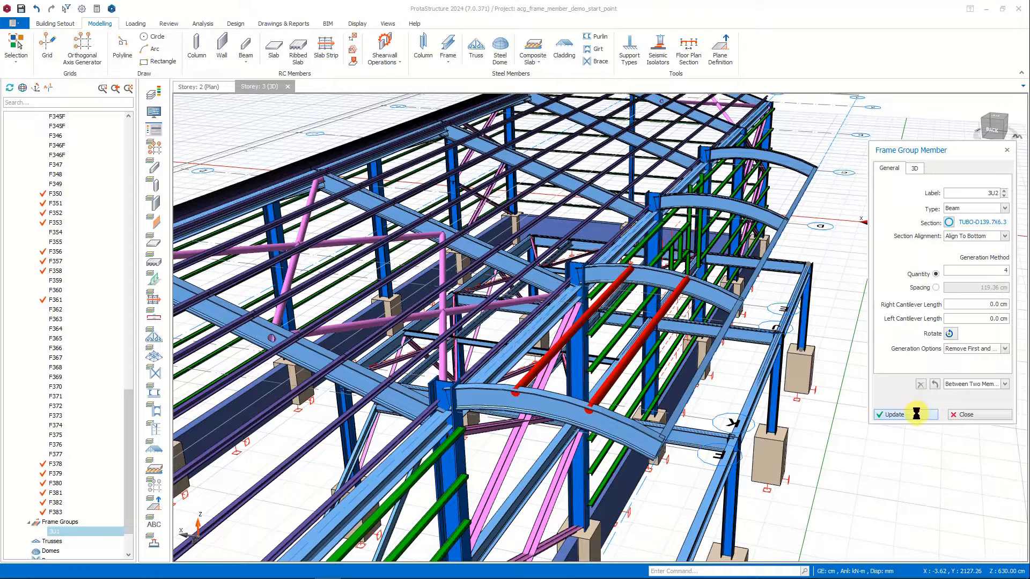
{"action": "left_click", "coordinate": [1002, 238]}
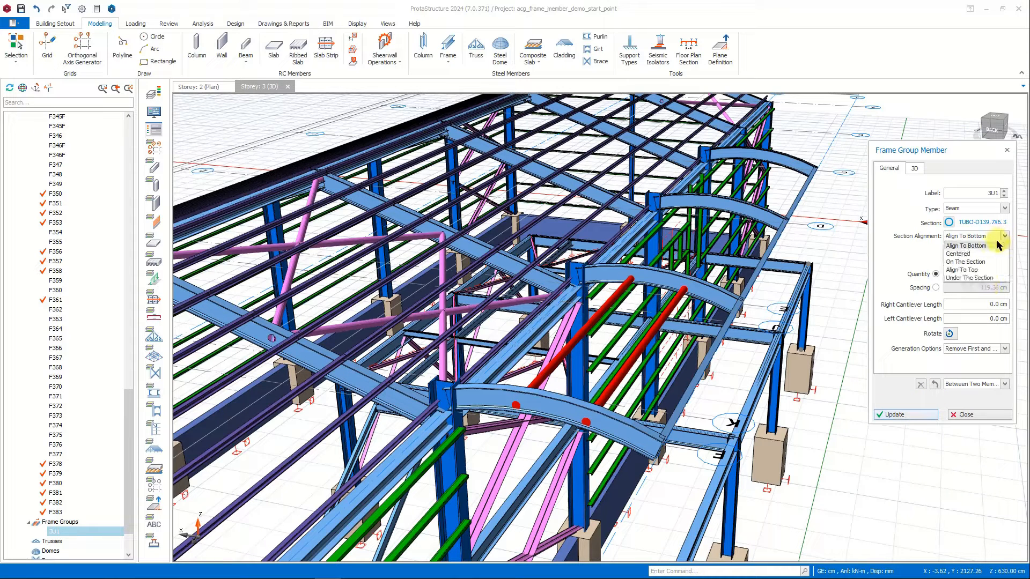
{"action": "left_click", "coordinate": [982, 262]}
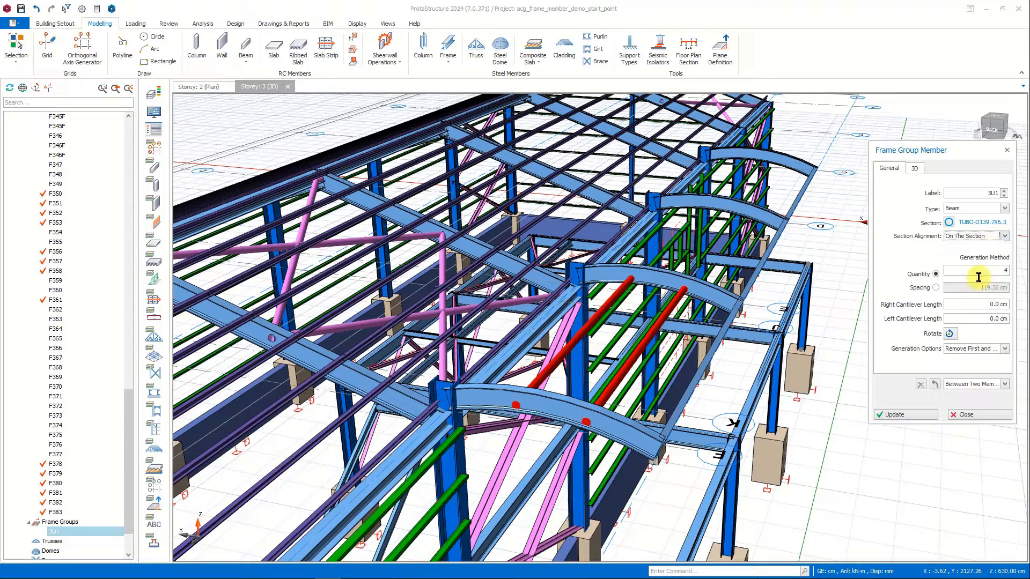
{"action": "left_click", "coordinate": [923, 415]}
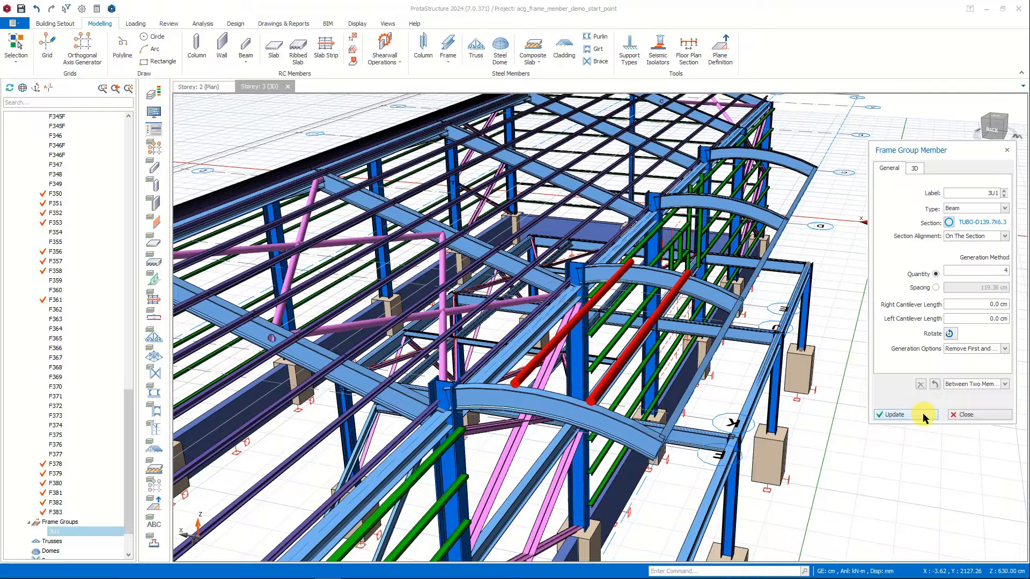
{"action": "left_click", "coordinate": [1003, 236]}
{"action": "left_click", "coordinate": [988, 277]}
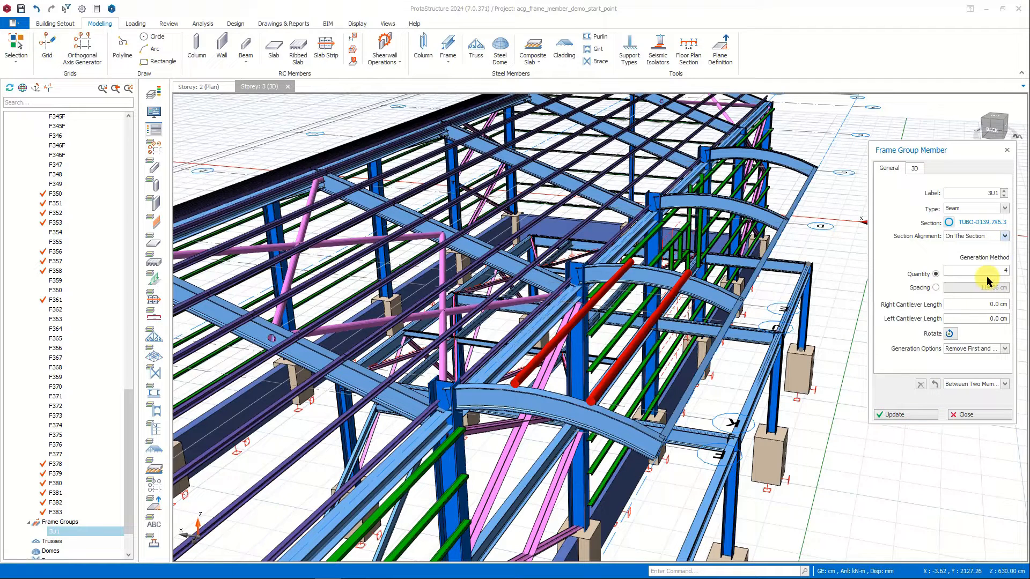
{"action": "left_click", "coordinate": [919, 414]}
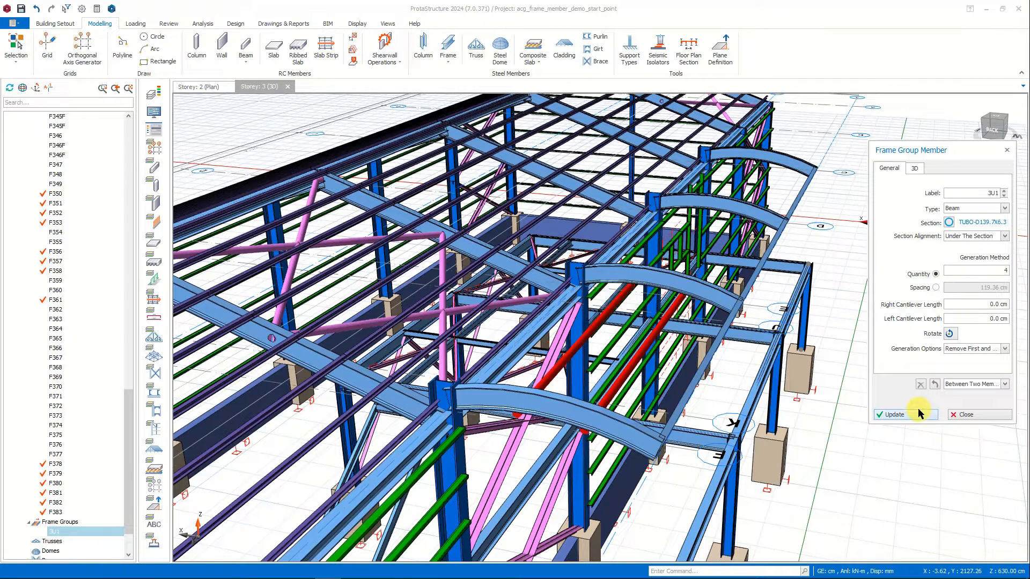
Set the frame group's section alignment to Centered and update it.
{"action": "left_click", "coordinate": [1001, 236]}
{"action": "left_click", "coordinate": [986, 250]}
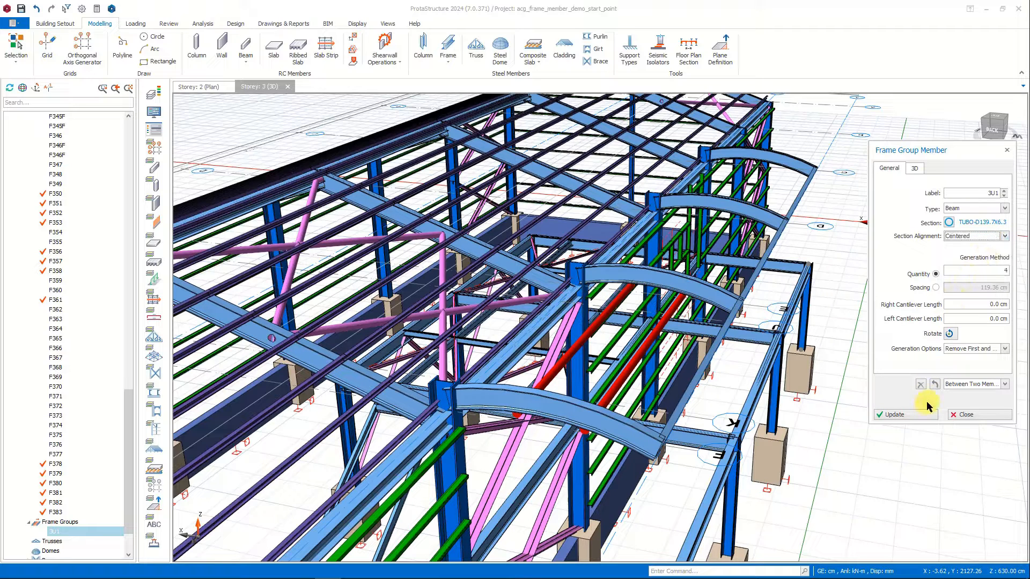
{"action": "left_click", "coordinate": [925, 417]}
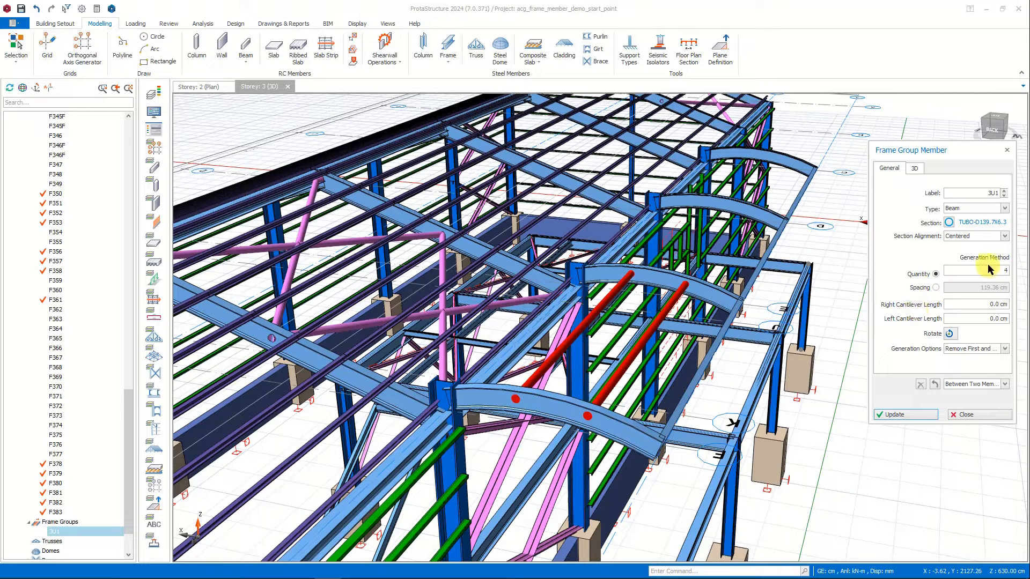
Try generating the frame group by a spacing of 80 cm instead of by quantity.
{"action": "left_click", "coordinate": [936, 287]}
{"action": "left_click", "coordinate": [1009, 287]}
{"action": "type", "text": "80"}
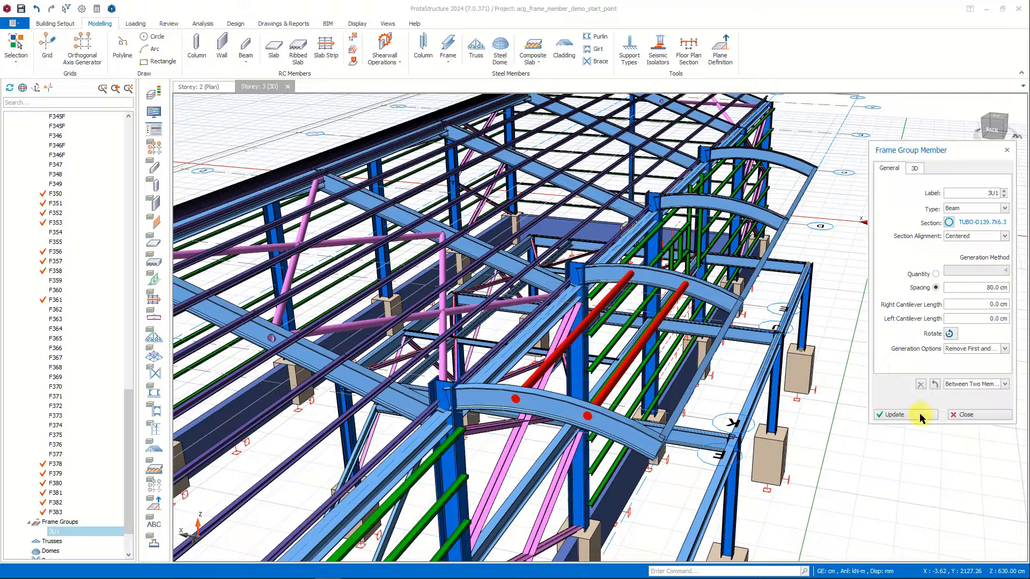
{"action": "left_click", "coordinate": [919, 413]}
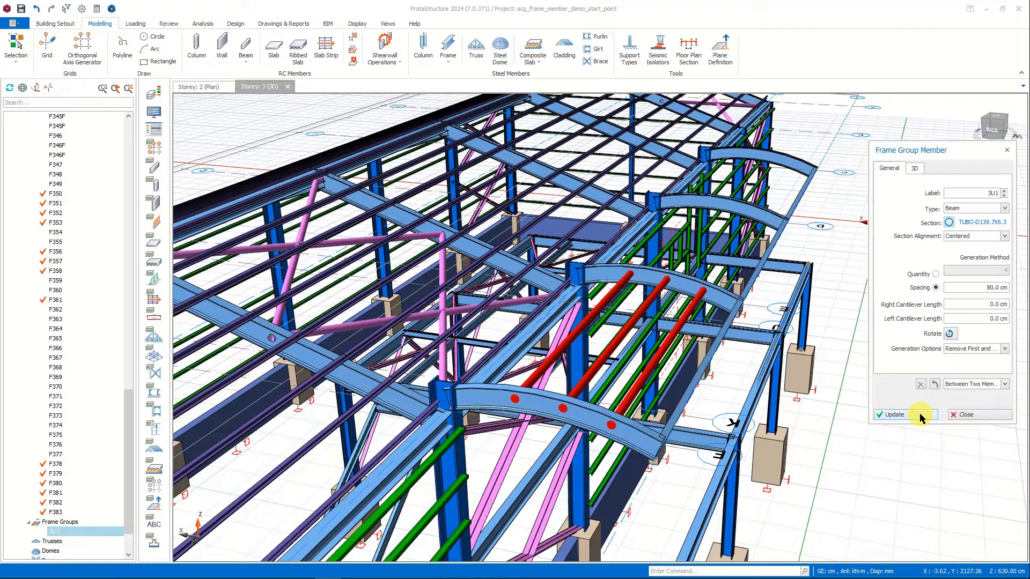
Switch the frame group's generation back to quantity, try 6, set it to 4 and close its properties.
{"action": "left_click", "coordinate": [937, 274]}
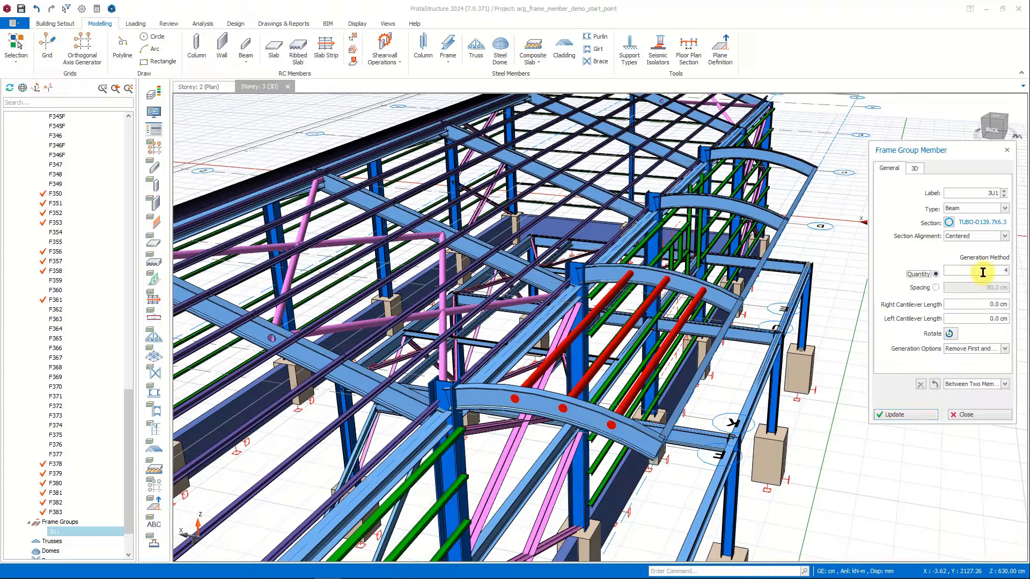
{"action": "left_click", "coordinate": [910, 416]}
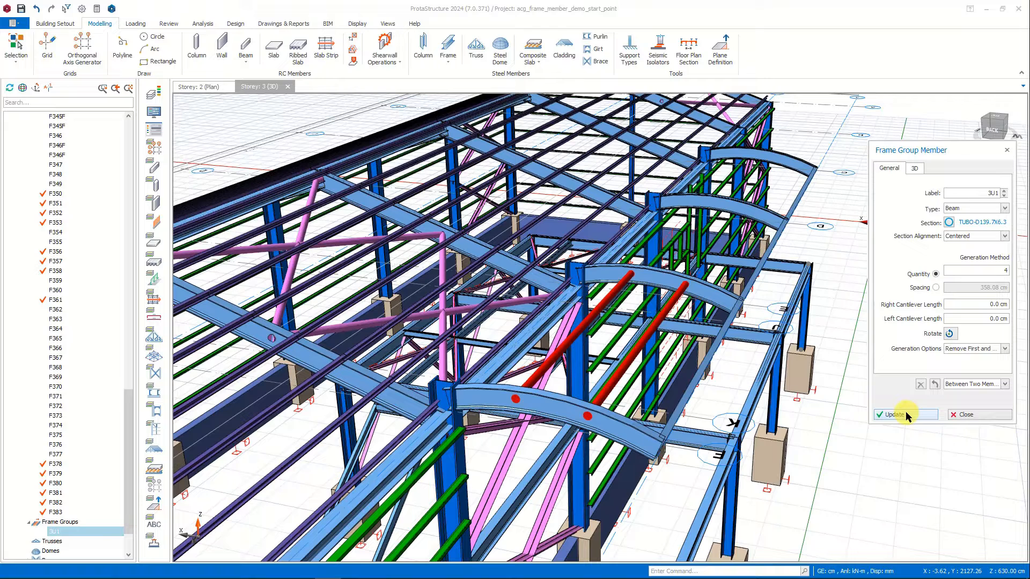
{"action": "left_click", "coordinate": [964, 416]}
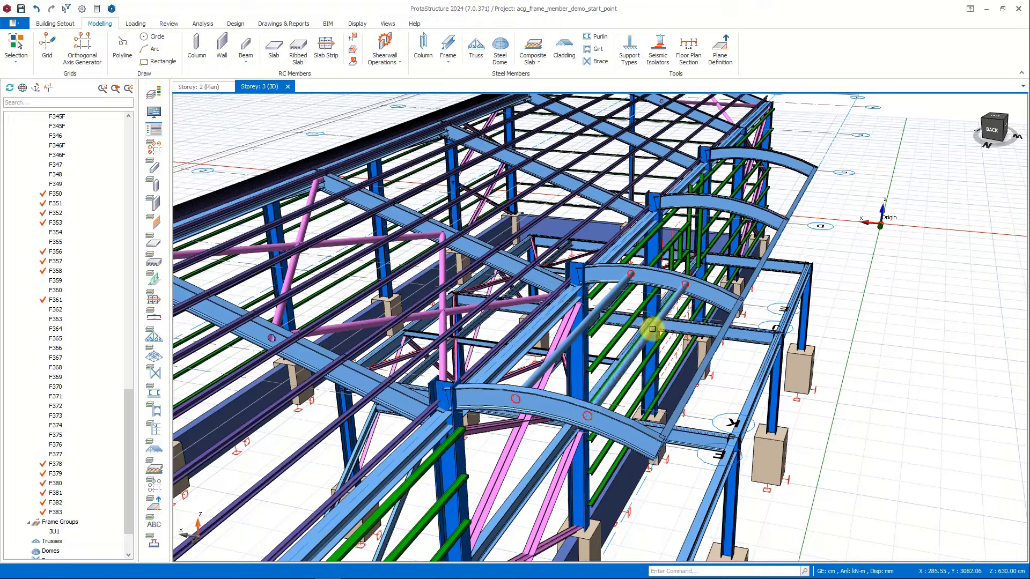
Explode the tubular frame group into individual frame members and clear the selection.
{"action": "left_click", "coordinate": [652, 329]}
{"action": "right_click", "coordinate": [652, 329]}
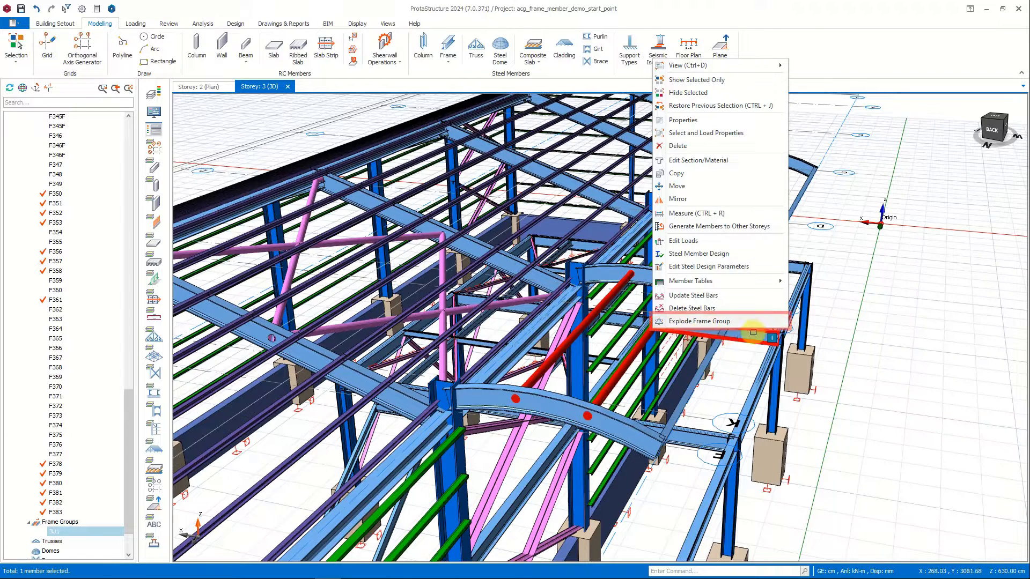
{"action": "left_click", "coordinate": [753, 322]}
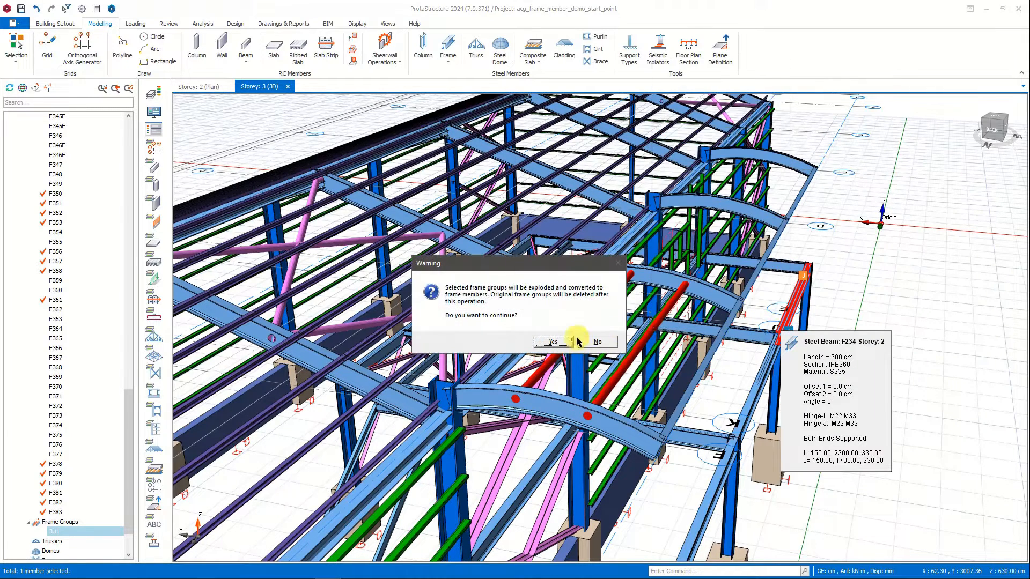
{"action": "left_click", "coordinate": [565, 342]}
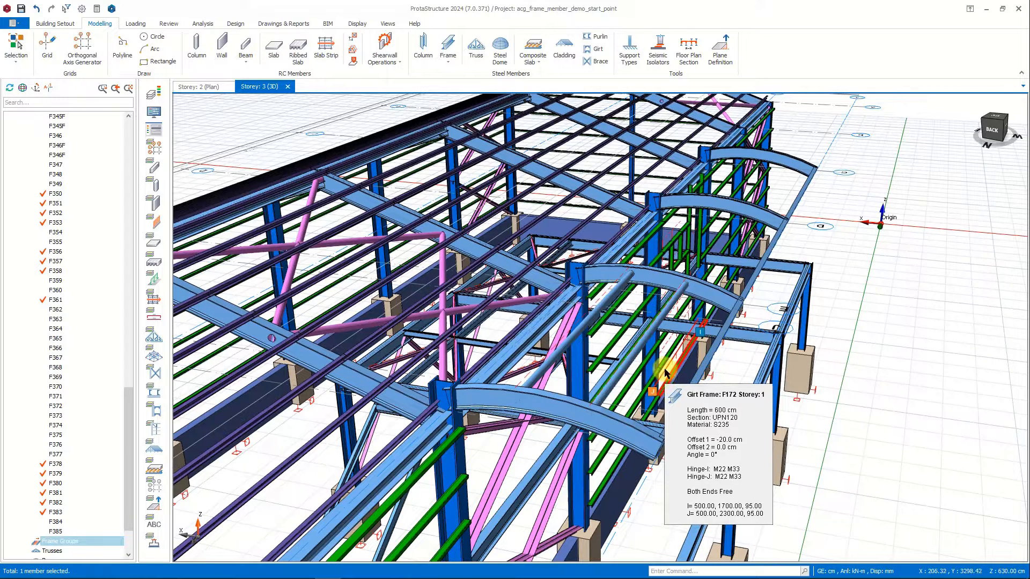
{"action": "key", "text": "Escape"}
Copy the two tubular canopy beams to the next two bays, using the column tops as reference points.
{"action": "left_click", "coordinate": [663, 318]}
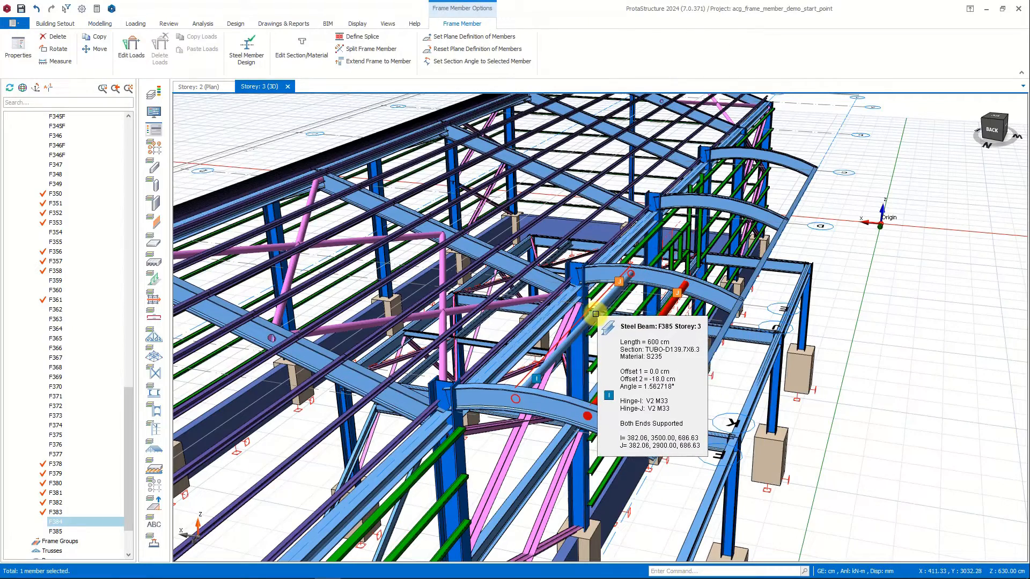
{"action": "left_click", "coordinate": [595, 314], "text": "ctrl"}
{"action": "middle_click_drag", "start_coordinate": [732, 303], "coordinate": [713, 325]}
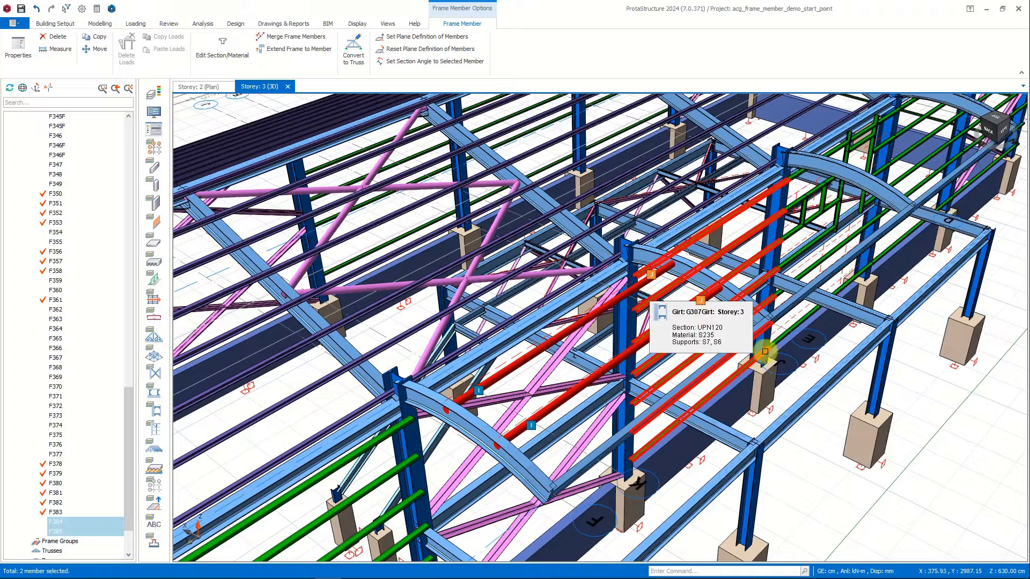
{"action": "right_click", "coordinate": [868, 455]}
{"action": "left_click", "coordinate": [848, 196]}
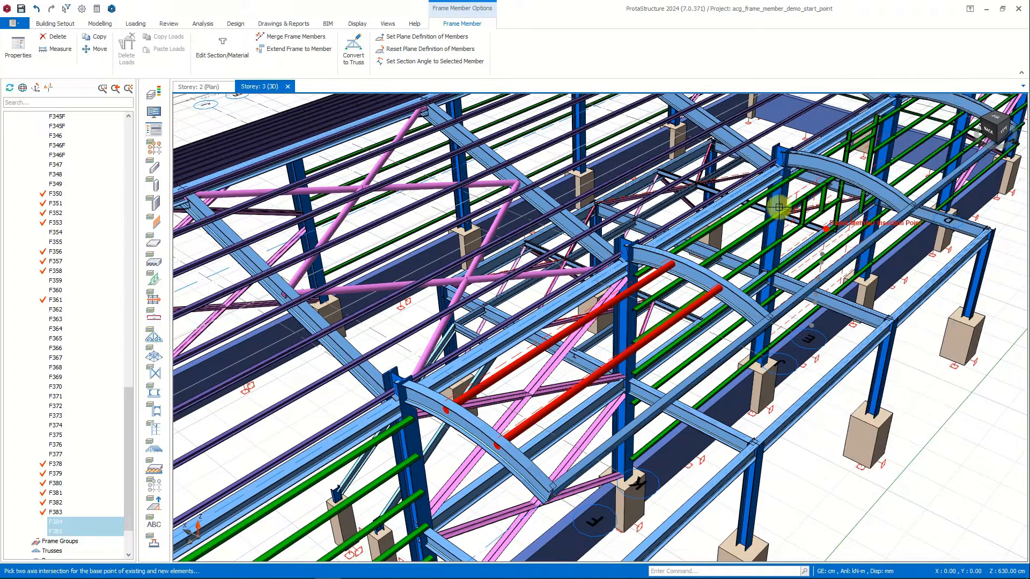
{"action": "left_click", "coordinate": [626, 236]}
{"action": "left_click", "coordinate": [772, 157]}
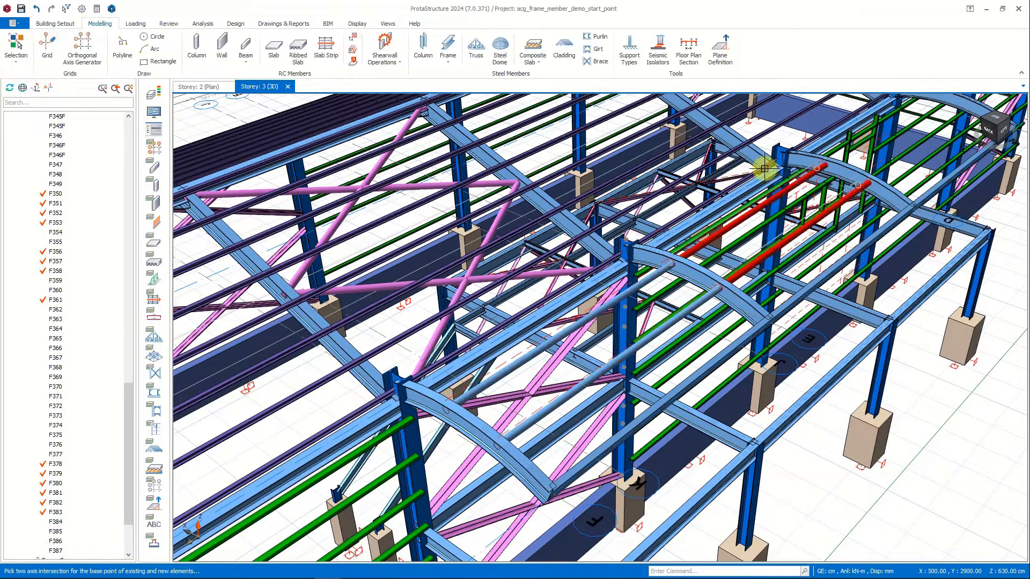
{"action": "left_click", "coordinate": [886, 155]}
{"action": "middle_click_drag", "start_coordinate": [886, 156], "coordinate": [792, 214]}
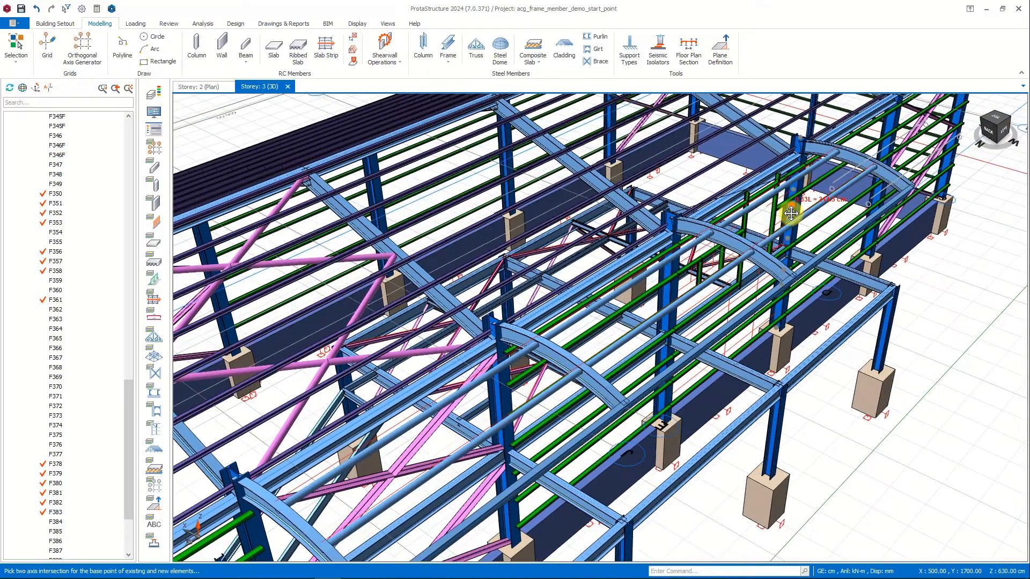
{"action": "key", "text": "Escape"}
Examine the curved canopy and the whole building from several angles in the 3D view.
{"action": "middle_click_drag", "start_coordinate": [788, 285], "coordinate": [798, 268], "text": "shift"}
{"action": "scroll", "coordinate": [799, 269], "scroll_direction": "up", "scroll_amount": 2}
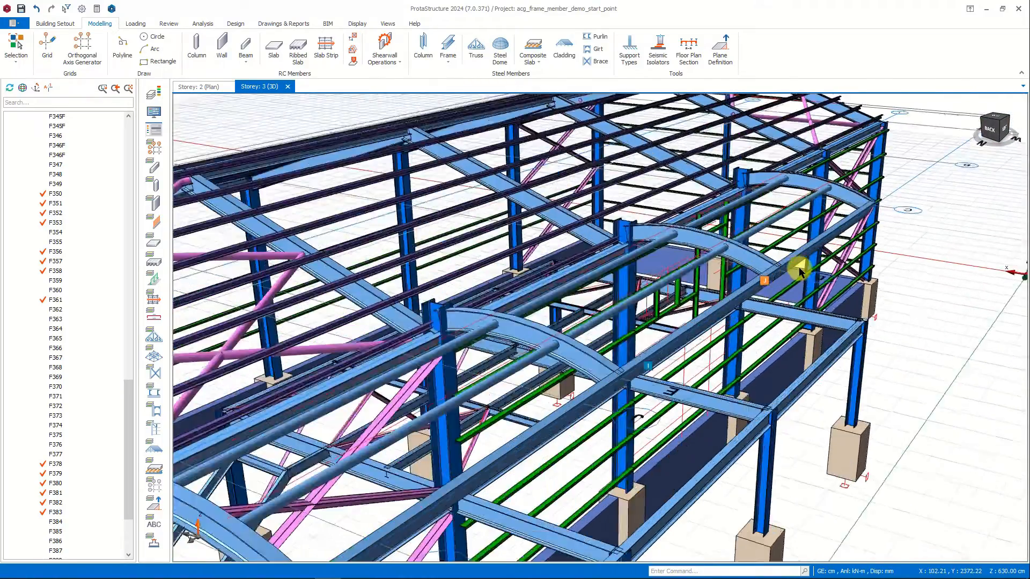
{"action": "scroll", "coordinate": [799, 268], "scroll_direction": "down", "scroll_amount": 3}
{"action": "left_click", "coordinate": [999, 120]}
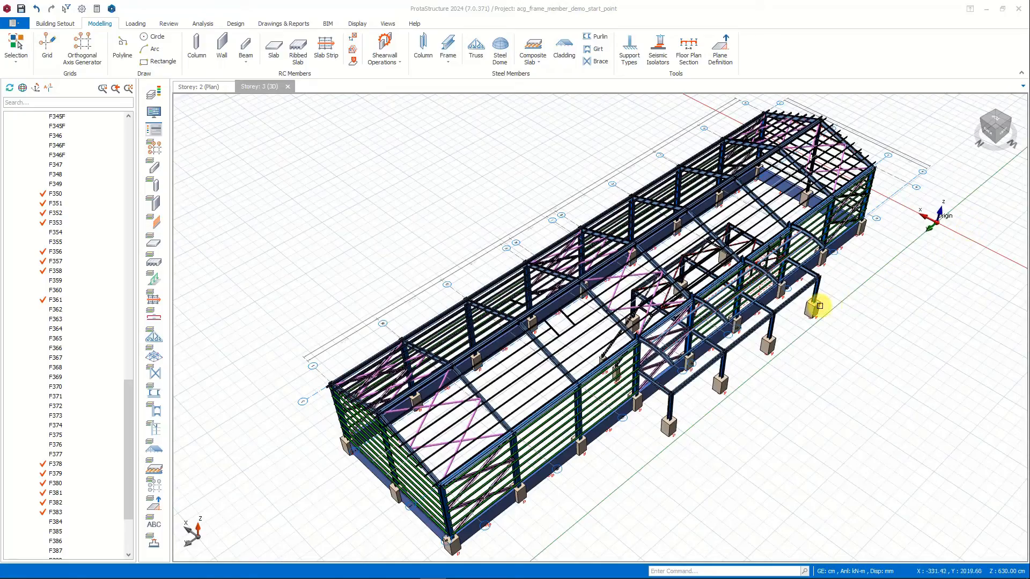
{"action": "scroll", "coordinate": [815, 303], "scroll_direction": "up", "scroll_amount": 2}
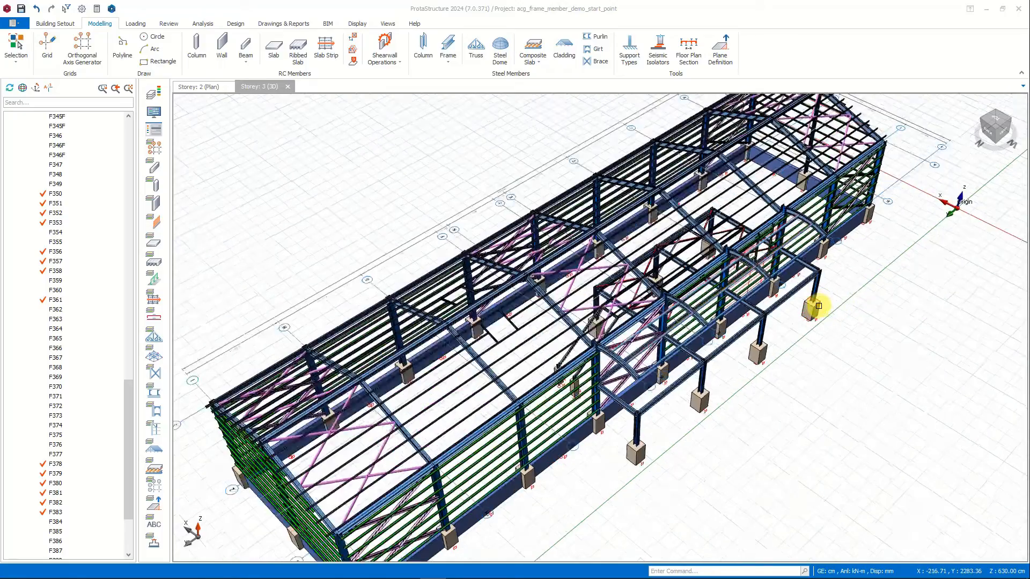
{"action": "scroll", "coordinate": [819, 306], "scroll_direction": "up", "scroll_amount": 3}
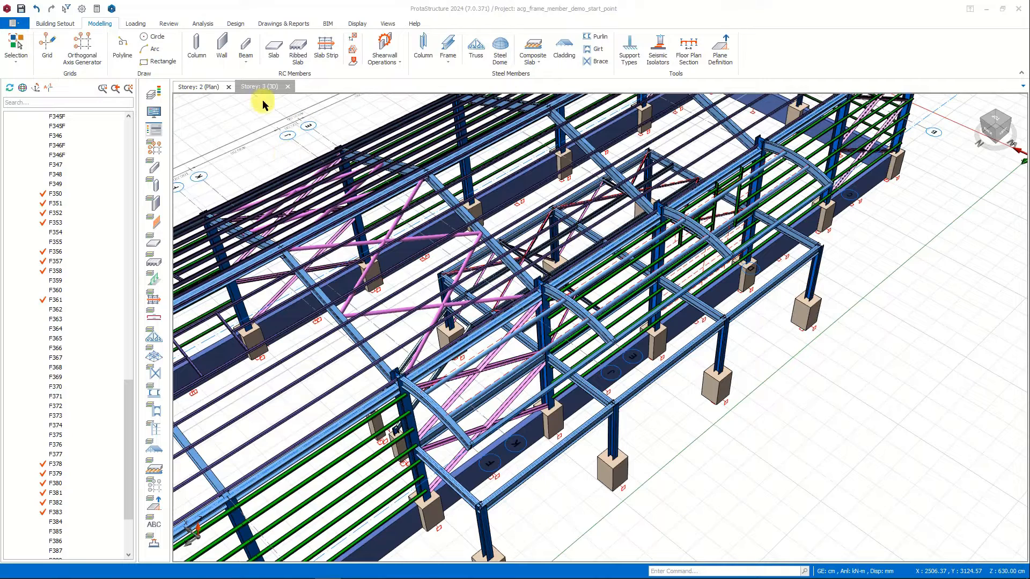
Switch to the Storey 2 plan and hide the braces around the bays between axes D and F.
{"action": "left_click", "coordinate": [198, 88]}
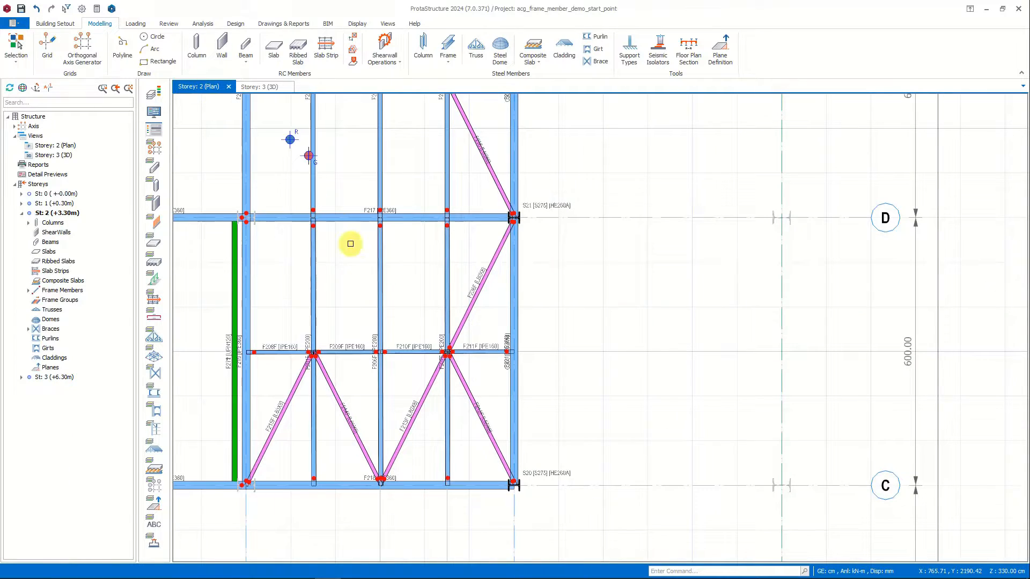
{"action": "middle_click_drag", "start_coordinate": [350, 241], "coordinate": [646, 455]}
{"action": "scroll", "coordinate": [590, 245], "scroll_direction": "down", "scroll_amount": 3}
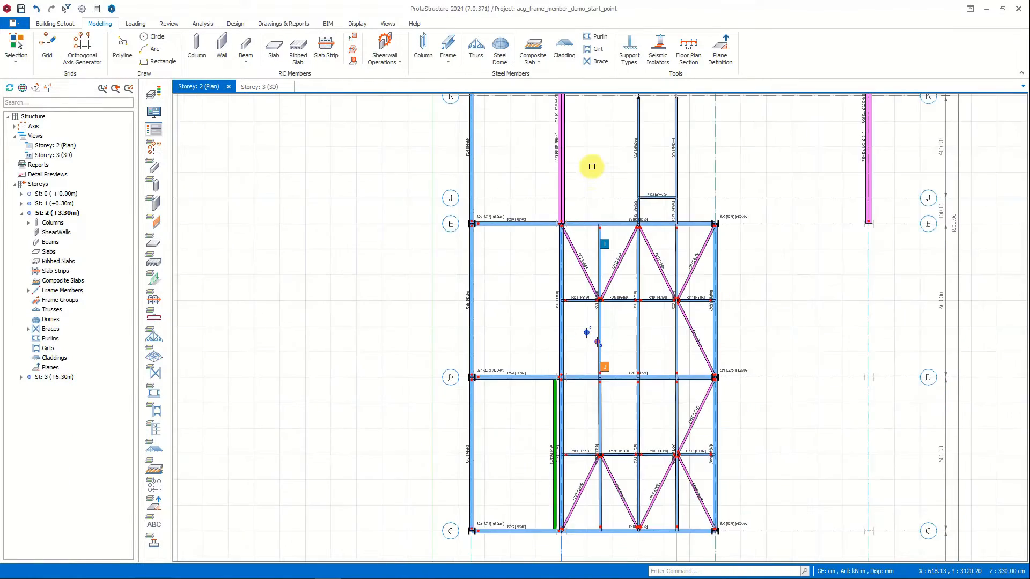
{"action": "middle_click_drag", "start_coordinate": [591, 165], "coordinate": [552, 303]}
{"action": "scroll", "coordinate": [474, 254], "scroll_direction": "up", "scroll_amount": 2}
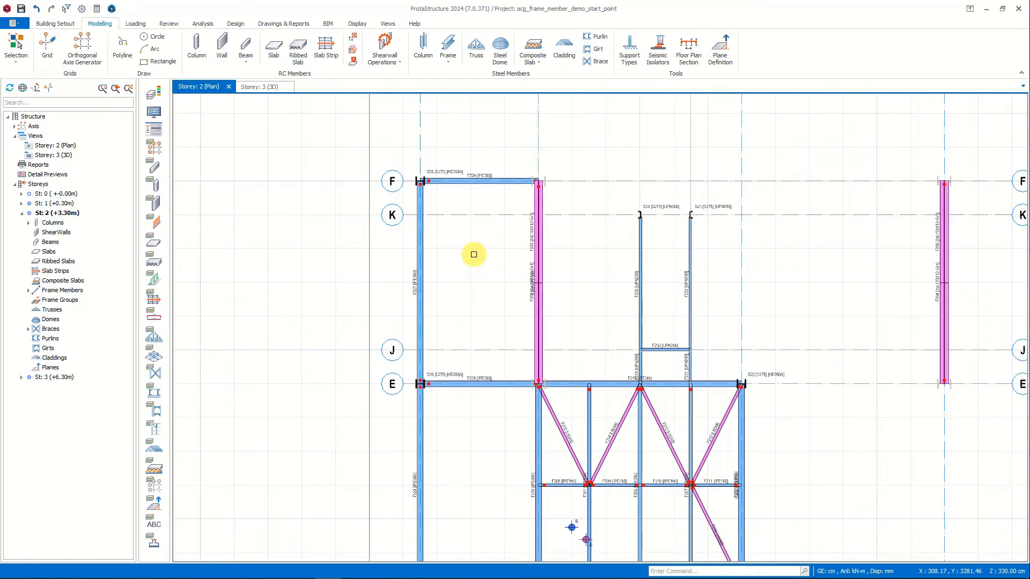
{"action": "middle_click_drag", "start_coordinate": [472, 306], "coordinate": [497, 266]}
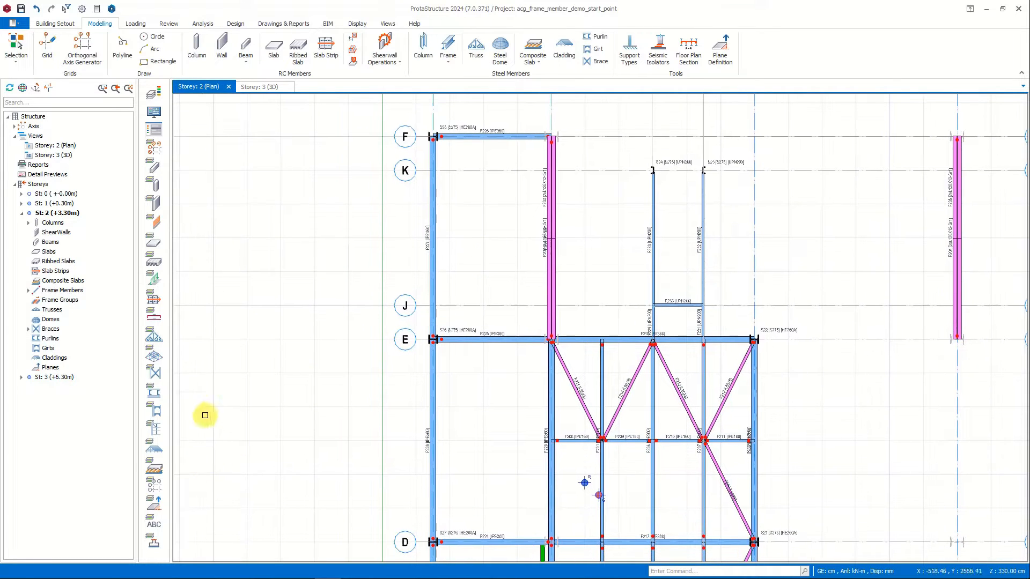
{"action": "left_click", "coordinate": [154, 372]}
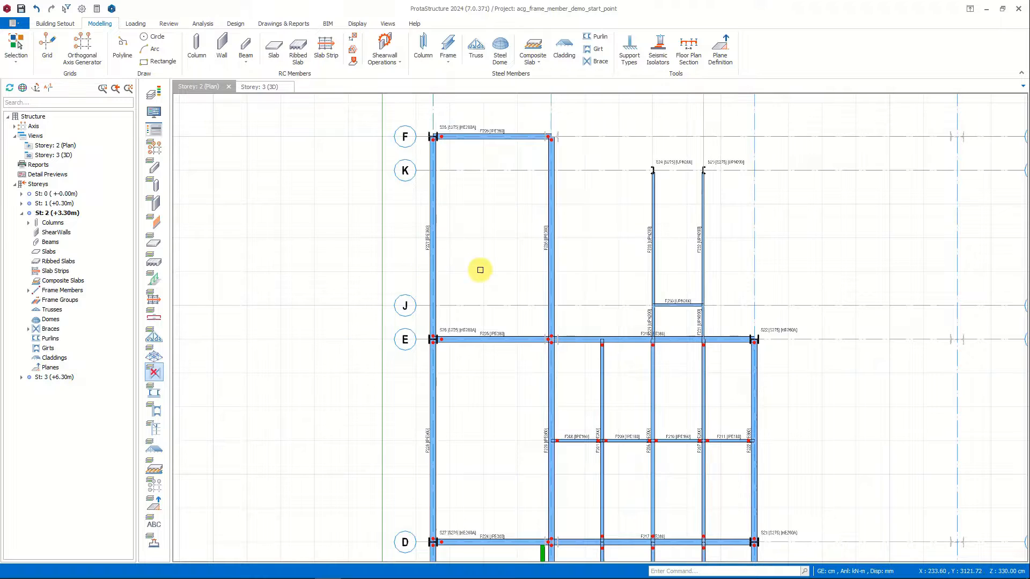
Start a frame group member over a beam region in Storey 2, with type Beam and the IPE200 section from the project sections.
{"action": "middle_click_drag", "start_coordinate": [480, 270], "coordinate": [490, 223]}
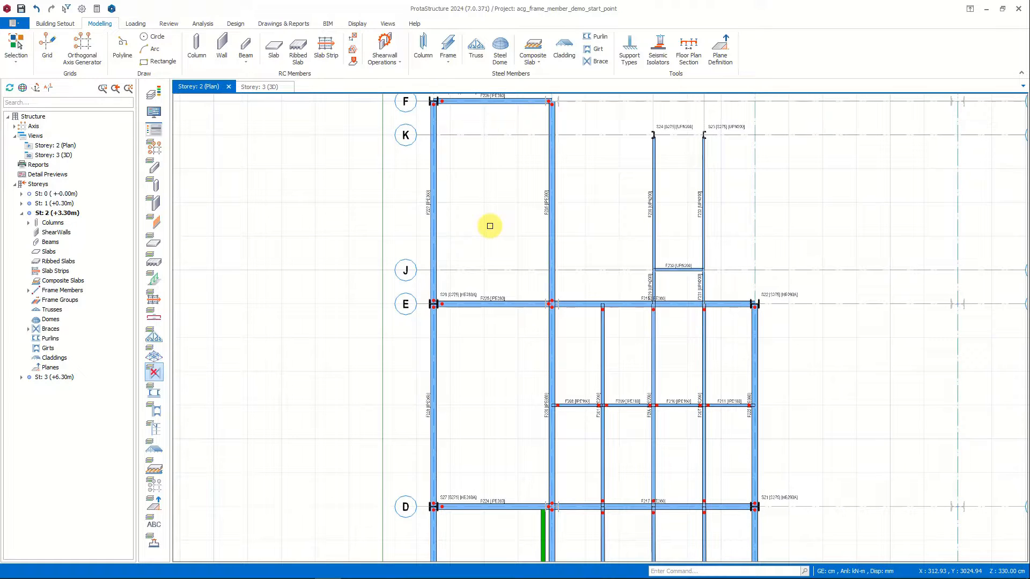
{"action": "left_click", "coordinate": [454, 57]}
{"action": "left_click", "coordinate": [483, 213]}
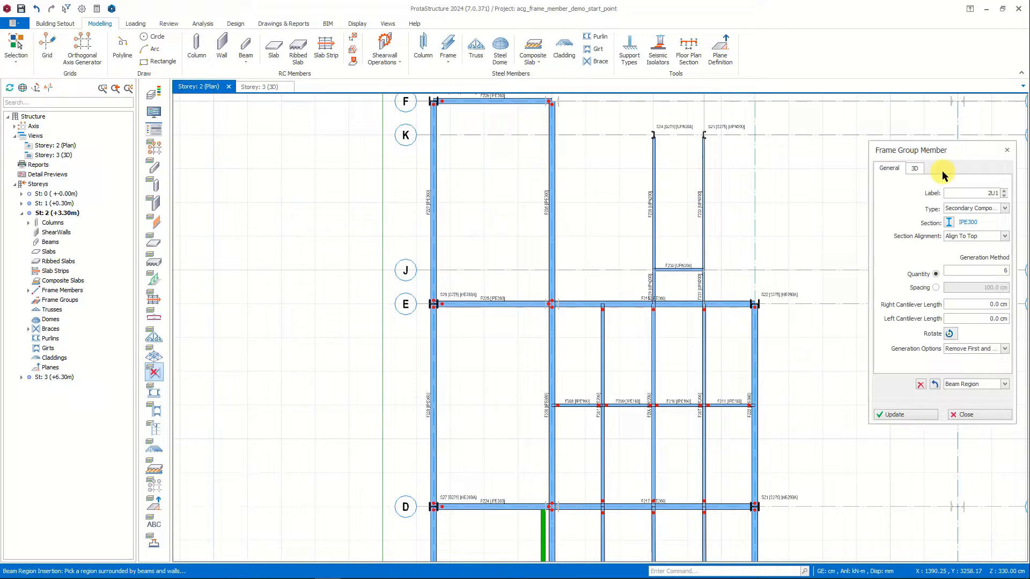
{"action": "left_click", "coordinate": [983, 210]}
{"action": "scroll", "coordinate": [979, 223], "scroll_direction": "up", "scroll_amount": 2}
{"action": "left_click", "coordinate": [980, 219]}
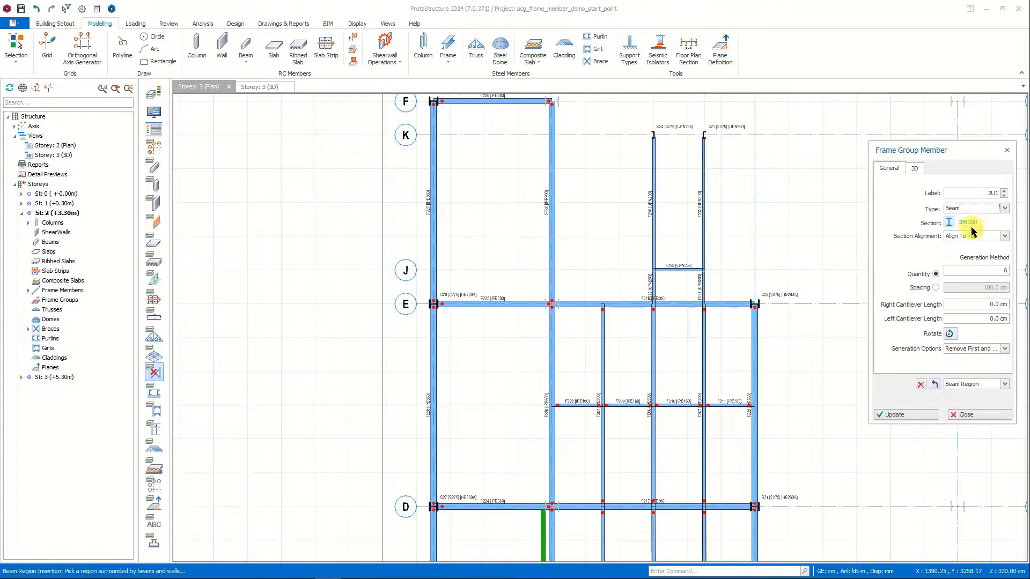
{"action": "left_click", "coordinate": [950, 222]}
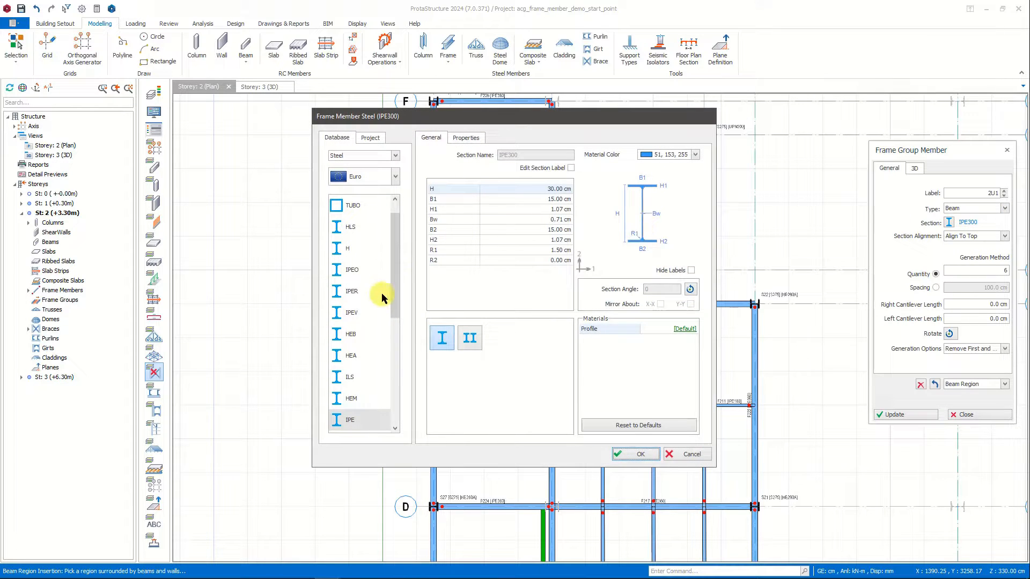
{"action": "left_click", "coordinate": [372, 138]}
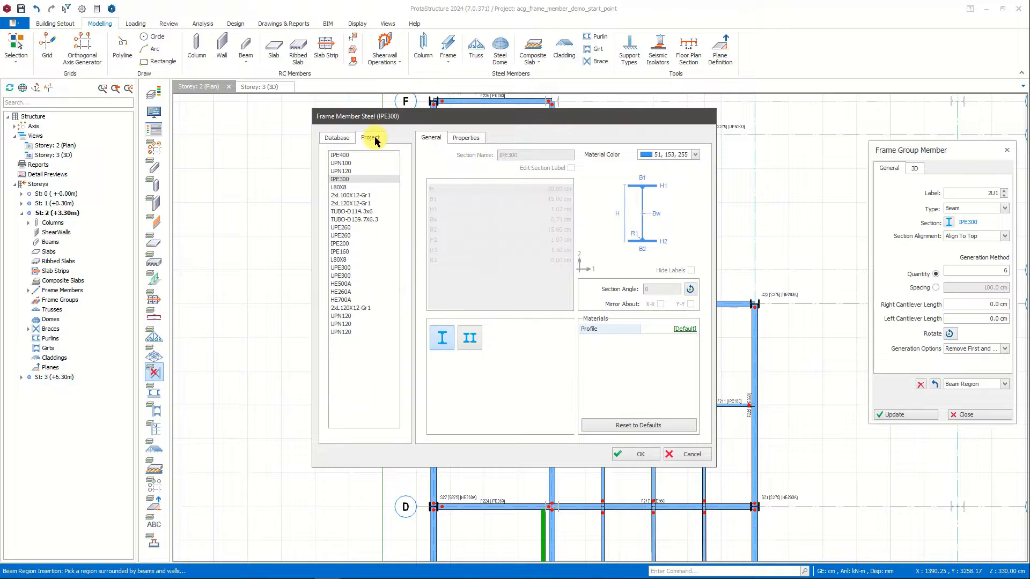
{"action": "left_click", "coordinate": [342, 245]}
{"action": "left_click", "coordinate": [638, 454]}
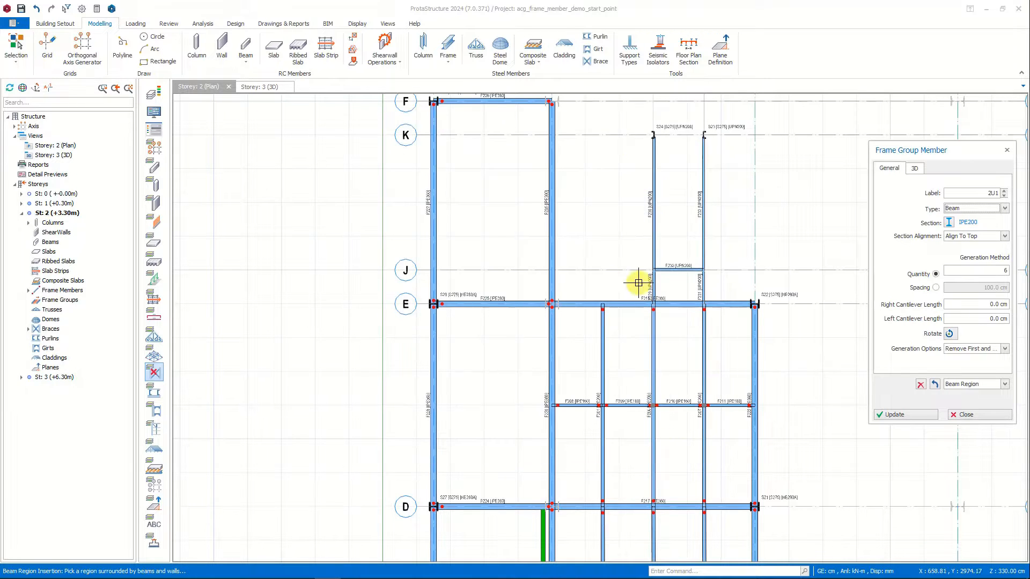
Rotate the group direction, space the members at 100 cm and insert the frame group into the bay between axes E and F.
{"action": "left_click", "coordinate": [470, 369]}
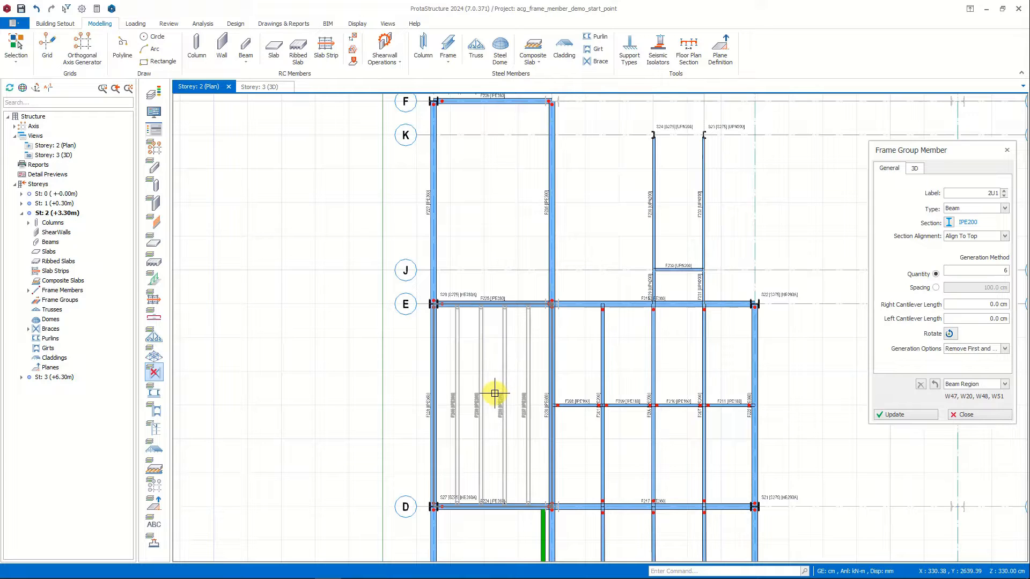
{"action": "left_click", "coordinate": [678, 355]}
{"action": "left_click", "coordinate": [949, 333]}
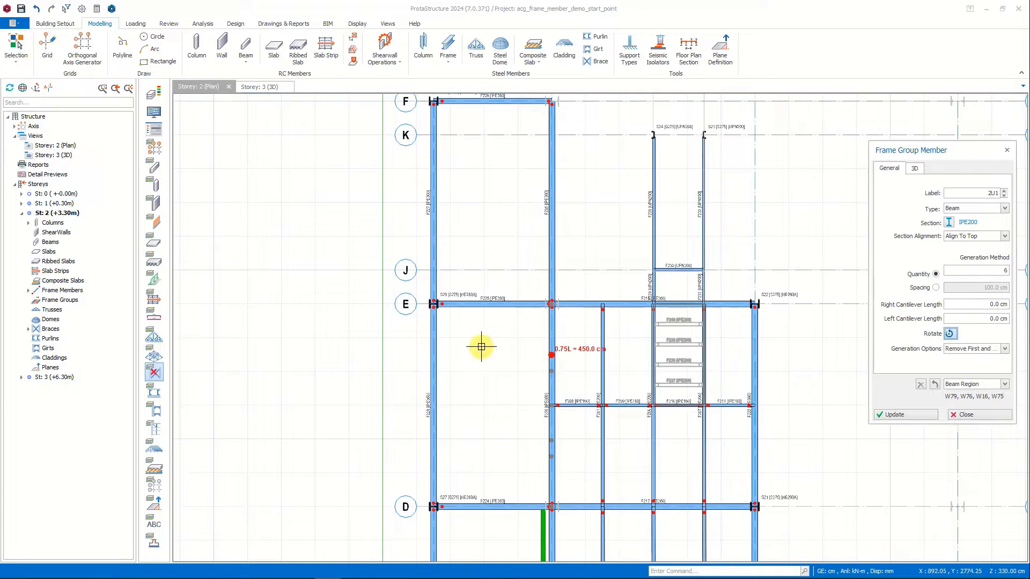
{"action": "left_click", "coordinate": [483, 354]}
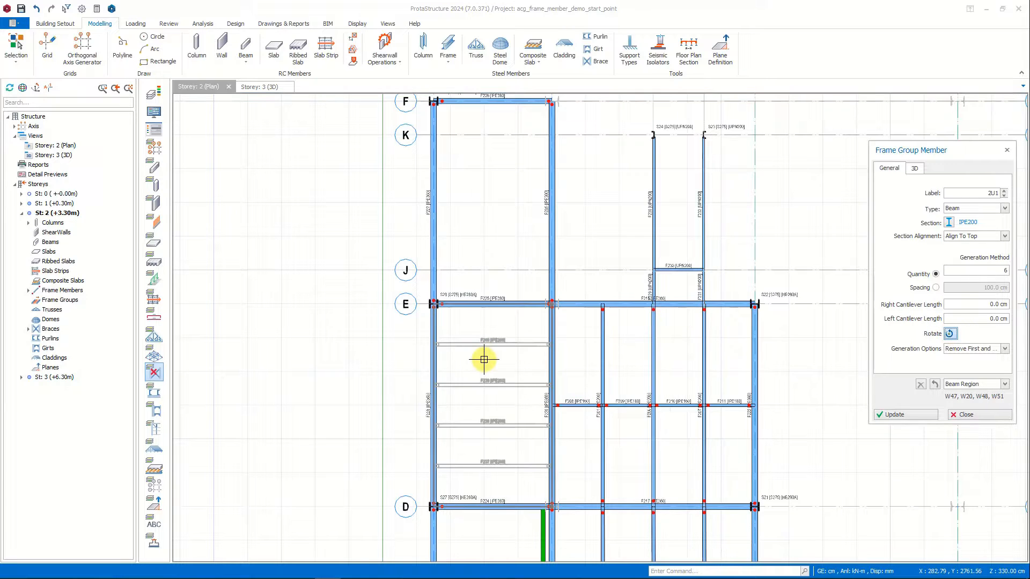
{"action": "left_click", "coordinate": [936, 288]}
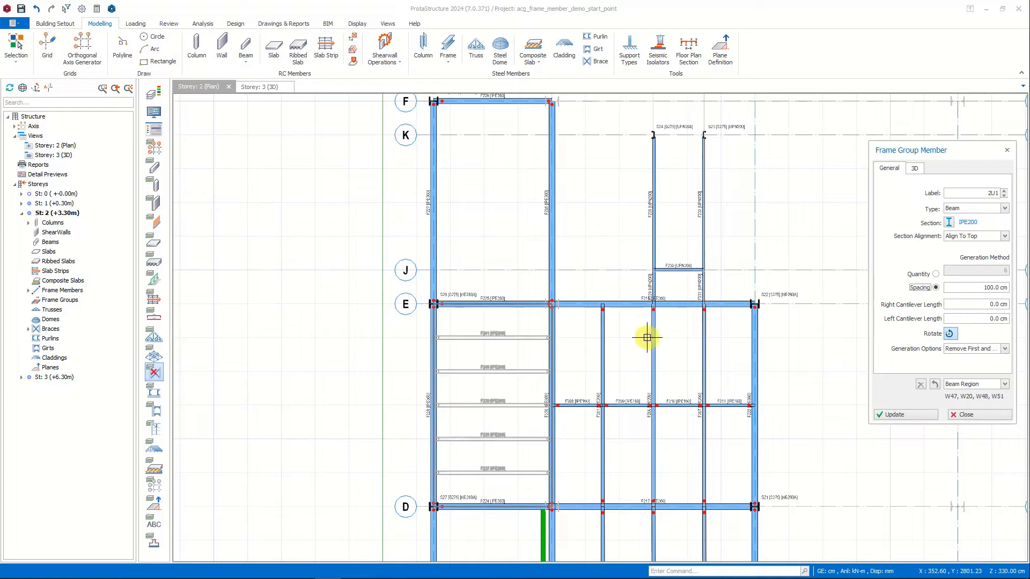
{"action": "left_click", "coordinate": [918, 167]}
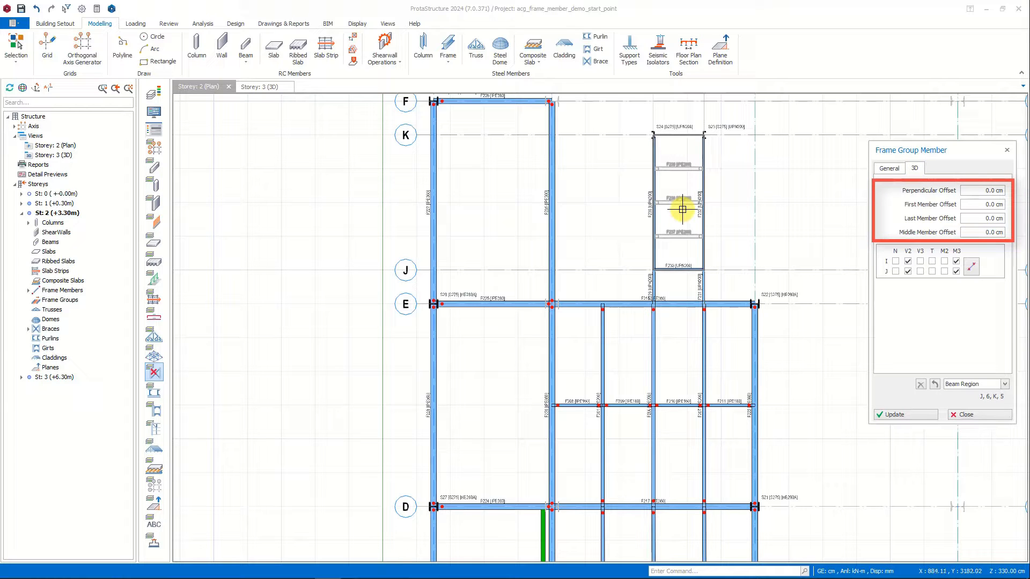
{"action": "left_click", "coordinate": [471, 180]}
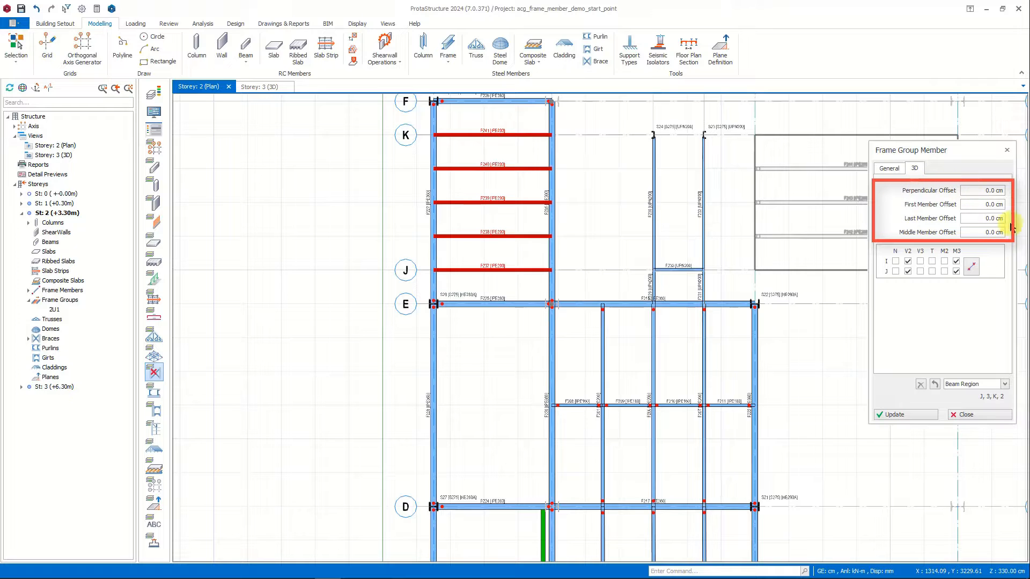
Apply a first member offset of 50 cm to the frame group between axes E and F.
{"action": "left_click", "coordinate": [1007, 205]}
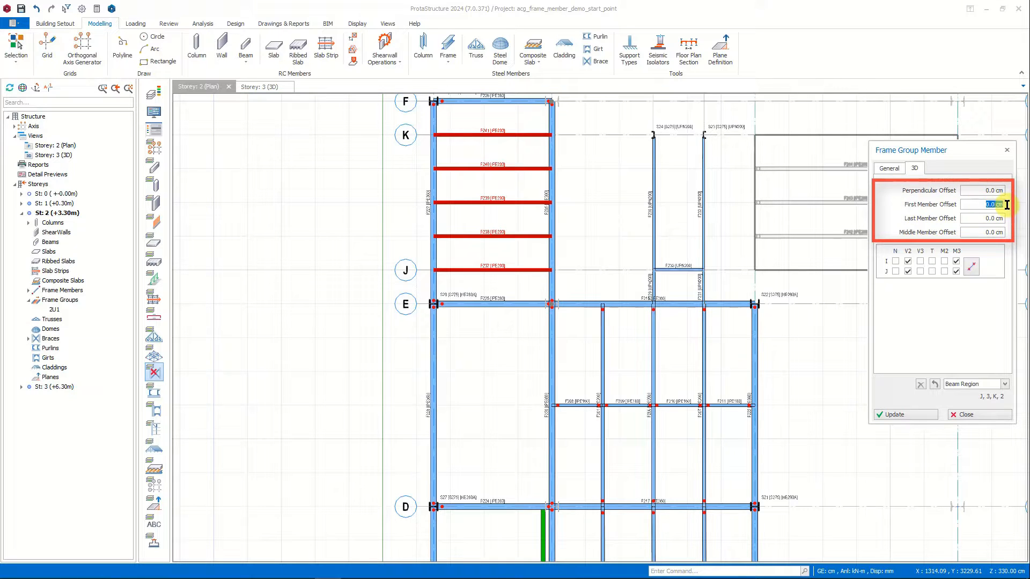
{"action": "type", "text": "50"}
{"action": "left_click", "coordinate": [923, 415]}
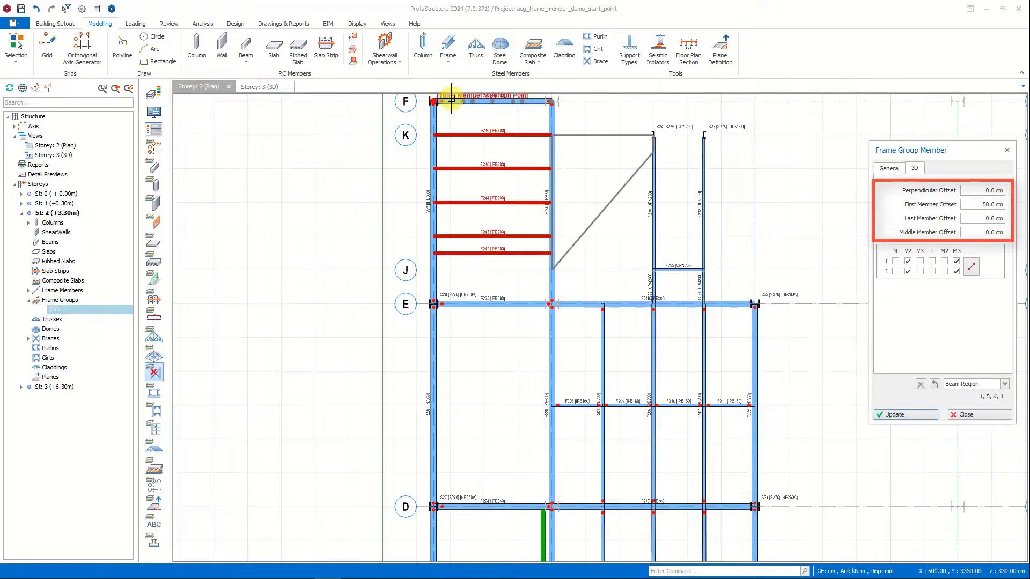
Reset the frame group's first member offset to 0 and apply a last member offset of 50 cm.
{"action": "left_click", "coordinate": [1002, 204]}
{"action": "type", "text": "0"}
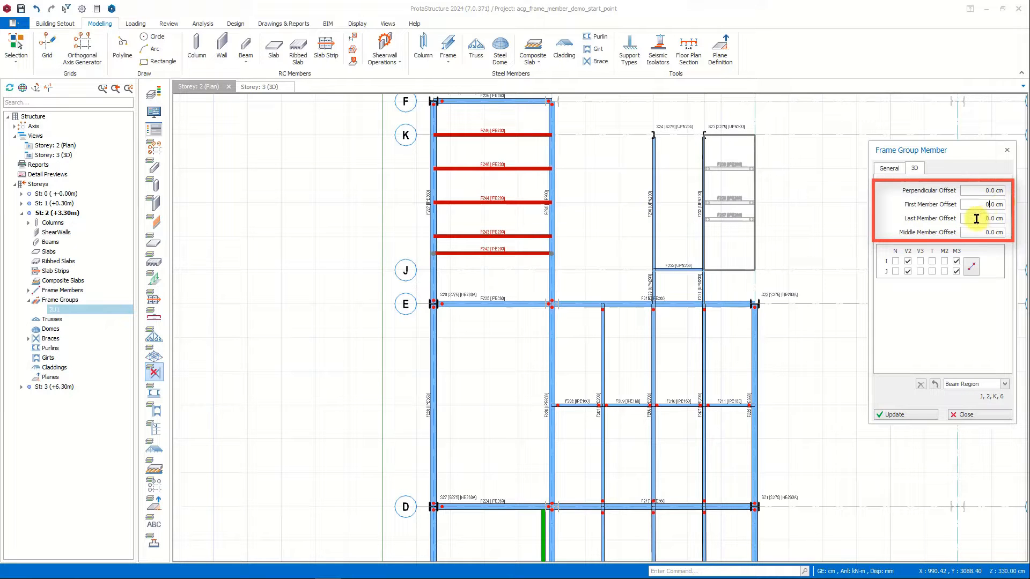
{"action": "left_click", "coordinate": [1005, 218]}
{"action": "left_click", "coordinate": [916, 414]}
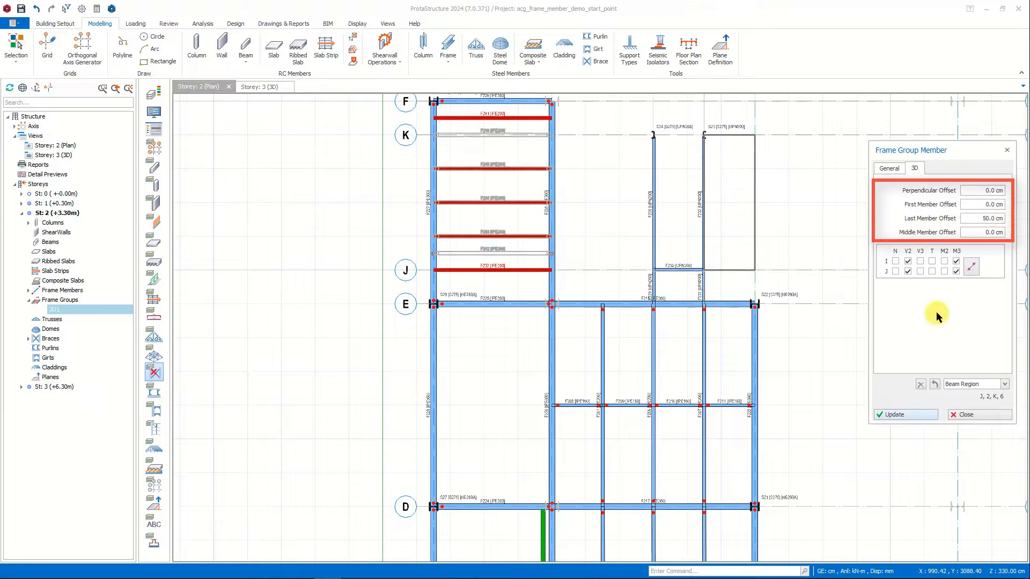
Reset the last member offset to 0 and try middle member offsets of 50 cm and -50 cm on the frame group.
{"action": "left_click", "coordinate": [983, 216]}
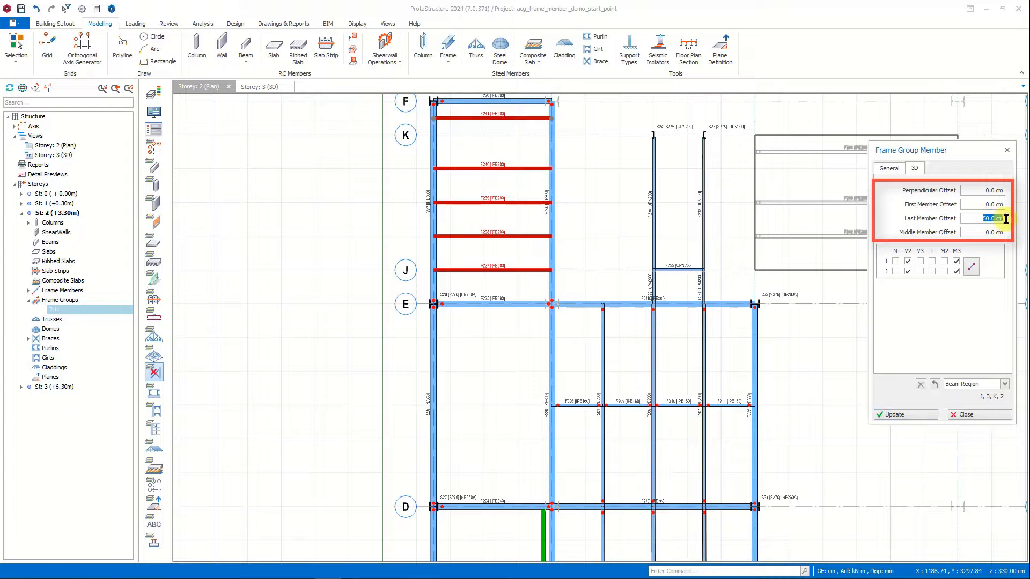
{"action": "type", "text": "0"}
{"action": "type", "text": "50"}
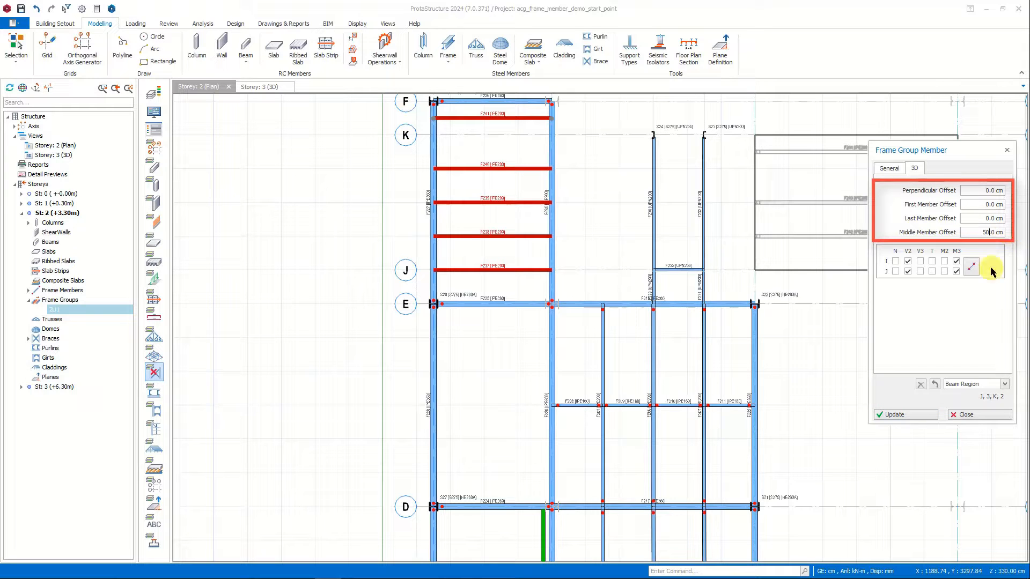
{"action": "left_click", "coordinate": [921, 415]}
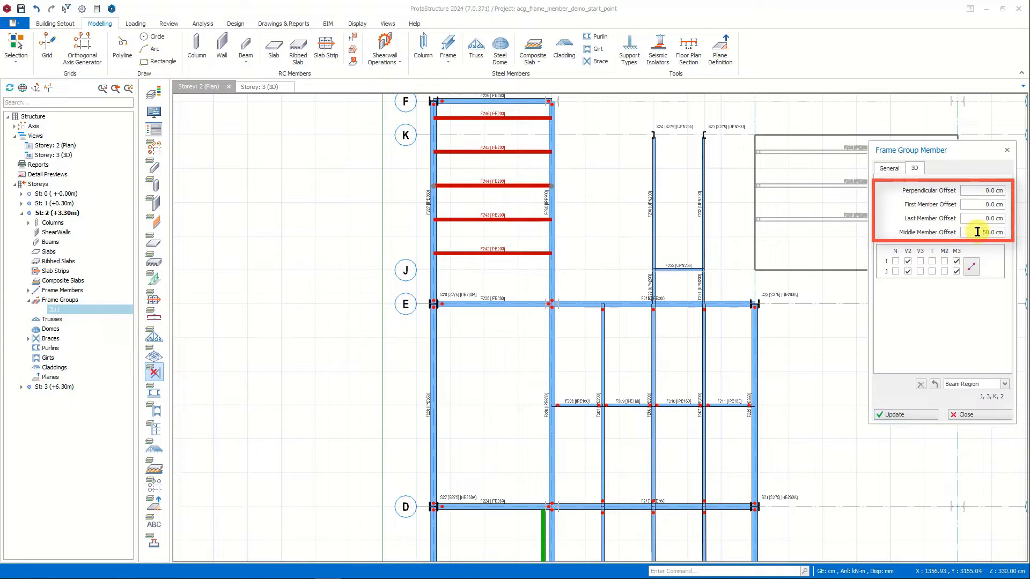
{"action": "type", "text": "-"}
{"action": "key", "text": "Return"}
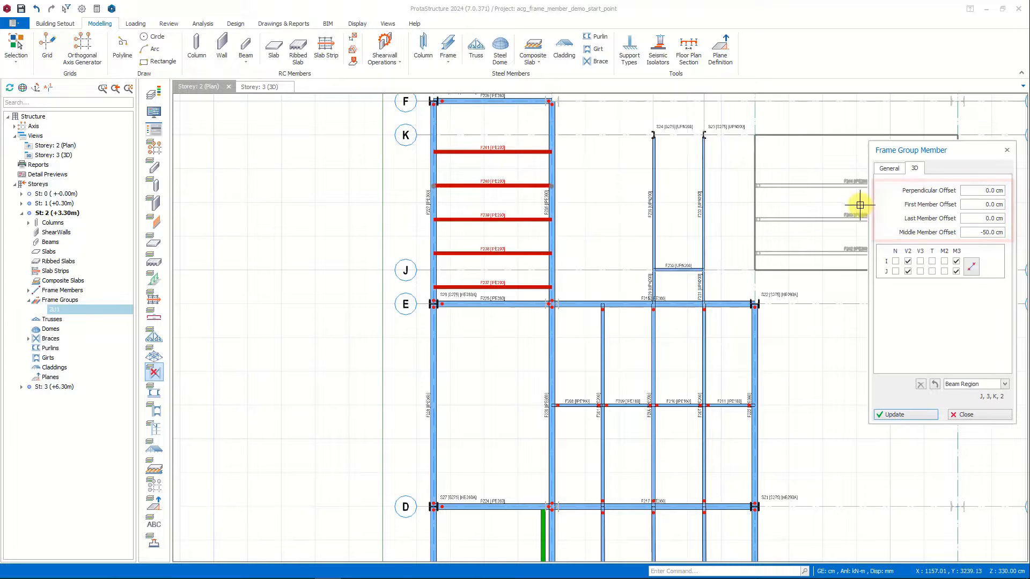
Release M2 and M3 at both member ends, reset the middle member offset to 0 and update the frame group.
{"action": "left_click", "coordinate": [973, 269]}
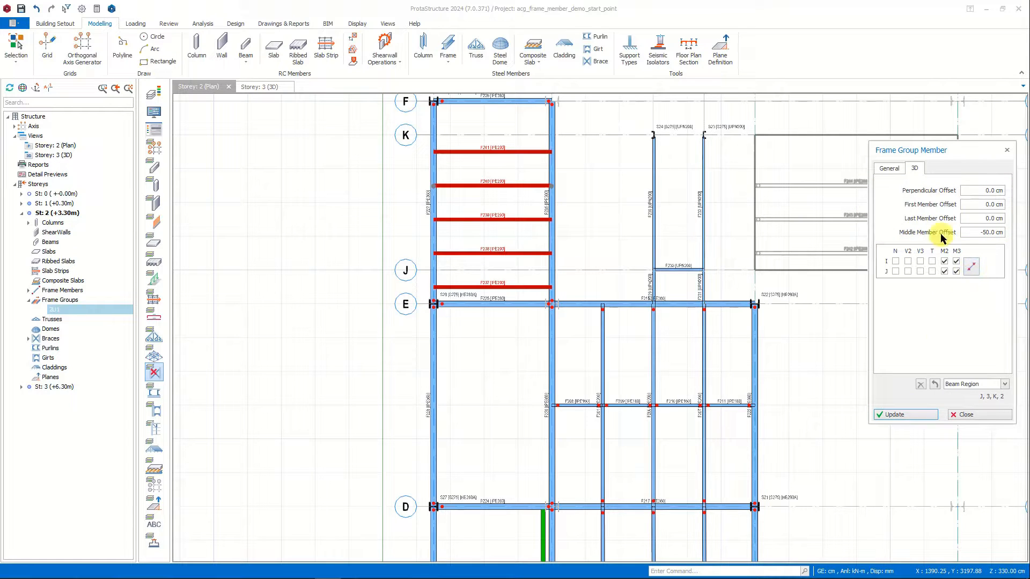
{"action": "left_click_drag", "start_coordinate": [977, 231], "coordinate": [1001, 233]}
{"action": "type", "text": "0"}
{"action": "left_click", "coordinate": [924, 413]}
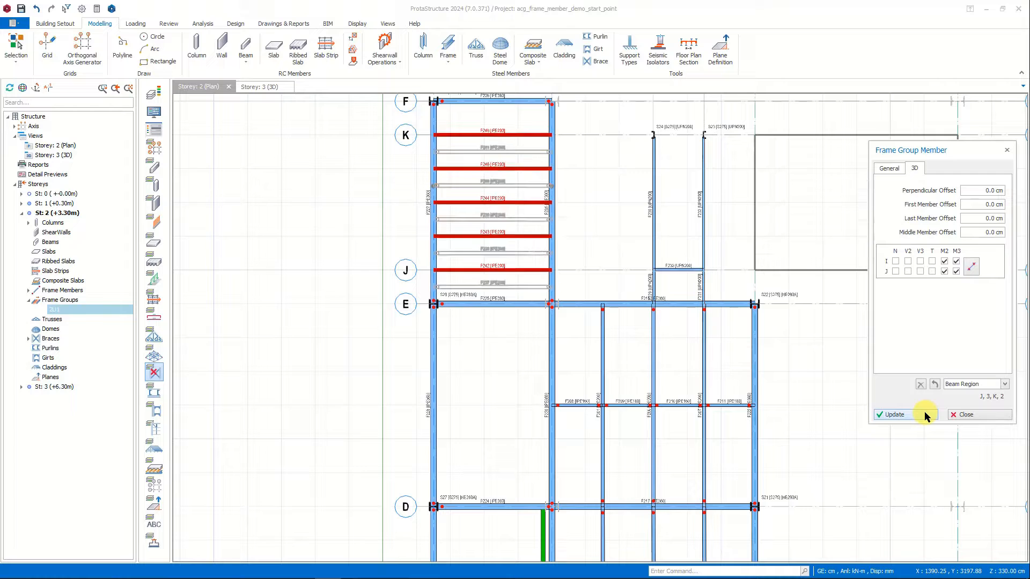
Insert the same frame group into the bays between axes D–E and C–D, and finish the frame group insertion.
{"action": "left_click", "coordinate": [501, 390]}
{"action": "middle_click_drag", "start_coordinate": [554, 385], "coordinate": [579, 165]}
{"action": "left_click", "coordinate": [505, 387]}
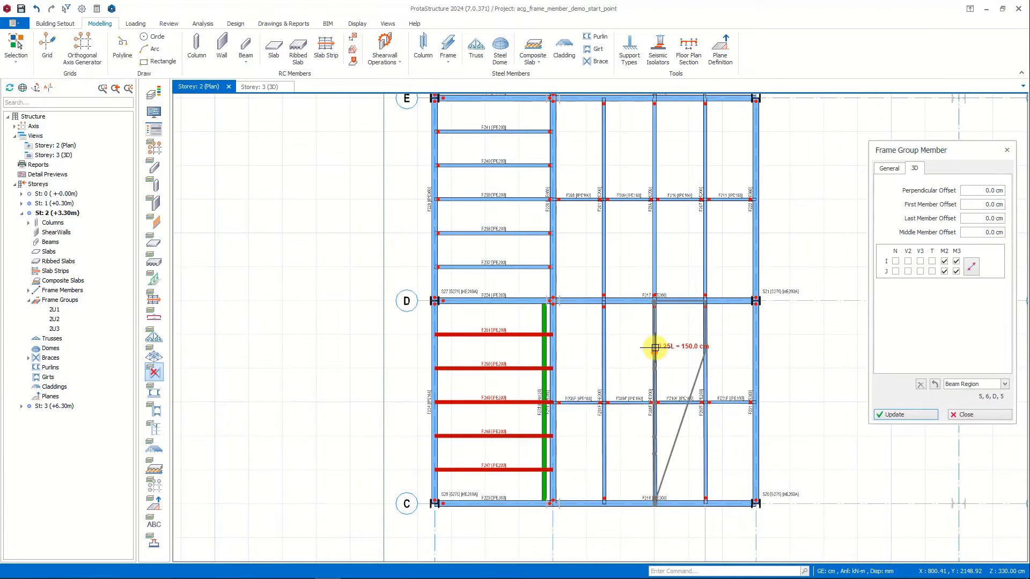
{"action": "left_click", "coordinate": [963, 414]}
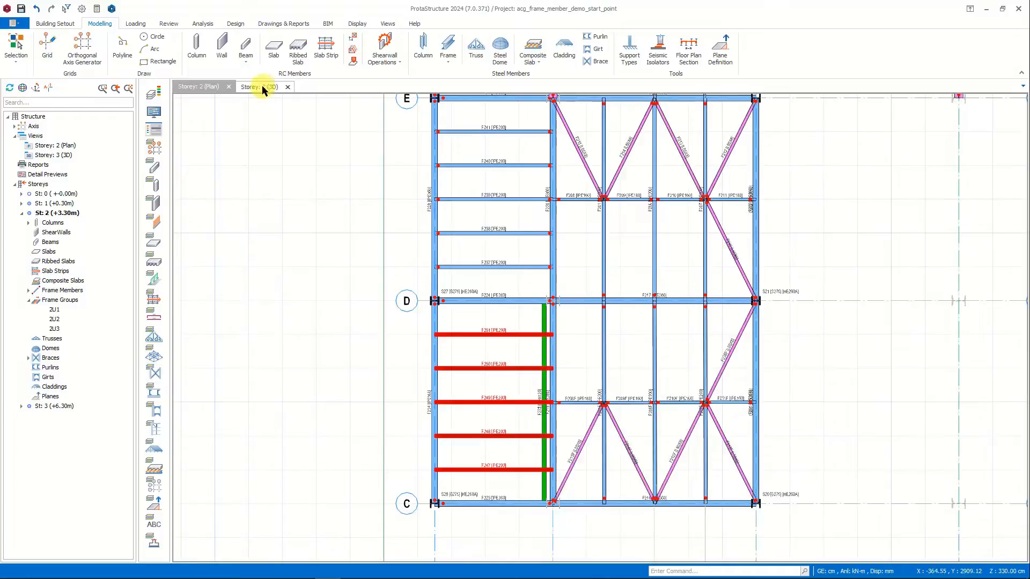
Examine the new beam groups in the 3D view and orient the whole building isometrically.
{"action": "left_click", "coordinate": [261, 87]}
{"action": "middle_click_drag", "start_coordinate": [591, 408], "coordinate": [874, 241]}
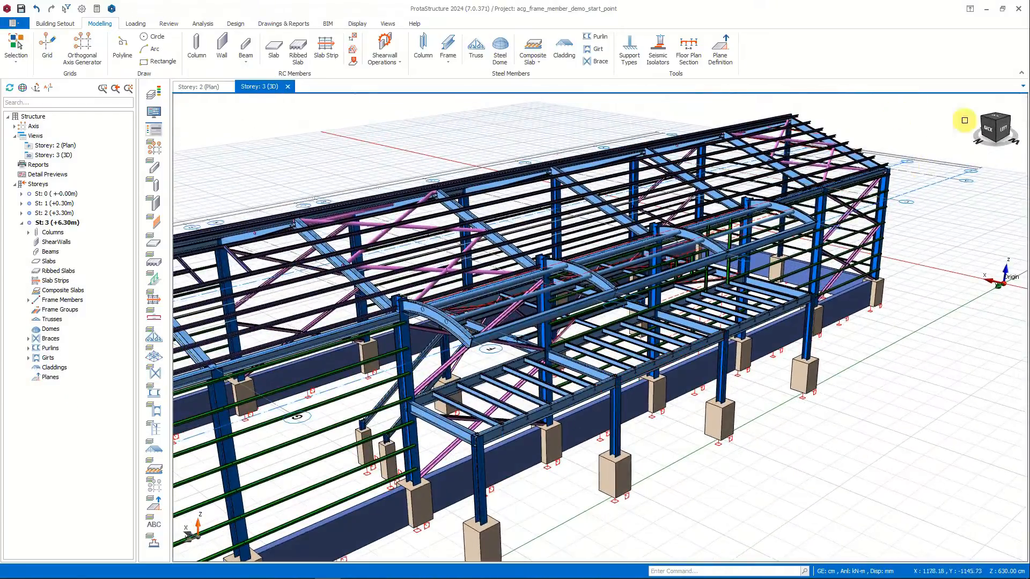
{"action": "left_click", "coordinate": [994, 123]}
Open the batch design of the steel frame members.
{"action": "left_click", "coordinate": [203, 23]}
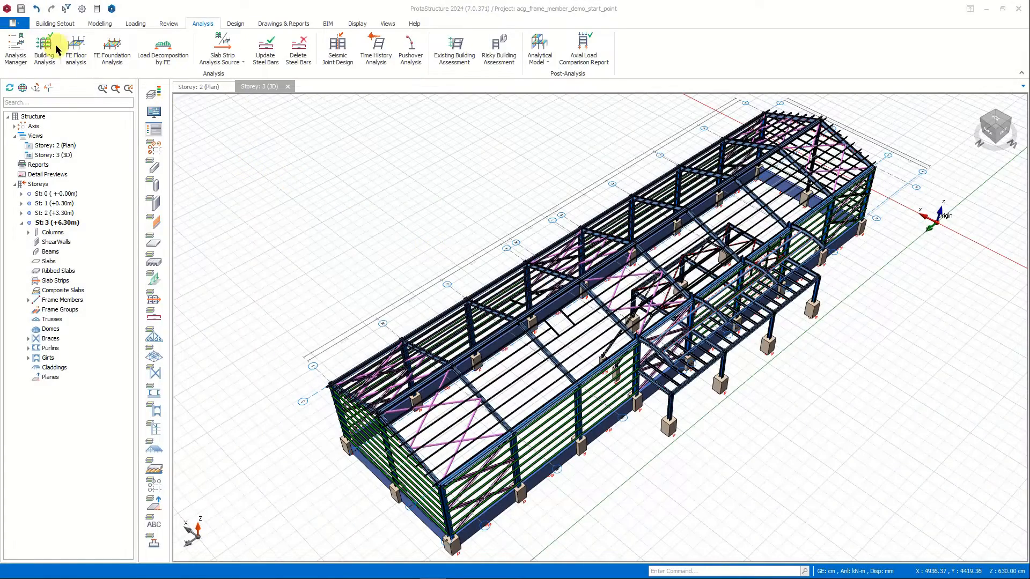
{"action": "left_click", "coordinate": [235, 23]}
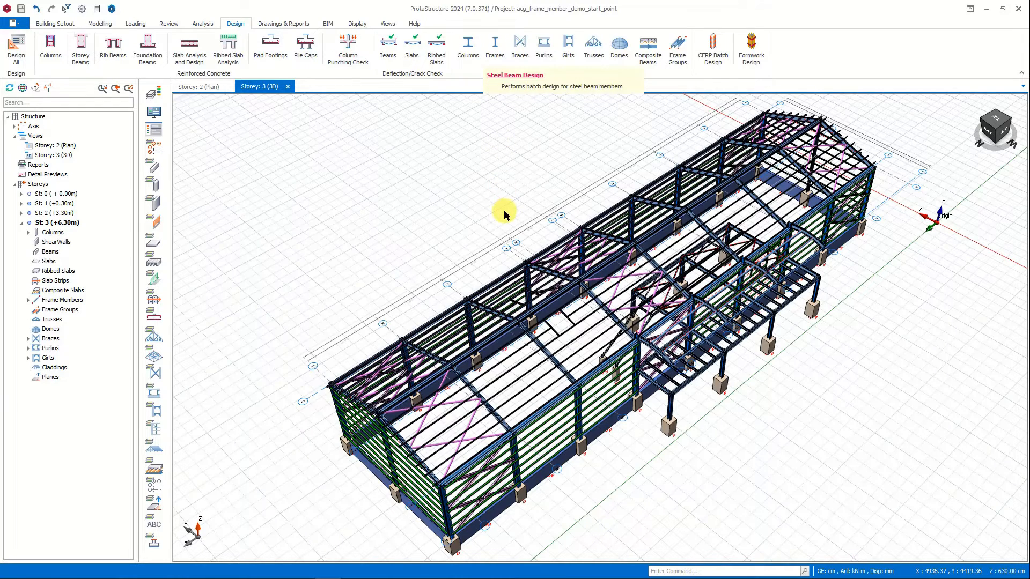
{"action": "left_click_drag", "start_coordinate": [573, 106], "coordinate": [580, 145]}
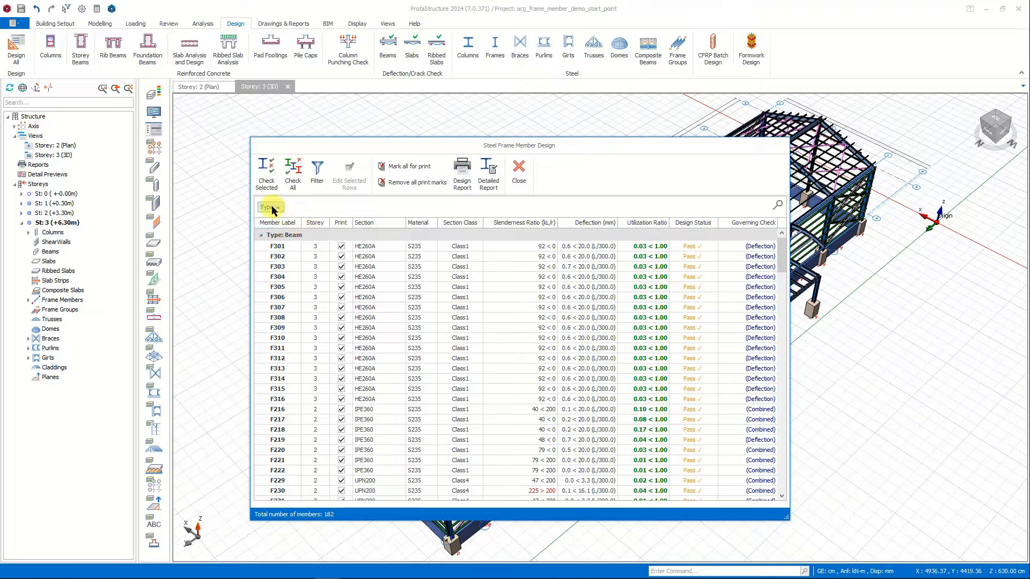
Regroup the steel frame member design table by storey and then member type, and expand Storeys 1, 2 and 3.
{"action": "left_click_drag", "start_coordinate": [275, 212], "coordinate": [301, 231]}
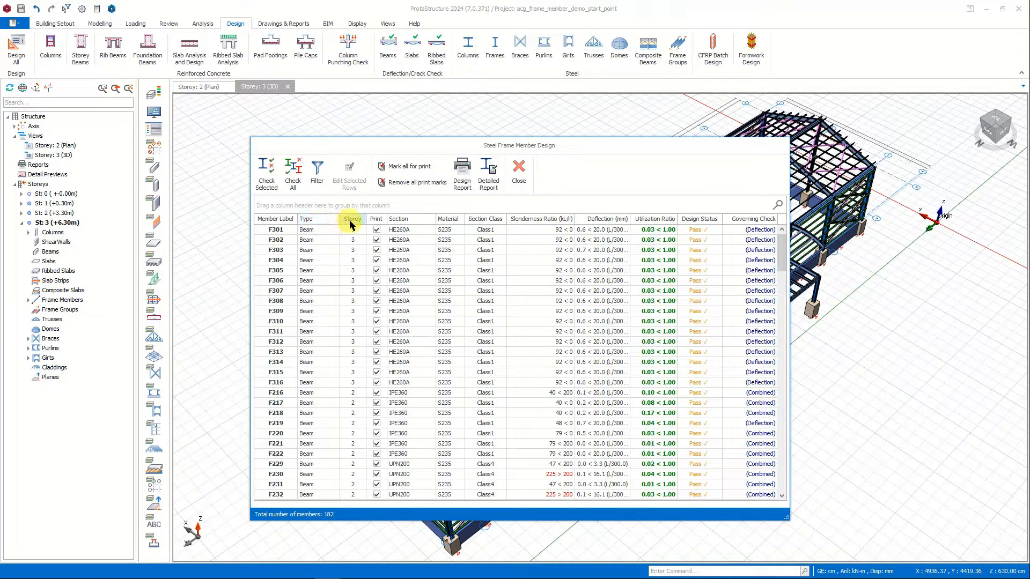
{"action": "left_click_drag", "start_coordinate": [352, 221], "coordinate": [317, 211]}
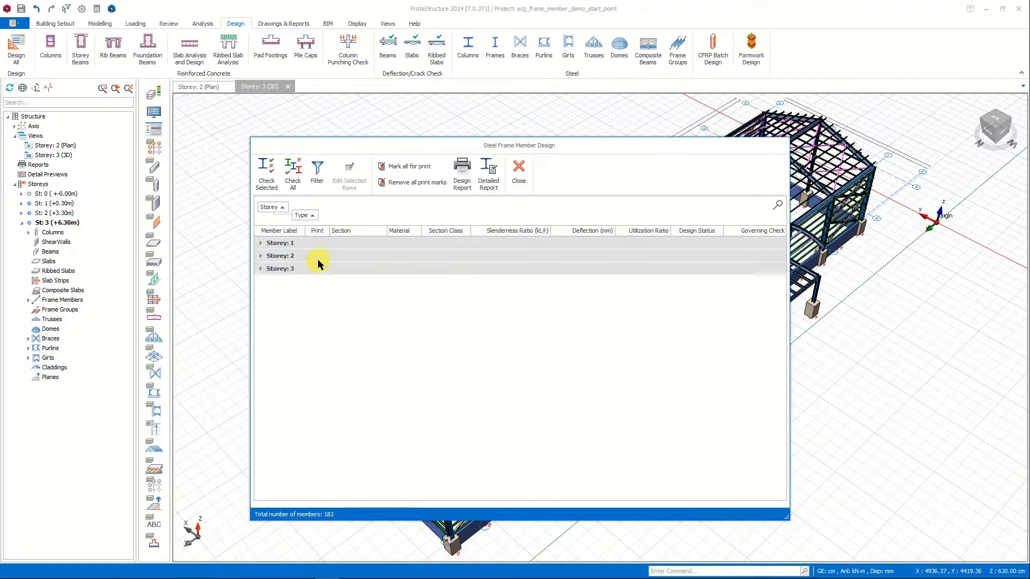
{"action": "left_click", "coordinate": [262, 244]}
{"action": "left_click", "coordinate": [263, 281]}
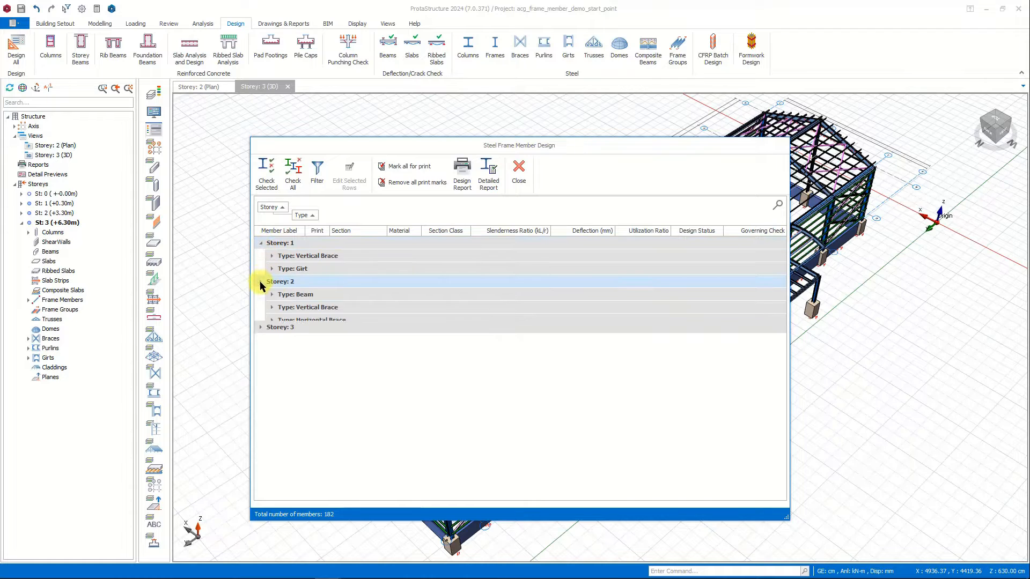
{"action": "left_click", "coordinate": [261, 347]}
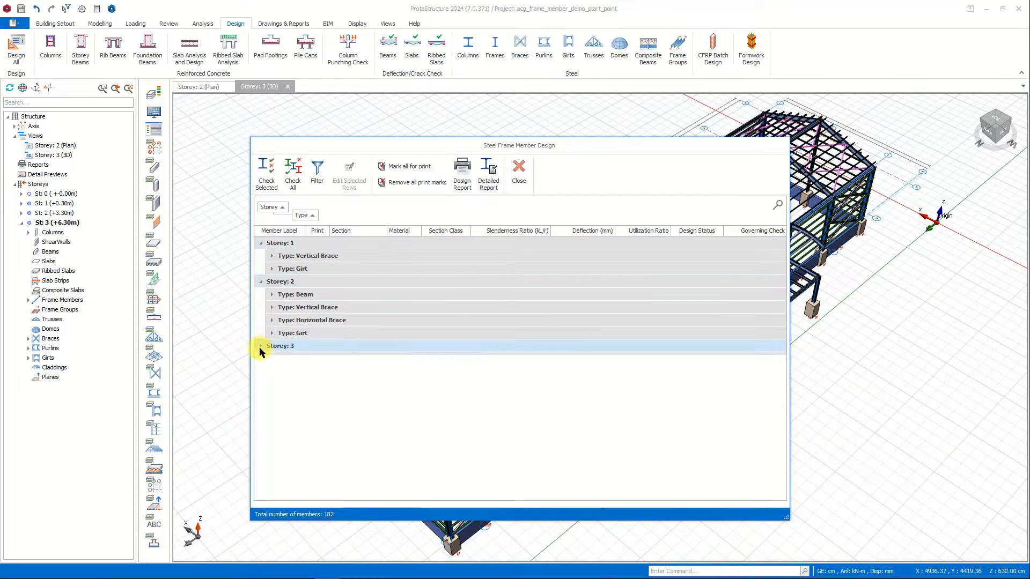
Inspect the vertical brace and girt entries of Storey 1 in the design table, collapsing each group again.
{"action": "left_click", "coordinate": [272, 256]}
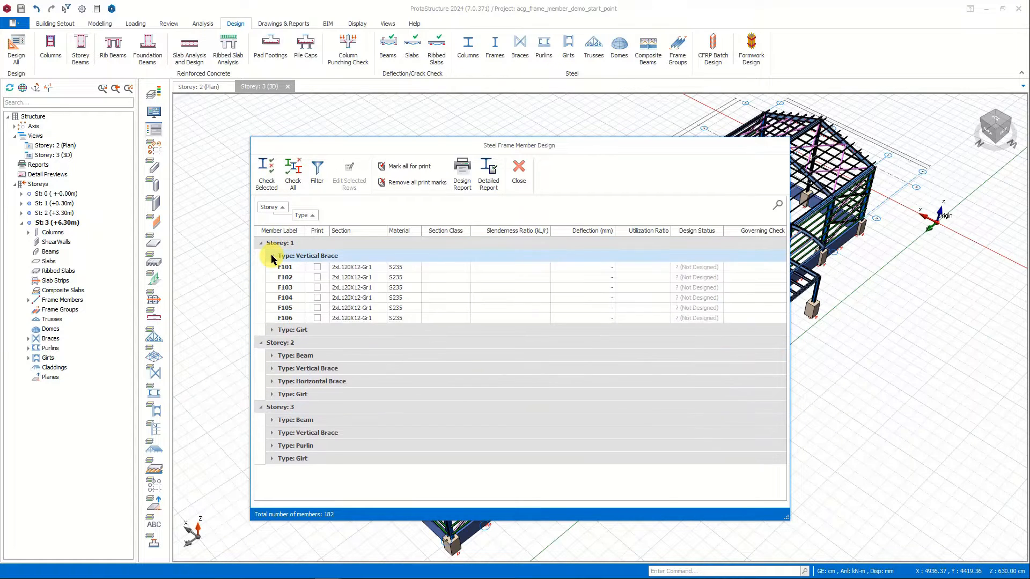
{"action": "left_click", "coordinate": [271, 257]}
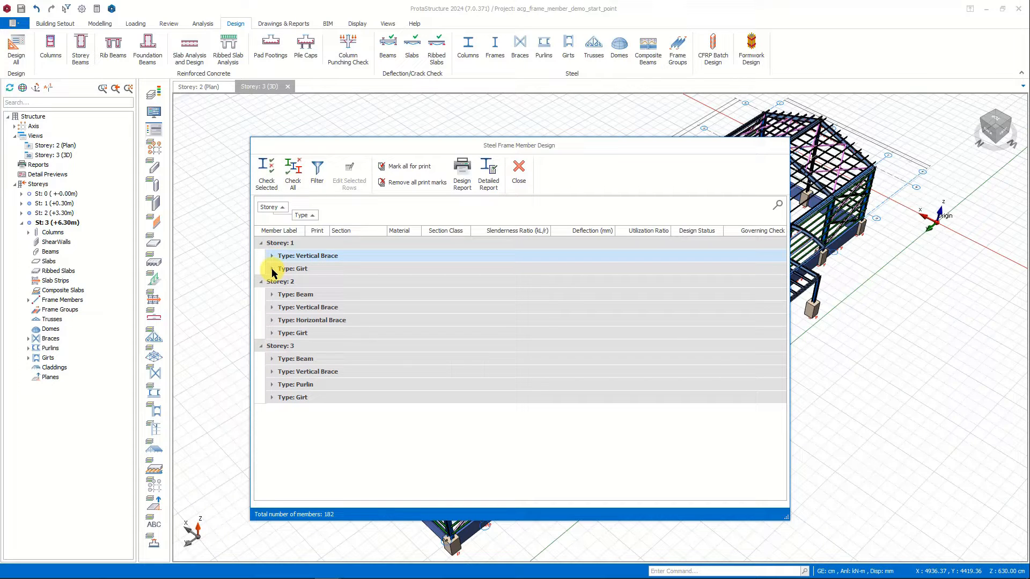
{"action": "left_click", "coordinate": [272, 269]}
{"action": "left_click", "coordinate": [272, 270]}
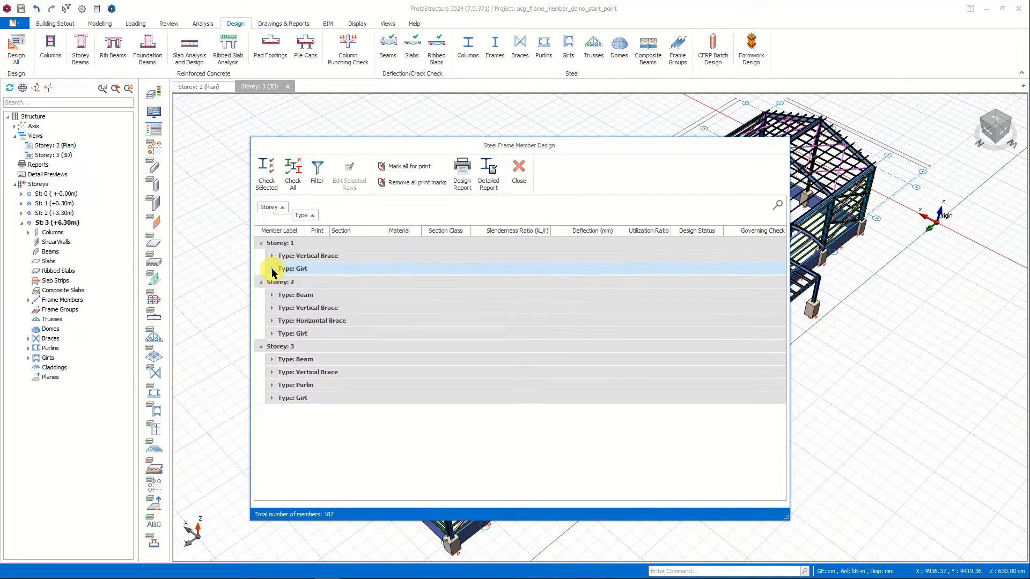
Run the design check on the Storey 2 beams listed from F216 through F233, then collapse and re-expand the beam group.
{"action": "left_click", "coordinate": [271, 295]}
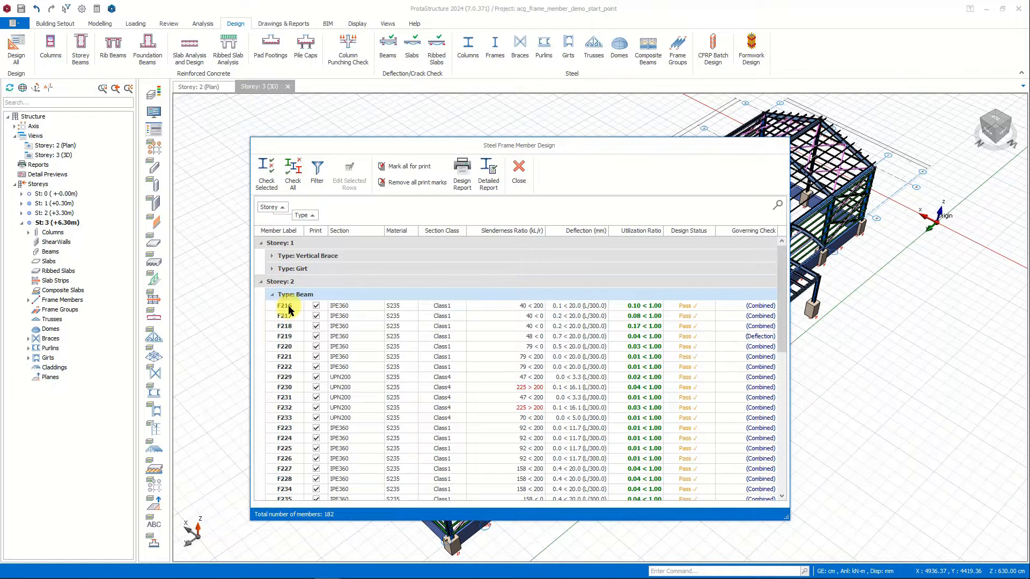
{"action": "left_click", "coordinate": [289, 307]}
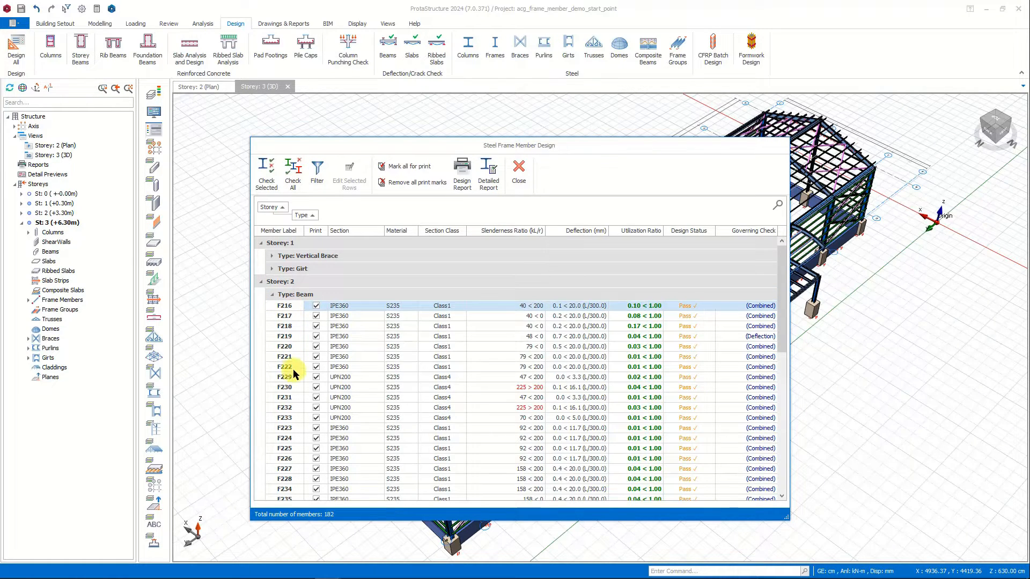
{"action": "left_click", "coordinate": [293, 417], "text": "shift"}
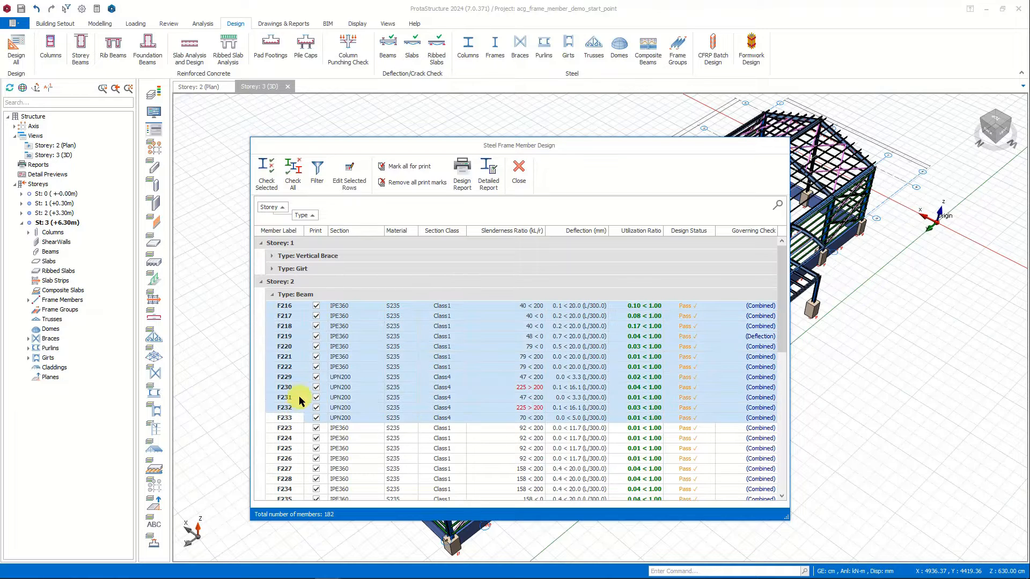
{"action": "left_click", "coordinate": [267, 182]}
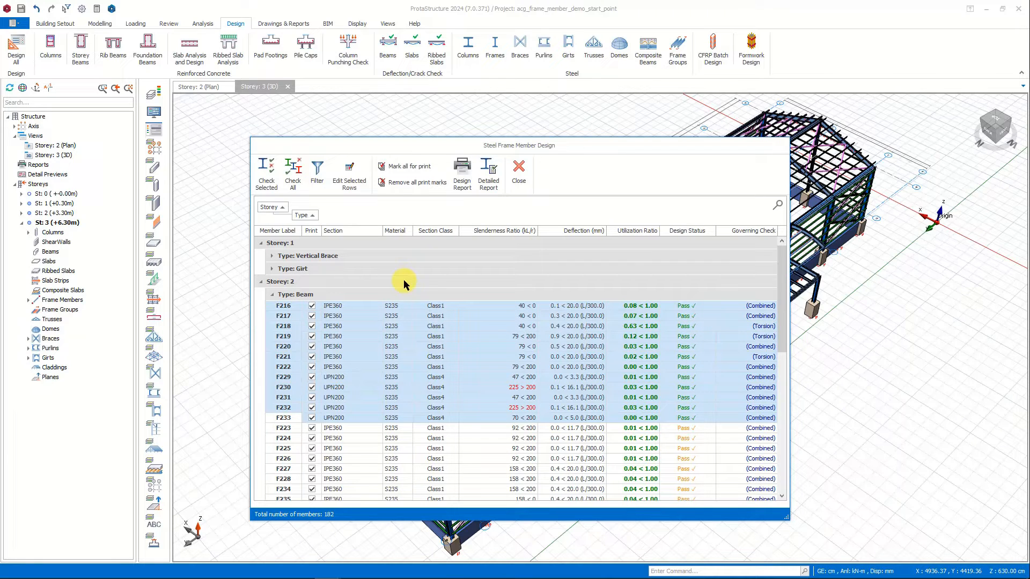
{"action": "left_click", "coordinate": [273, 296]}
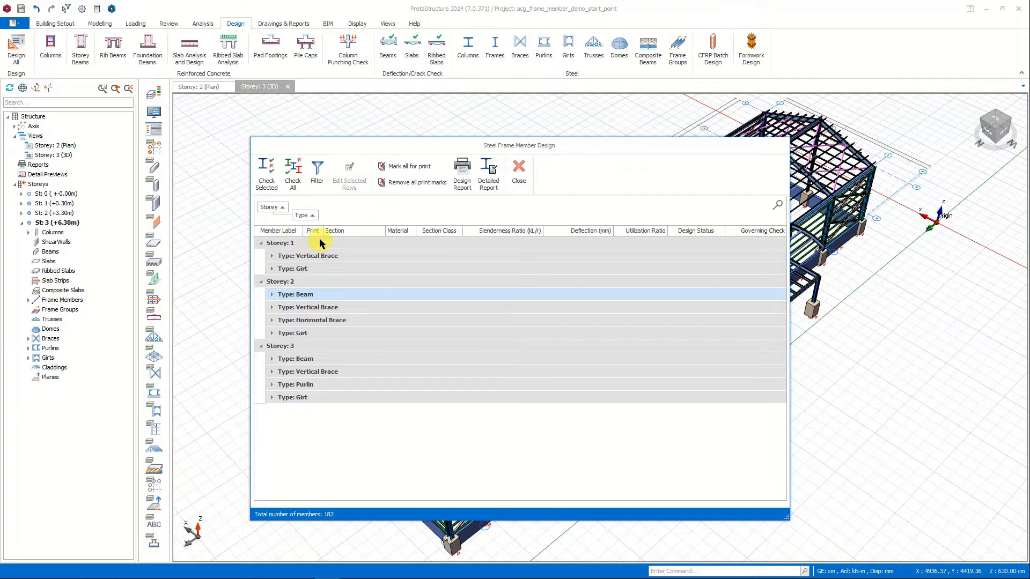
{"action": "left_click", "coordinate": [273, 296]}
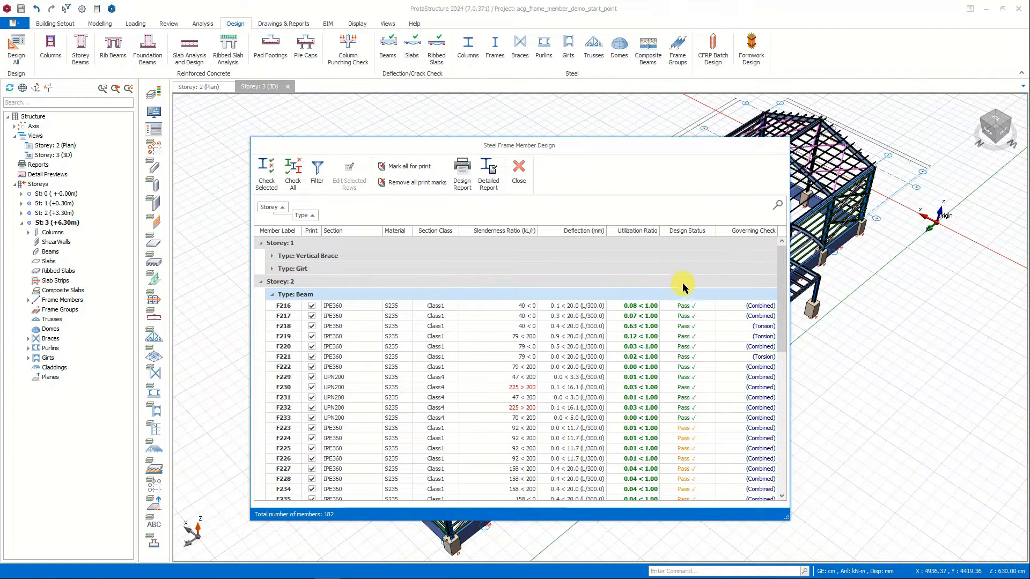
Group the member design table by design status above storey and type, and expand the Not Designed and Pass groups and passing Storey 2.
{"action": "left_click_drag", "start_coordinate": [679, 236], "coordinate": [263, 207]}
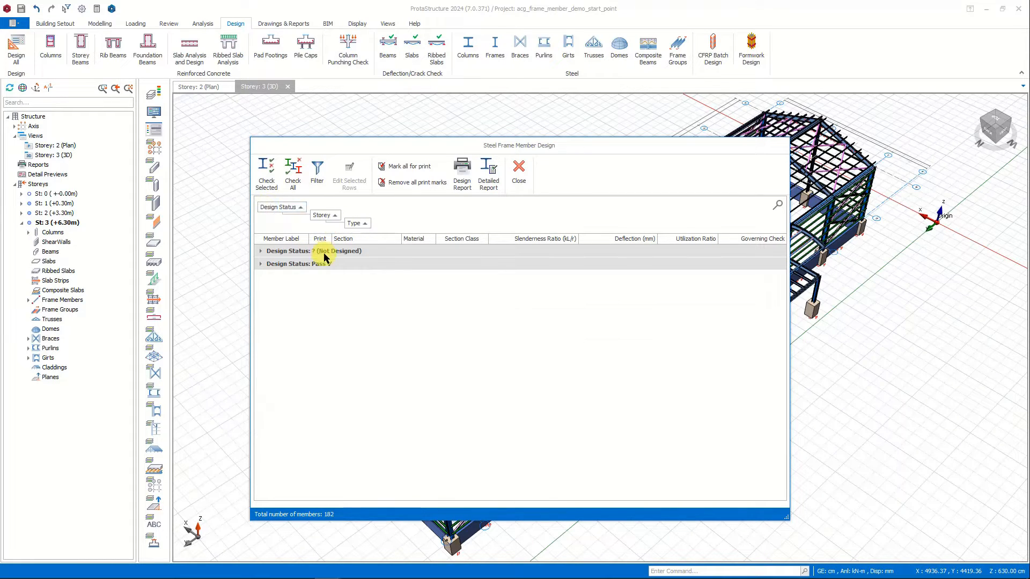
{"action": "left_click", "coordinate": [266, 252]}
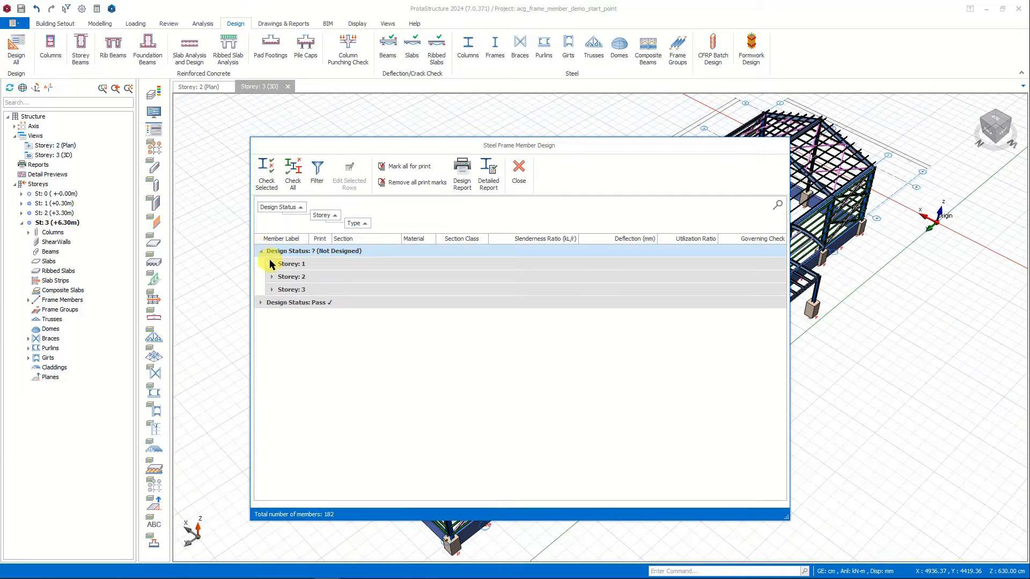
{"action": "left_click", "coordinate": [259, 302]}
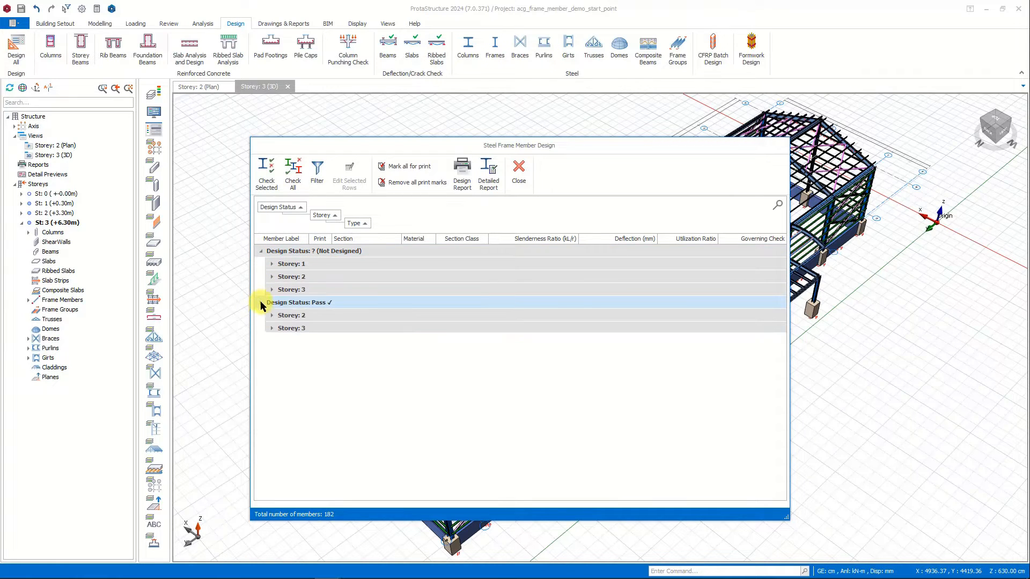
{"action": "left_click", "coordinate": [272, 316]}
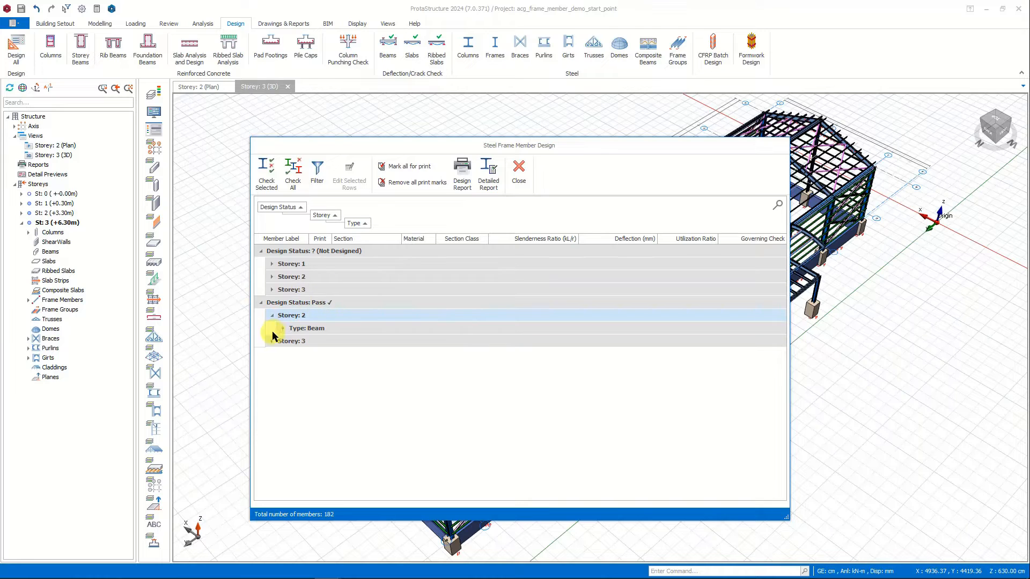
Remove the storey and type grouping so only design status remains, and review and collapse the Not Designed and Pass groups.
{"action": "mouse_move", "coordinate": [322, 216]}
{"action": "left_mouse_down"}
{"action": "mouse_move", "coordinate": [326, 232]}
{"action": "mouse_move", "coordinate": [323, 216]}
{"action": "mouse_move", "coordinate": [333, 218]}
{"action": "left_mouse_up"}
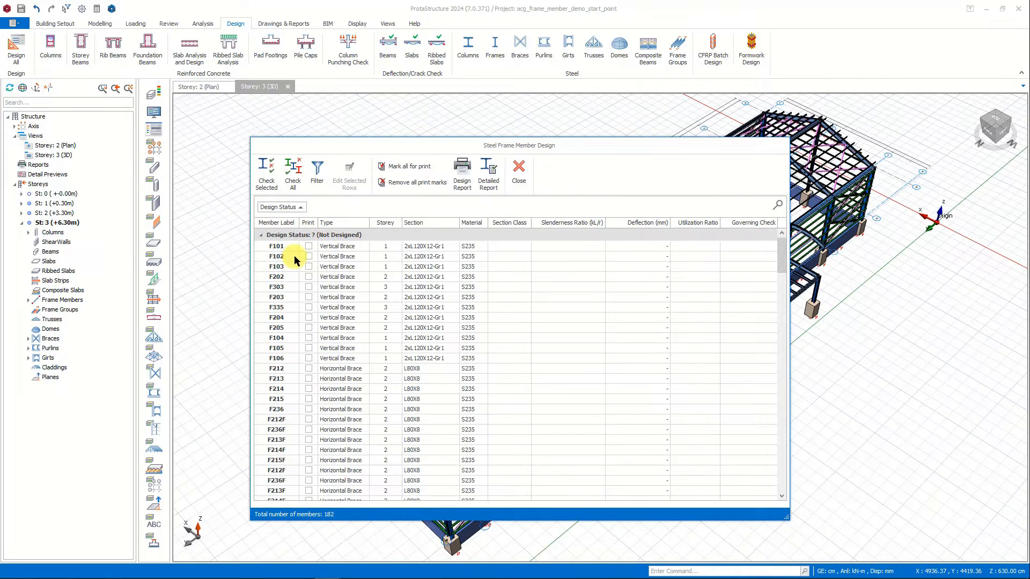
{"action": "left_click", "coordinate": [261, 235]}
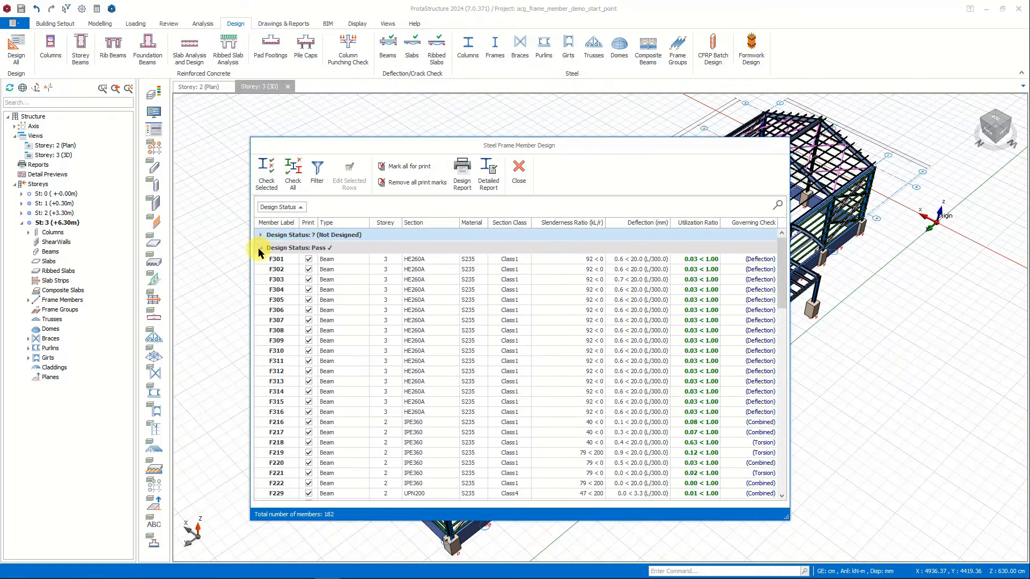
{"action": "left_click", "coordinate": [260, 249]}
{"action": "left_click", "coordinate": [261, 236]}
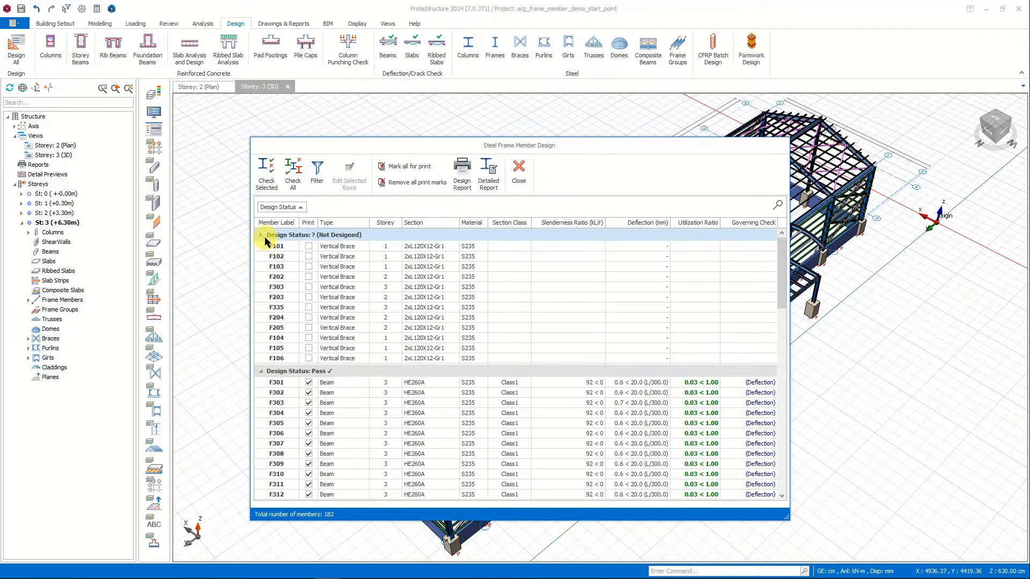
{"action": "left_click", "coordinate": [261, 235]}
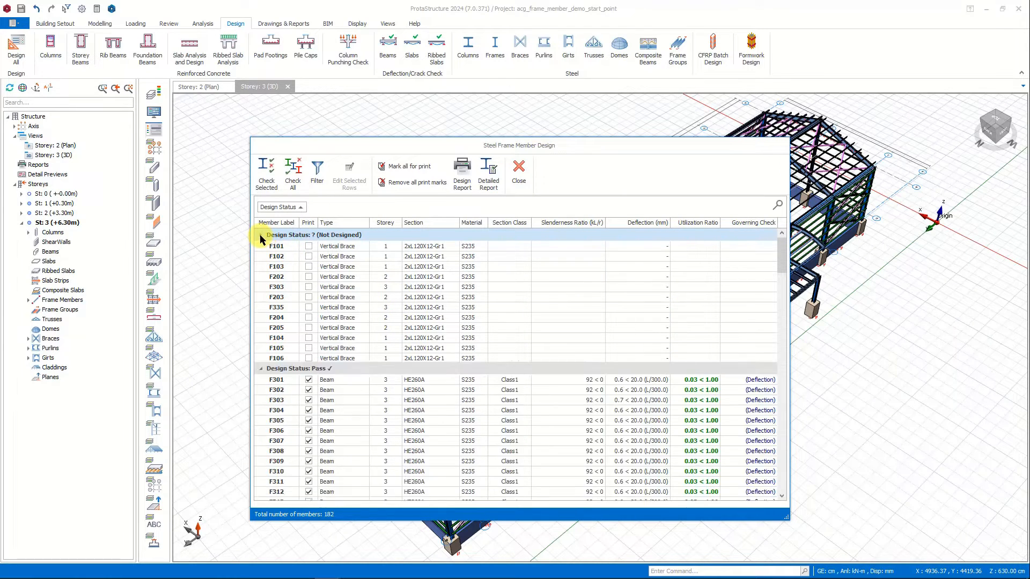
{"action": "left_click", "coordinate": [262, 248]}
Run the design check on all steel frame members and inspect the entries in the Fail and Pass groups.
{"action": "left_click", "coordinate": [293, 181]}
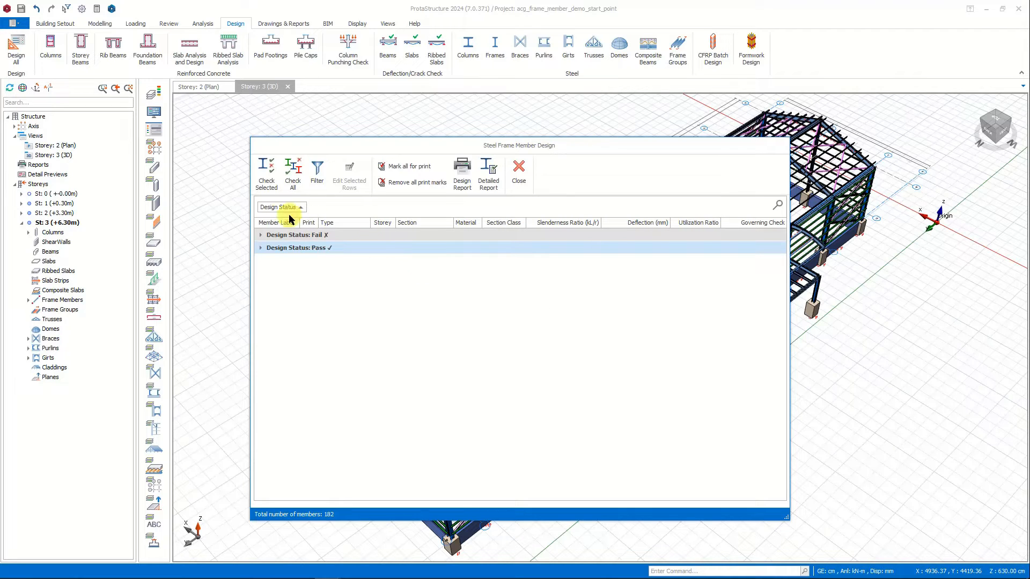
{"action": "left_click", "coordinate": [260, 235]}
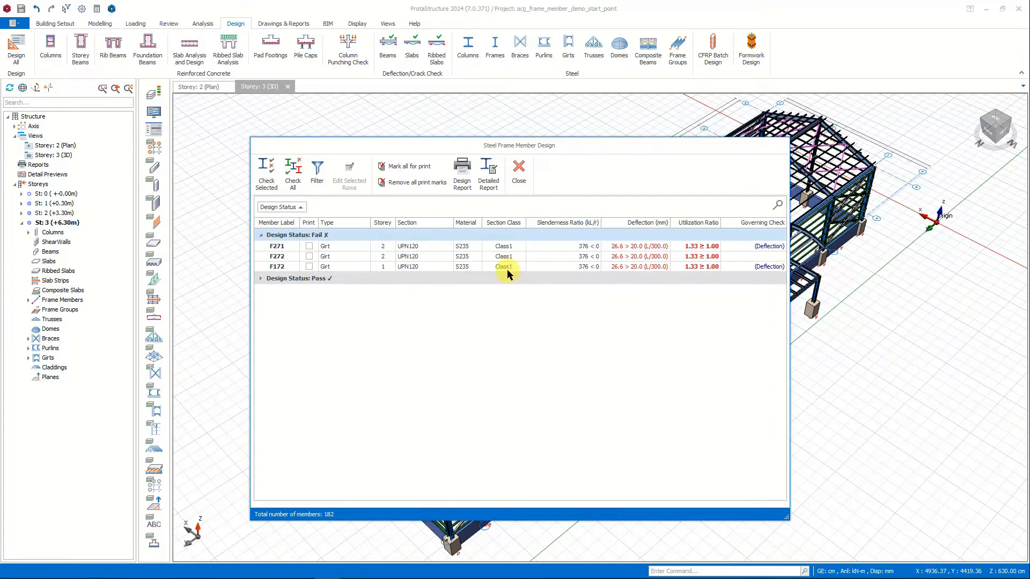
{"action": "left_click", "coordinate": [261, 279]}
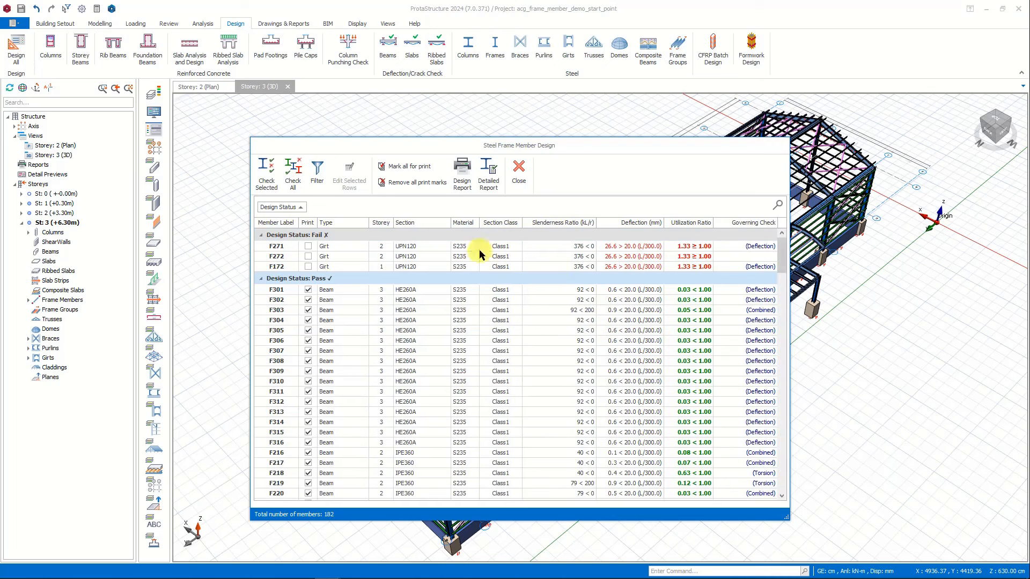
{"action": "left_click", "coordinate": [261, 280]}
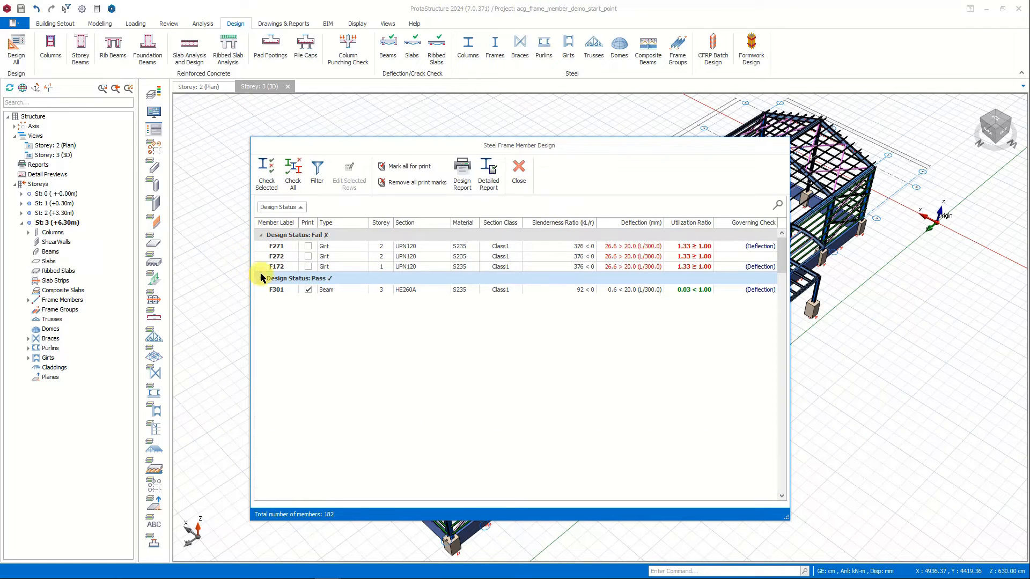
{"action": "left_click", "coordinate": [416, 246]}
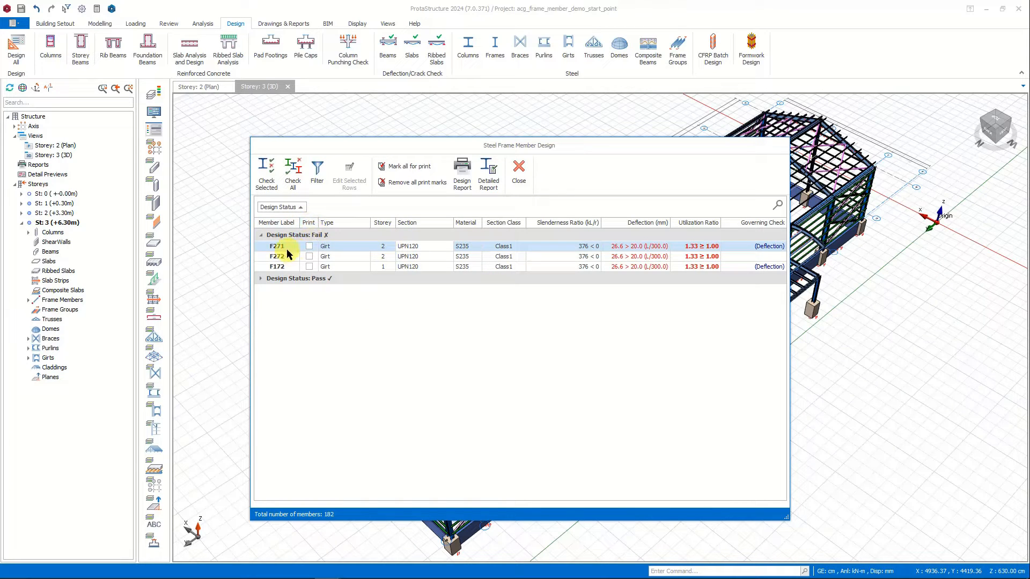
{"action": "left_click", "coordinate": [261, 235]}
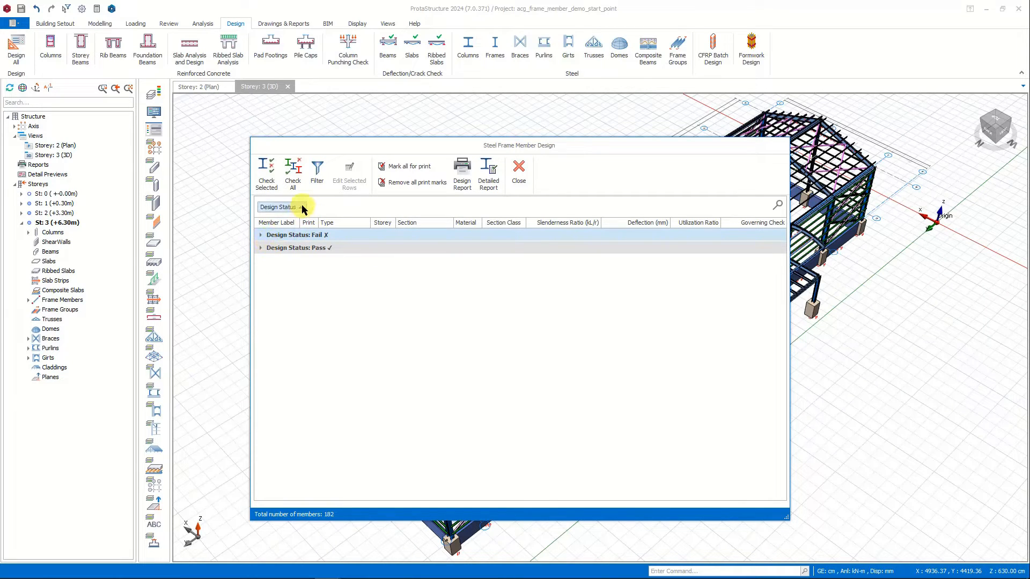
Replace the design status grouping with grouping by storey, and close the steel frame member design table.
{"action": "left_click_drag", "start_coordinate": [301, 209], "coordinate": [318, 229]}
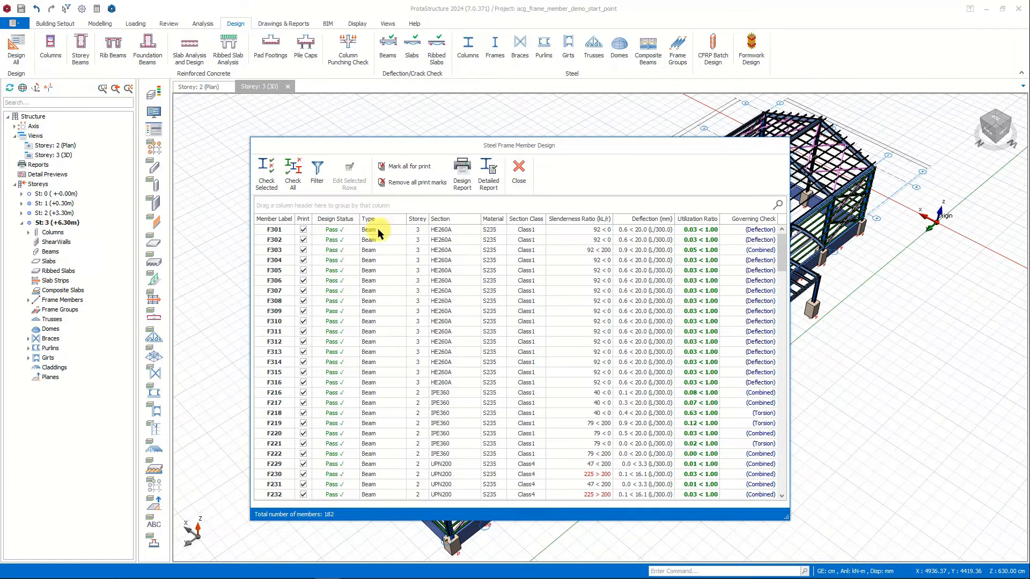
{"action": "left_click_drag", "start_coordinate": [417, 218], "coordinate": [382, 206]}
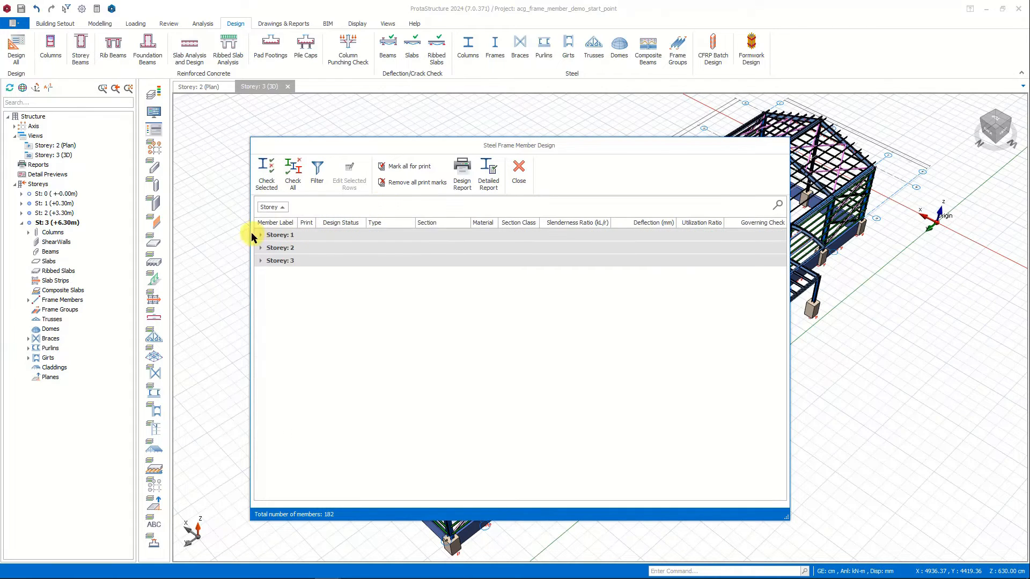
{"action": "left_click", "coordinate": [519, 173]}
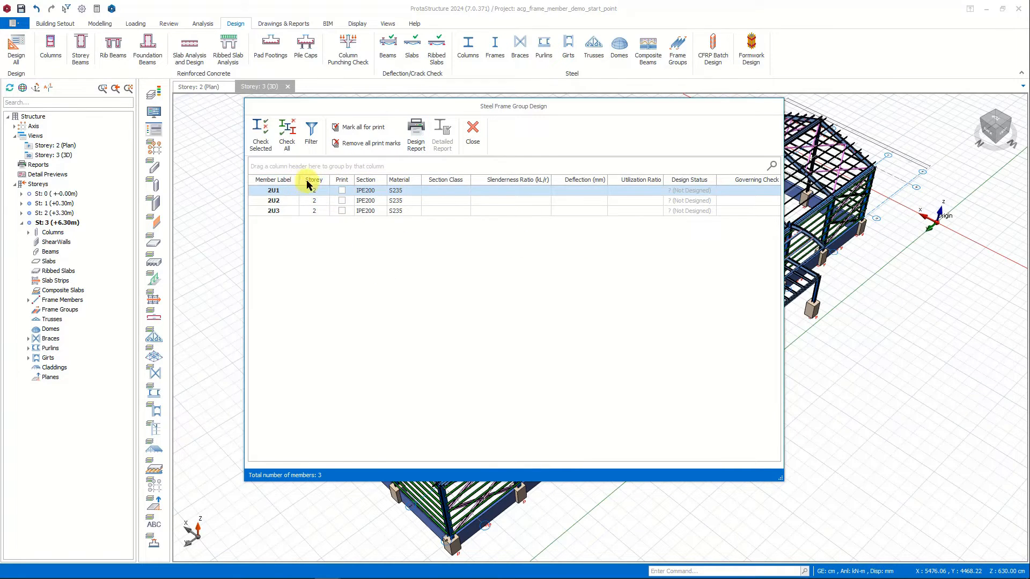
Group the steel frame group design table by storey and section, check all the IPE200 groups in Storey 2, and close the table.
{"action": "mouse_move", "coordinate": [319, 180]}
{"action": "left_mouse_down"}
{"action": "mouse_move", "coordinate": [314, 168]}
{"action": "mouse_move", "coordinate": [333, 172]}
{"action": "mouse_move", "coordinate": [311, 175]}
{"action": "left_mouse_up"}
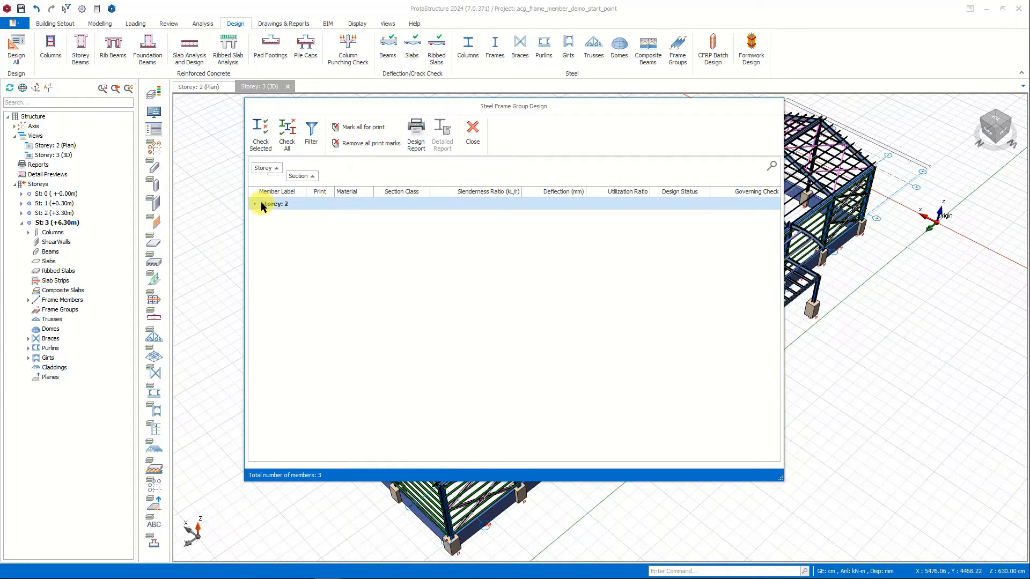
{"action": "left_click", "coordinate": [255, 205]}
{"action": "left_click", "coordinate": [266, 217]}
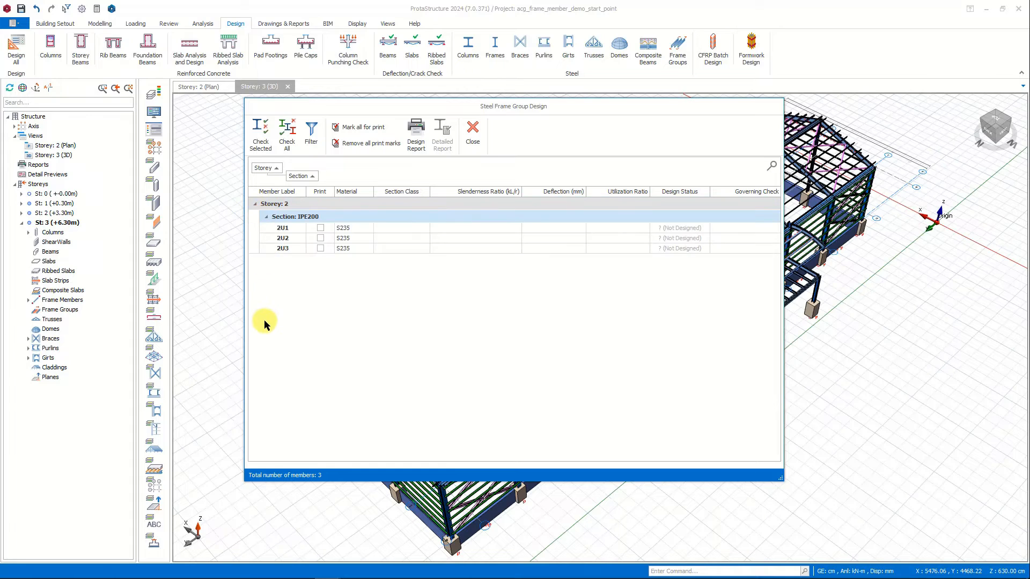
{"action": "left_click", "coordinate": [287, 134]}
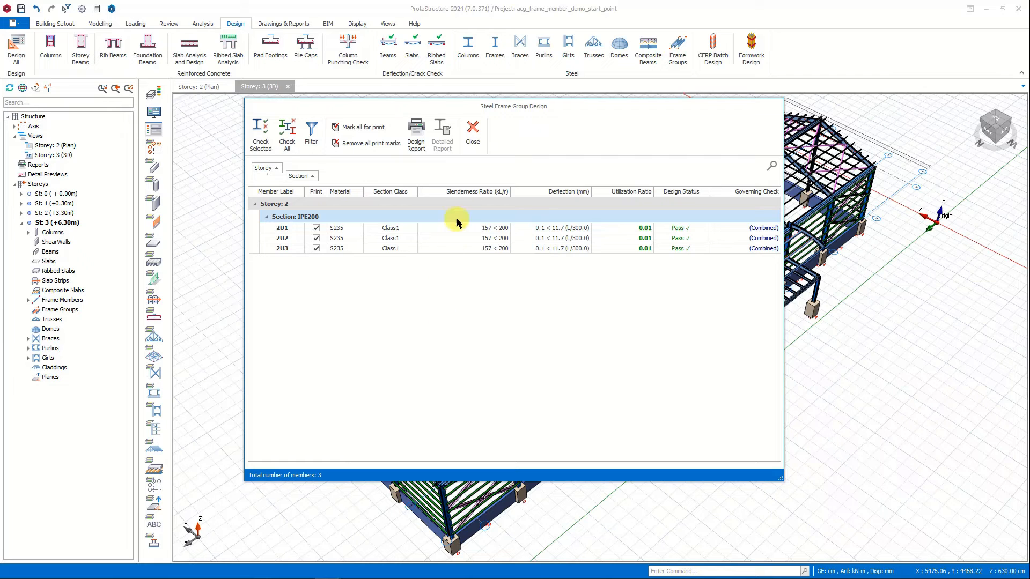
{"action": "left_click", "coordinate": [472, 134]}
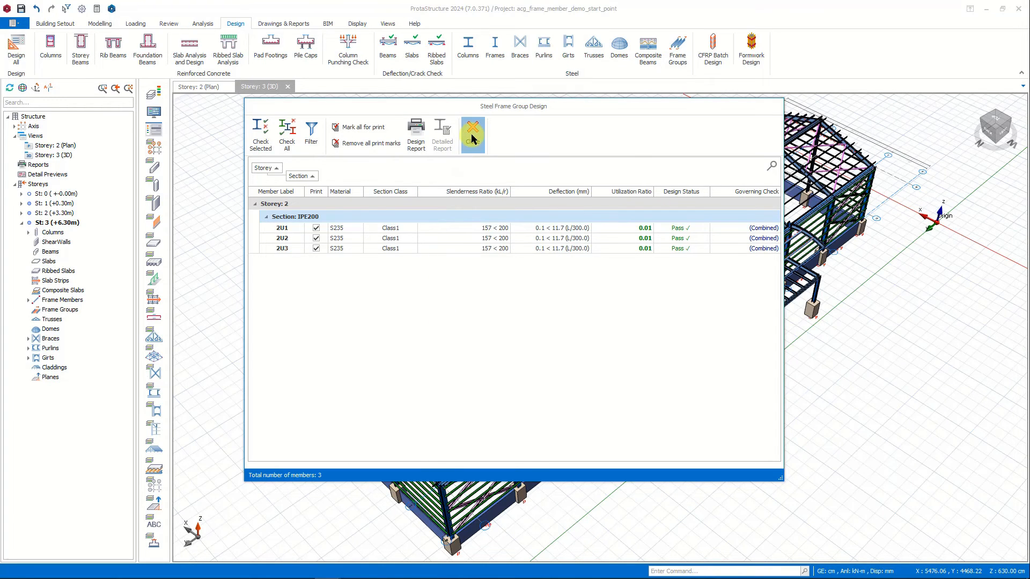